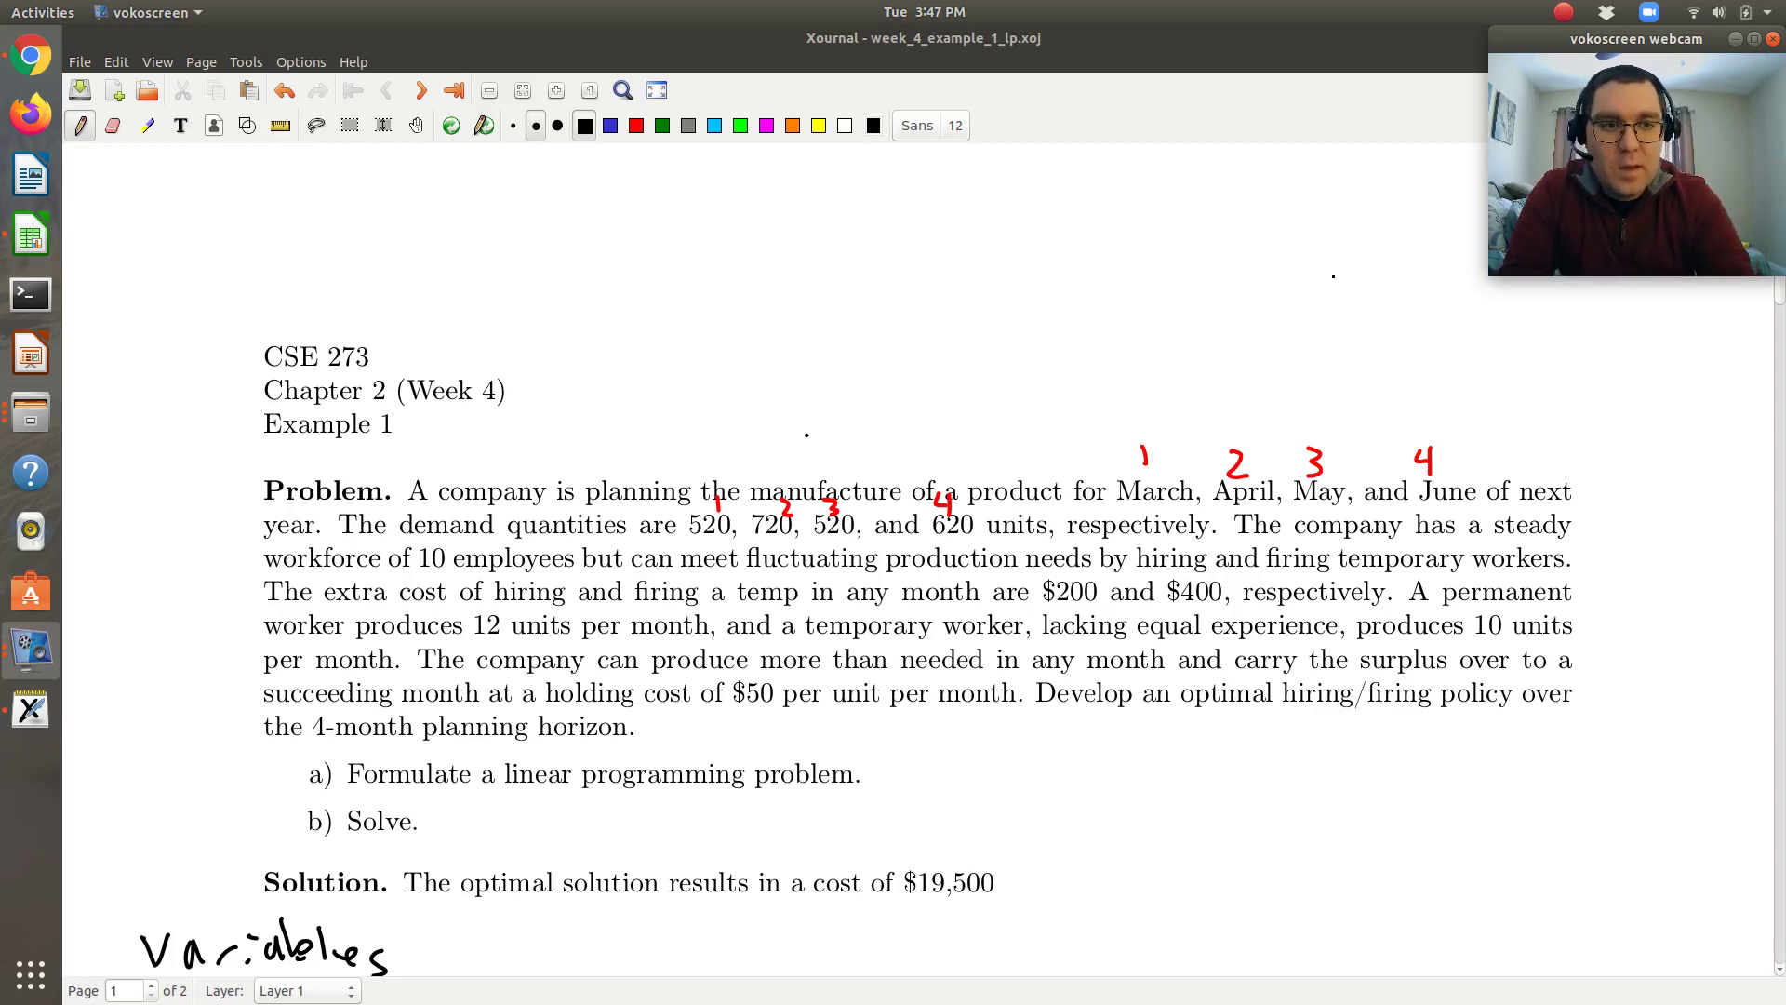
Switch from Xournal to the example_1_calc.ods hiring/firing spreadsheet in Calc
key(alt+Tab)
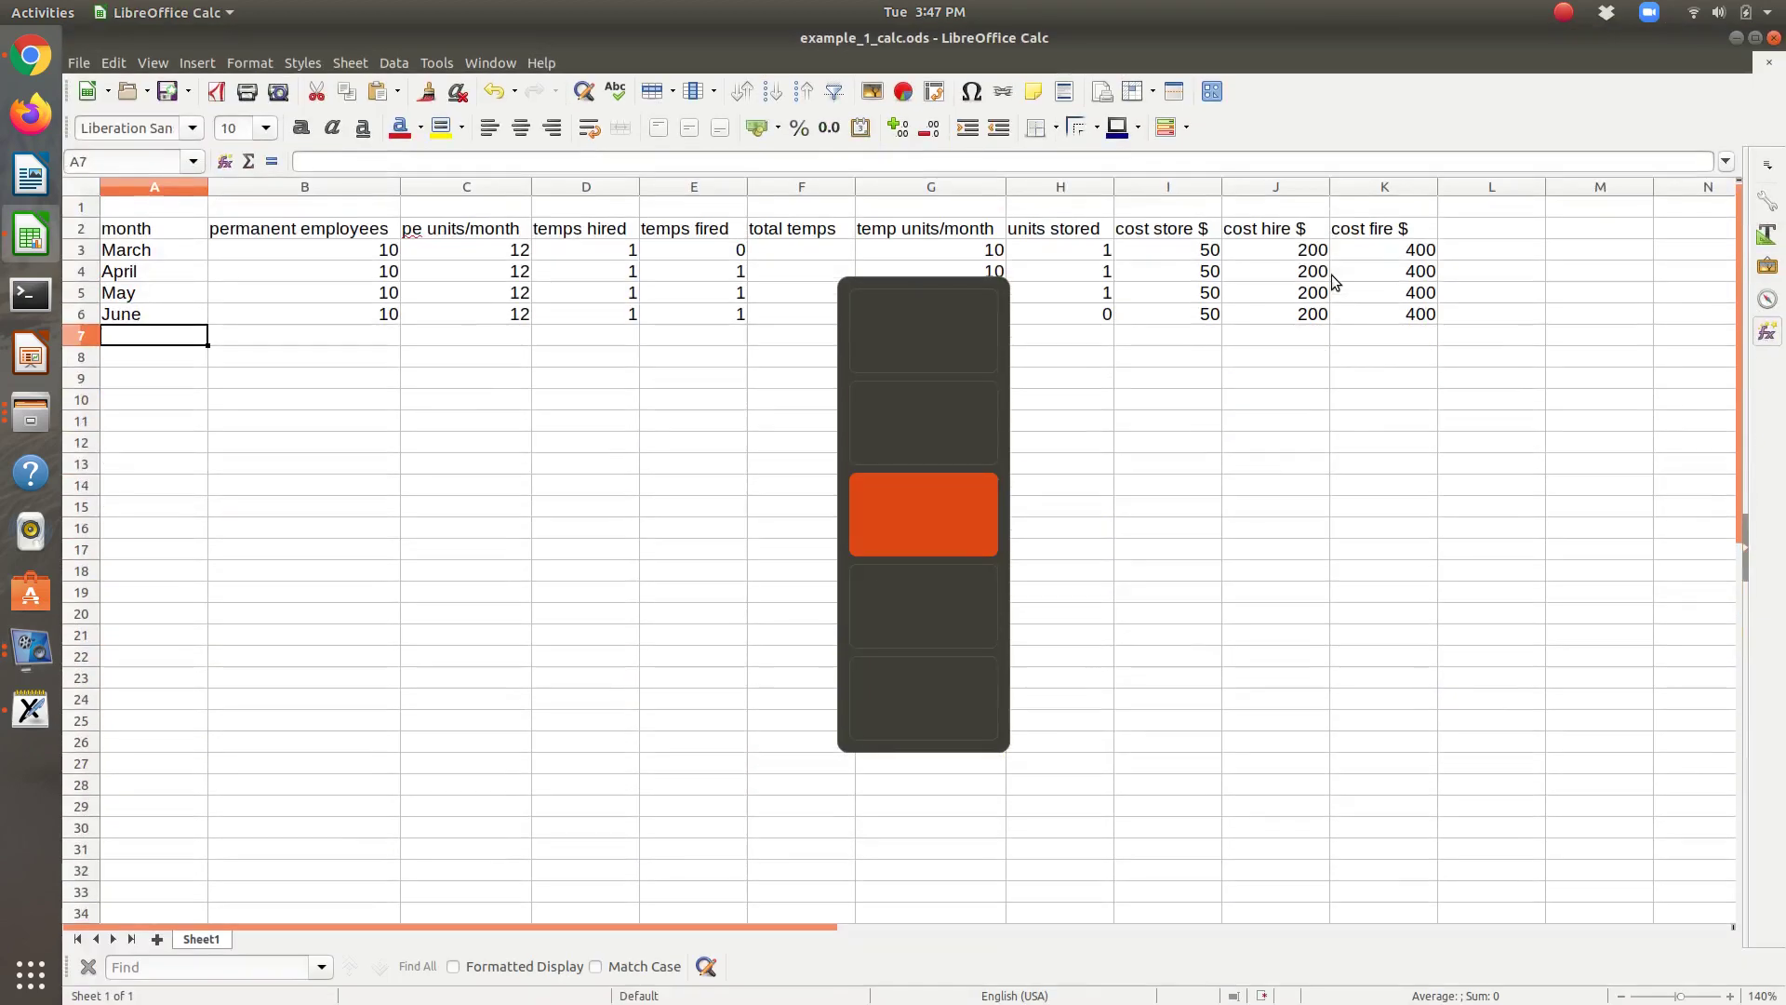
Review the month names, permanent employees, units/month, temps hired and temps fired values for March–June
key(Right)
key(Up)
key(Up)
key(Up)
key(Up)
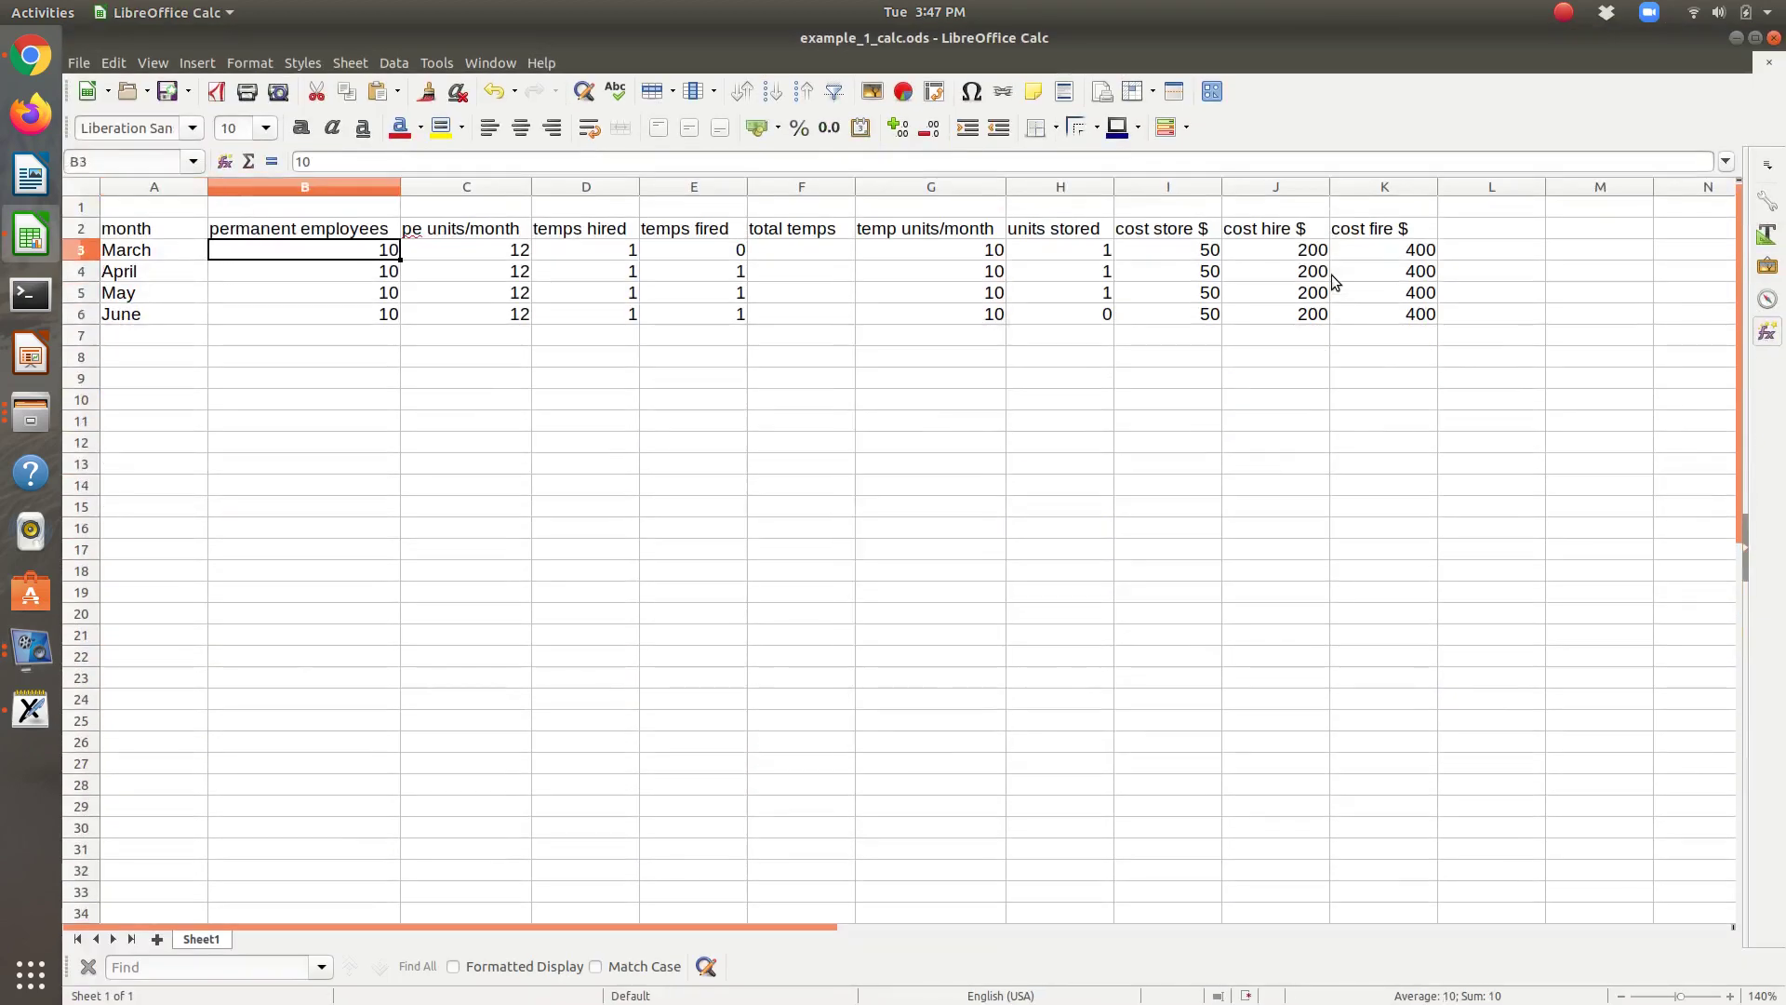
key(Left)
key(Down)
key(Down)
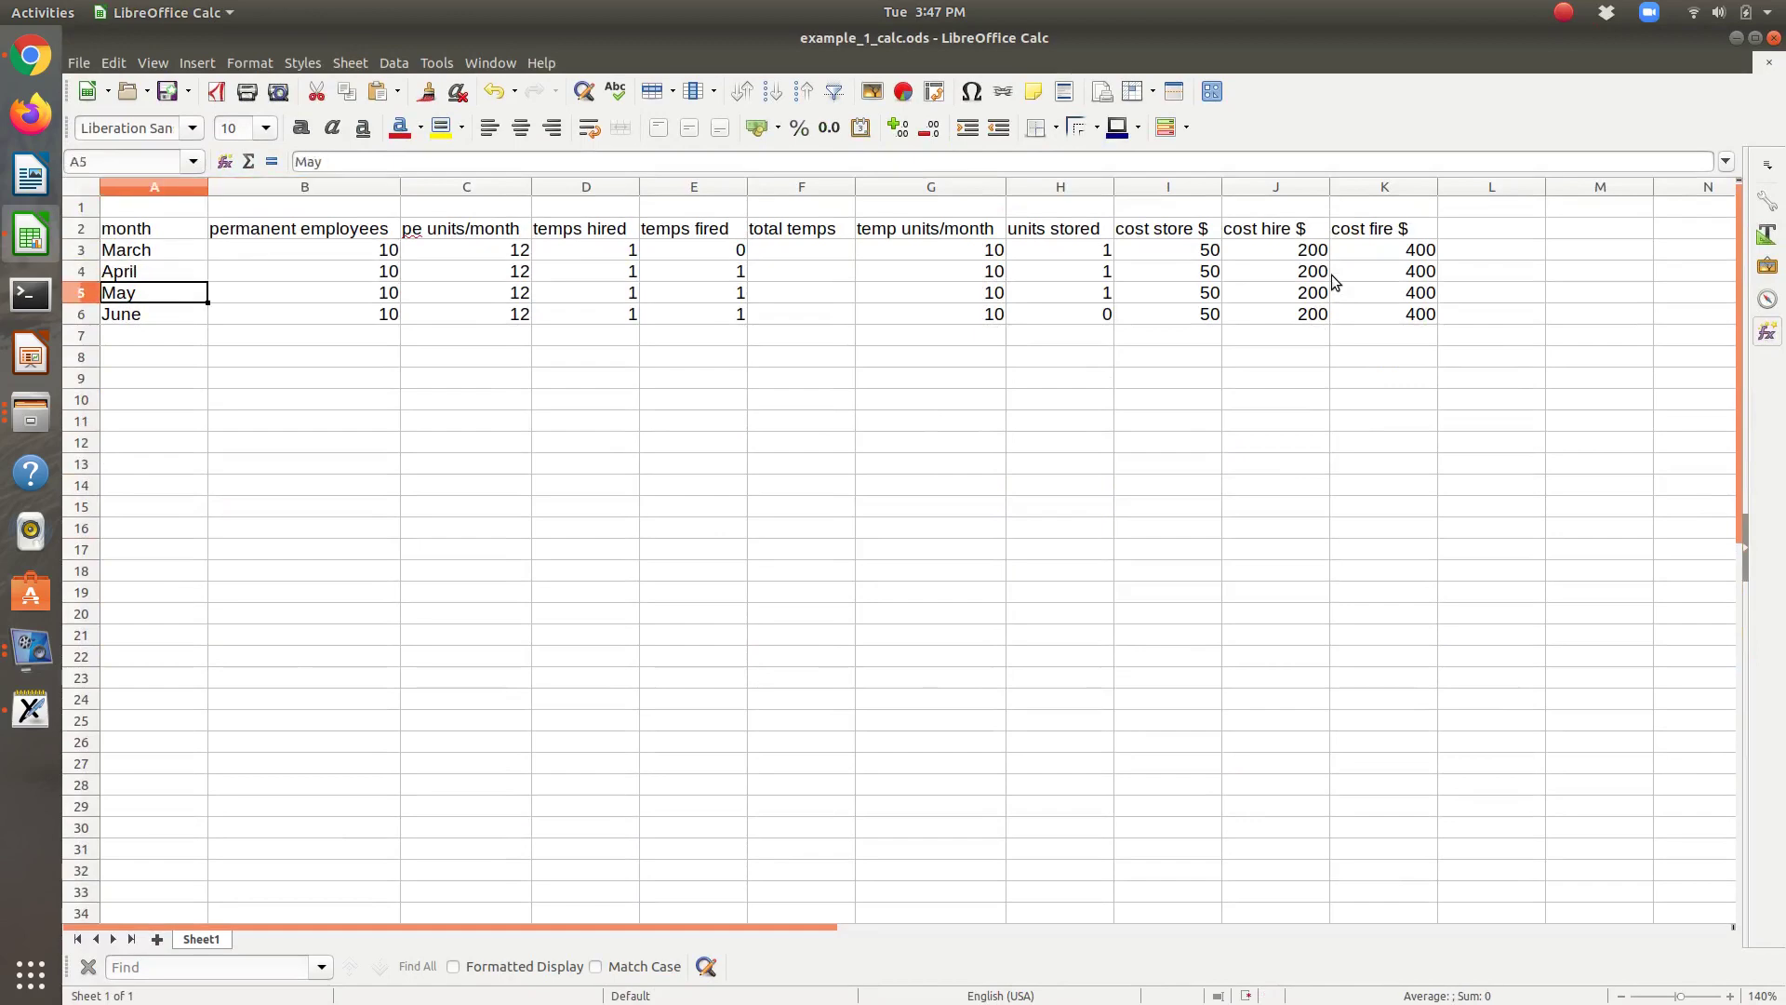
key(Down)
key(Right)
key(Up)
key(Up)
key(Up)
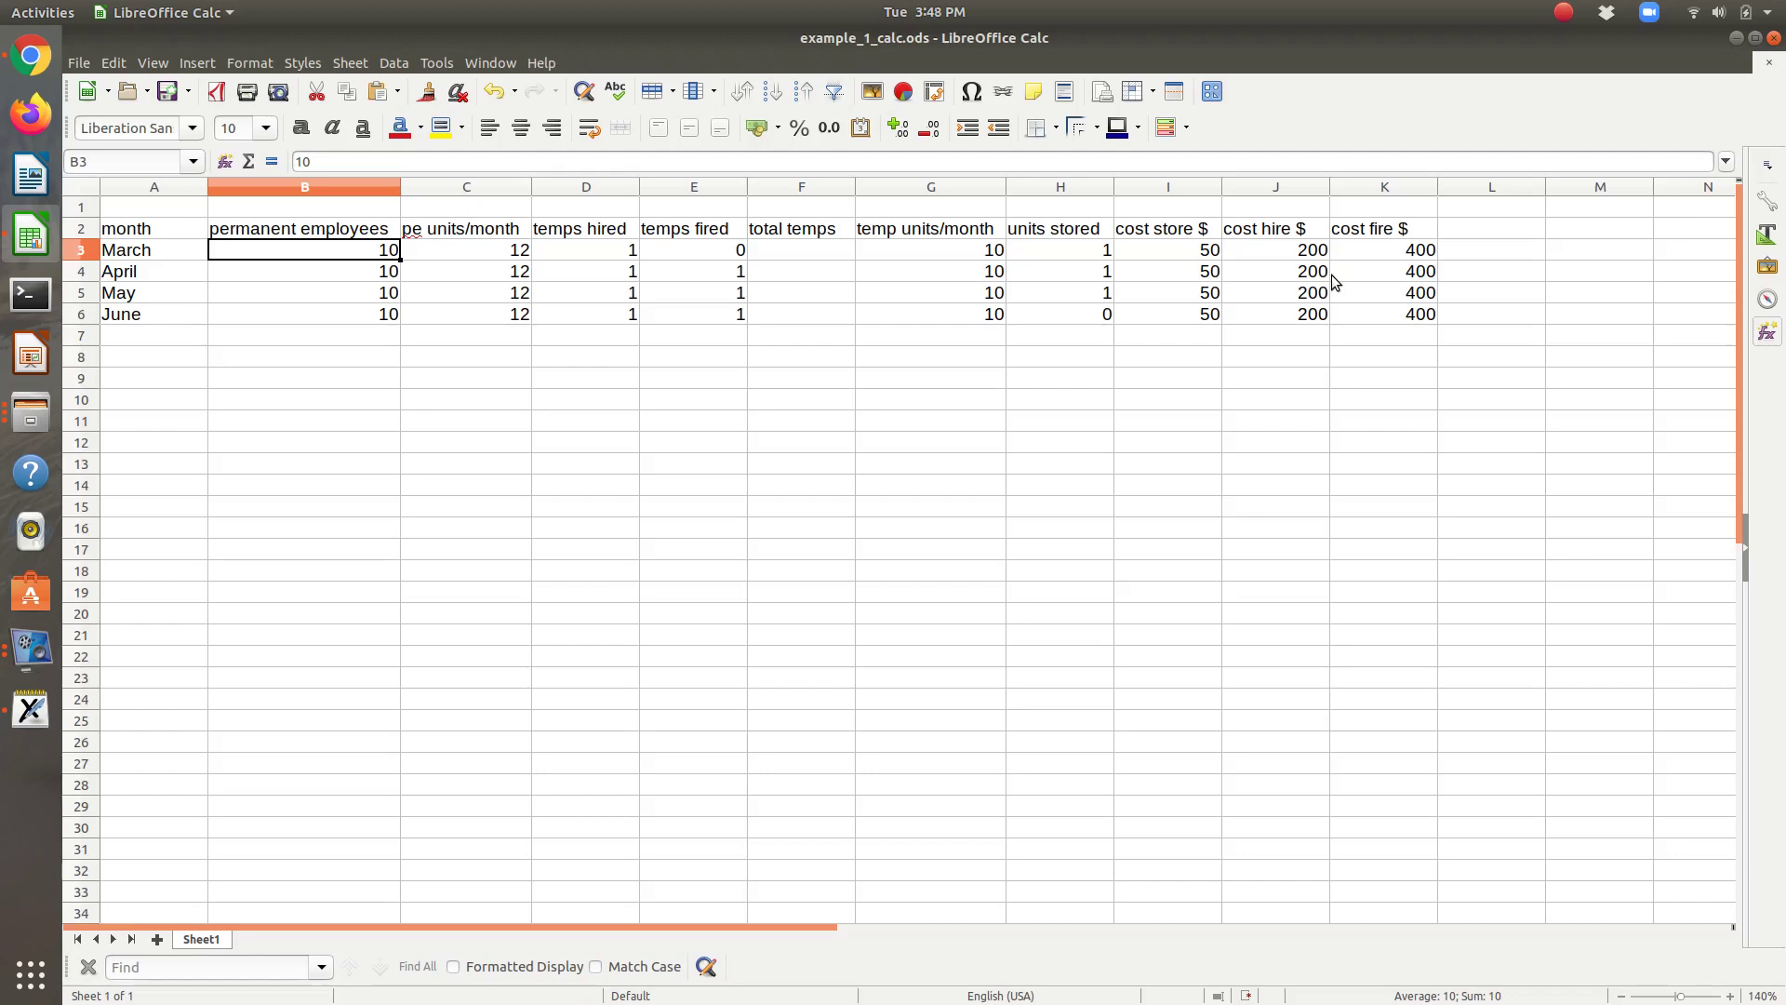
key(Right)
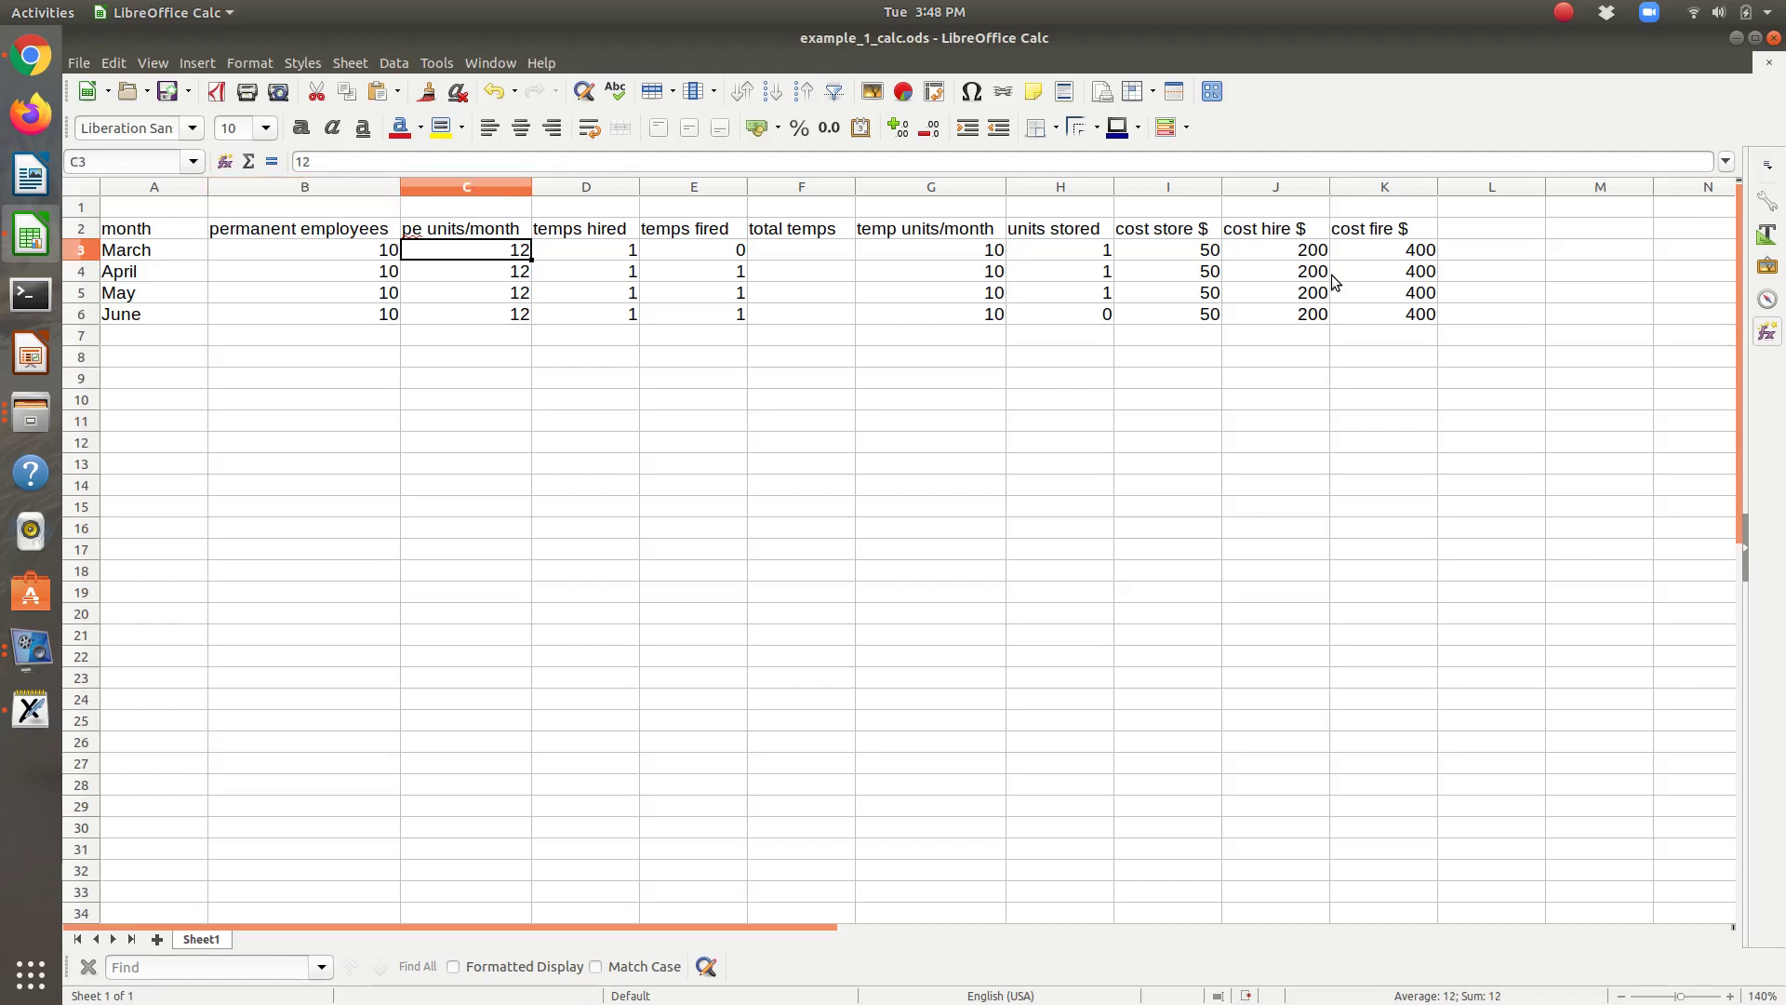
key(Right)
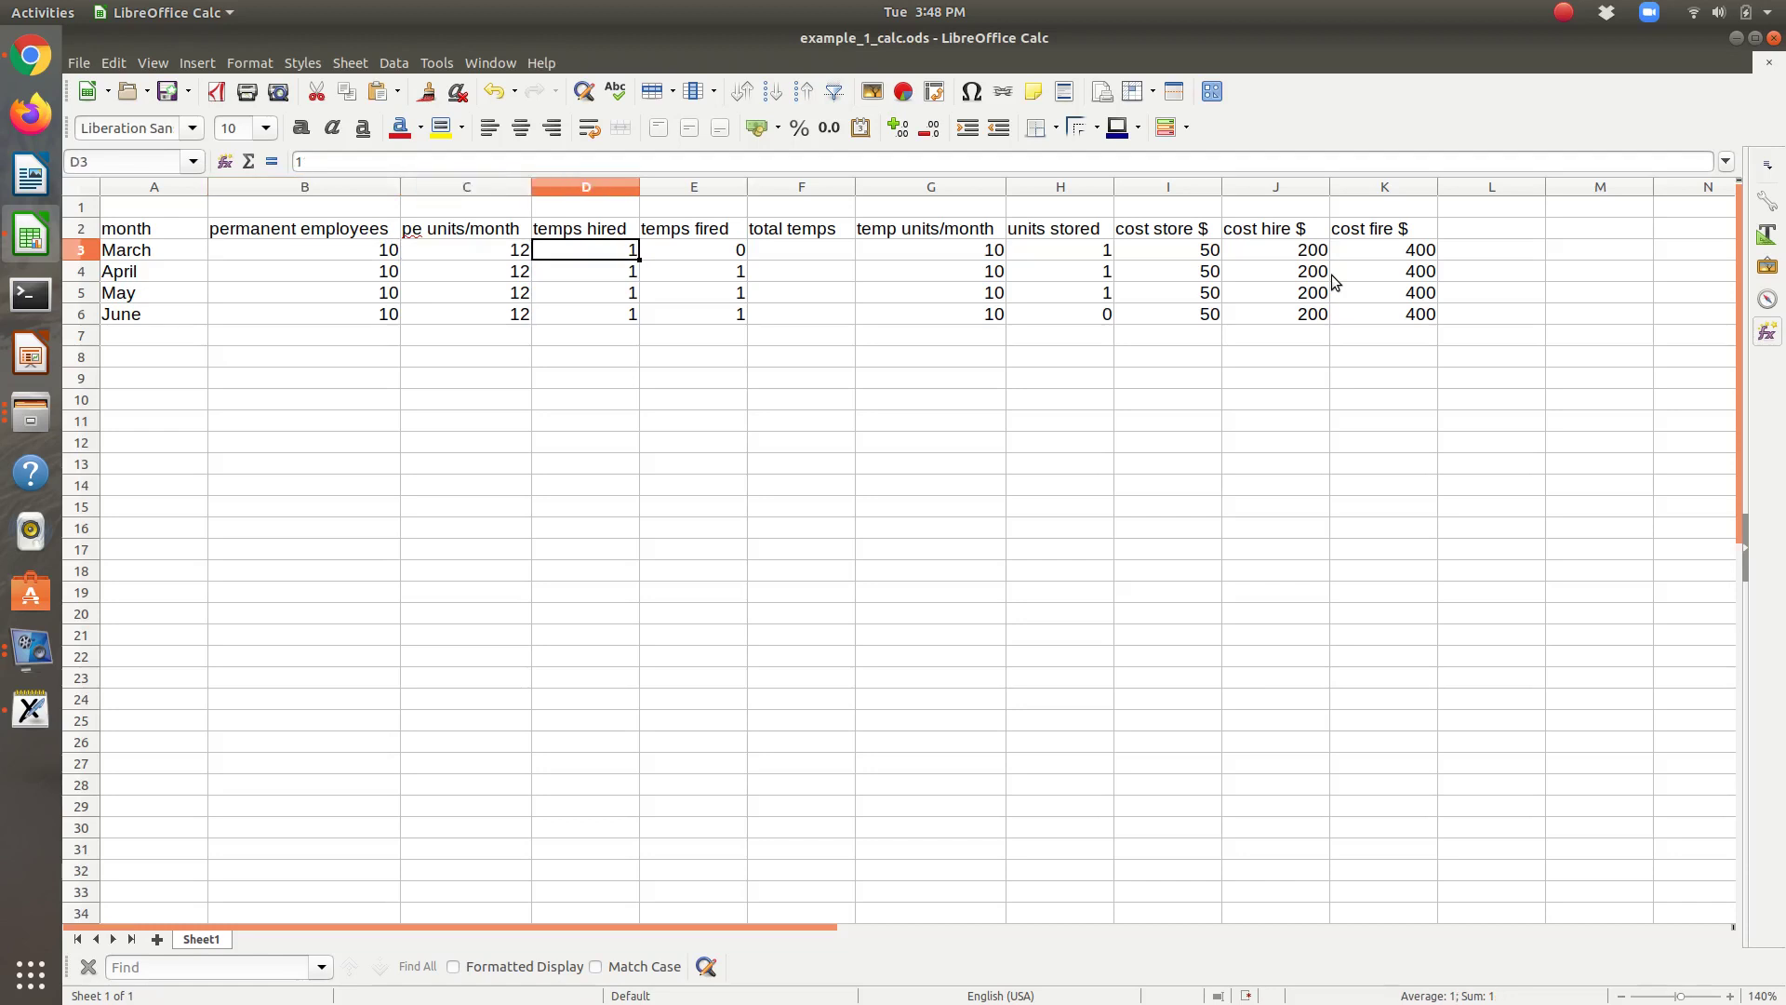
key(Up)
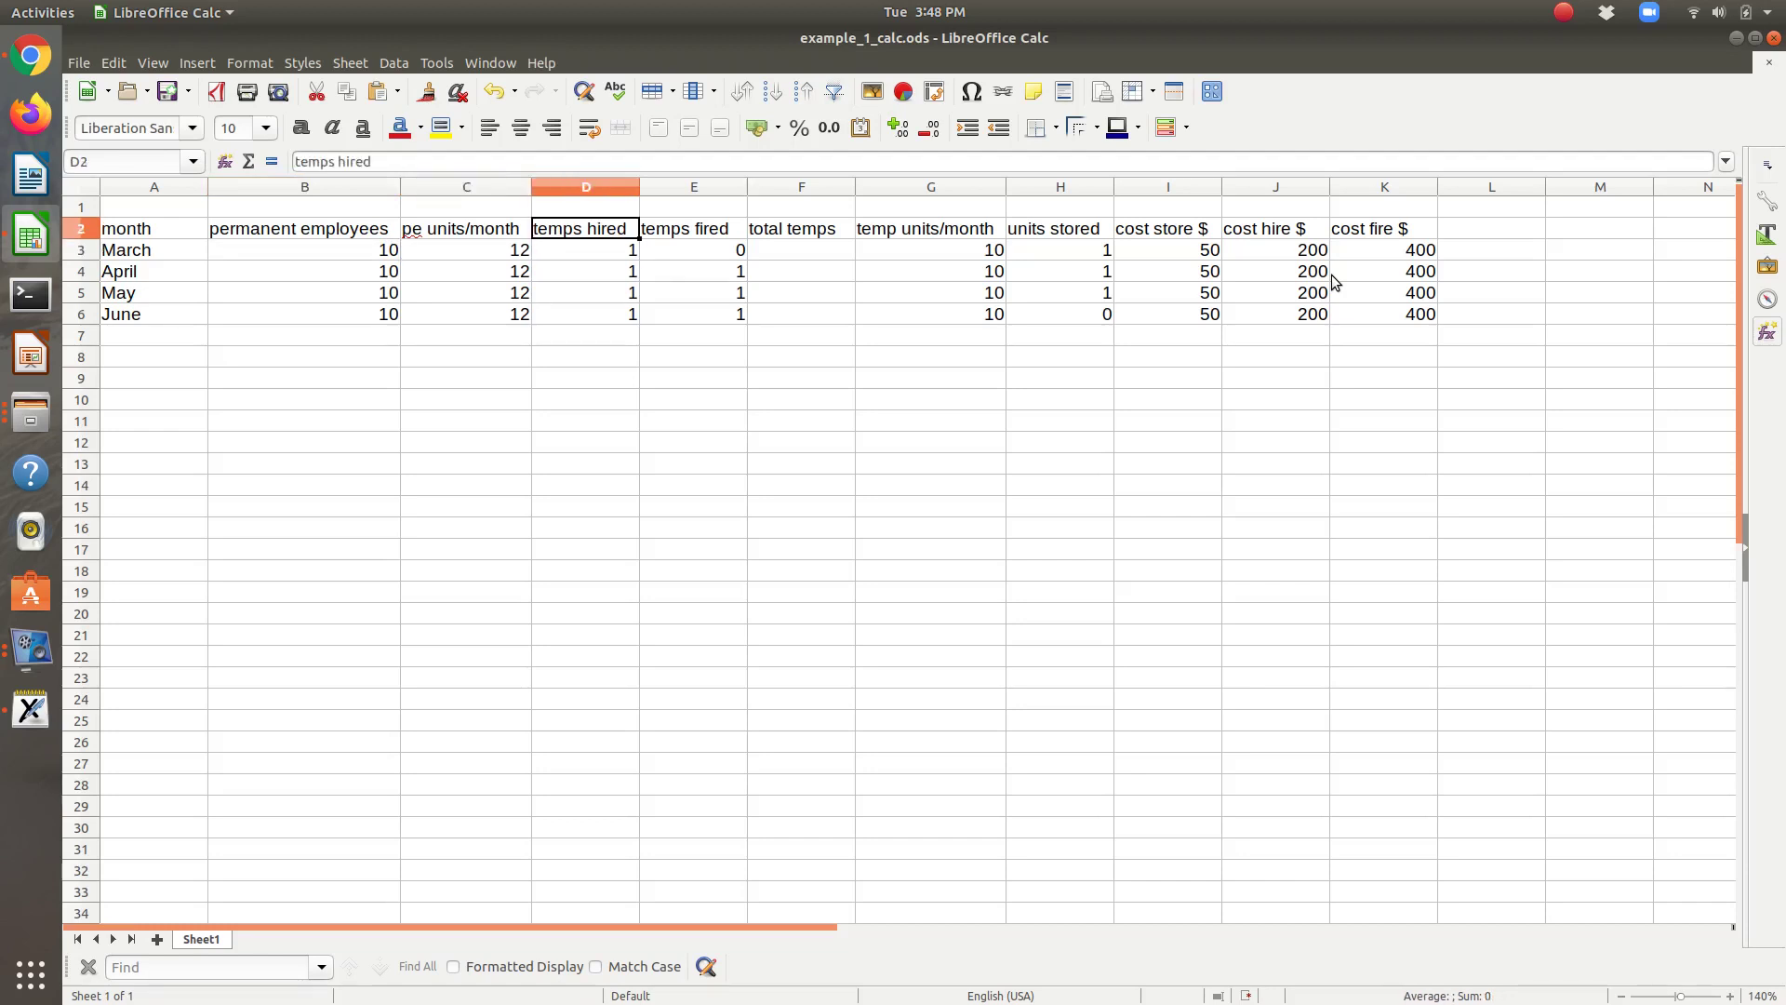
key(Right)
key(Down)
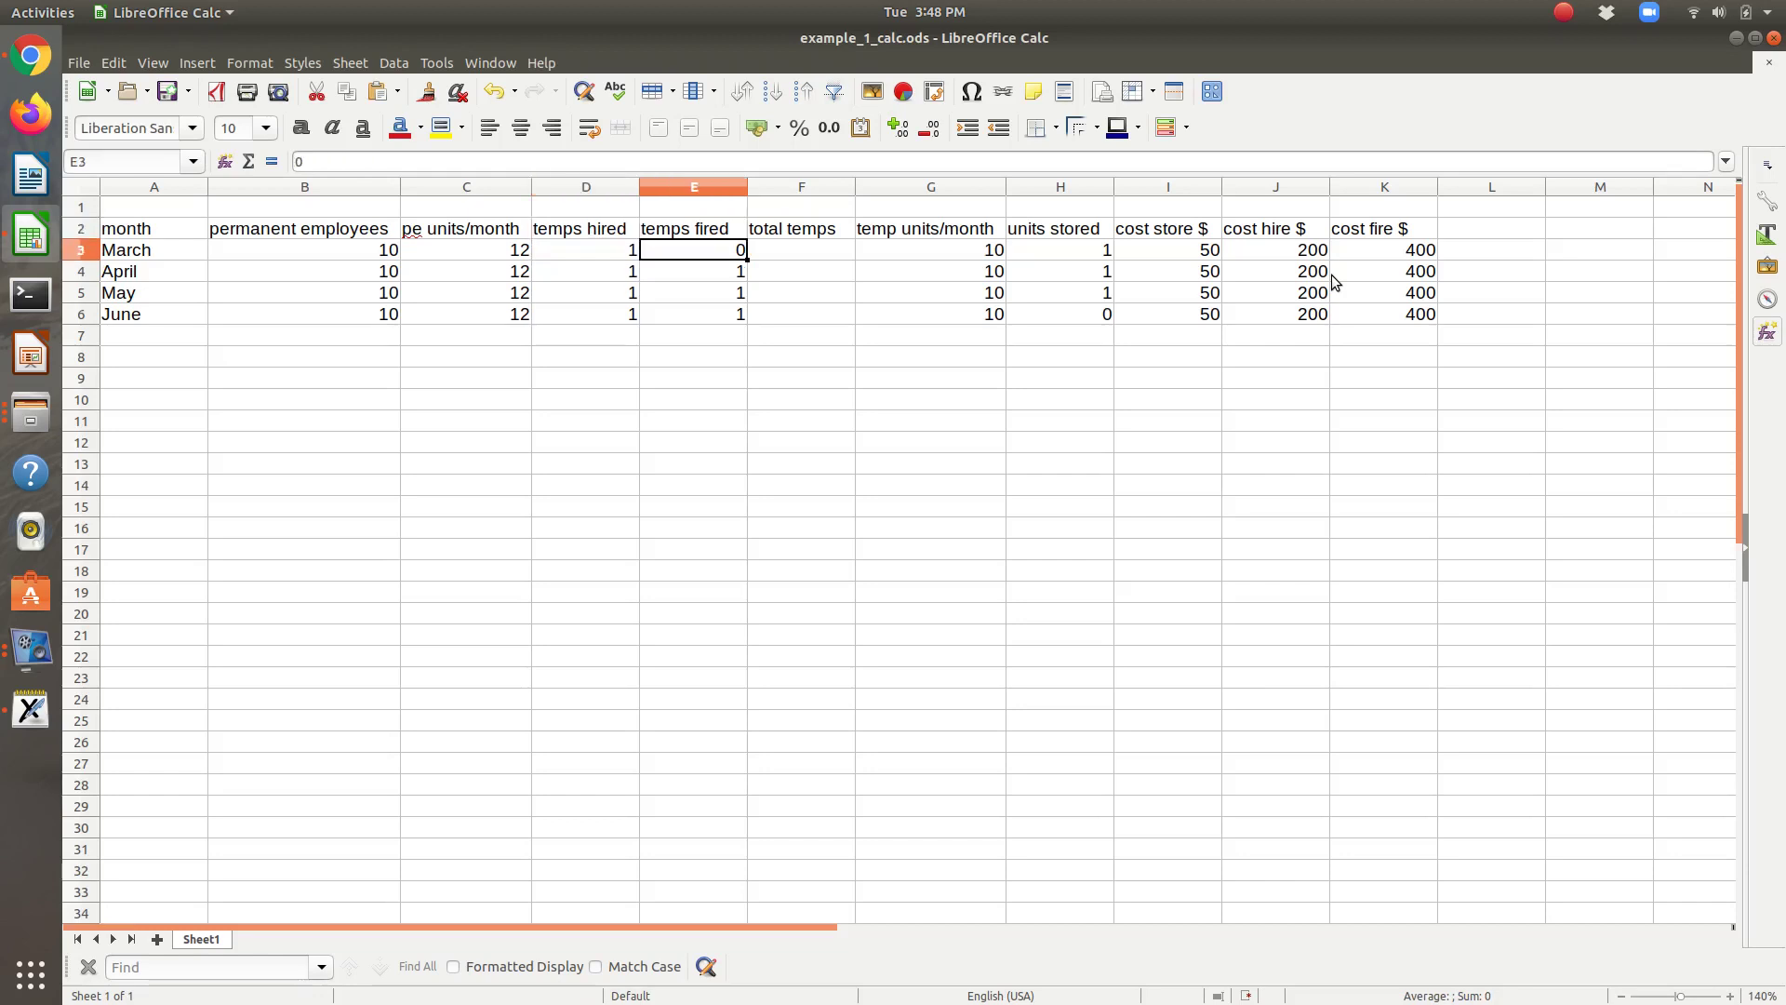
key(Left)
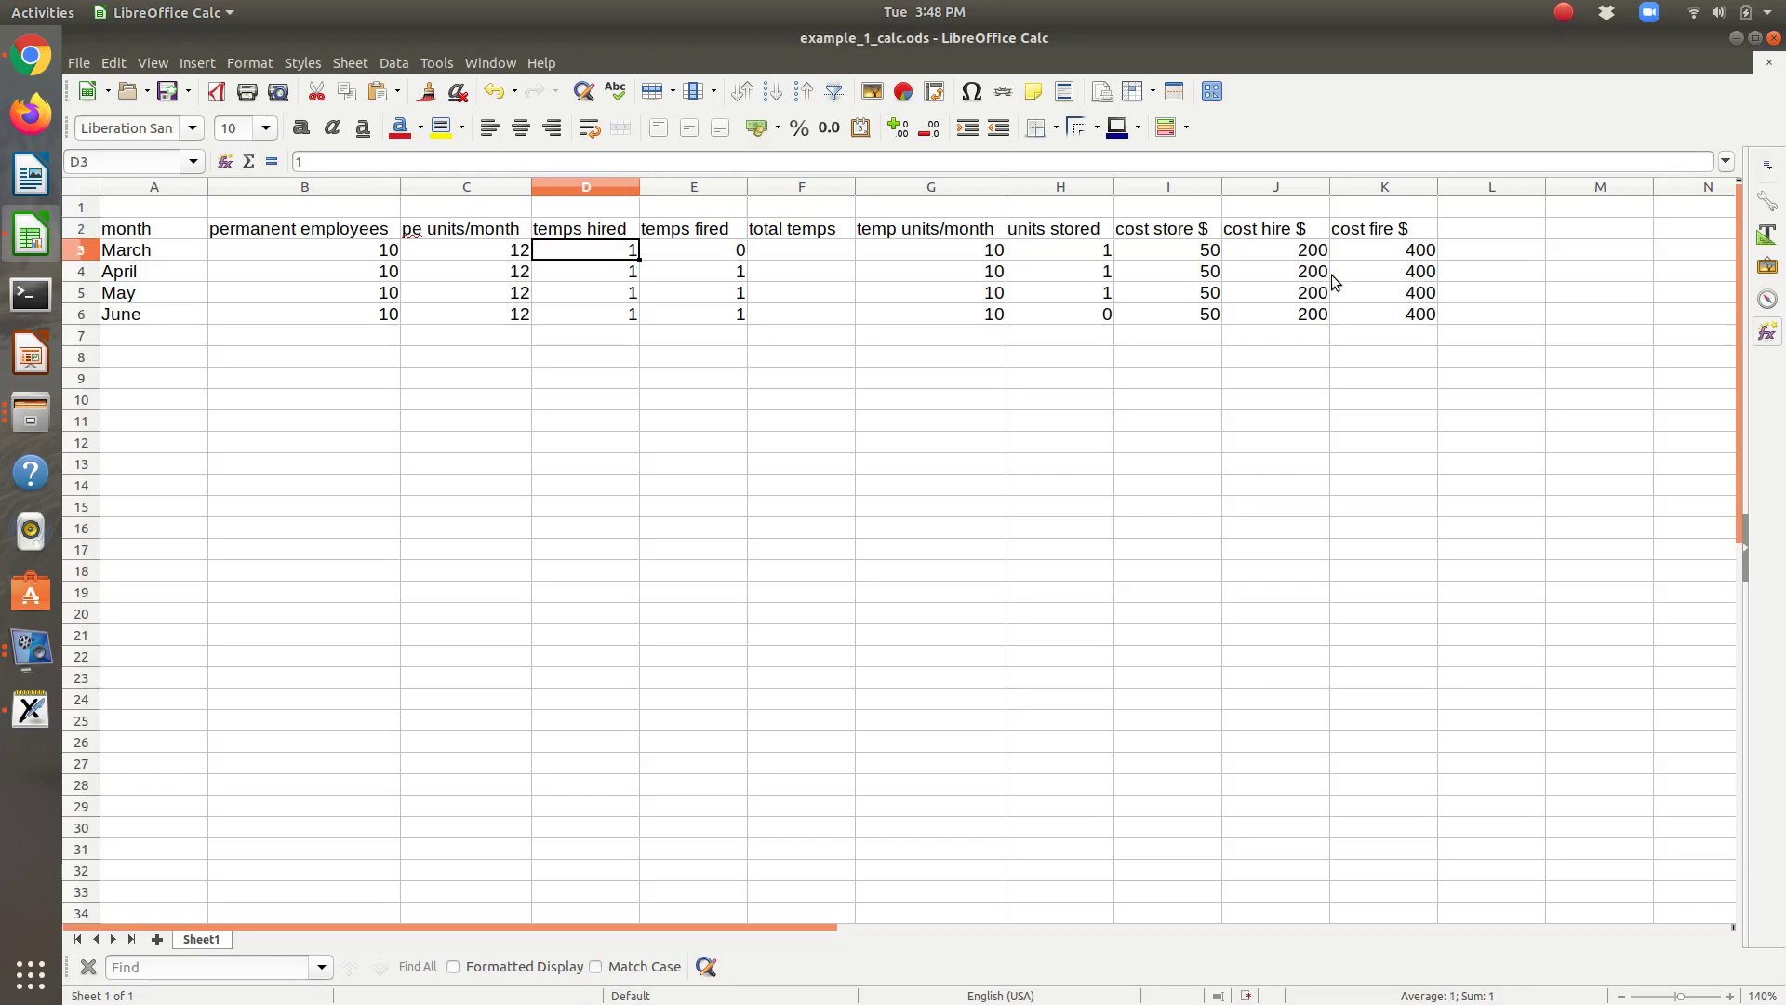
key(Down)
key(Down)
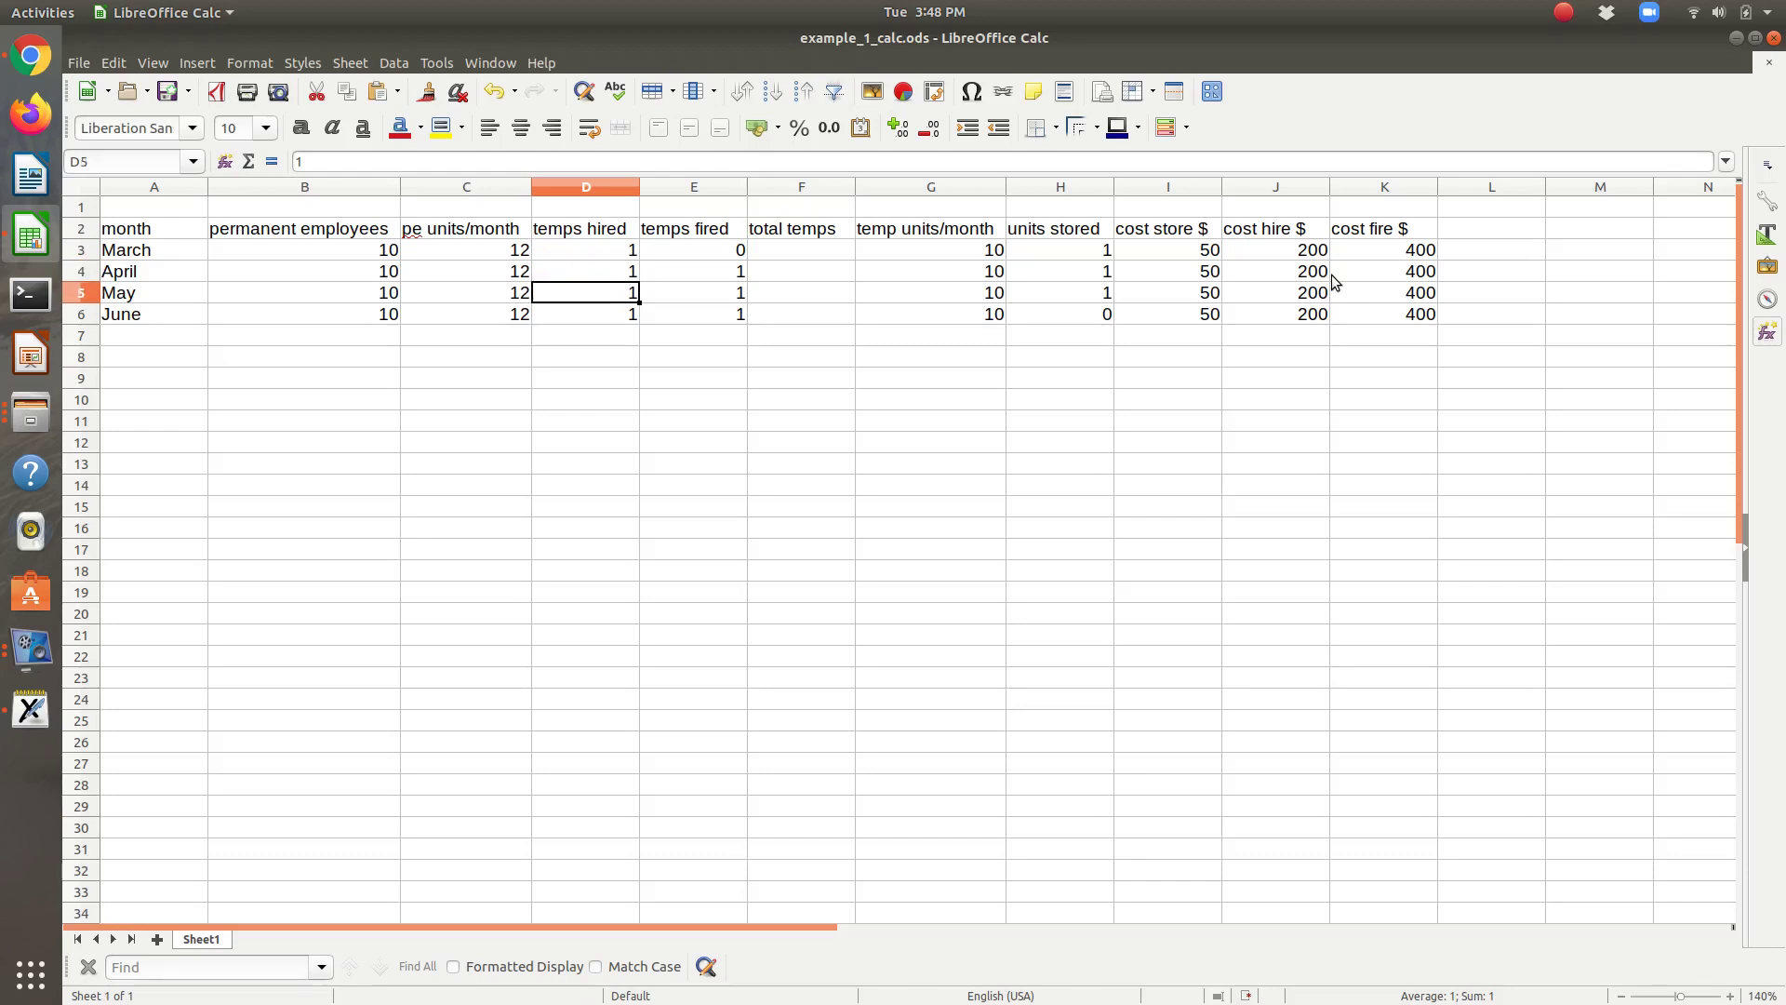
key(Down)
key(Up)
key(Up)
key(Up)
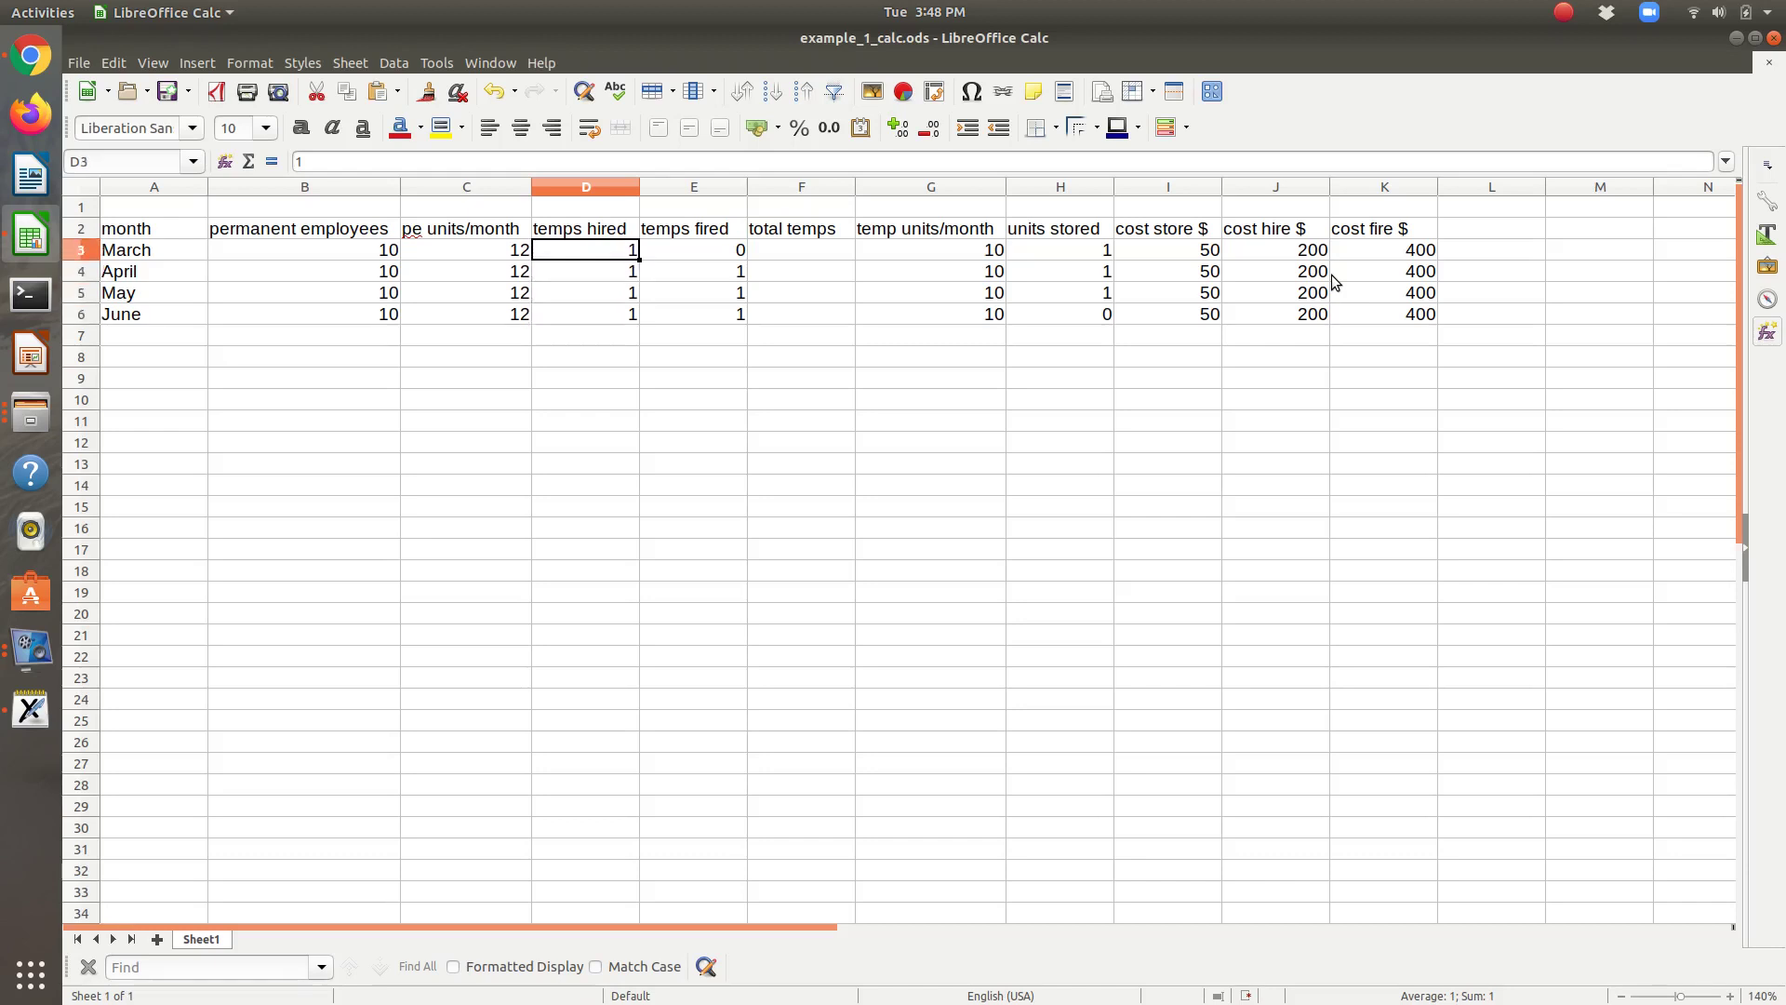
key(Right)
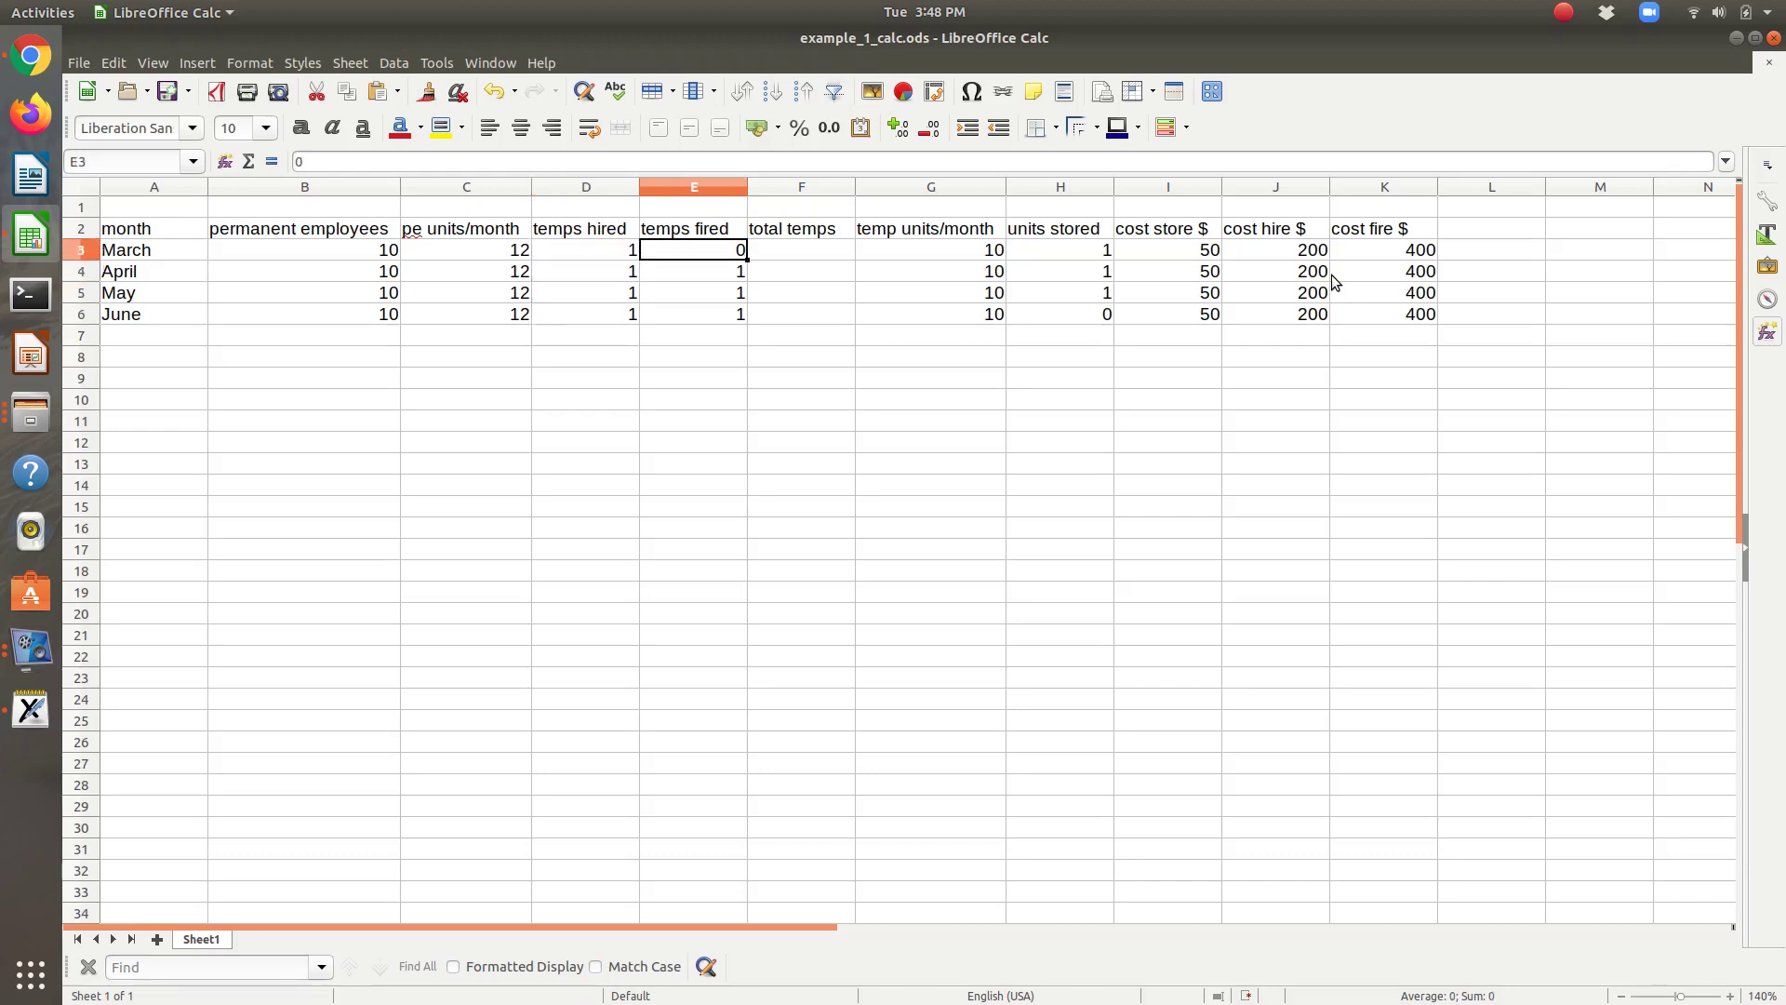
key(Down)
key(Up)
key(Down)
key(Down)
key(Down)
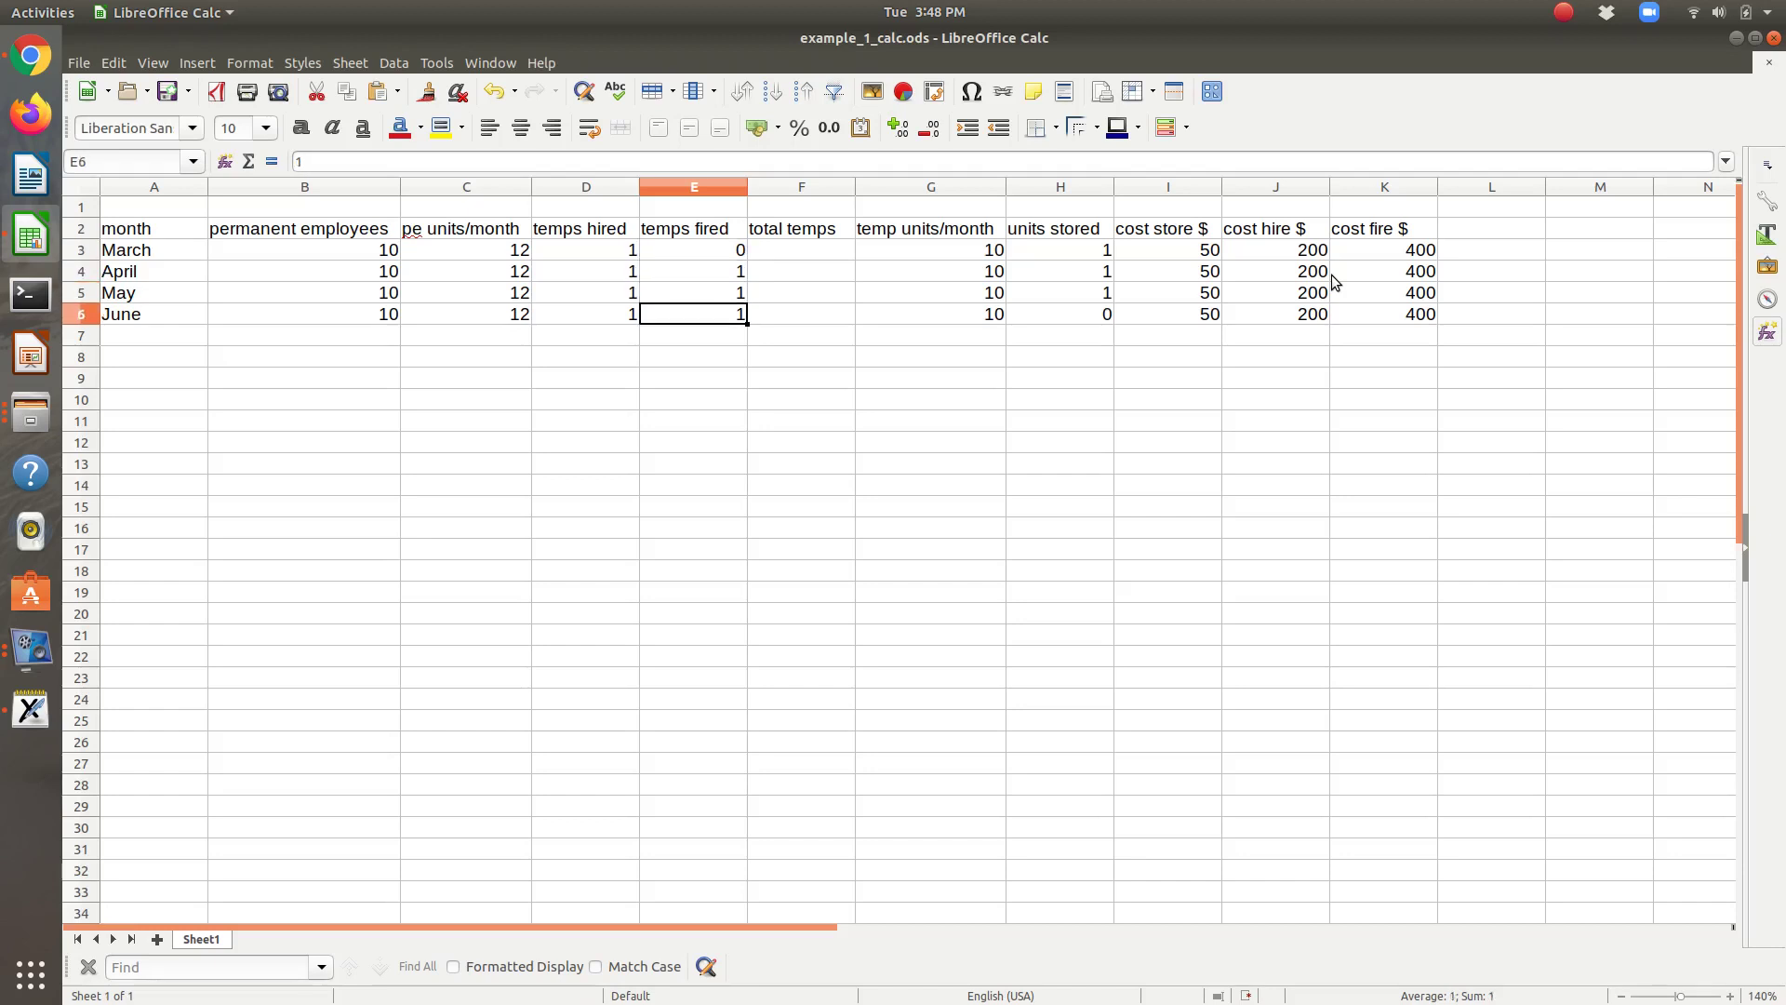
key(Up)
key(Up)
Review temp units/month, units stored and store, hire and fire costs, stopping at F3 before returning to Xournal
key(Right)
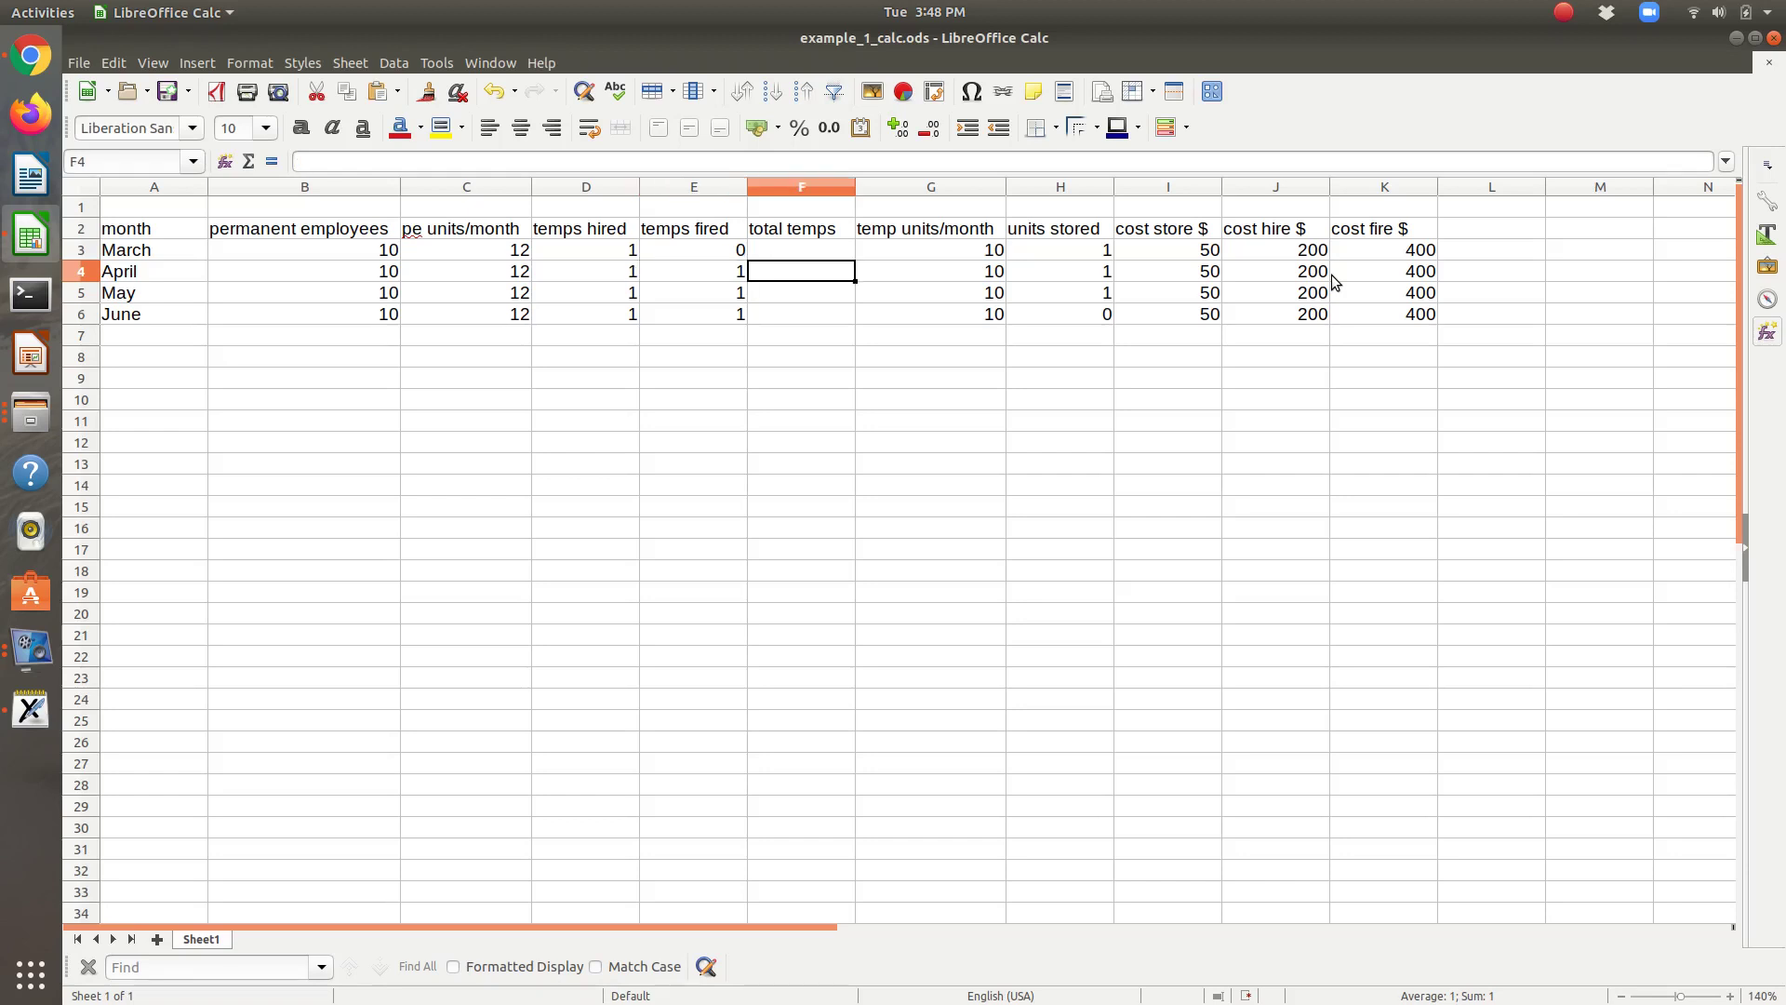
key(Up)
key(Right)
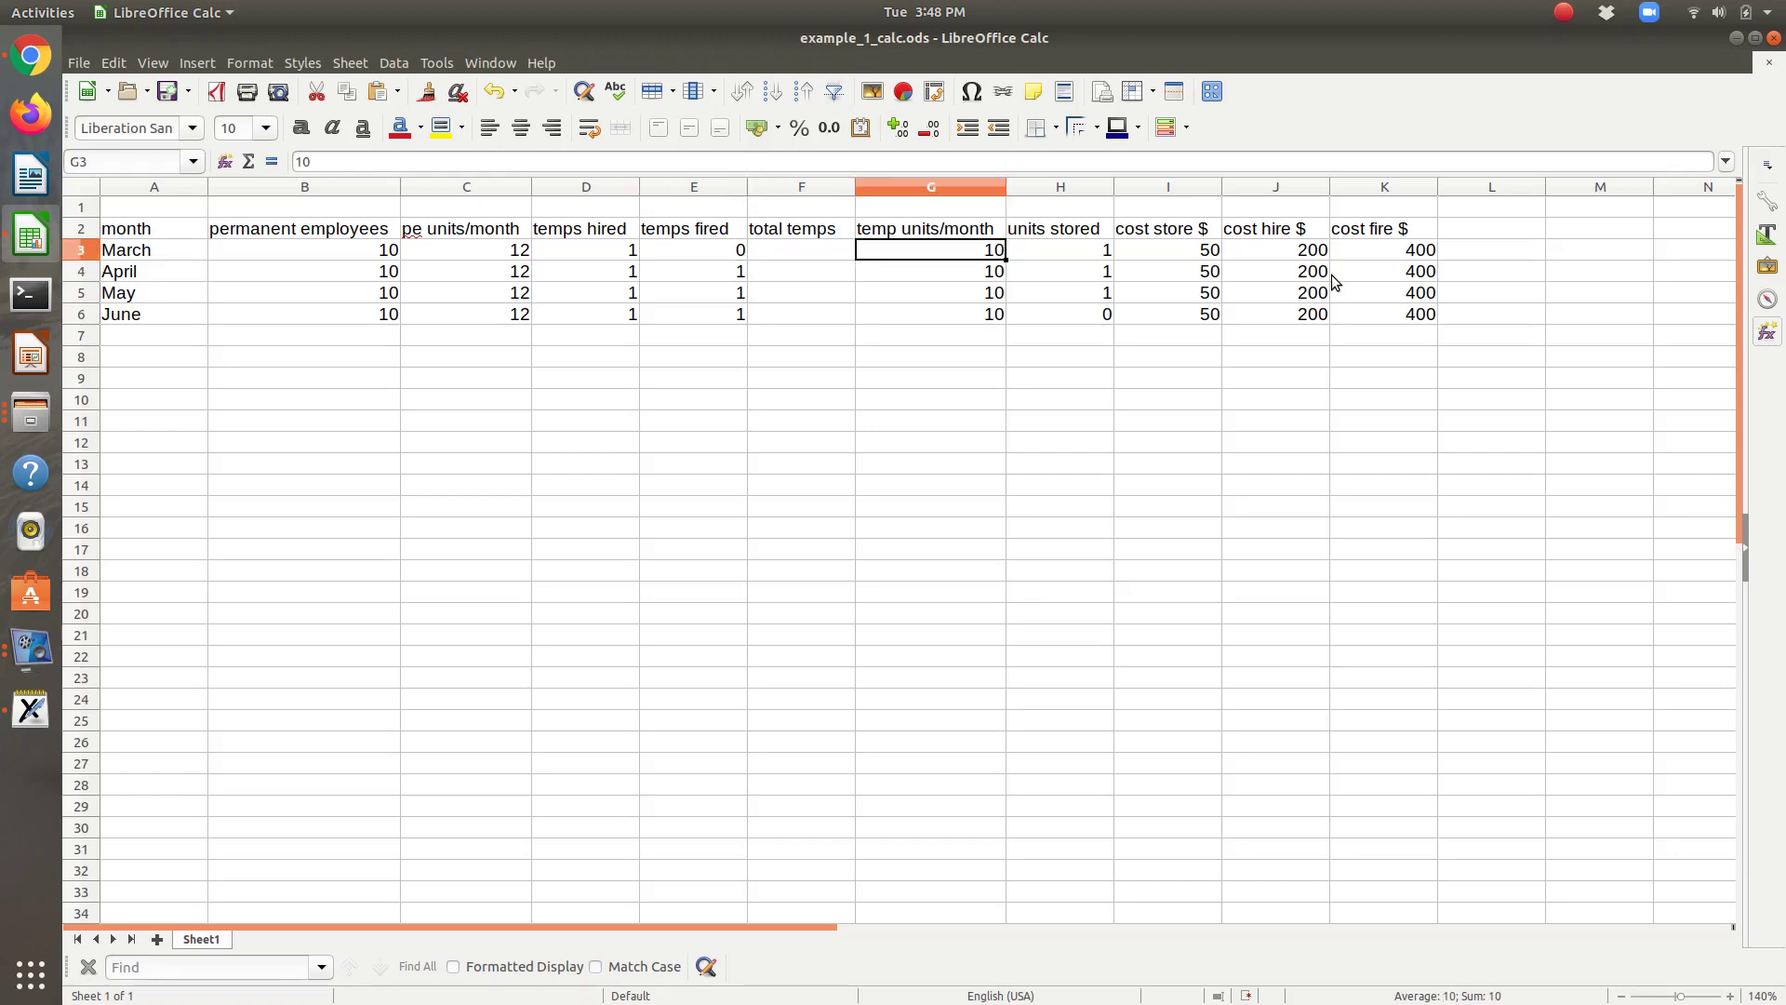
key(Down)
key(Down)
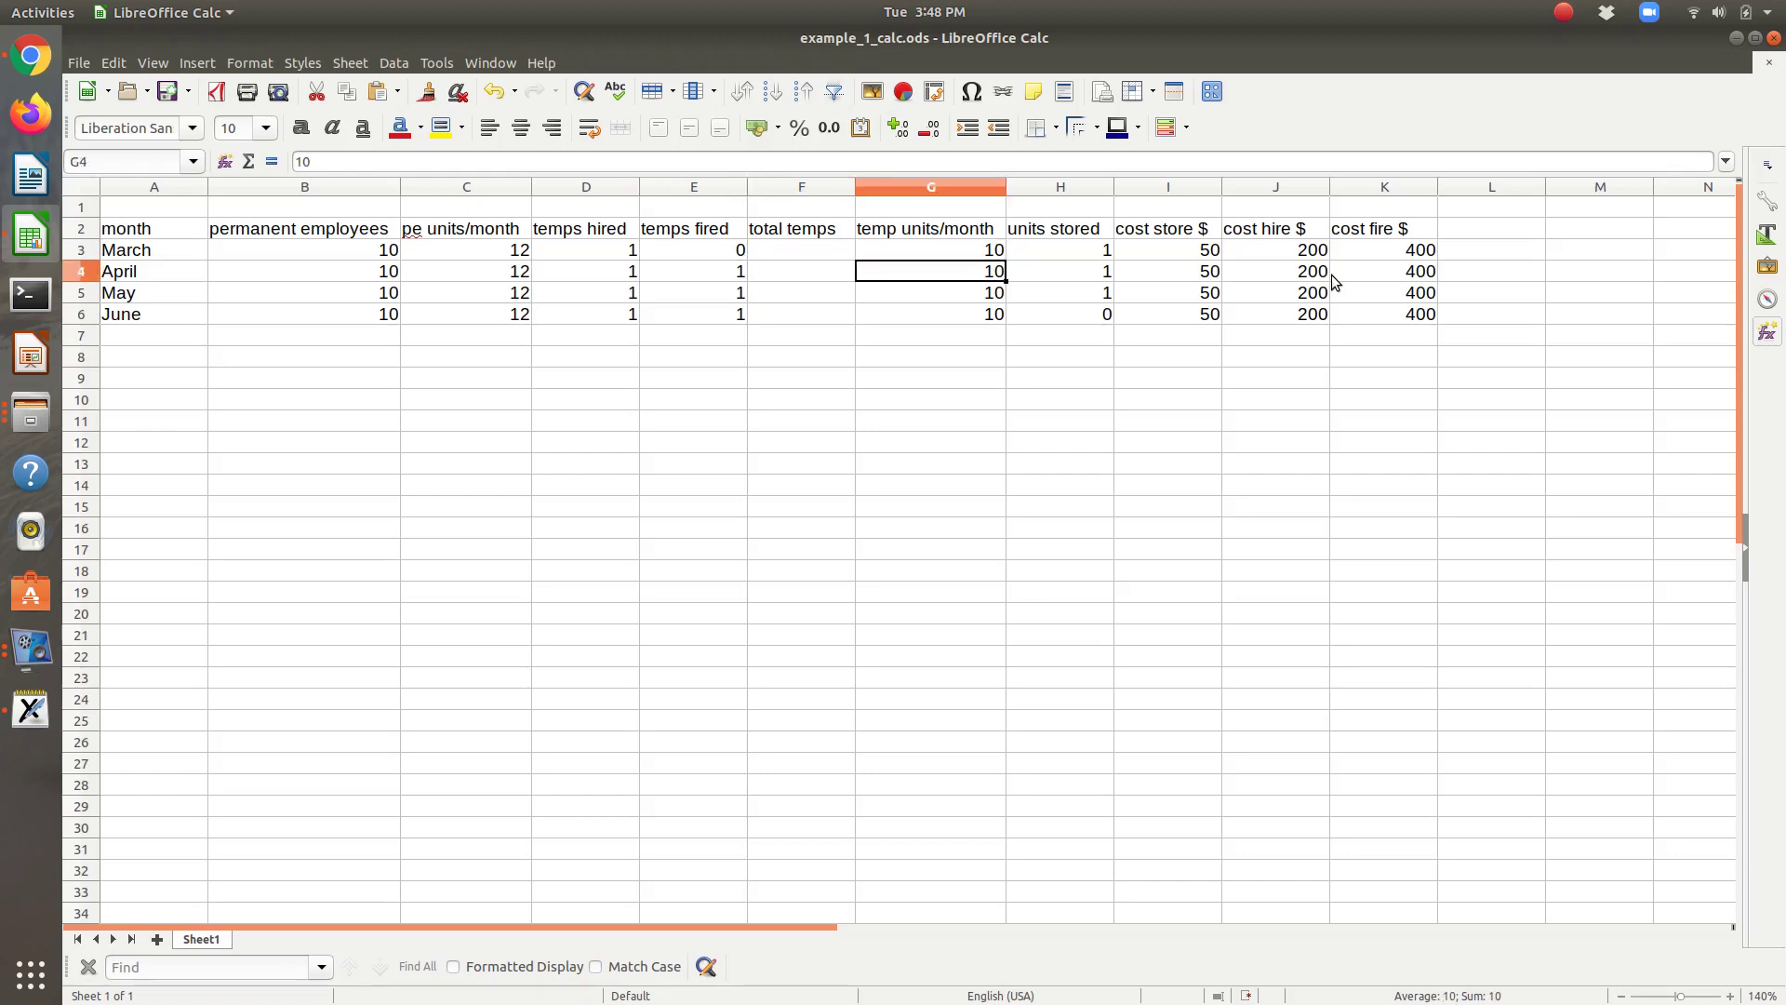
key(Up)
key(Up)
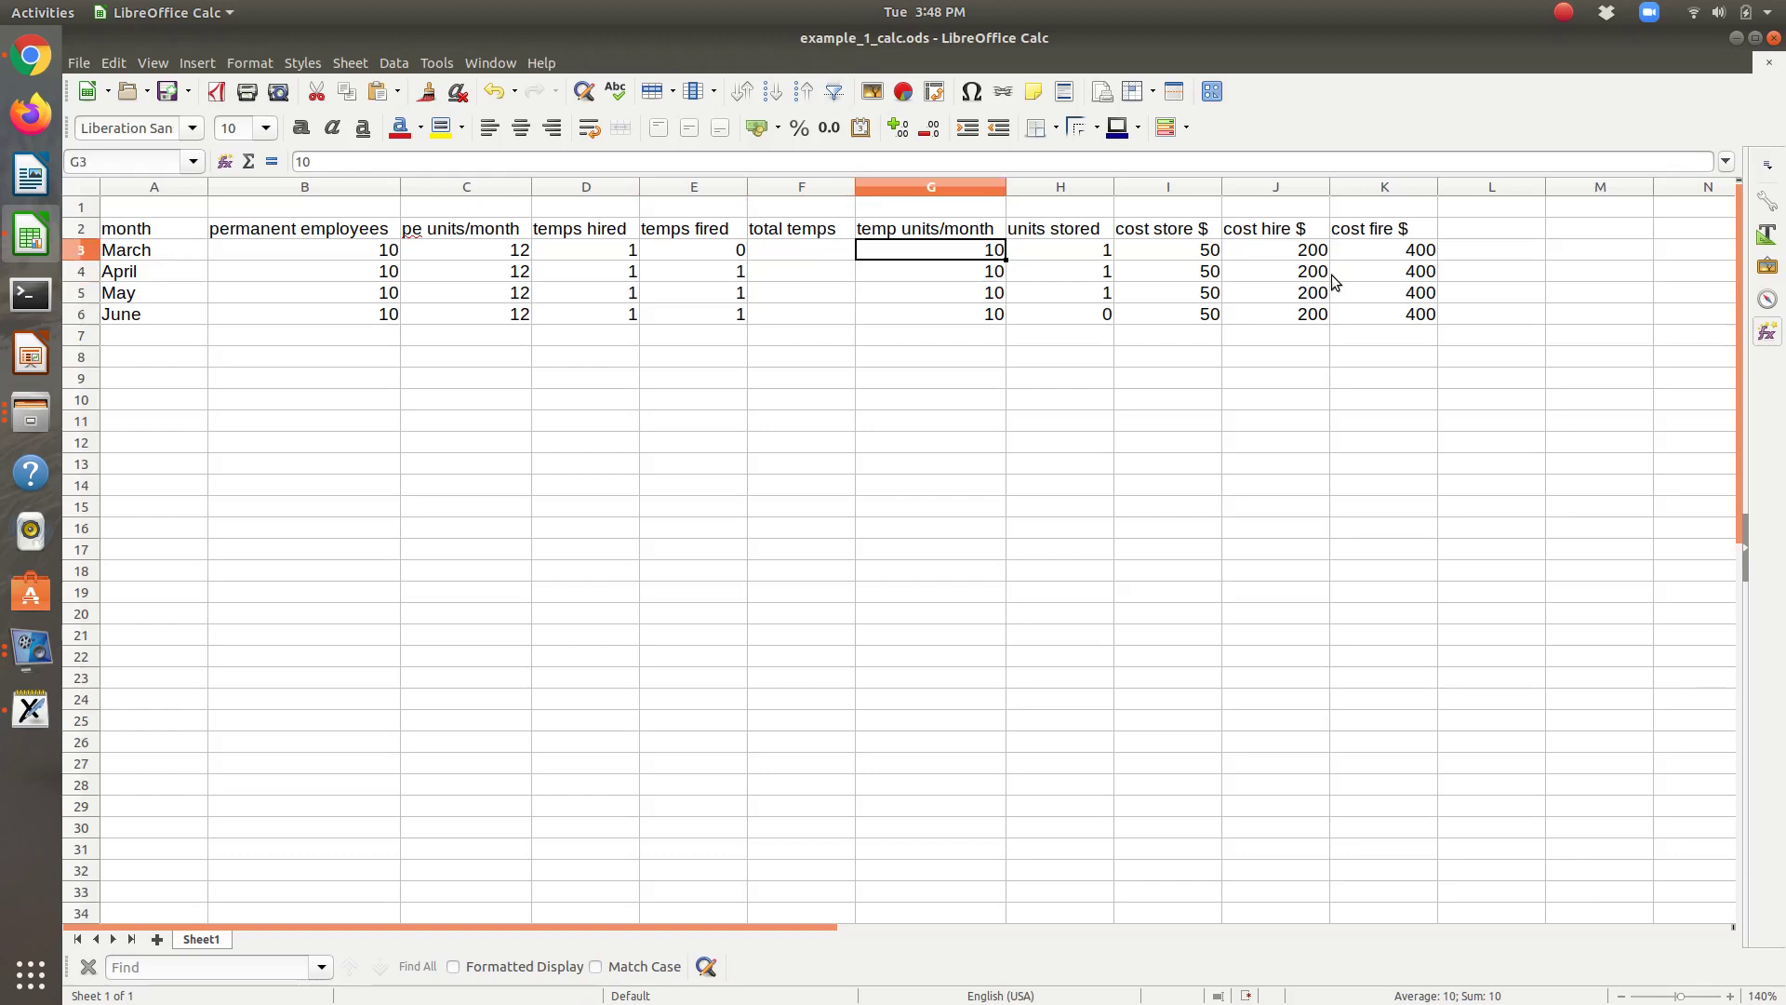
key(Right)
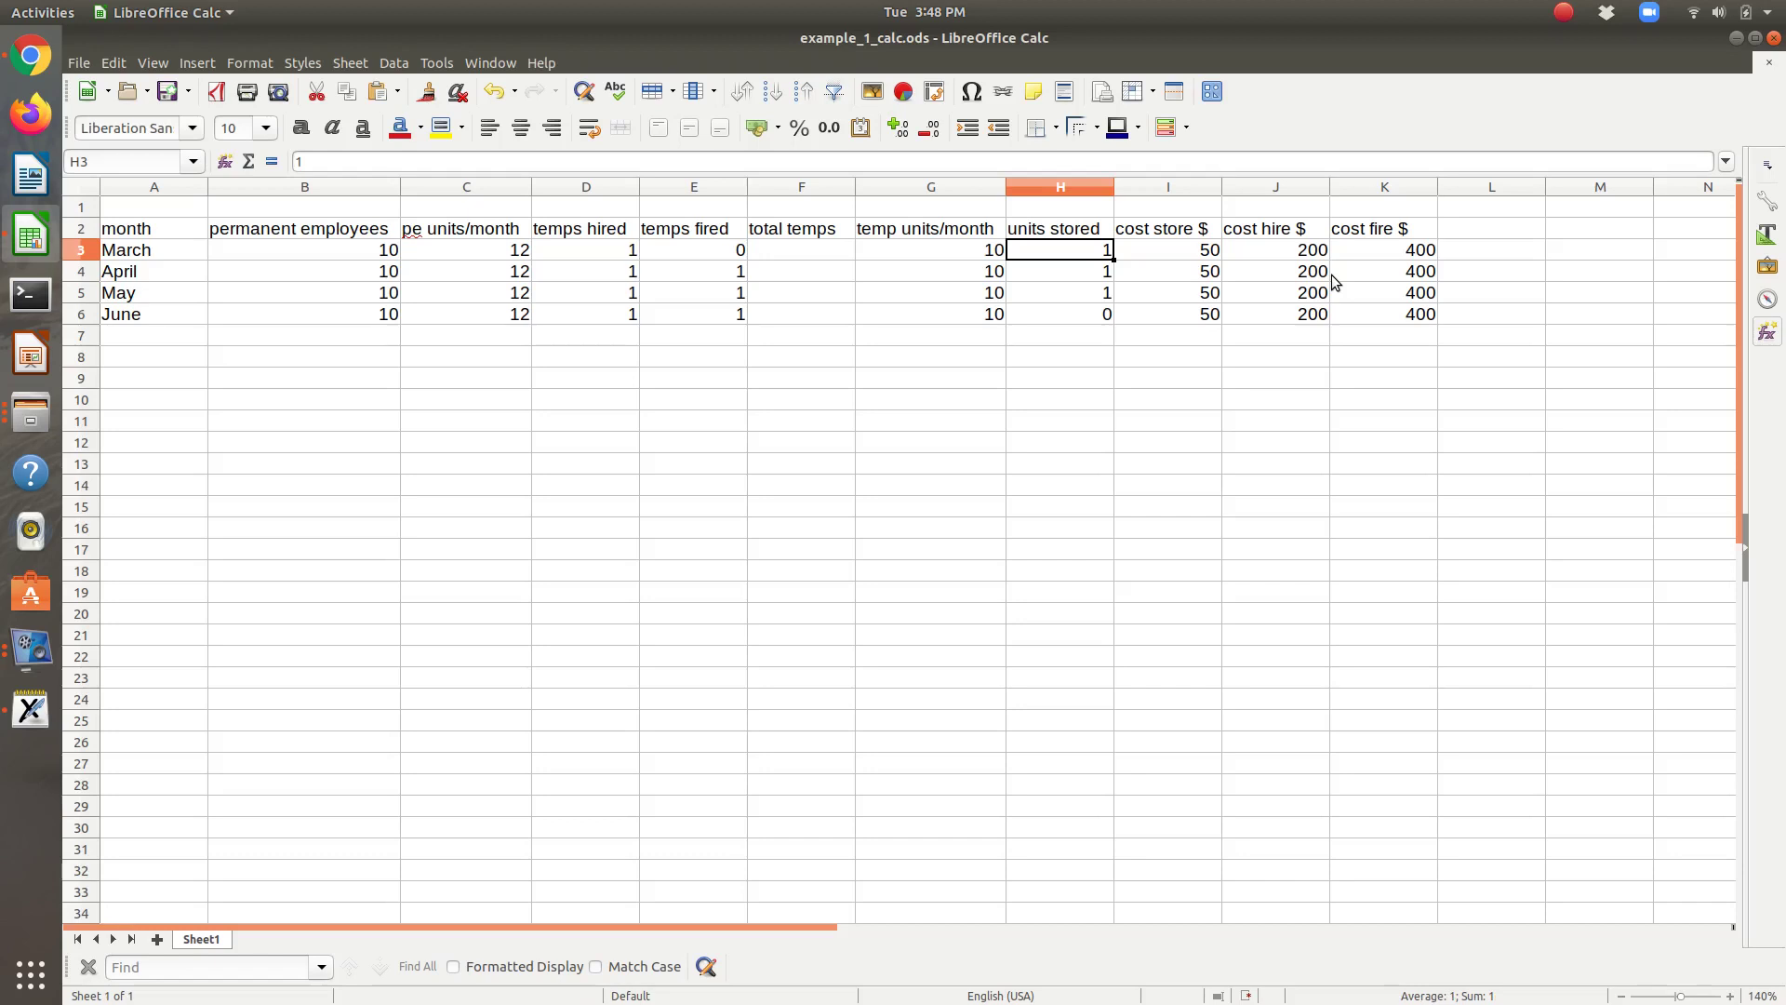
key(Down)
key(Down)
key(Down)
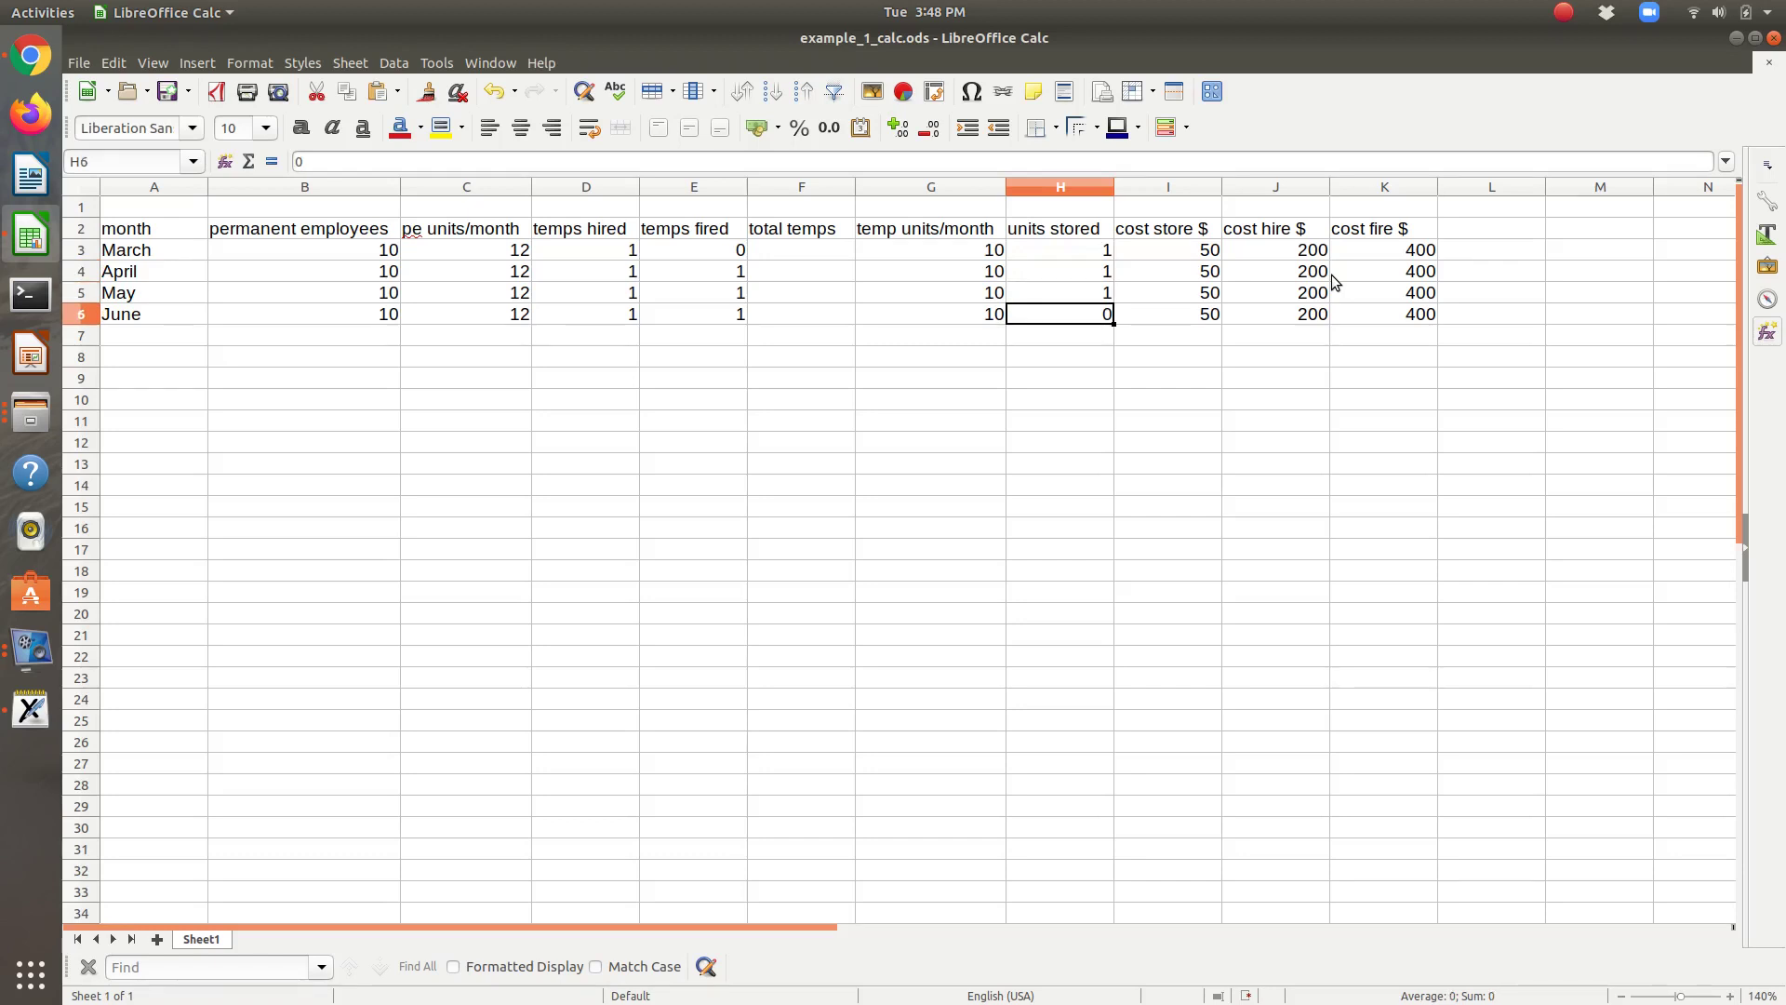
key(Right)
key(Up)
key(Up)
key(Up)
key(Down)
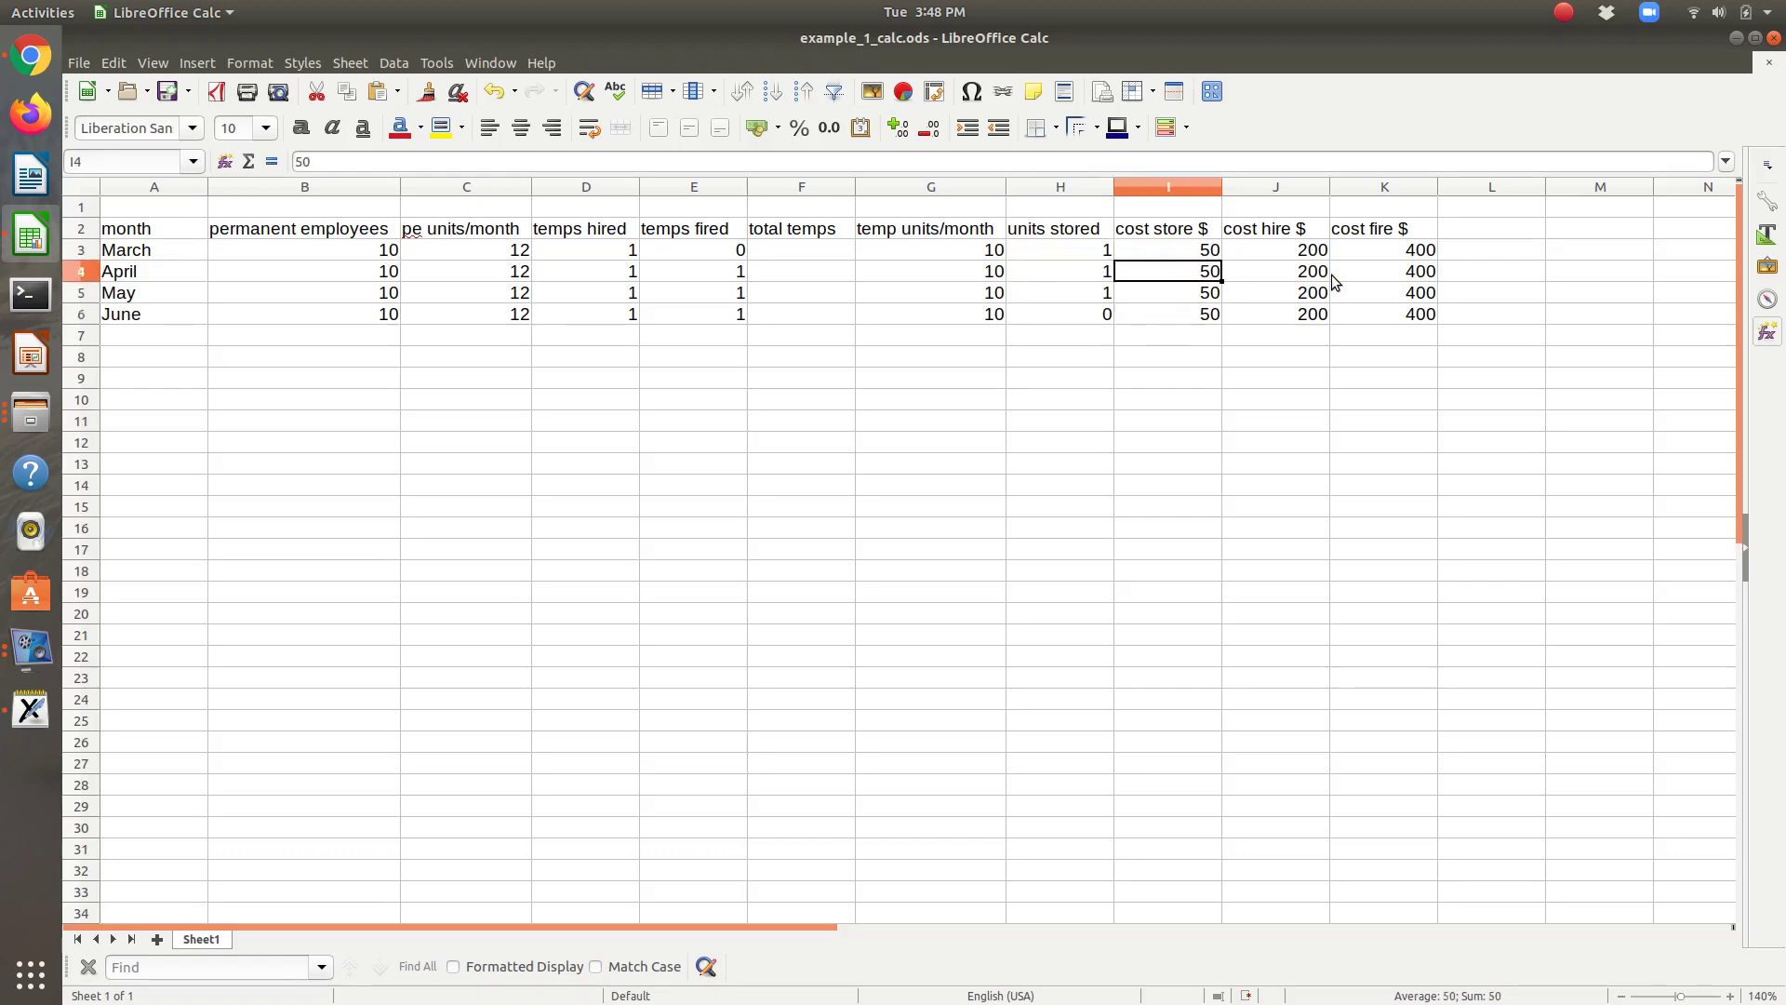
key(Down)
key(Down)
key(Right)
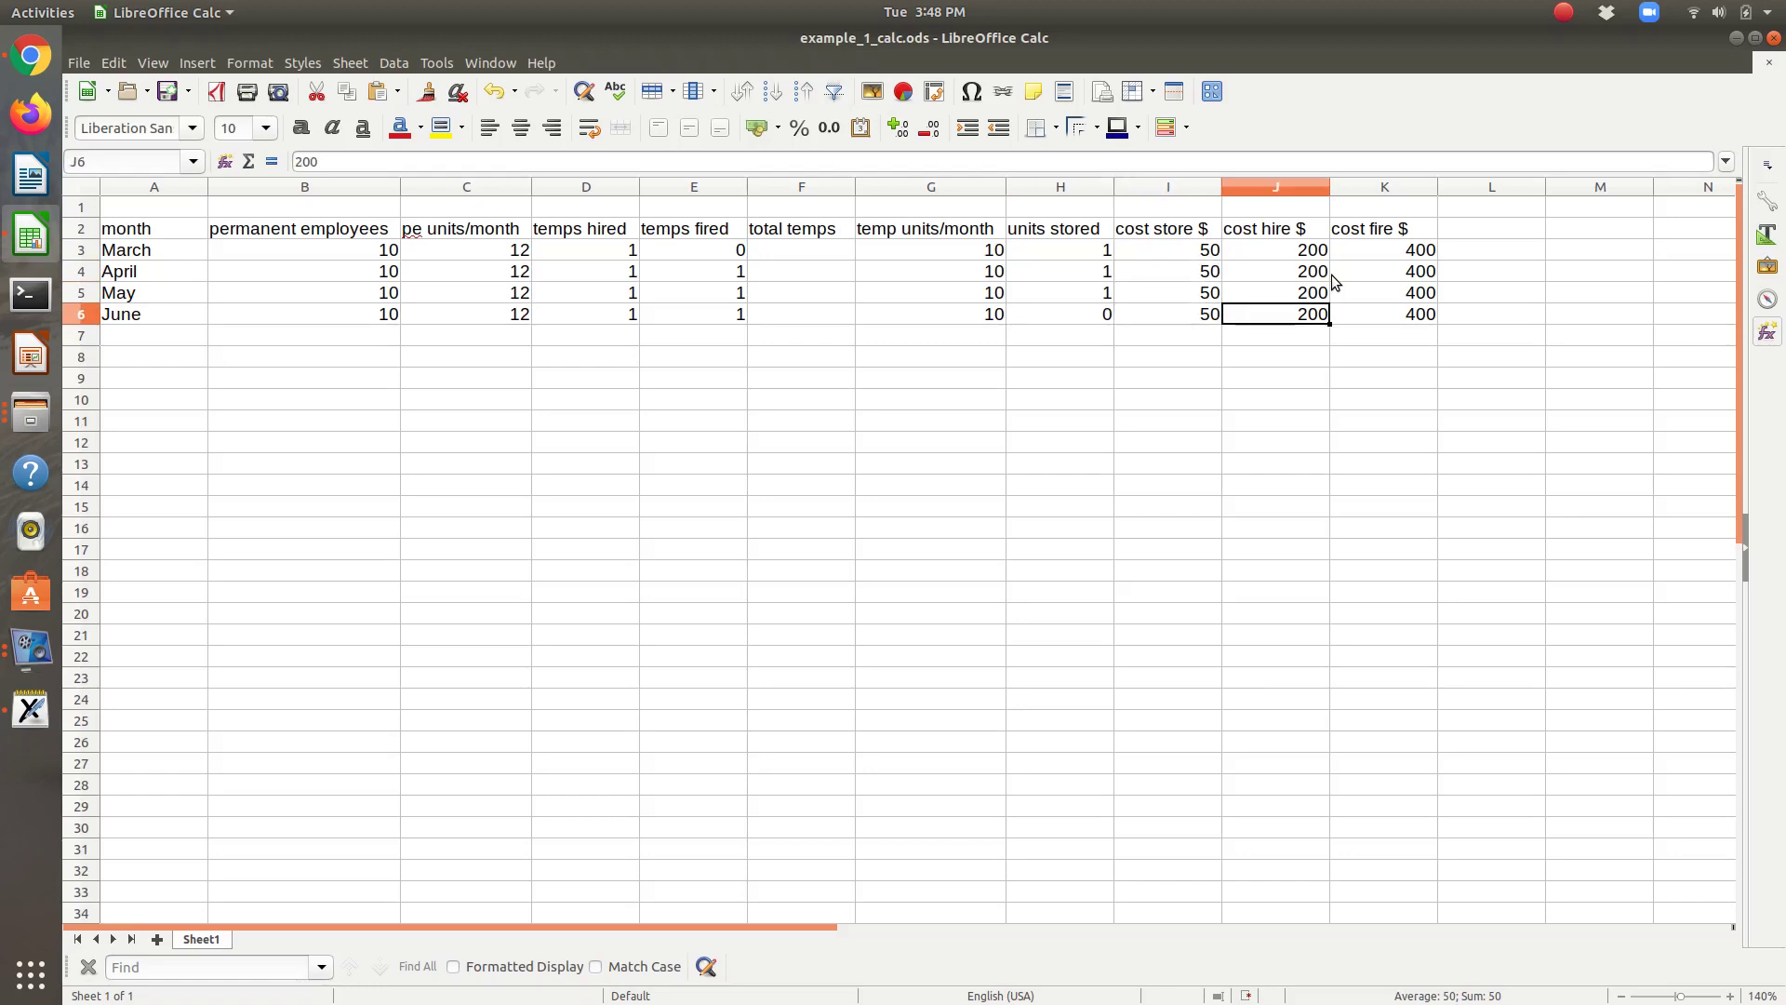
key(Up)
key(Up)
key(Up)
key(Right)
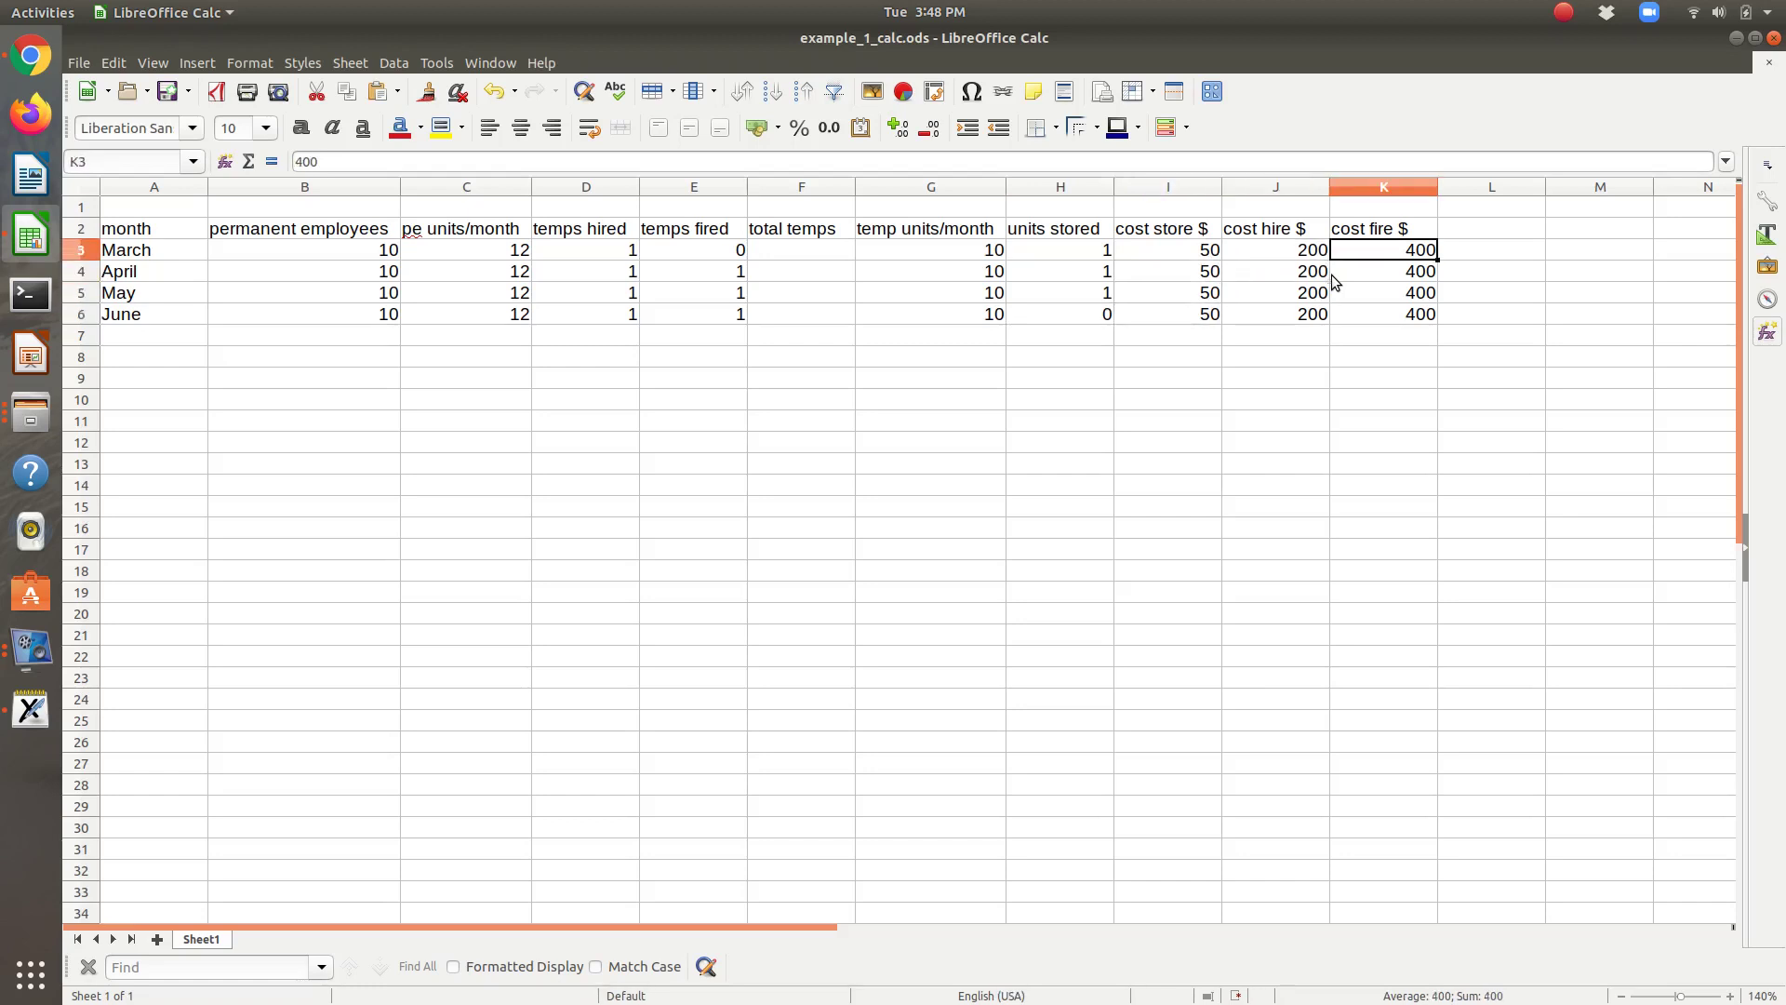
key(Down)
key(Down)
key(Down)
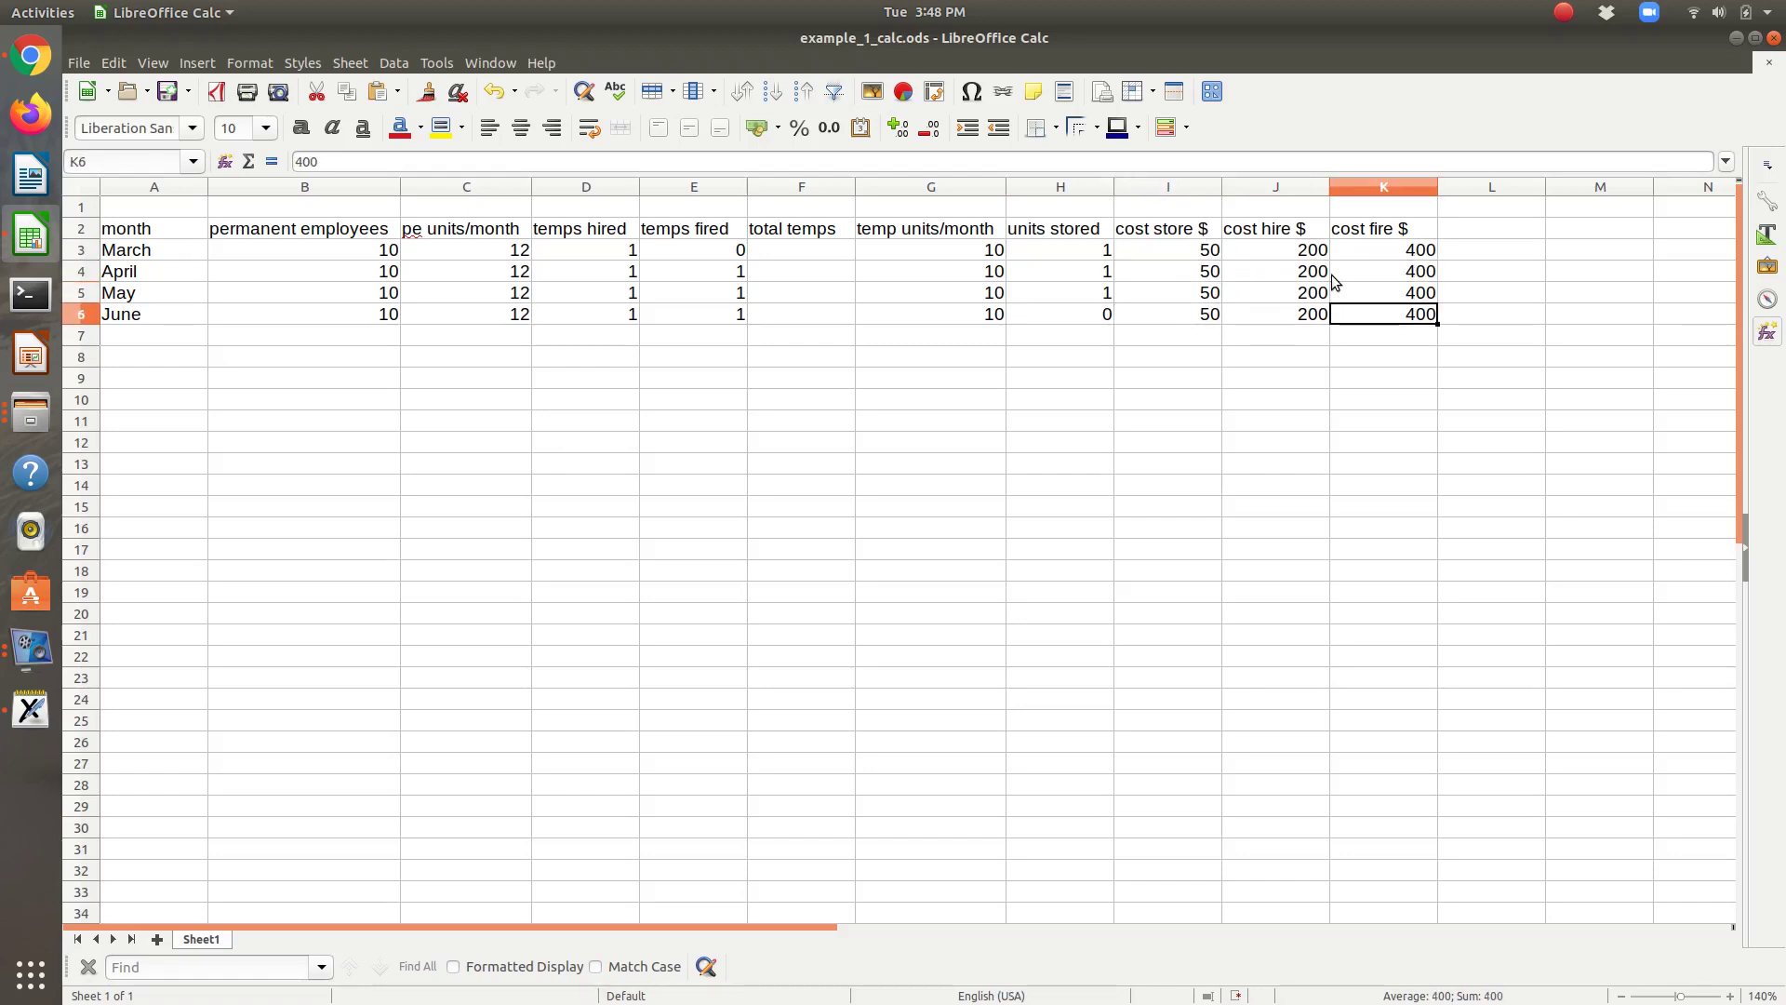
key(Left)
key(Left)
key(Left)
key(Left)
key(Left)
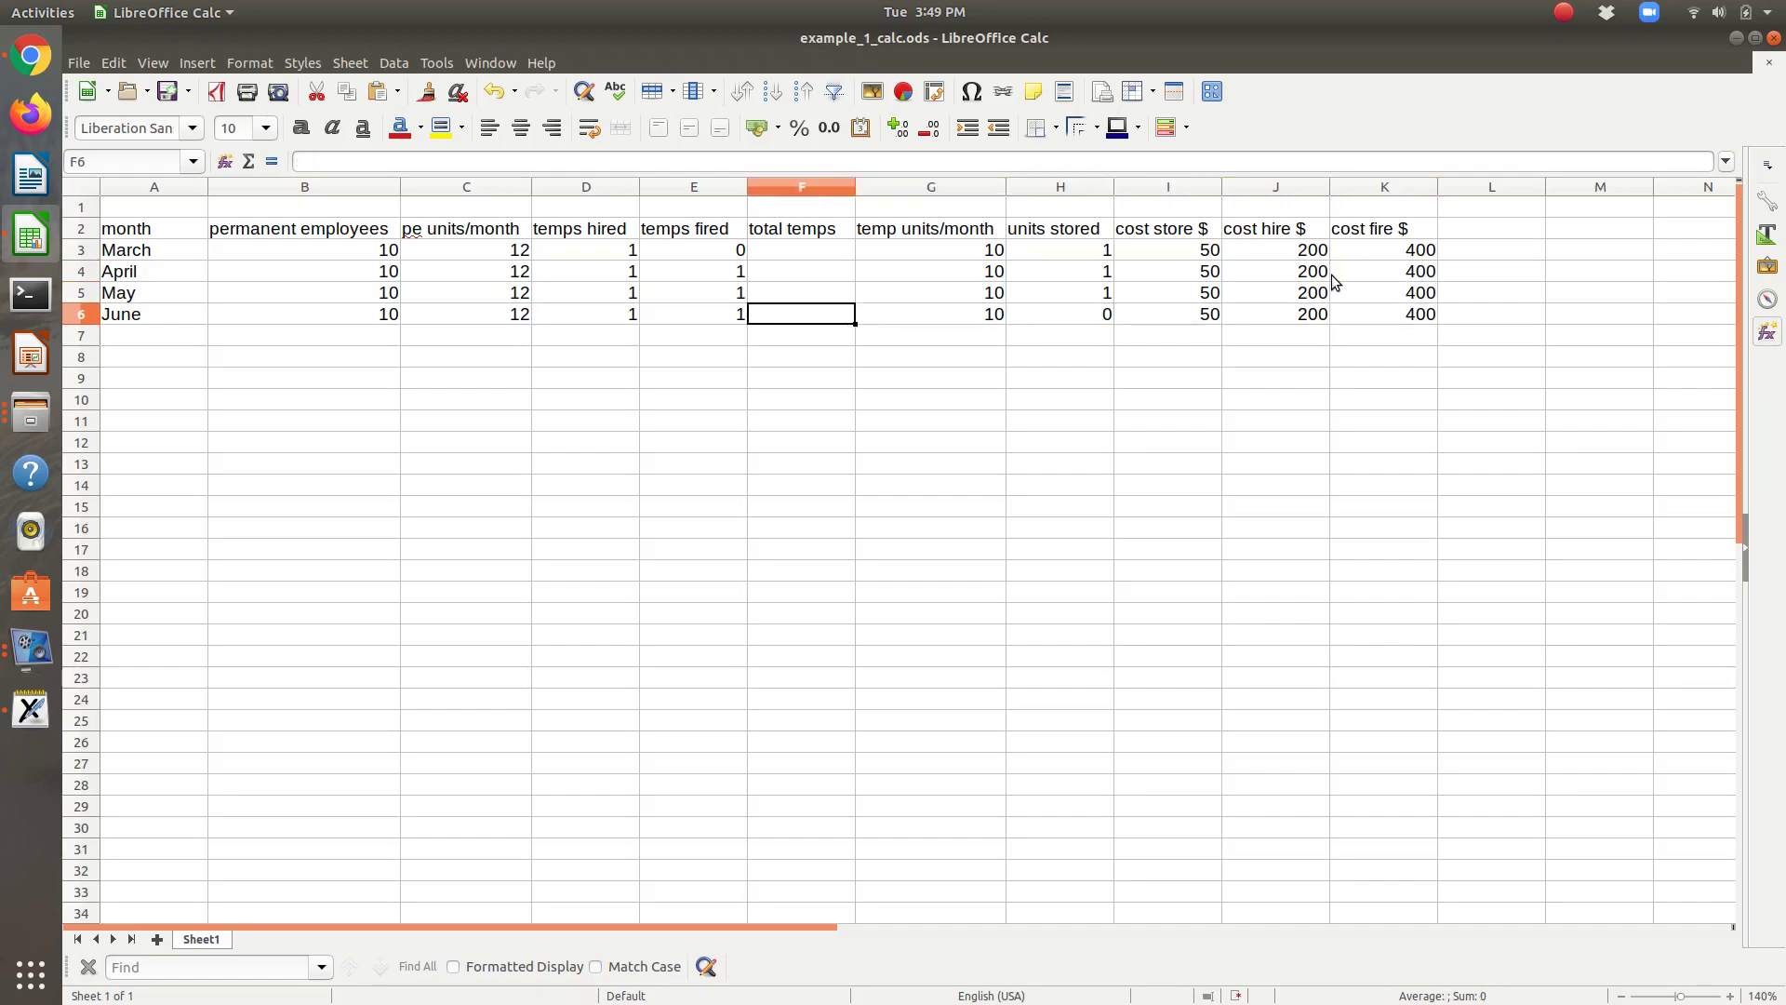
key(Up)
key(Up)
key(Up)
key(alt+Tab)
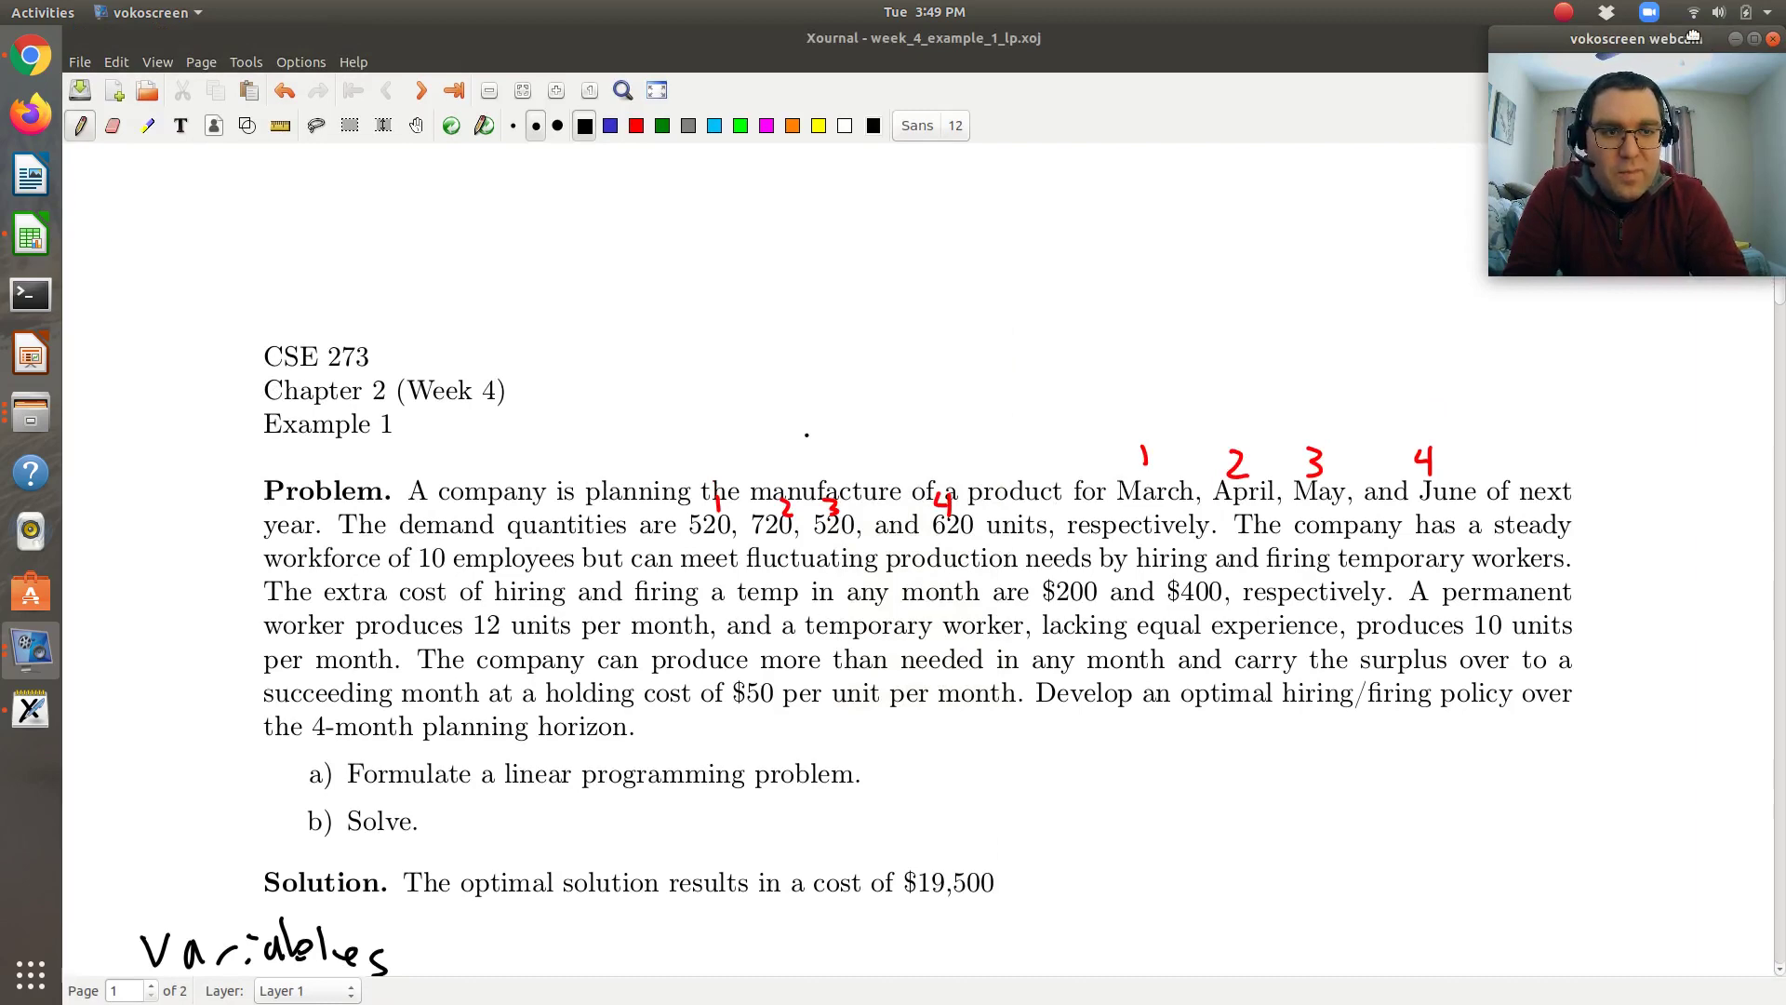
Scroll the notes down to the t1–t4 temp equations and demand constraints, then return to Calc
drag(1694, 39, 1645, 50)
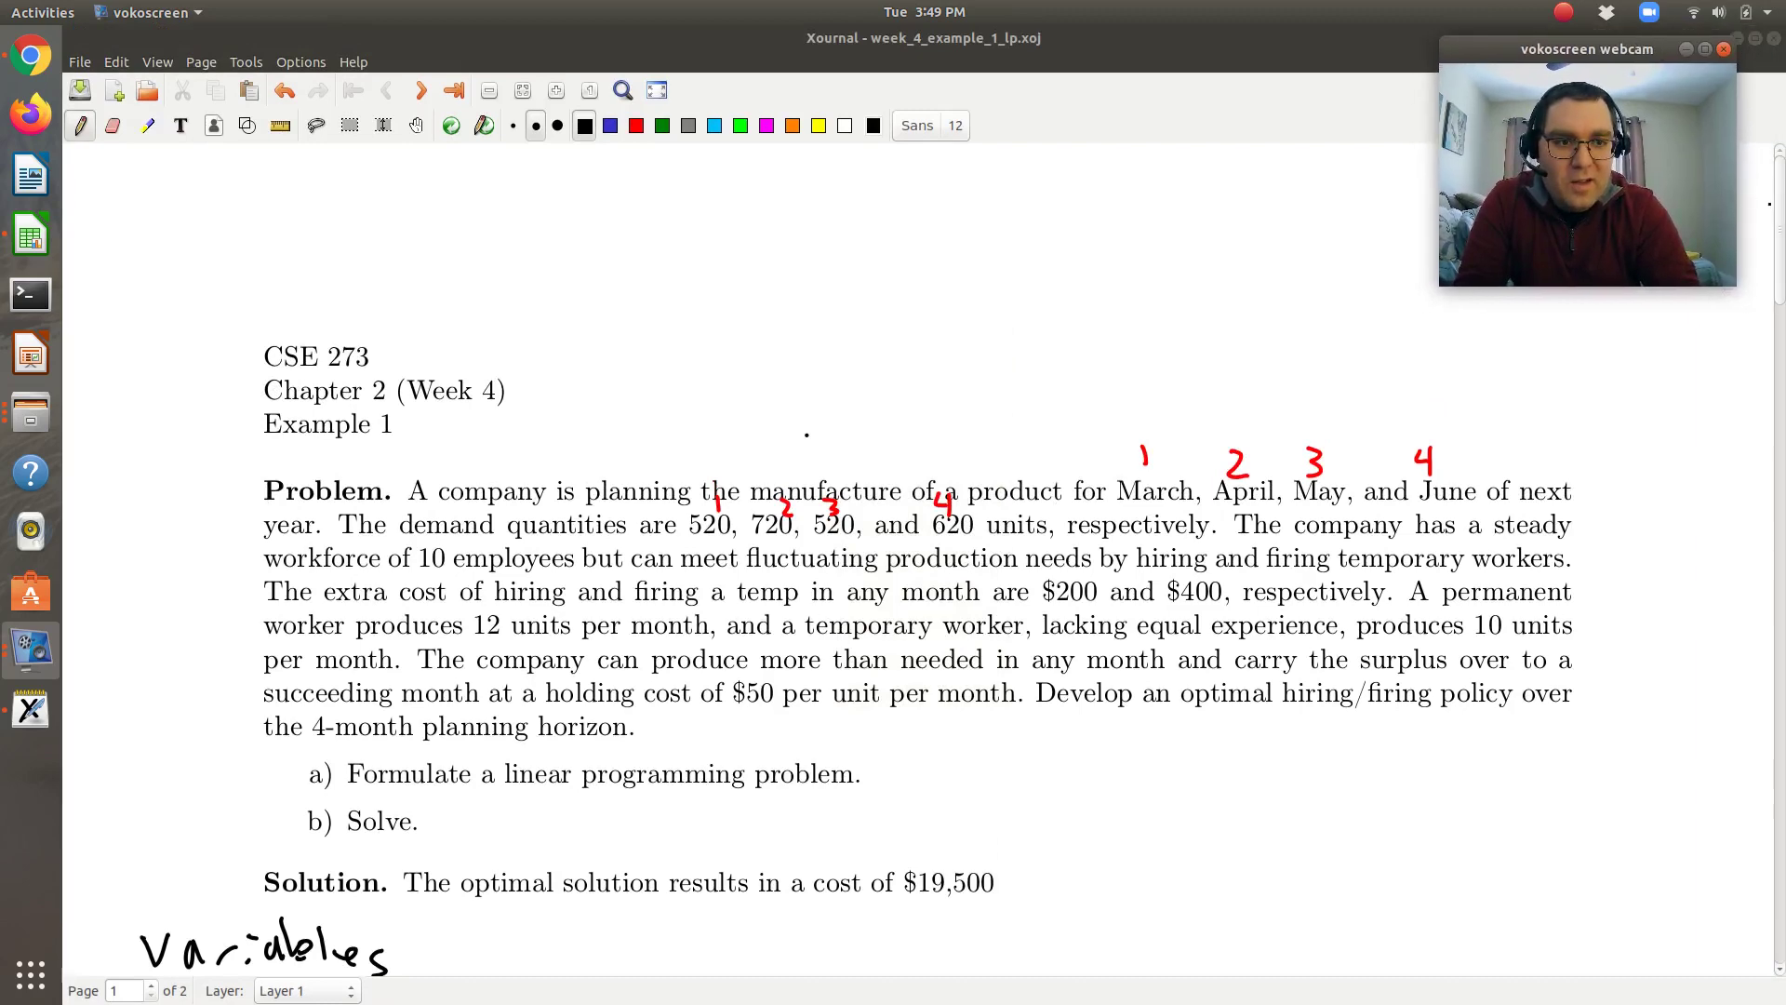
drag(1780, 216, 1782, 614)
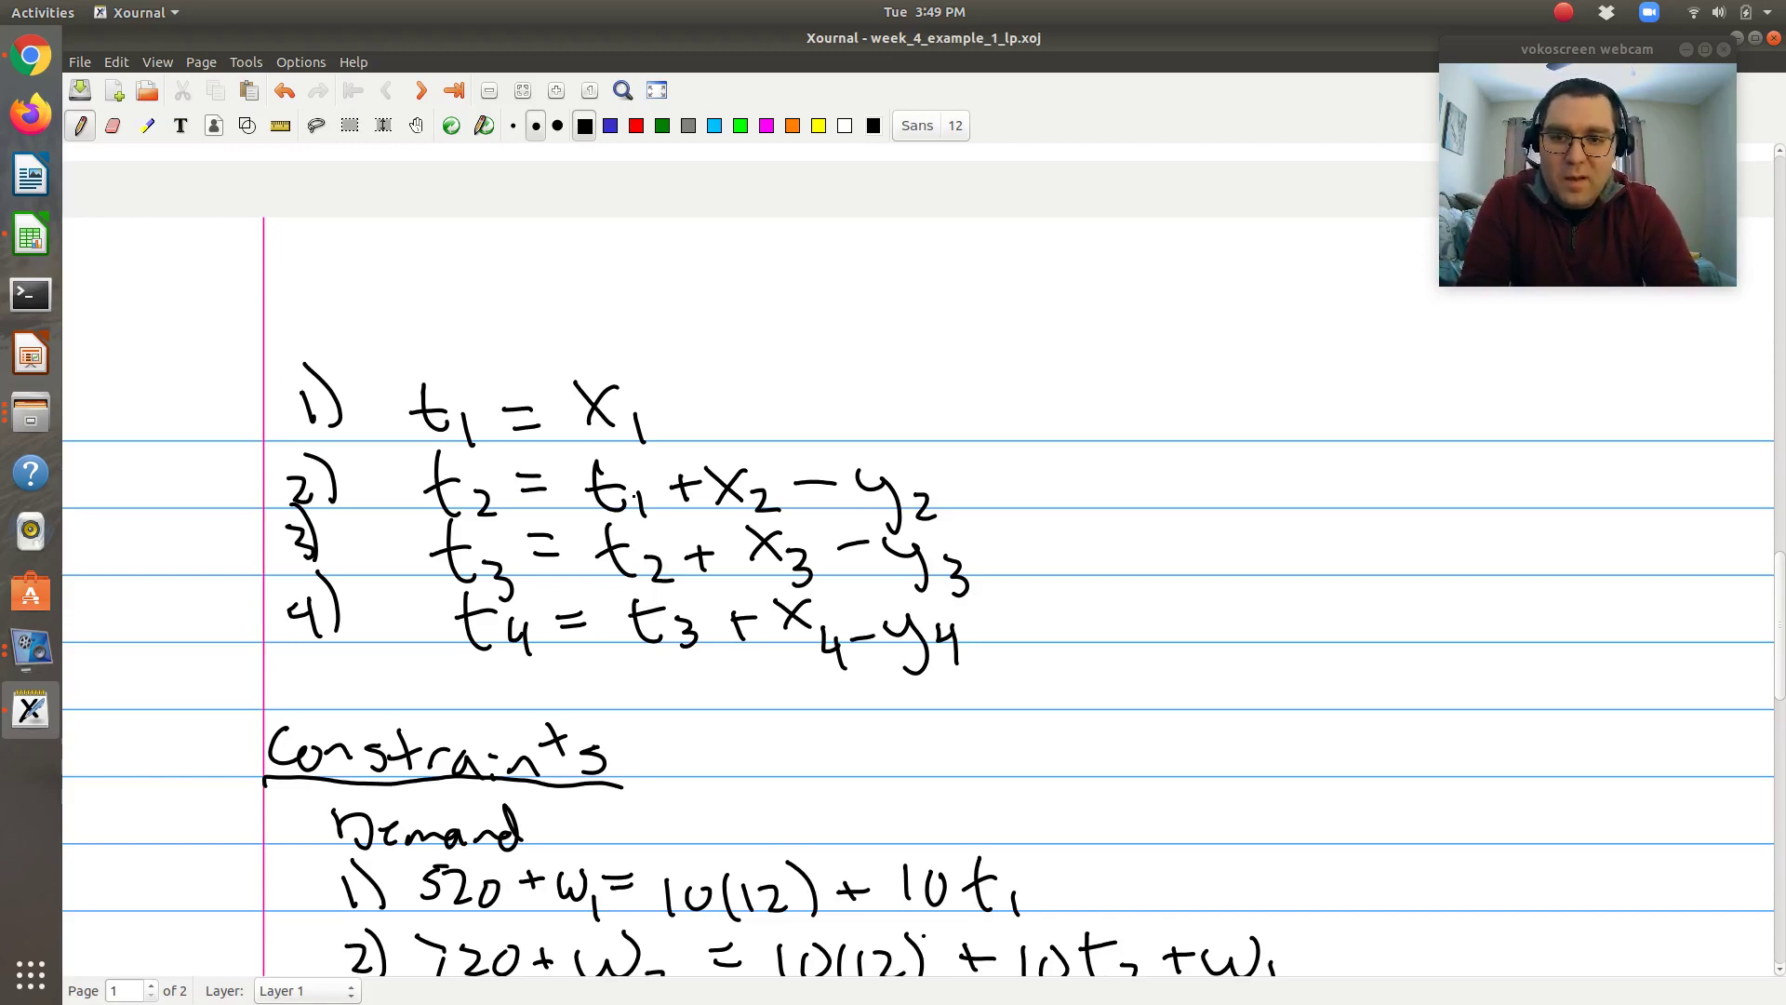
key(ctrl+alt+Down)
key(ctrl+alt+Down)
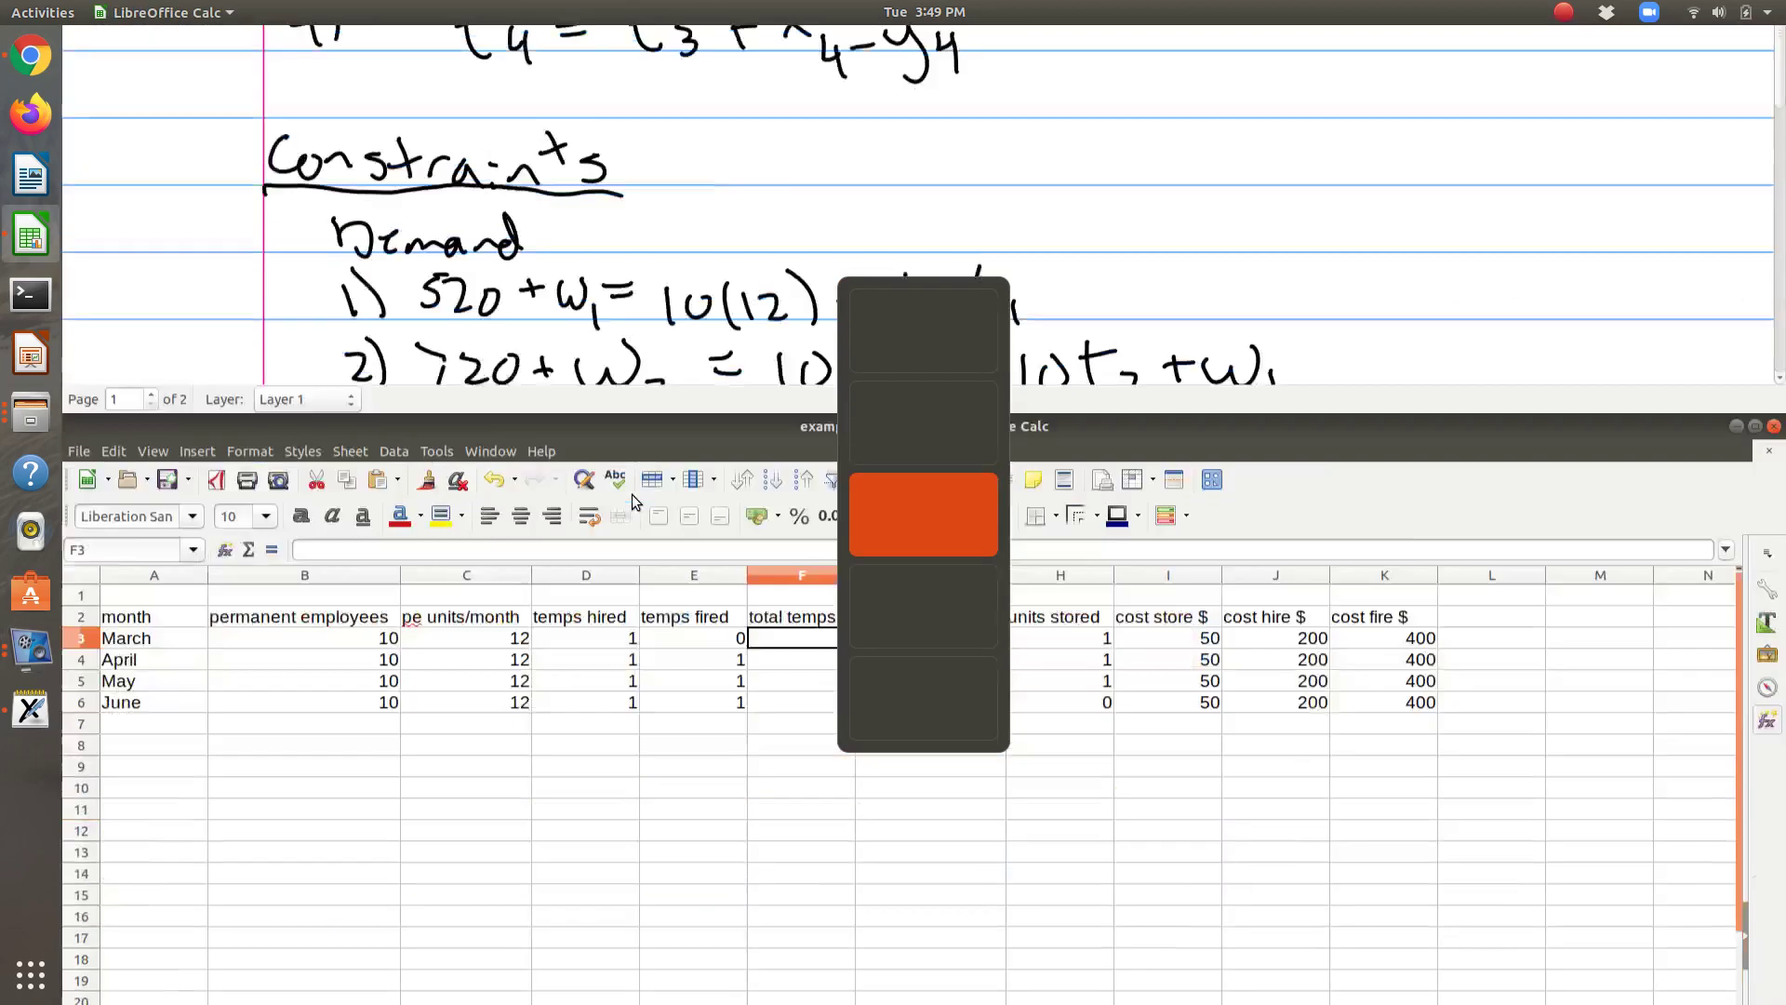
Set March total temps F3 from temps hired, and April's F4 to =F3+D4-E4
text(=)
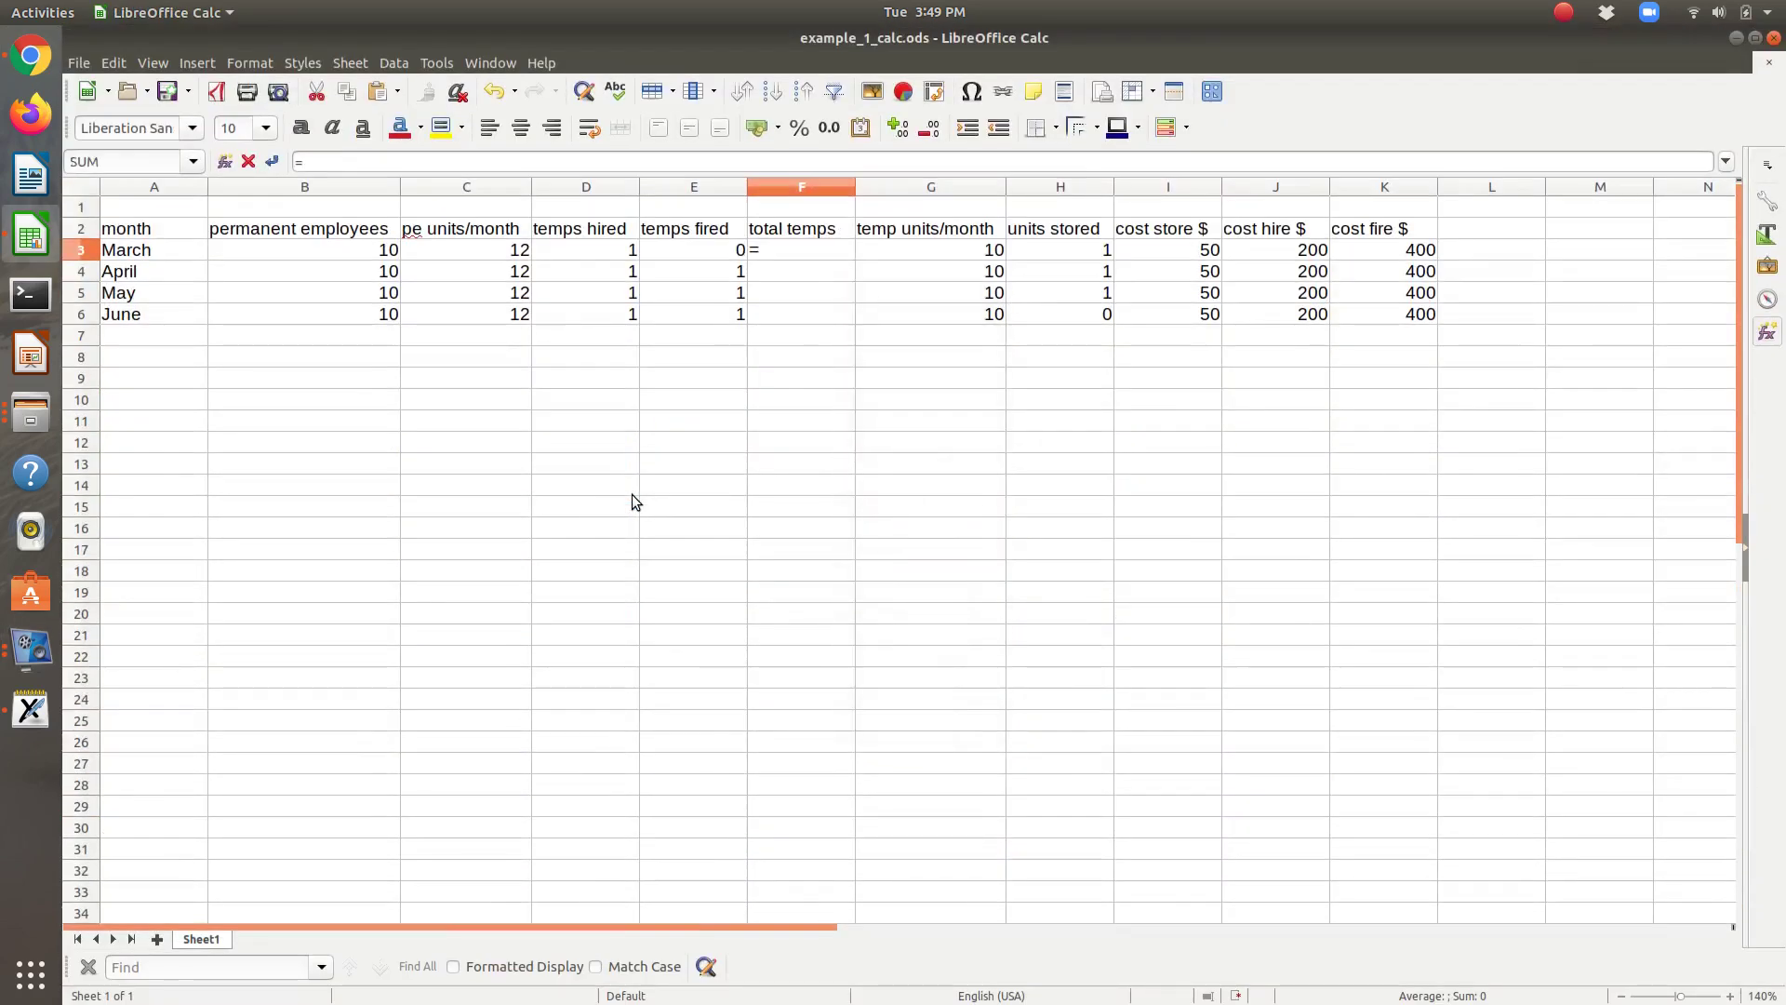
key(Left)
key(Left)
key(Return)
text(=)
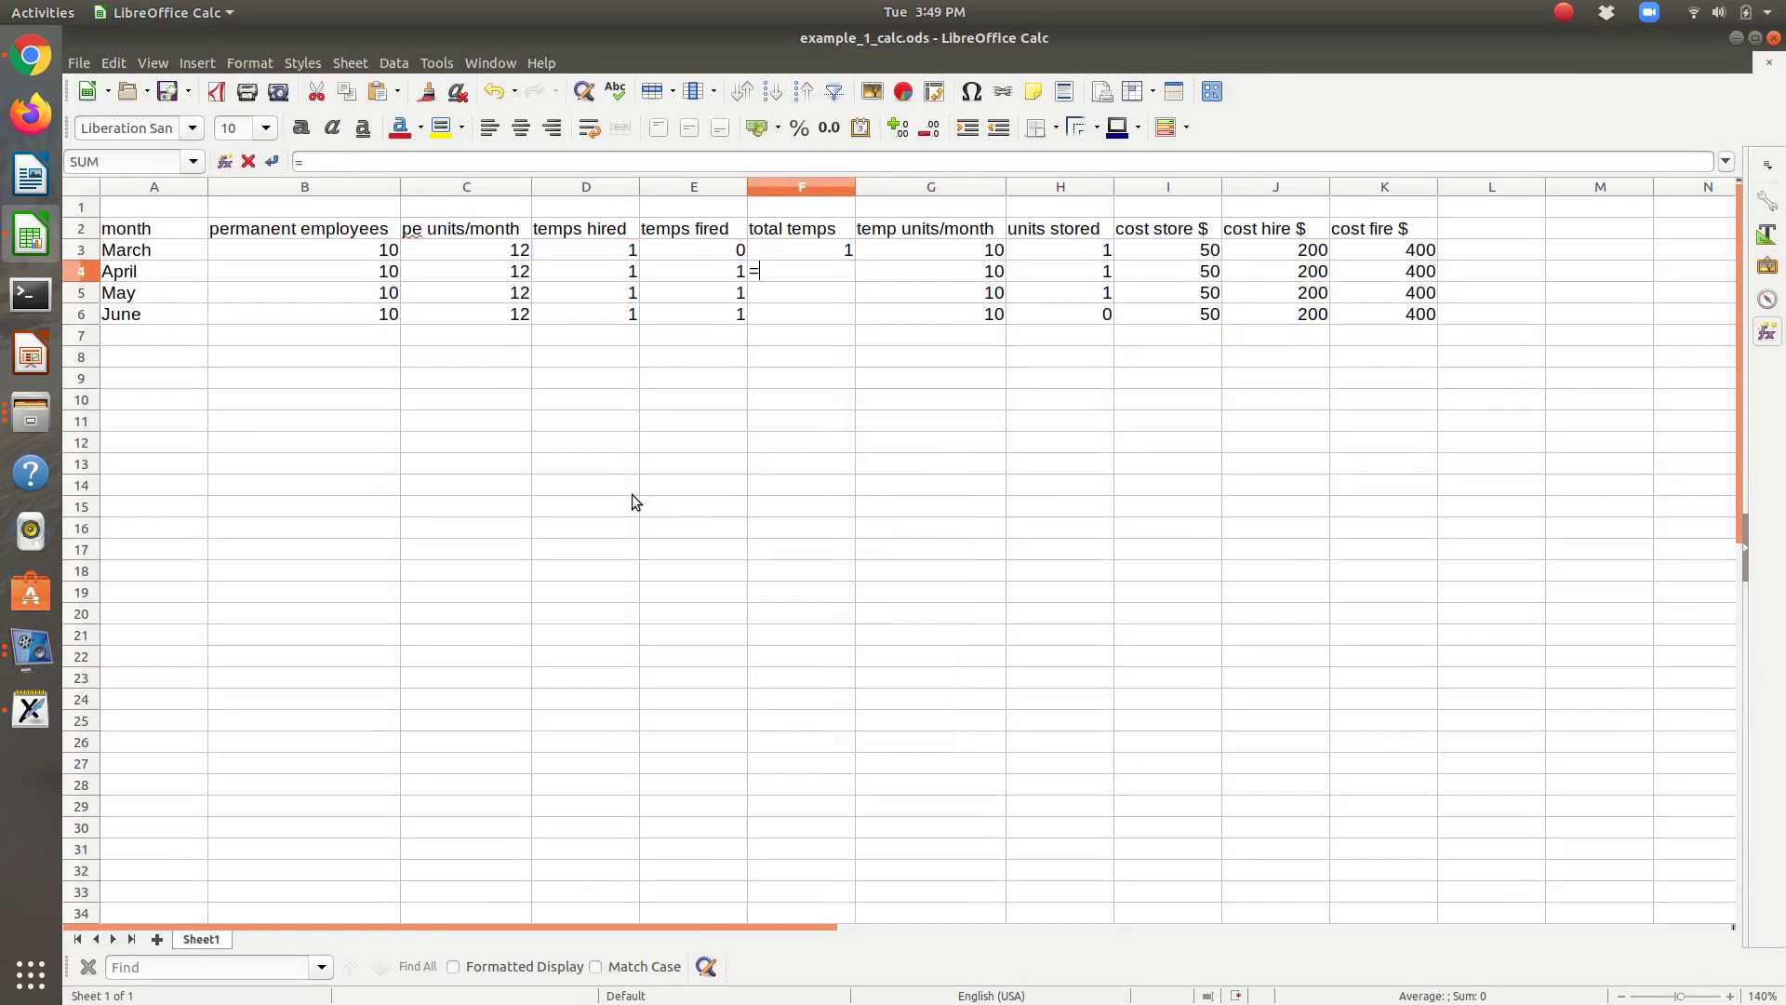
key(Up)
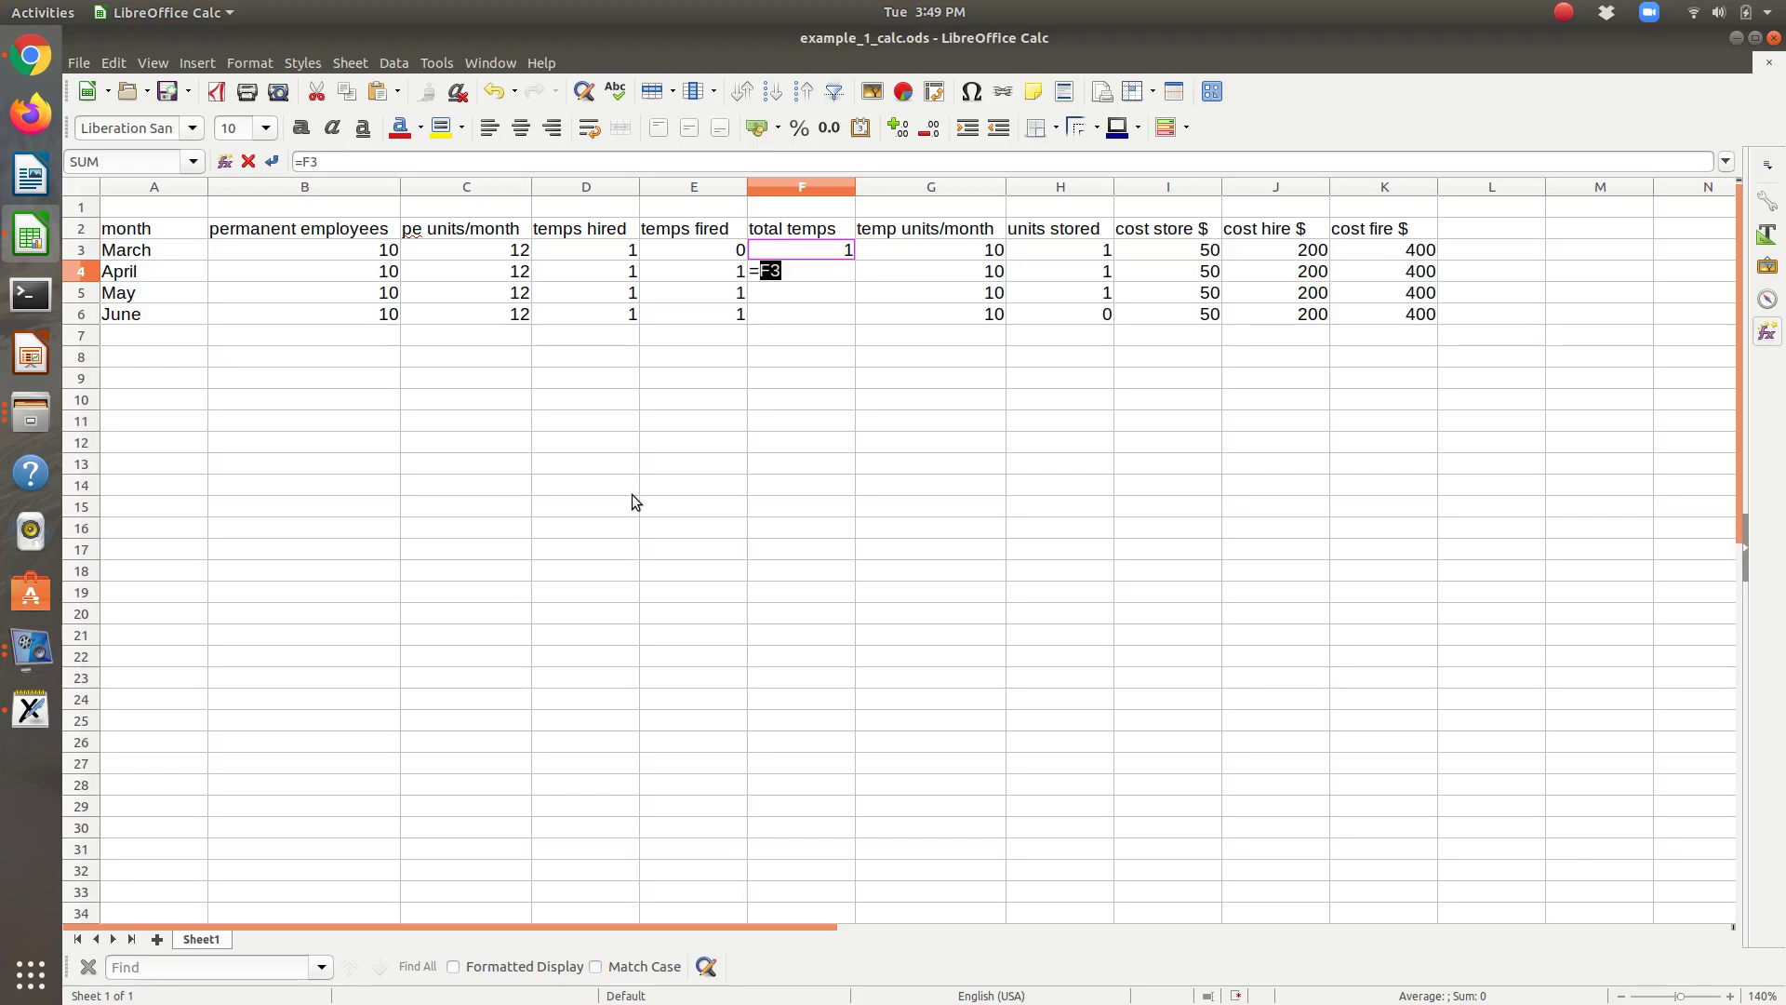
text(+)
click(623, 277)
text(-)
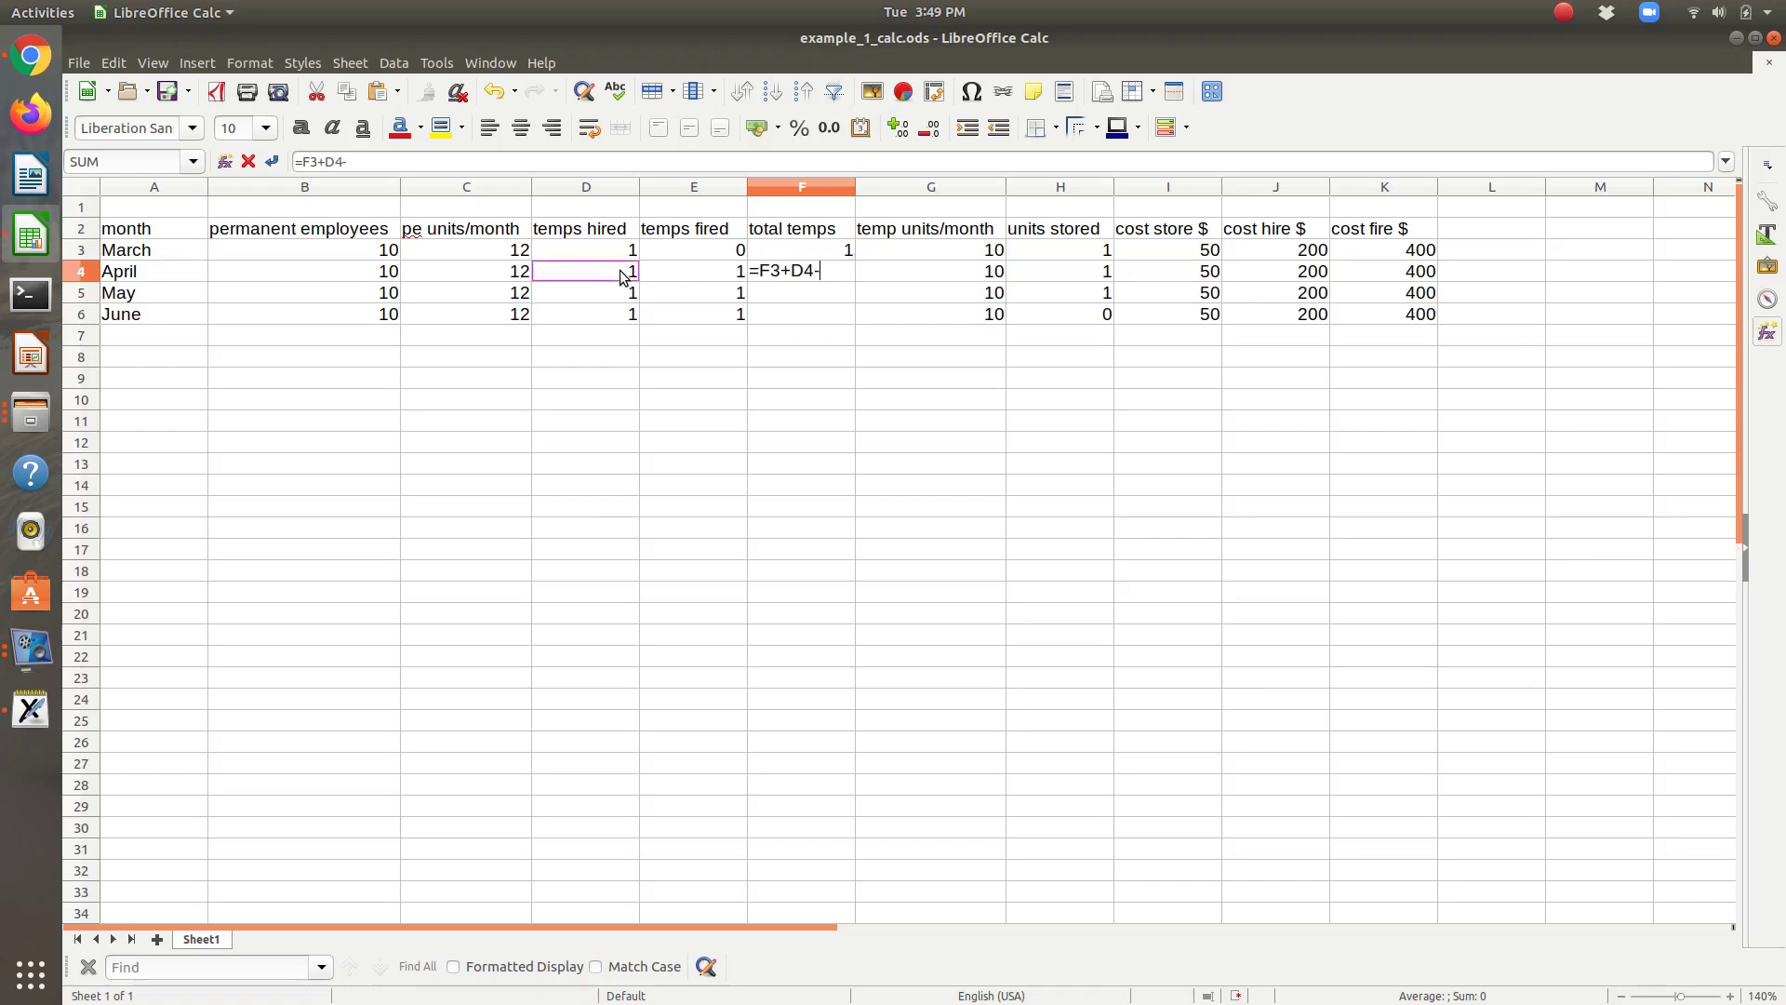
click(683, 272)
key(Return)
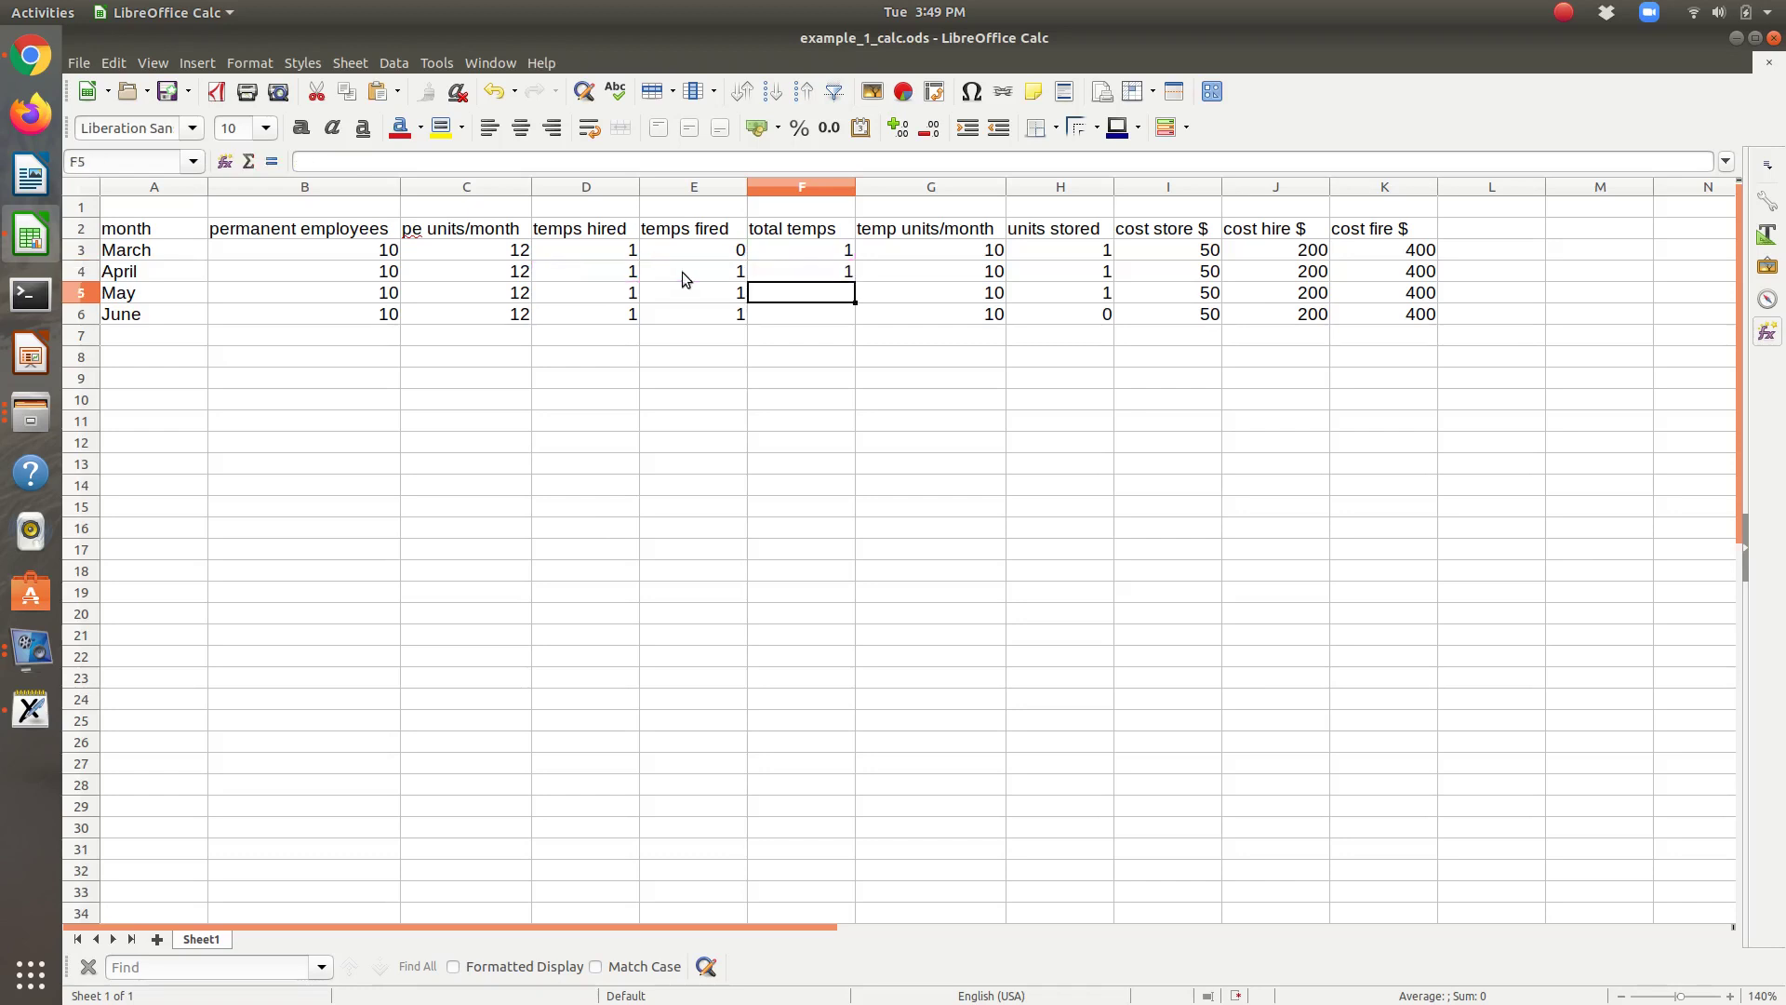
Enter =F4+D5-E5 in F5 and =F5+D6-E6 in F6 for the May and June totals
text(=)
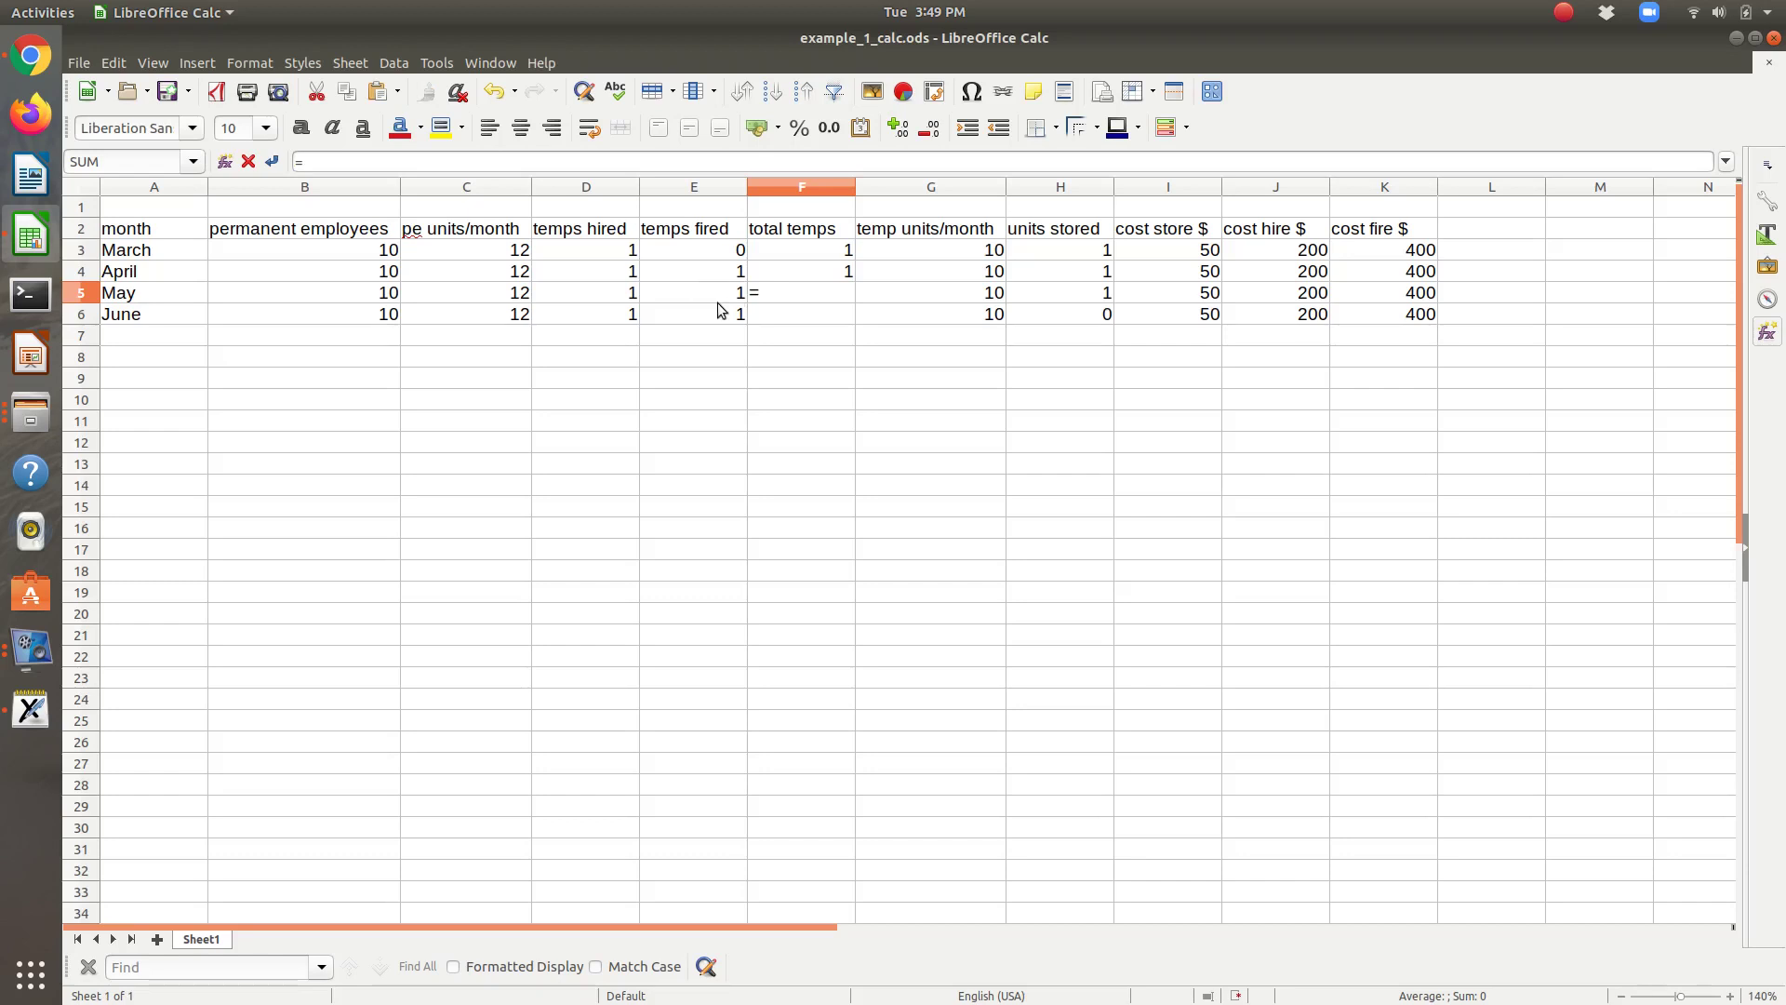
click(834, 272)
text(+)
click(622, 298)
text(-)
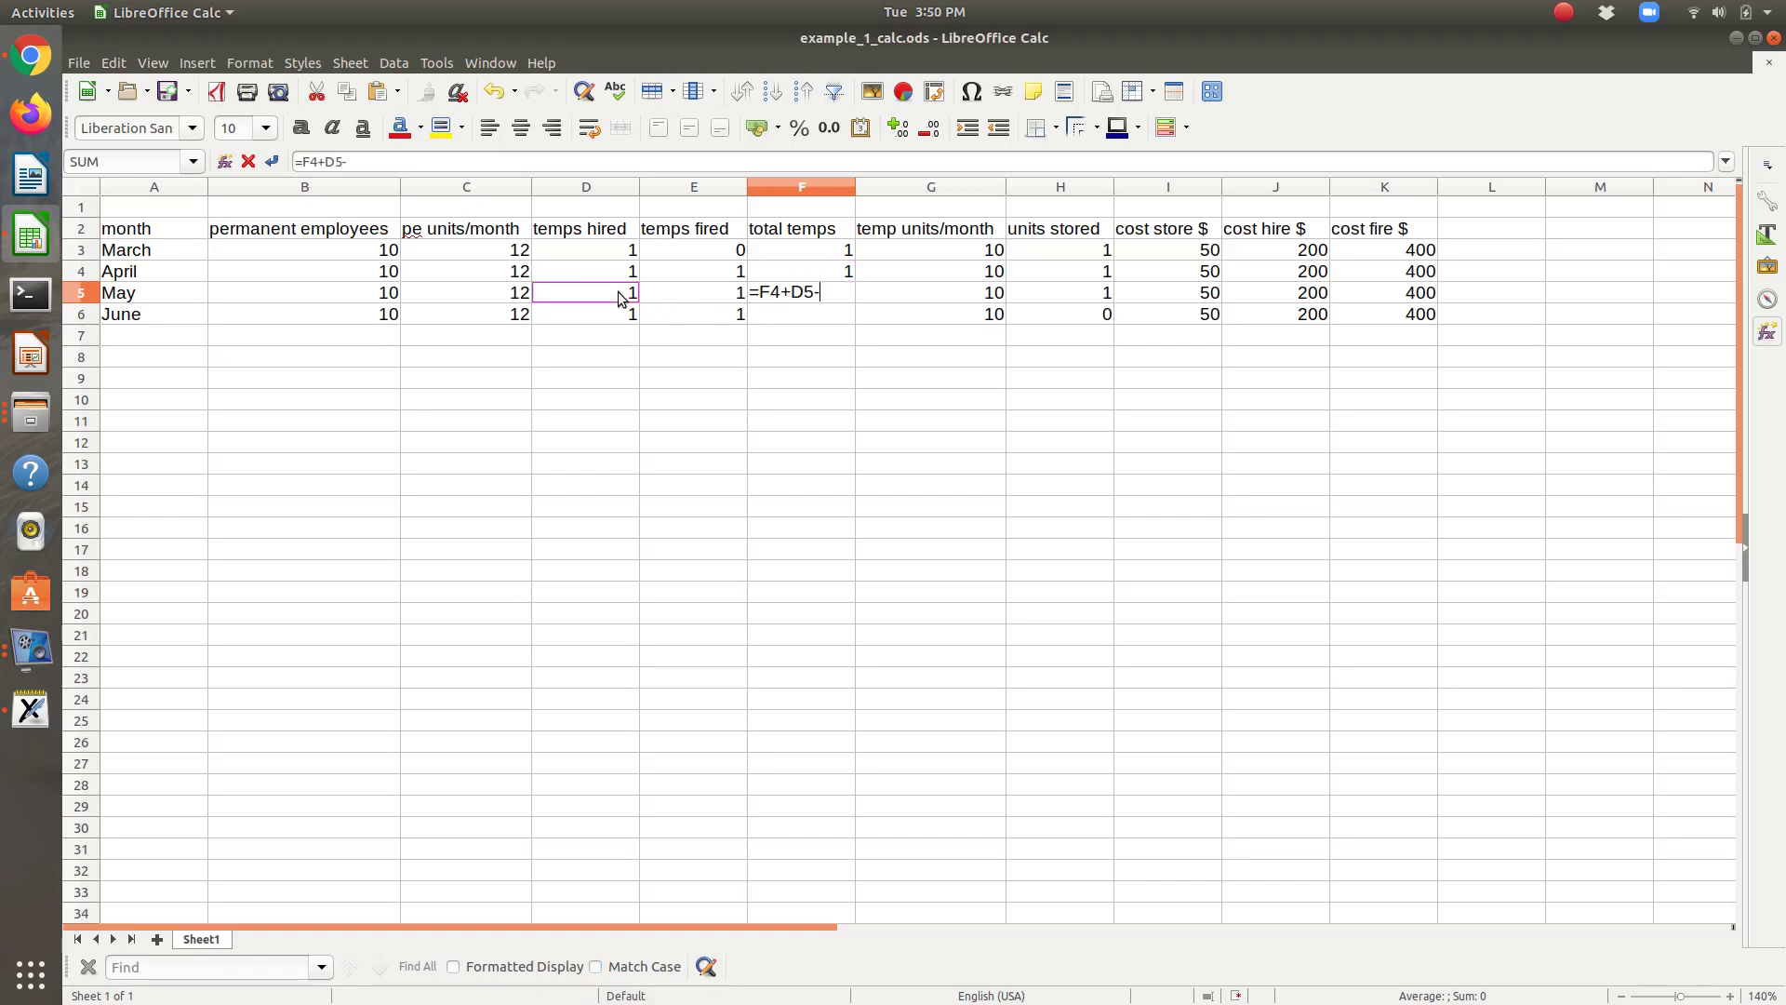
click(677, 297)
key(Return)
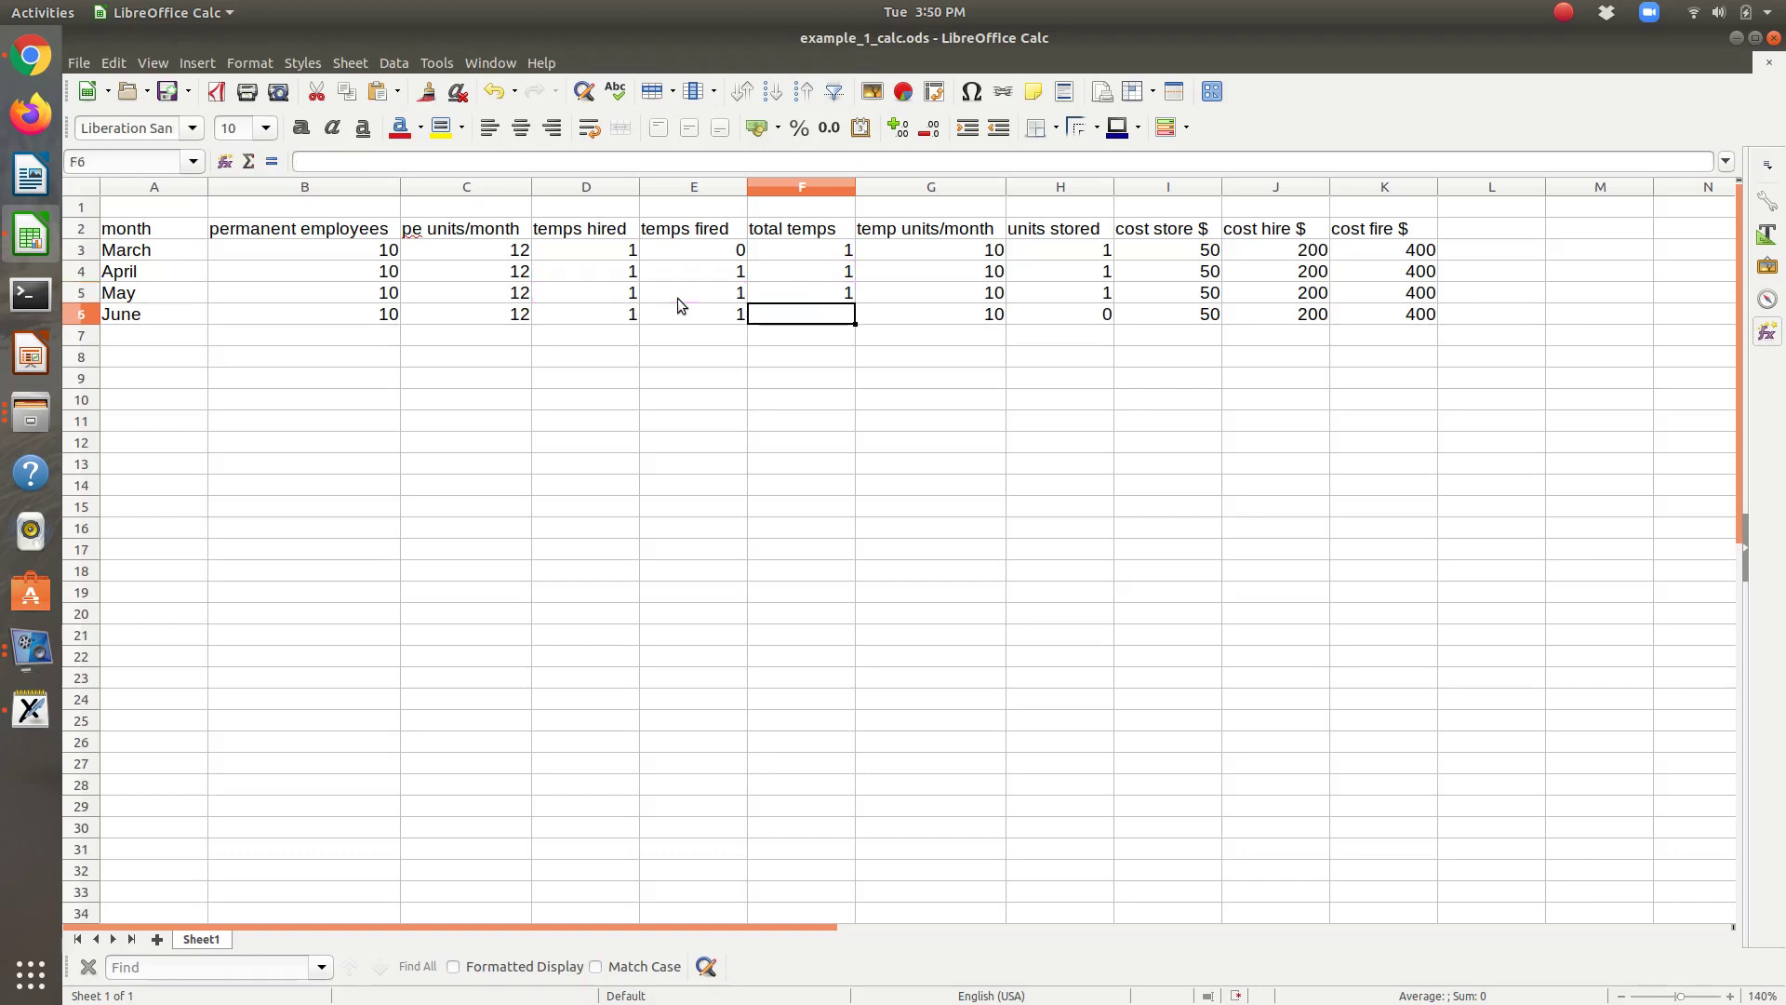
text(=)
click(815, 295)
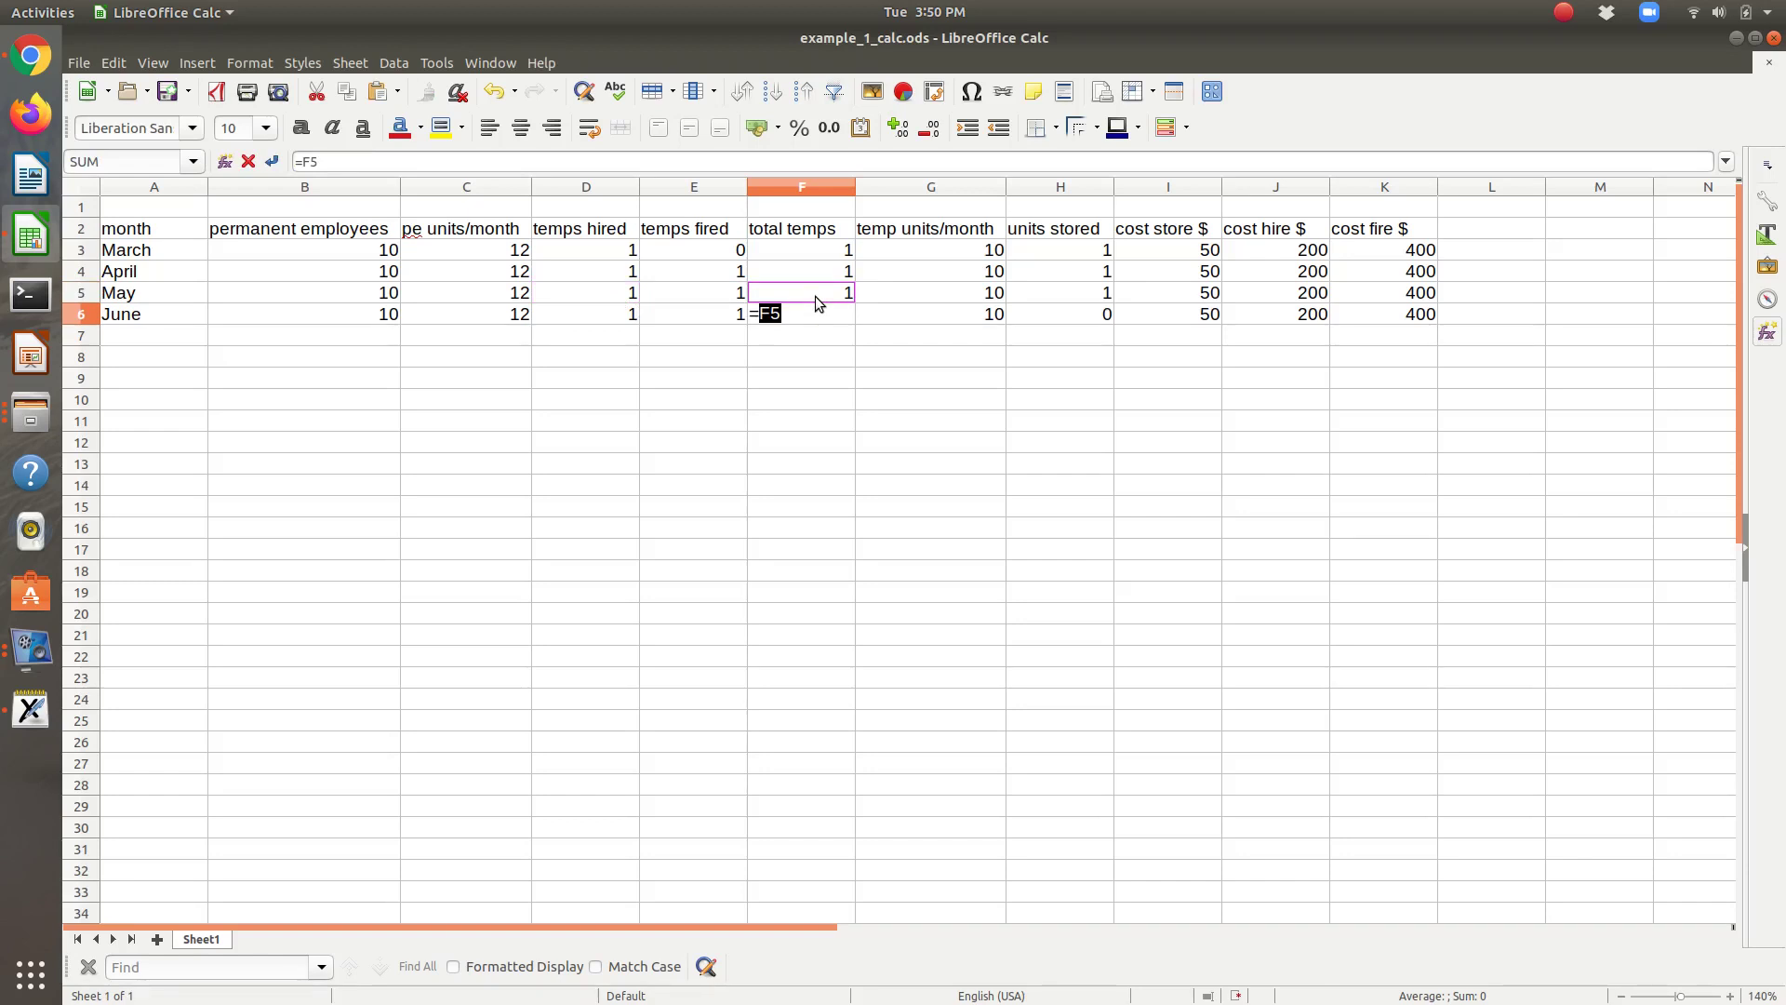
text(+)
click(597, 318)
text(-)
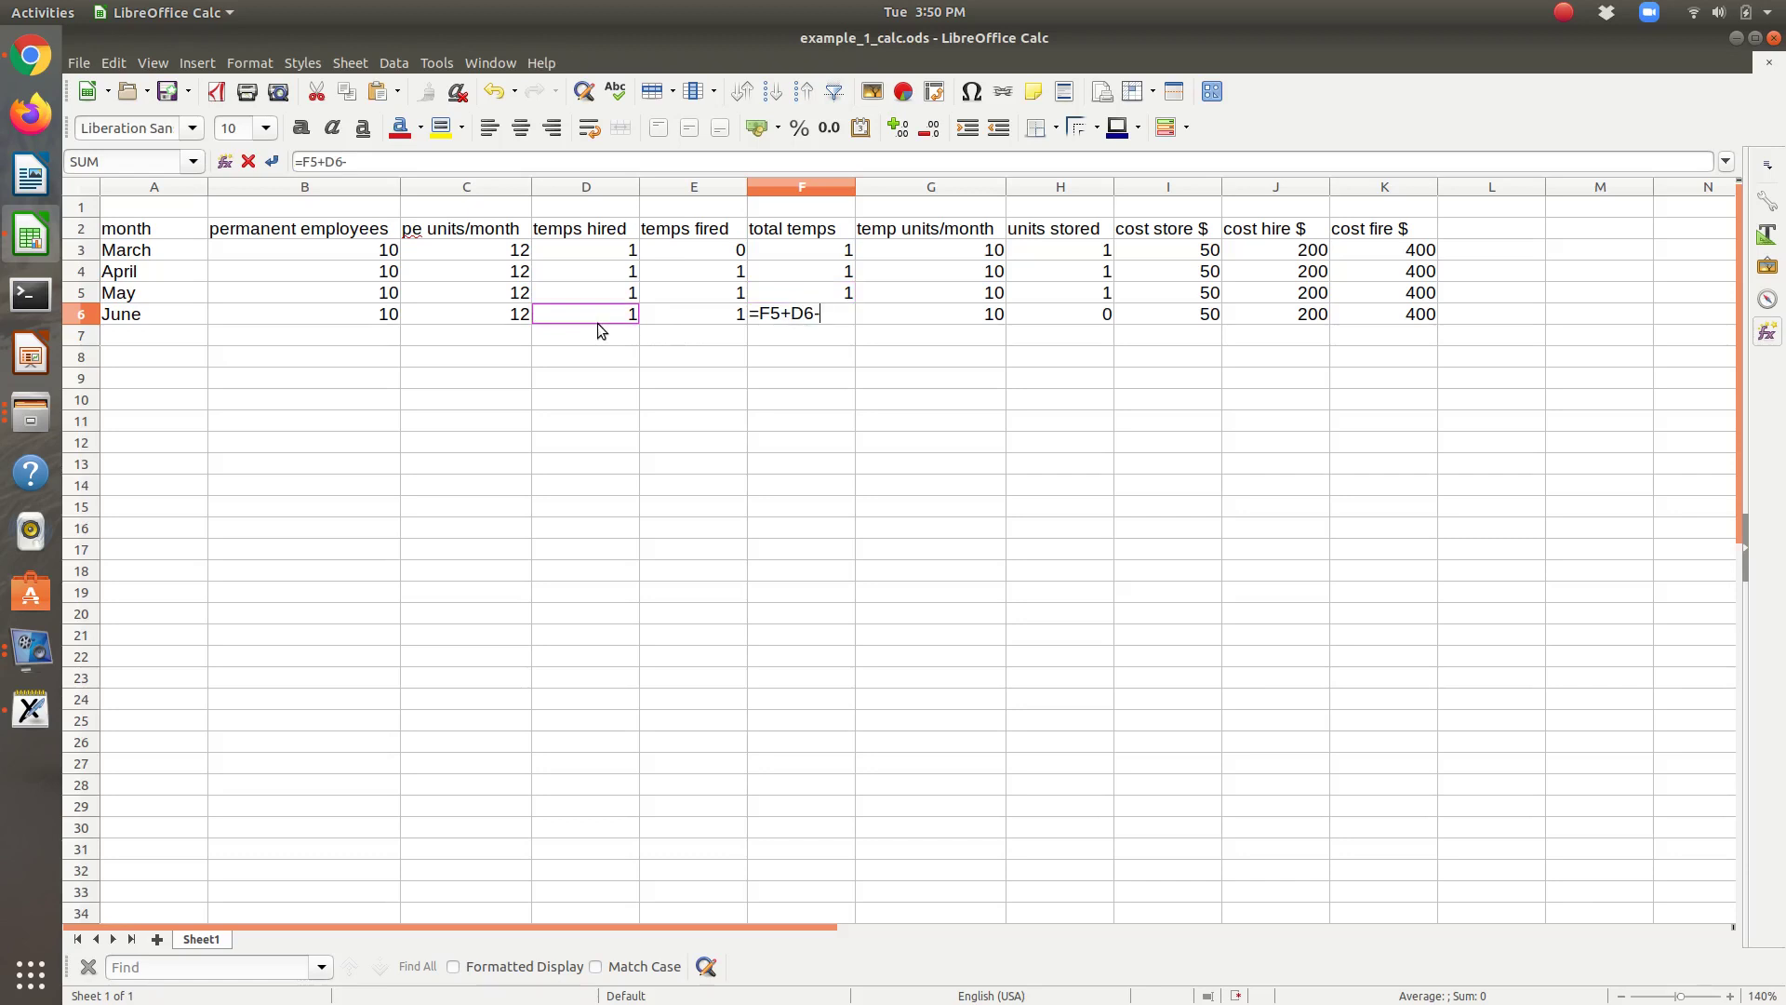
click(693, 317)
key(Return)
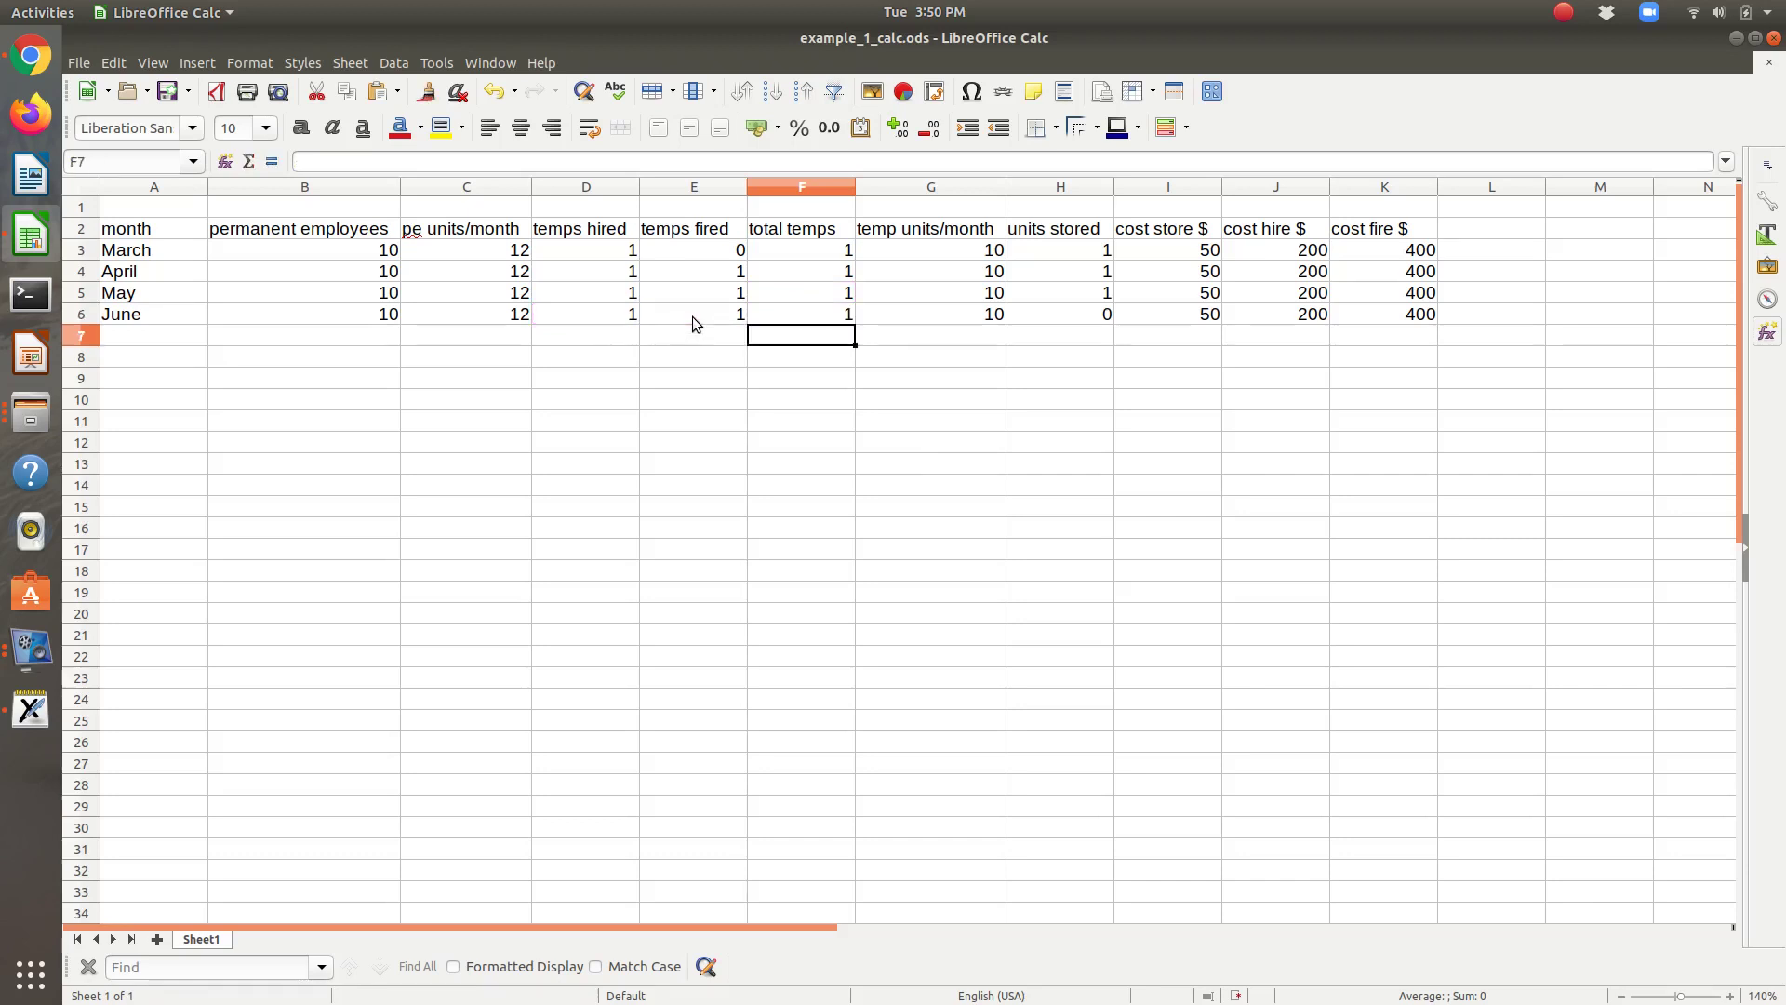
key(Down)
key(Left)
key(Left)
key(Left)
key(Left)
key(Left)
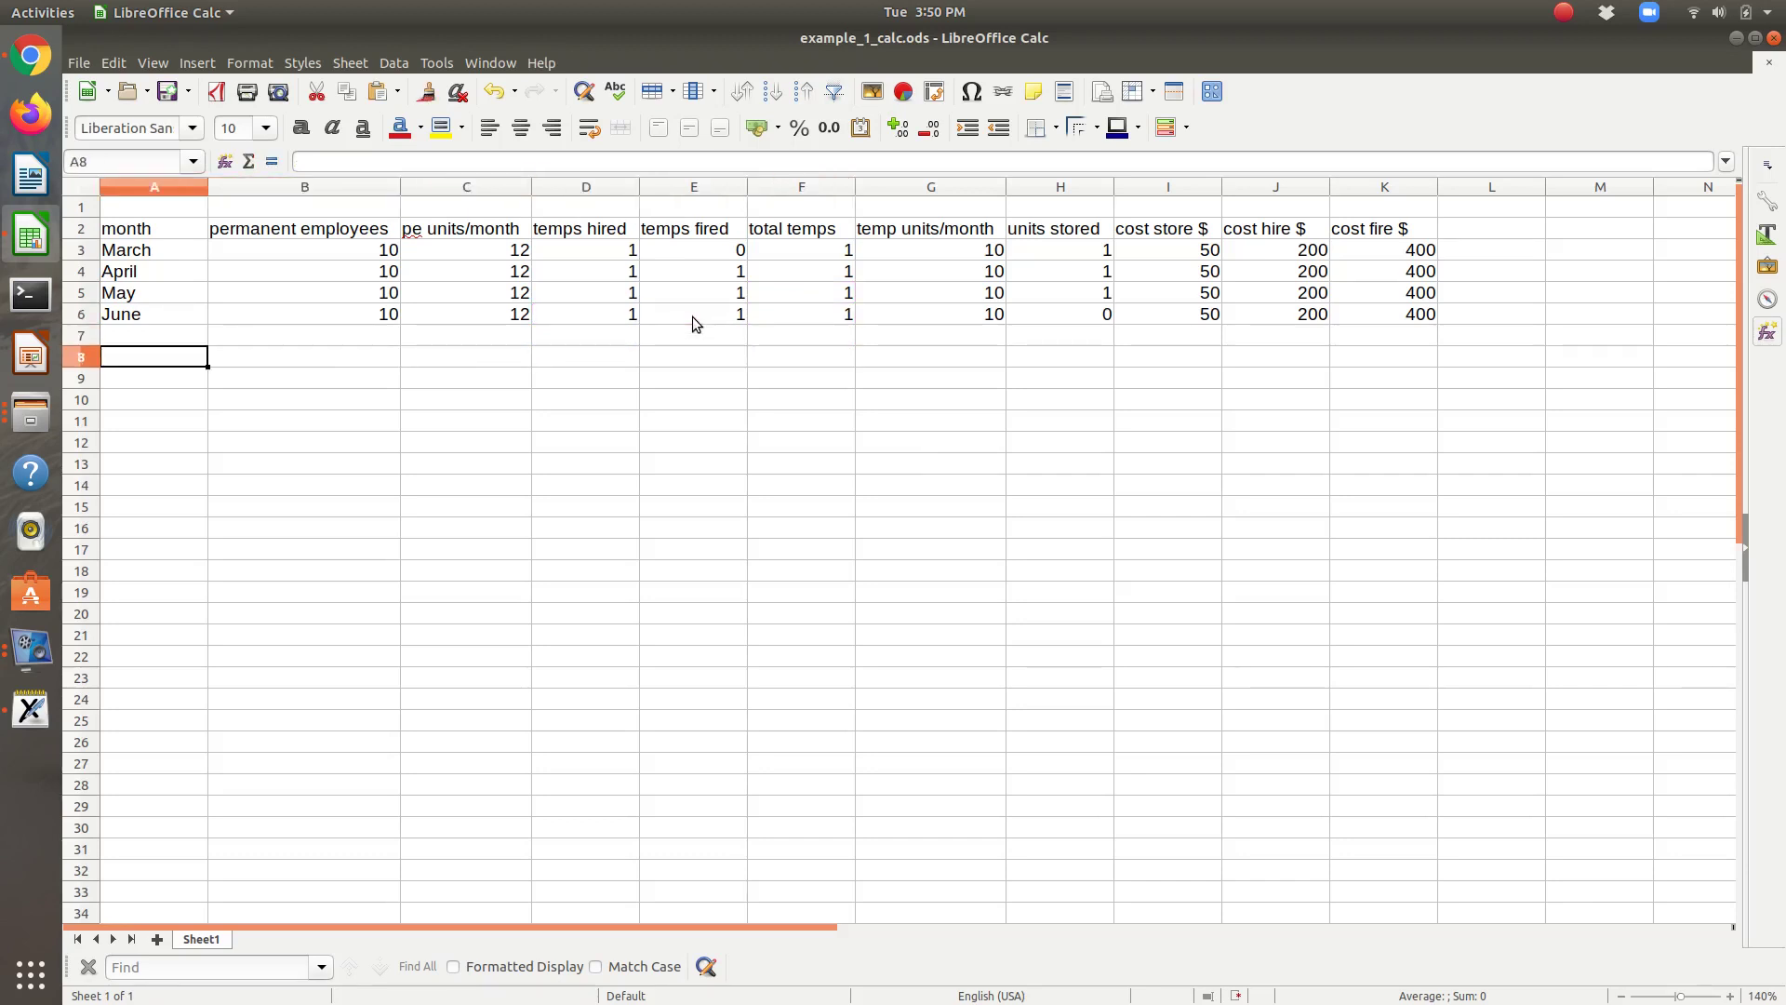
Label A8 'objective/goal is to minimize variable in dollars' and start A9 with J3*(D3+D4+D5+D6)
text(objective)
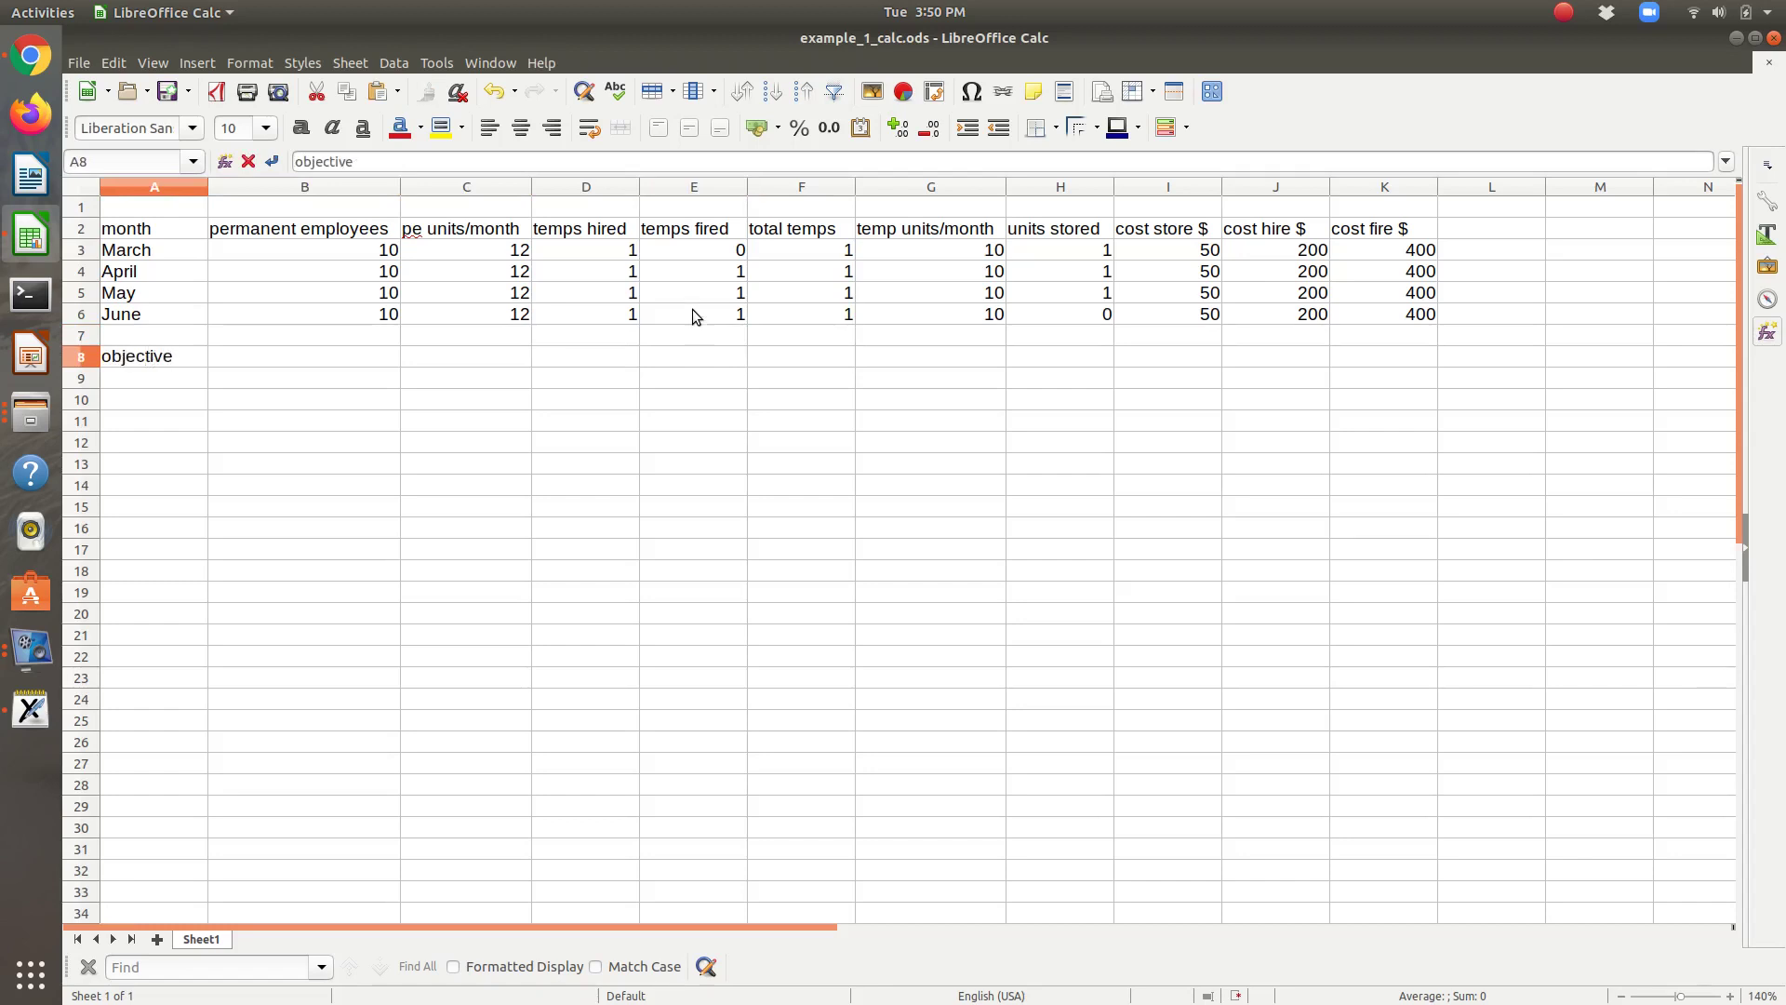
text(/goal is to minimize )
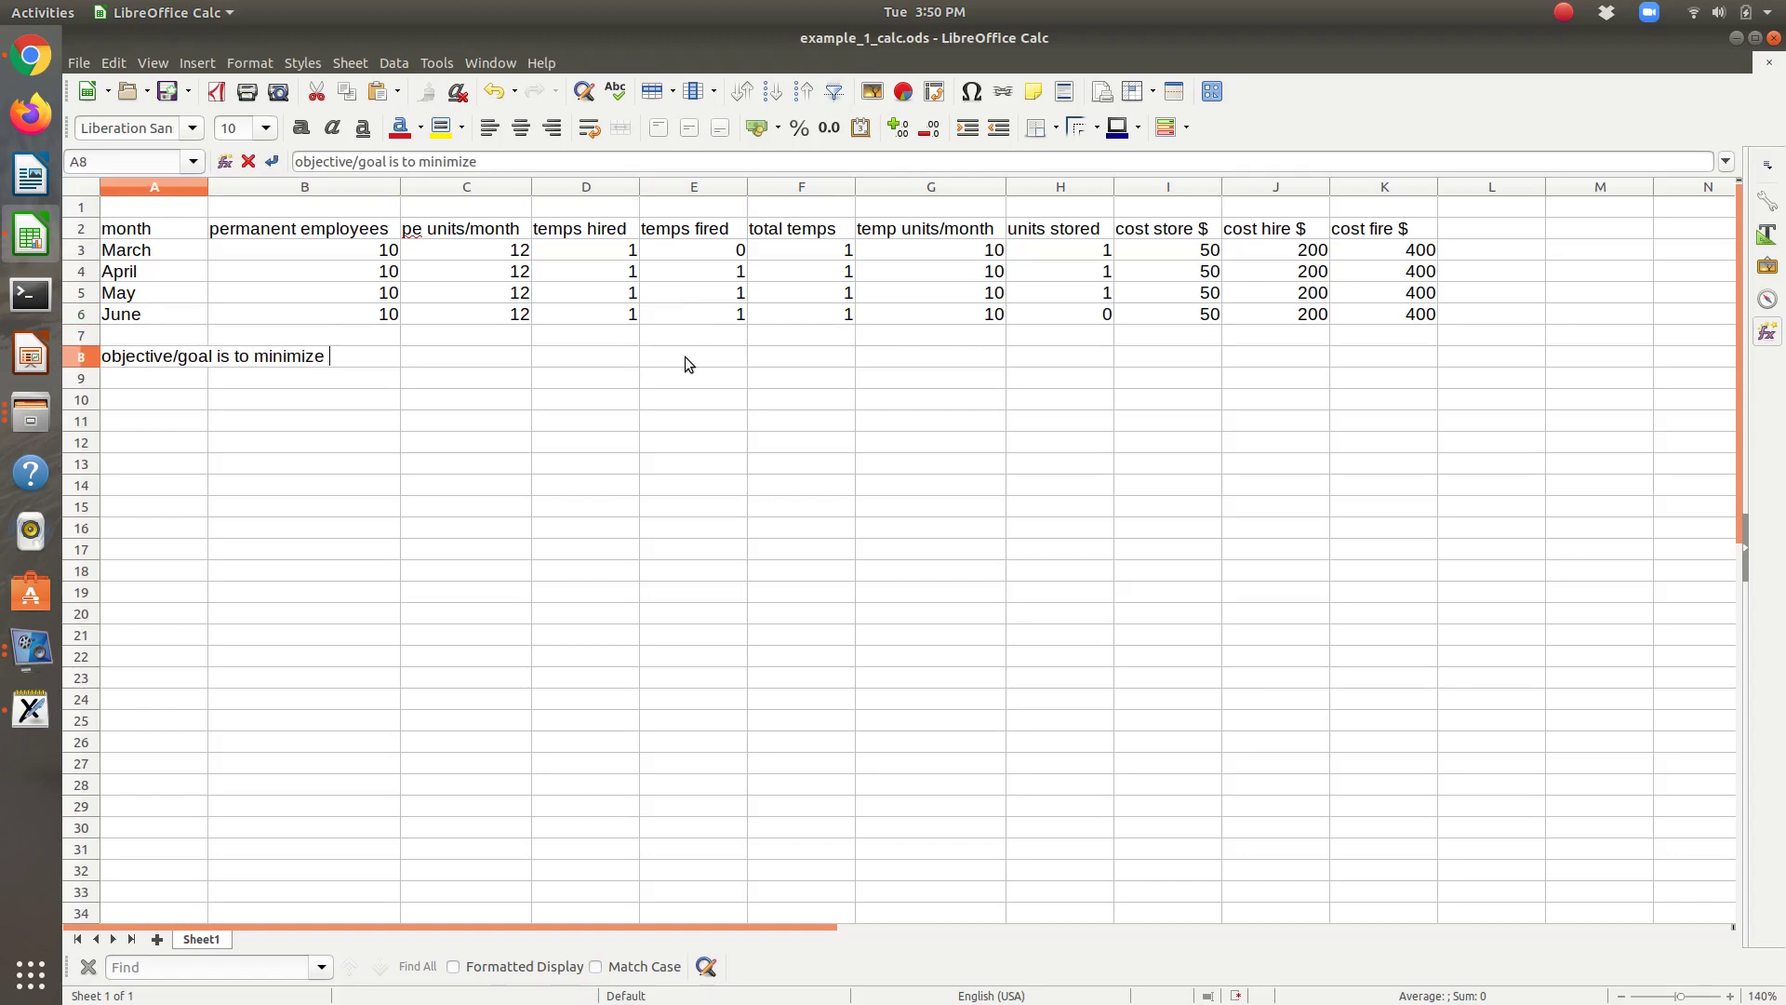
text(variable in dollars)
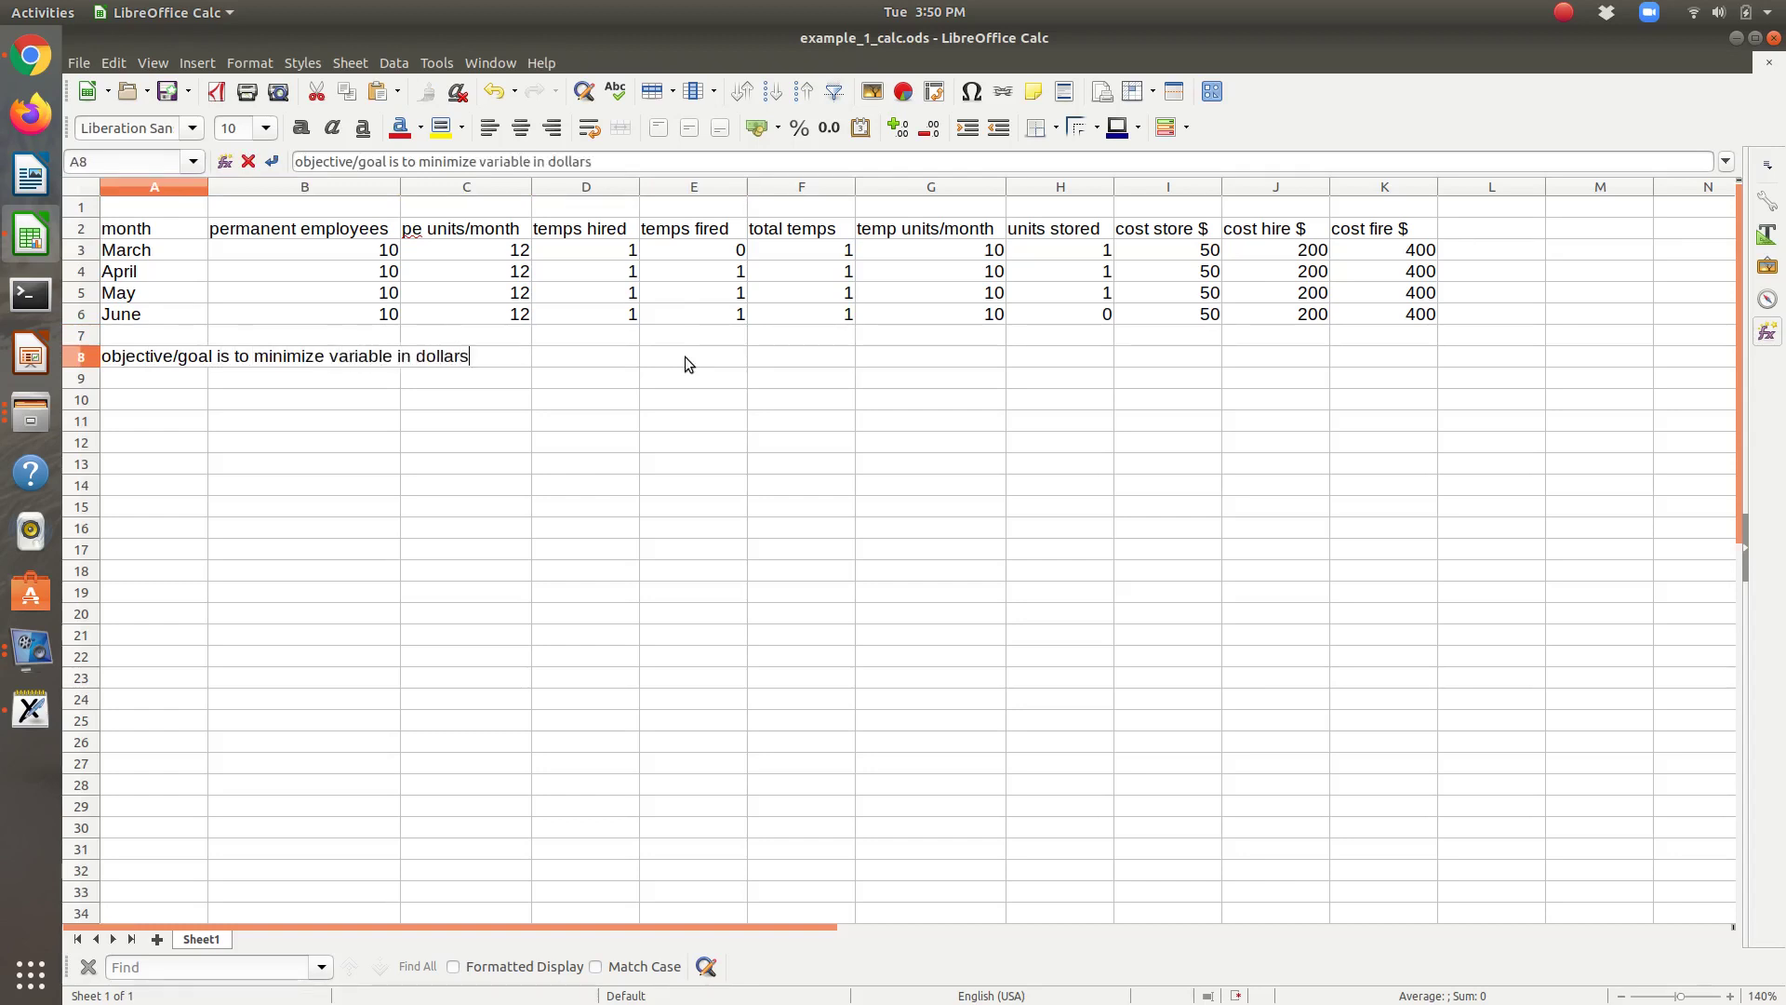
key(Return)
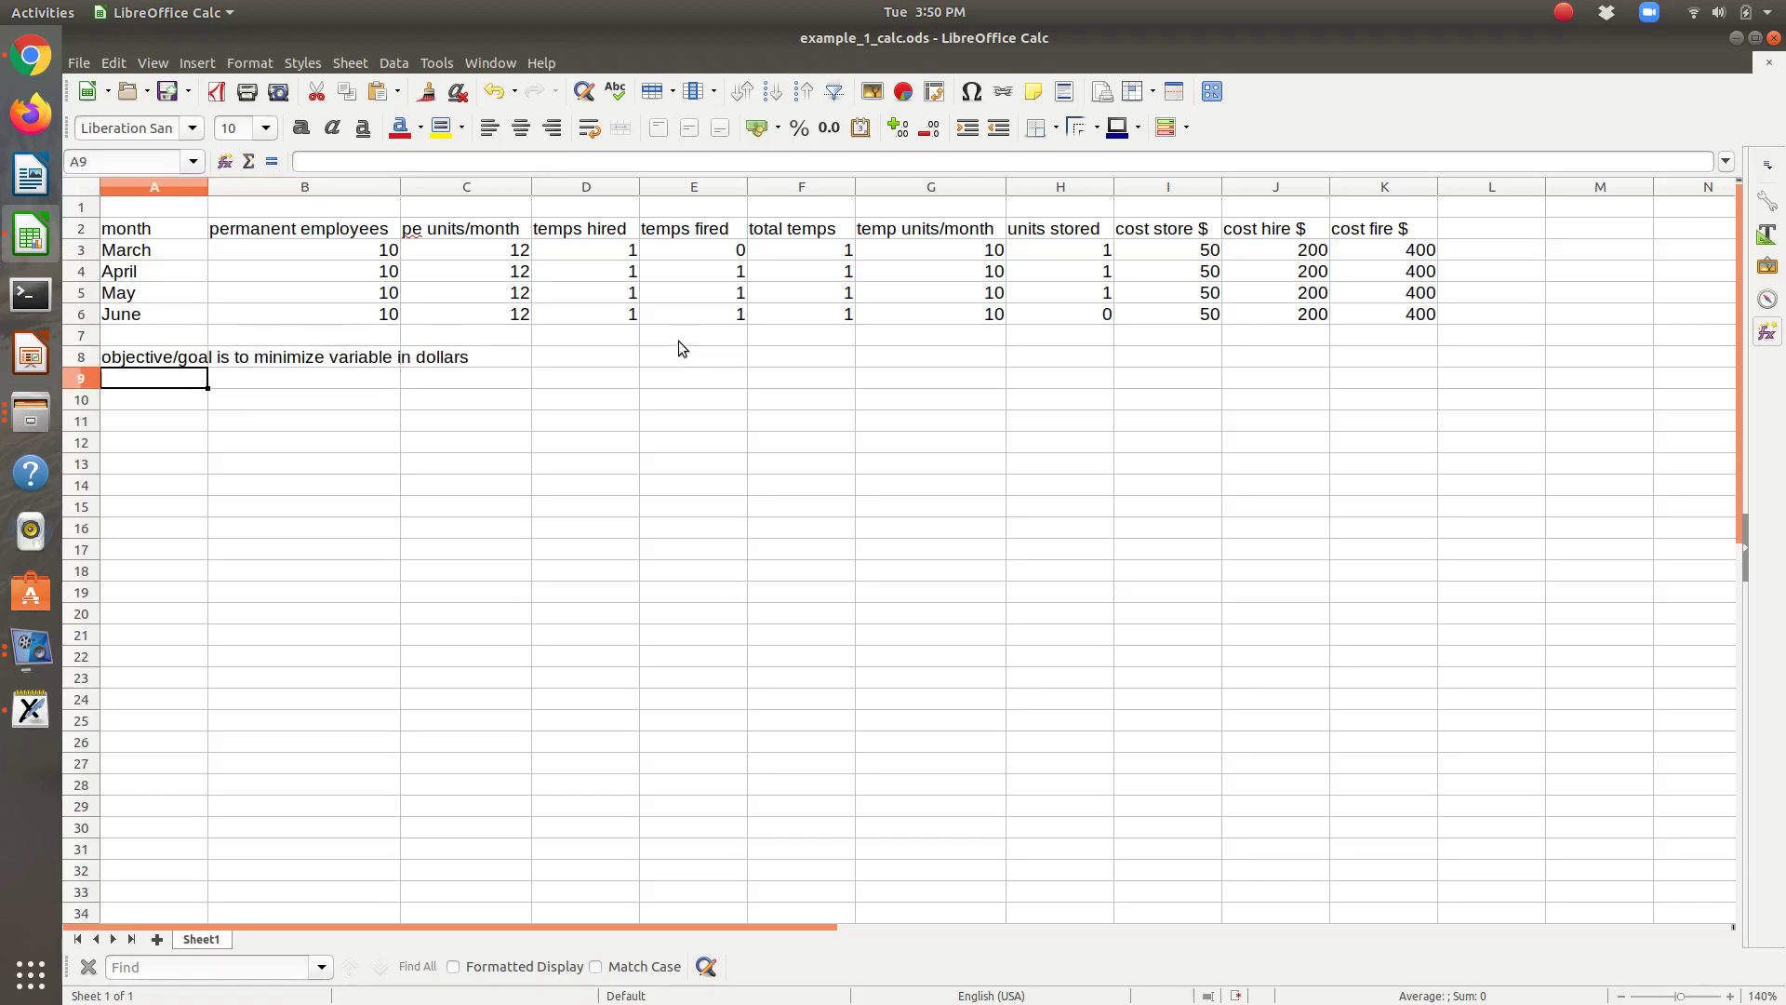
text(=)
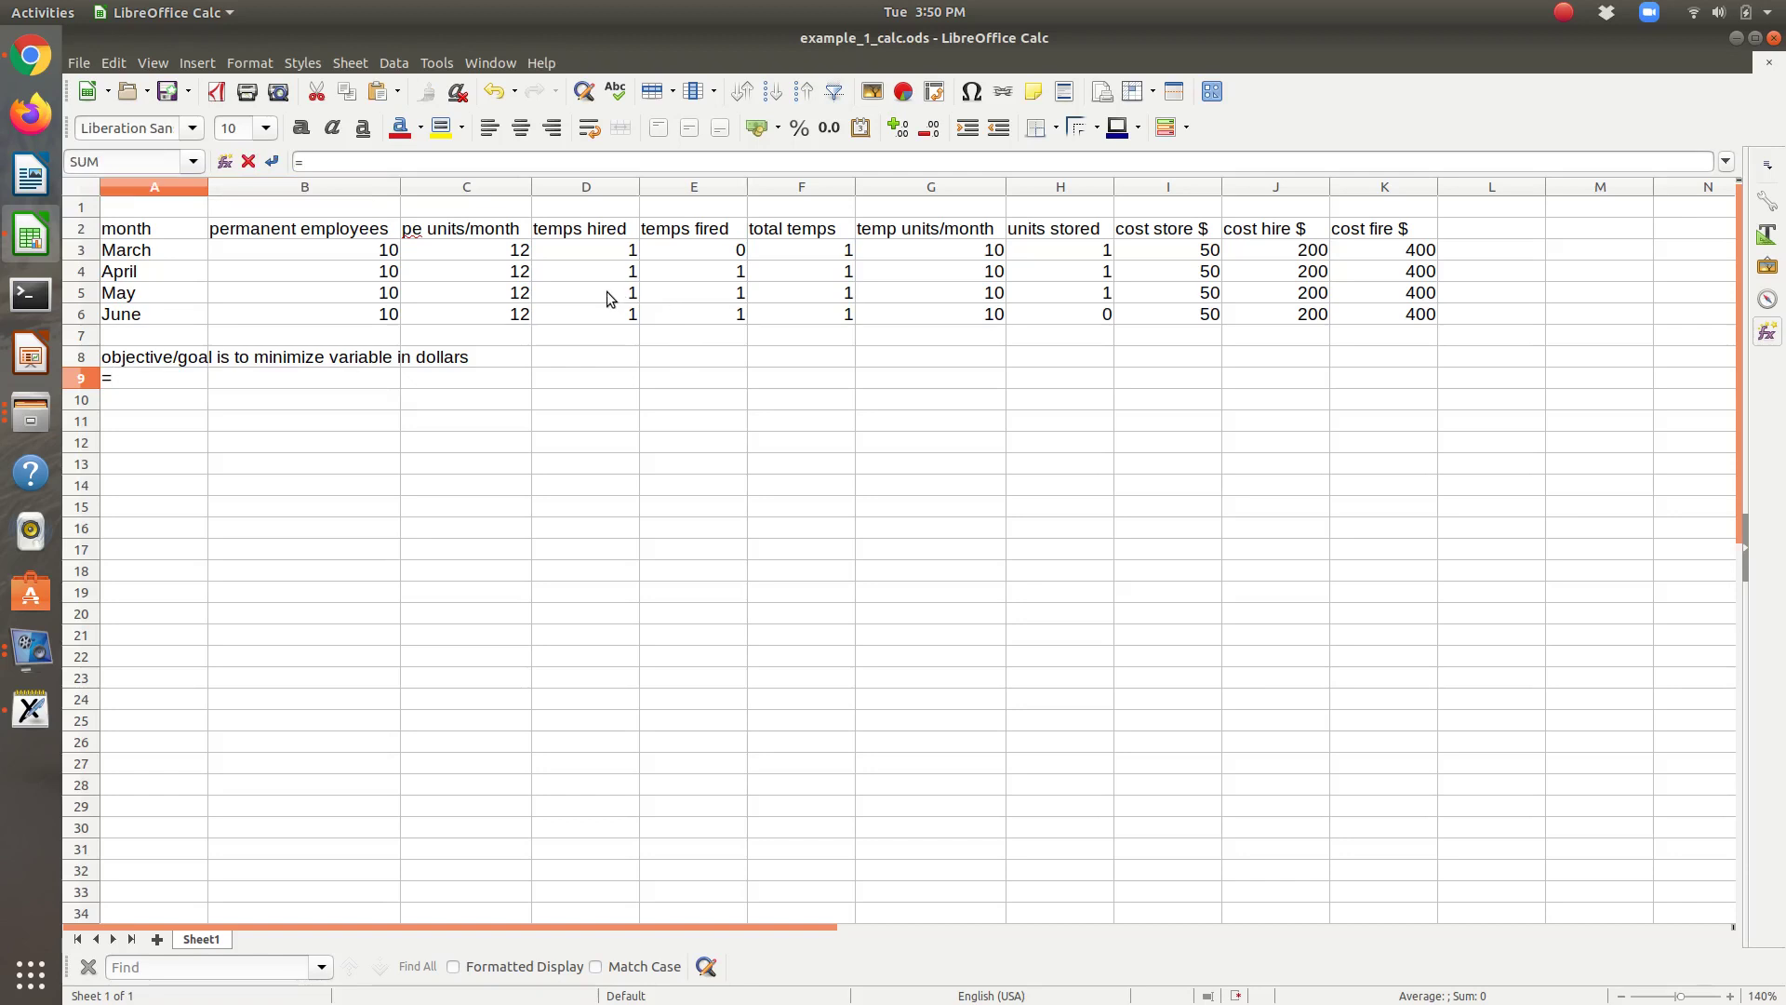
click(618, 253)
text(*()
click(1267, 256)
key(BackSpace)
key(BackSpace)
key(BackSpace)
key(BackSpace)
key(BackSpace)
click(1267, 249)
text(*()
click(605, 251)
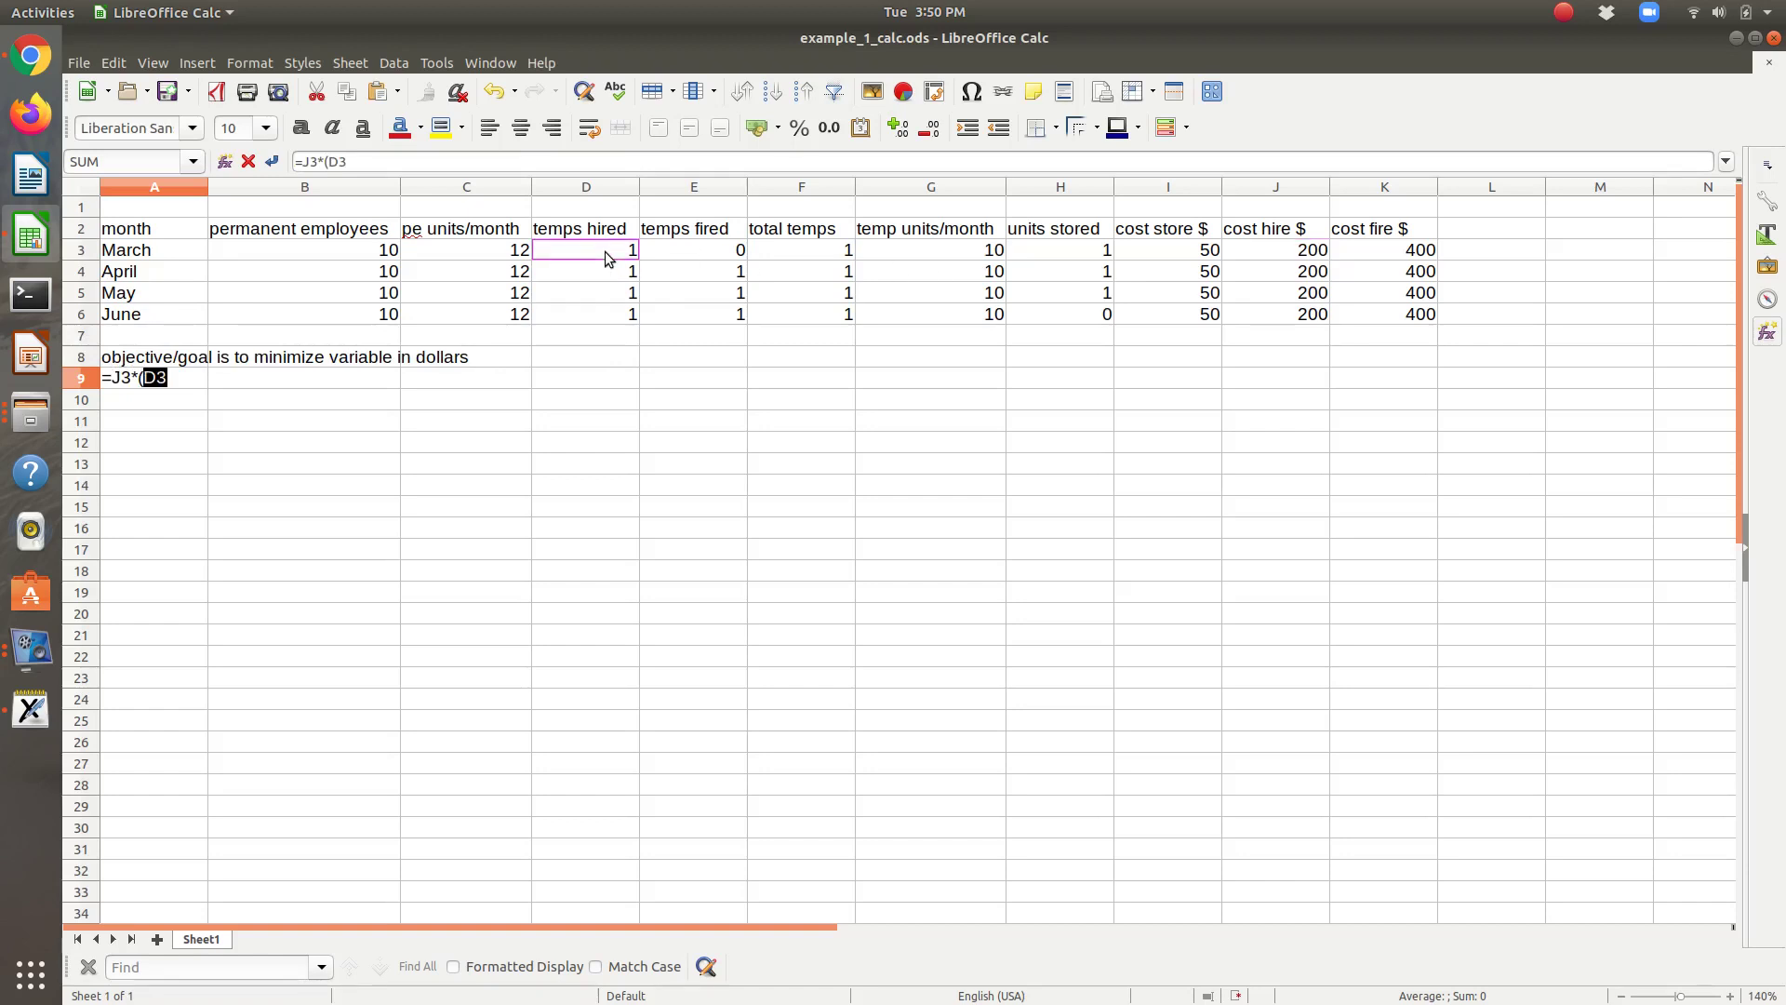
text(+)
click(611, 271)
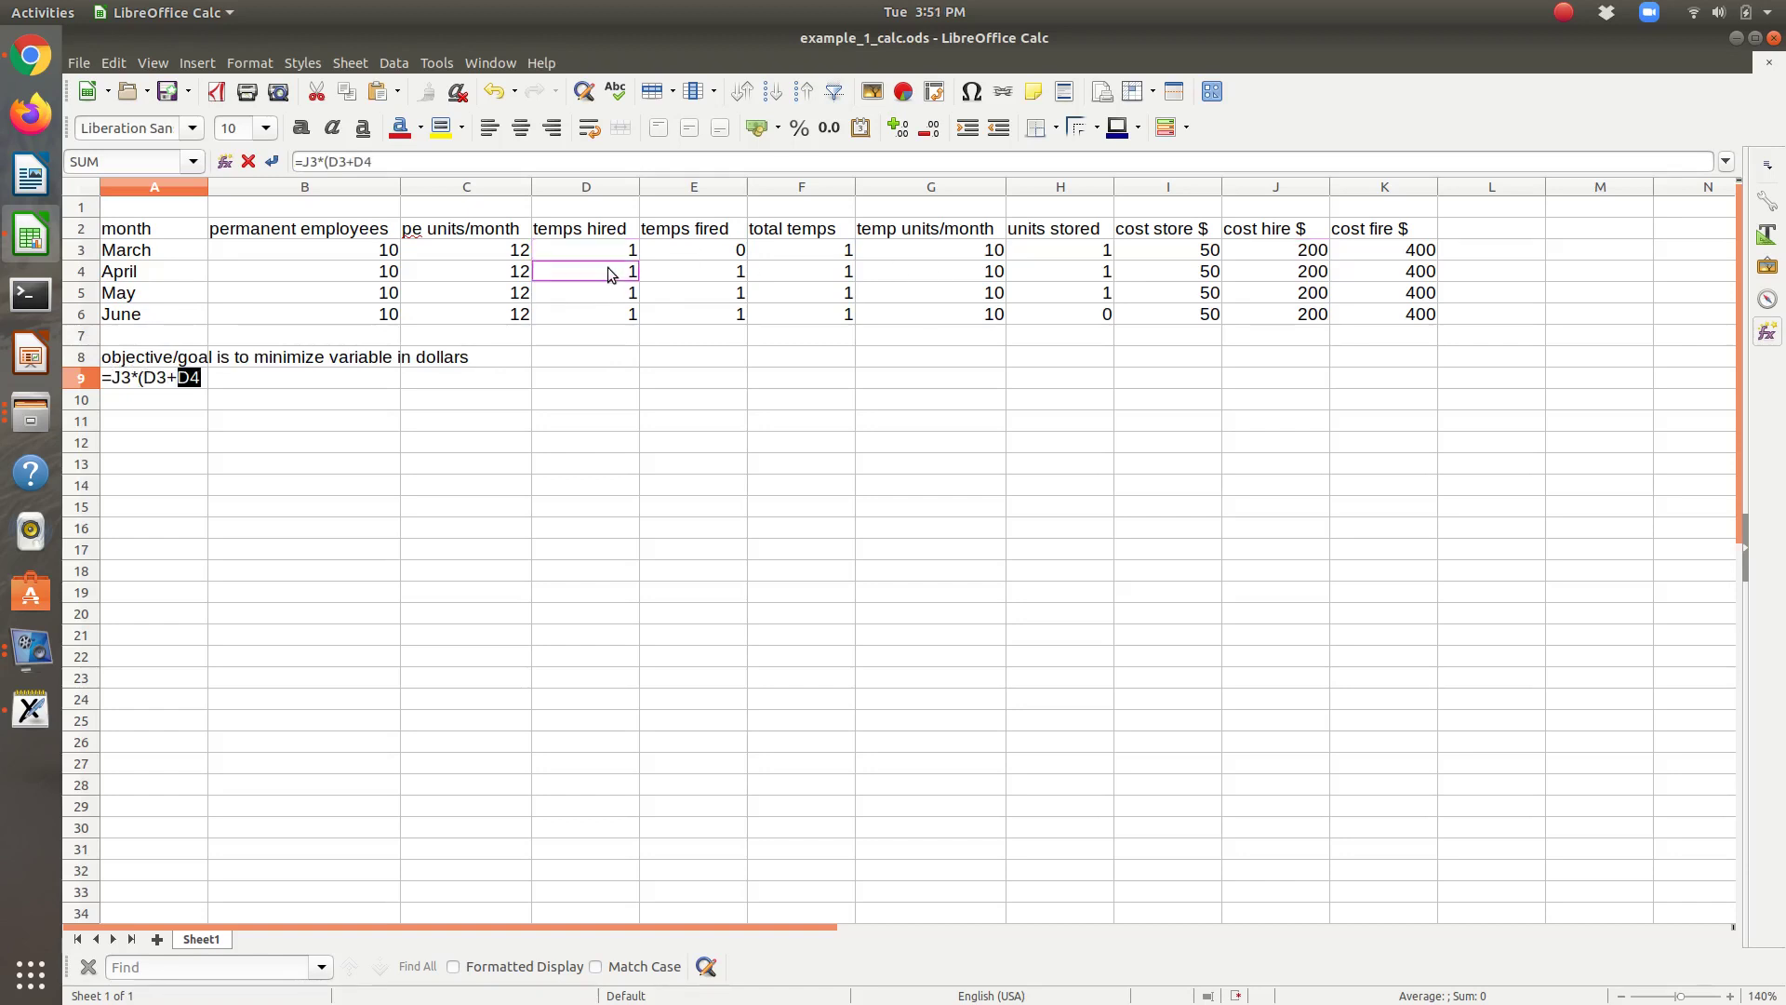
text(+)
click(616, 296)
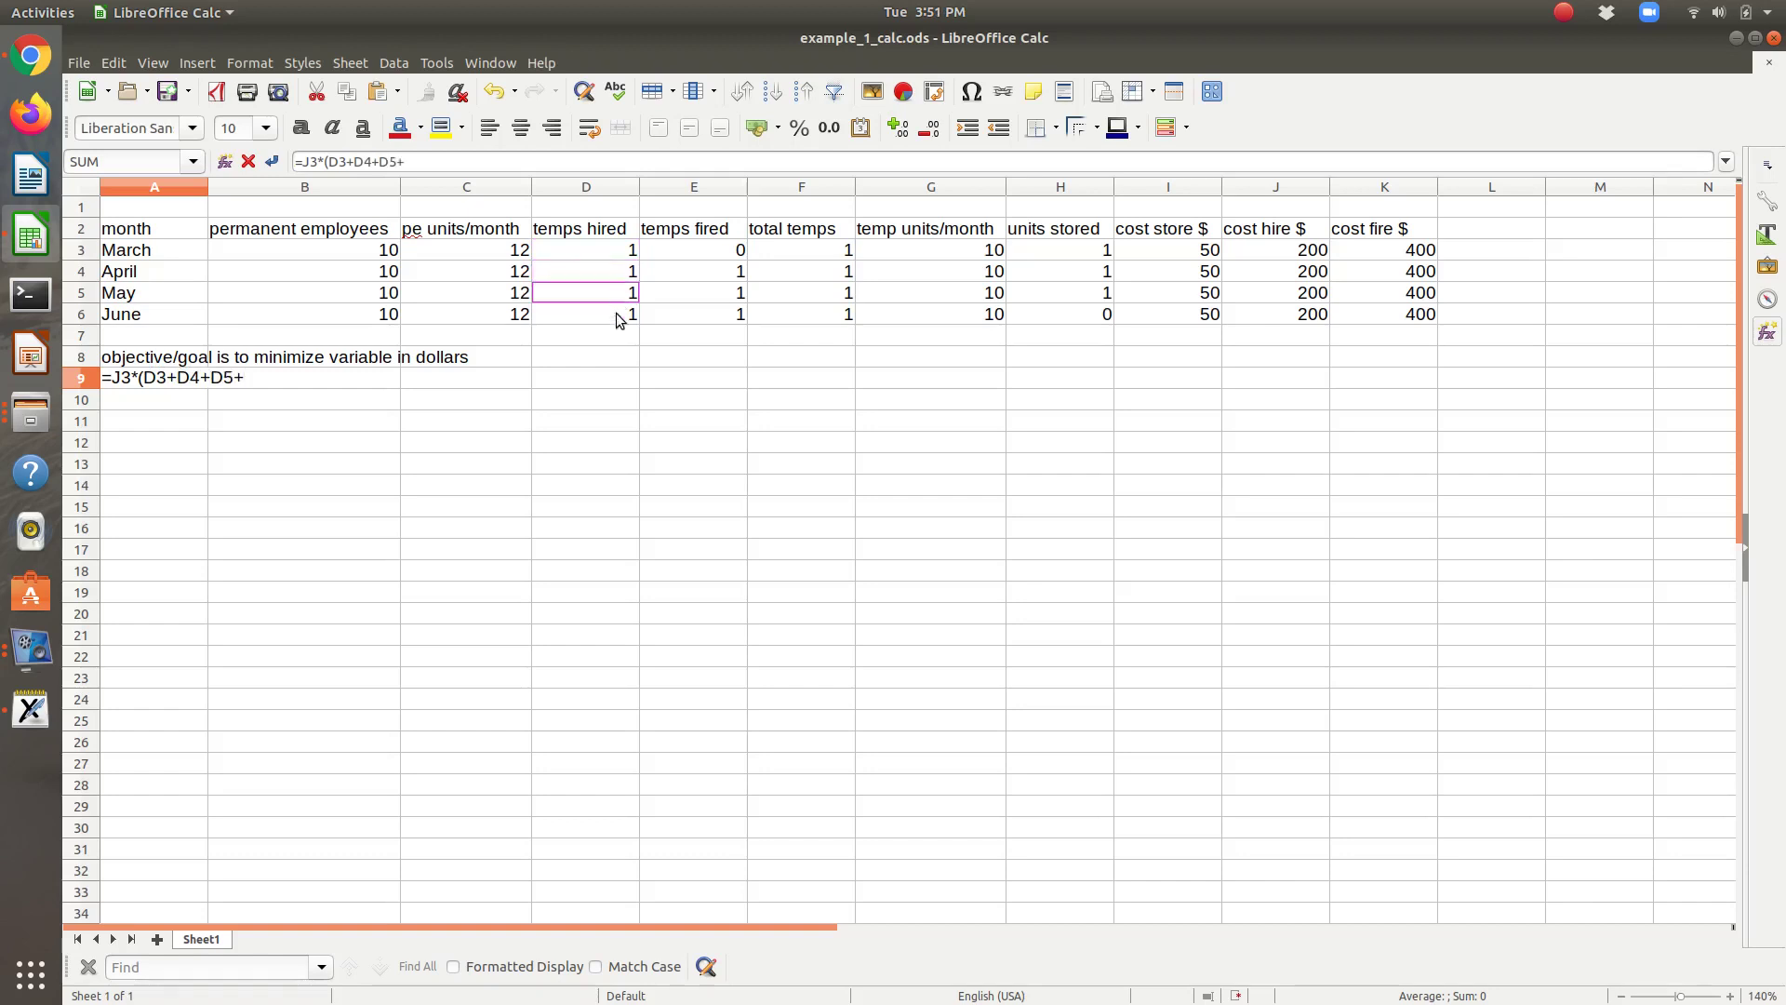
click(617, 319)
text())
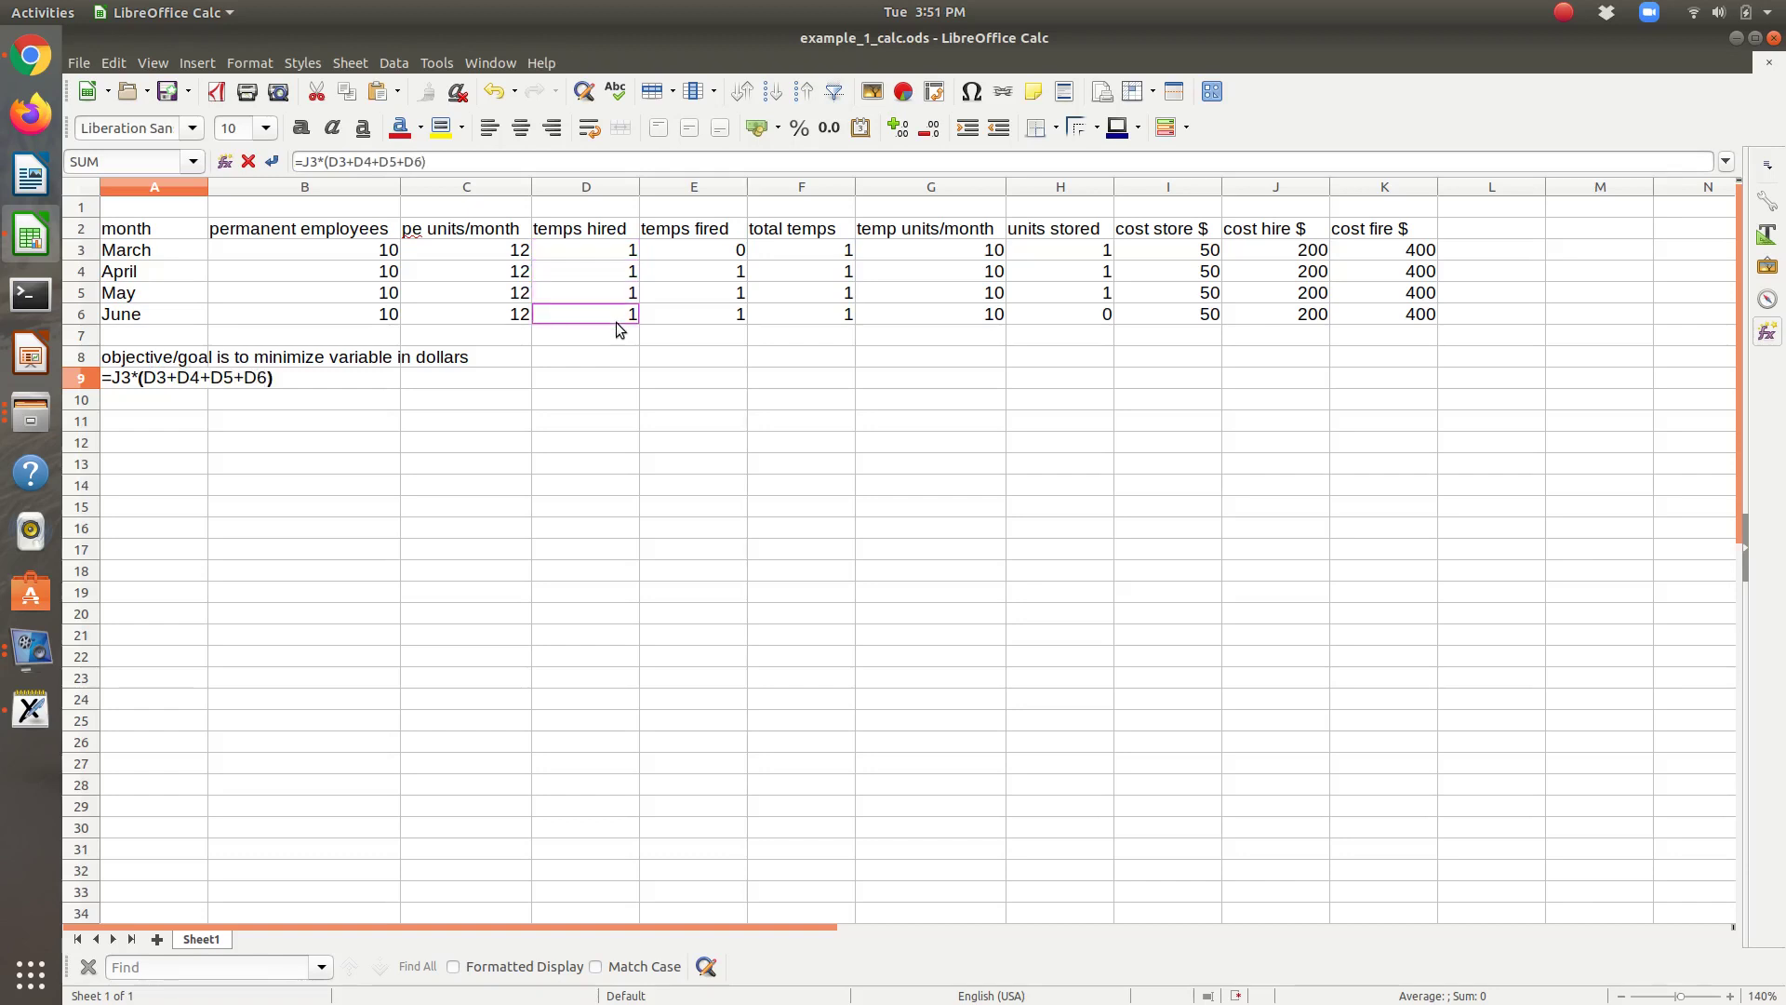
text(+)
Finish A9 with the firing term K3*(E4+E5+E6) and storage term I3*(H3+H4+H5+H6), giving 2150
click(1404, 253)
text(*()
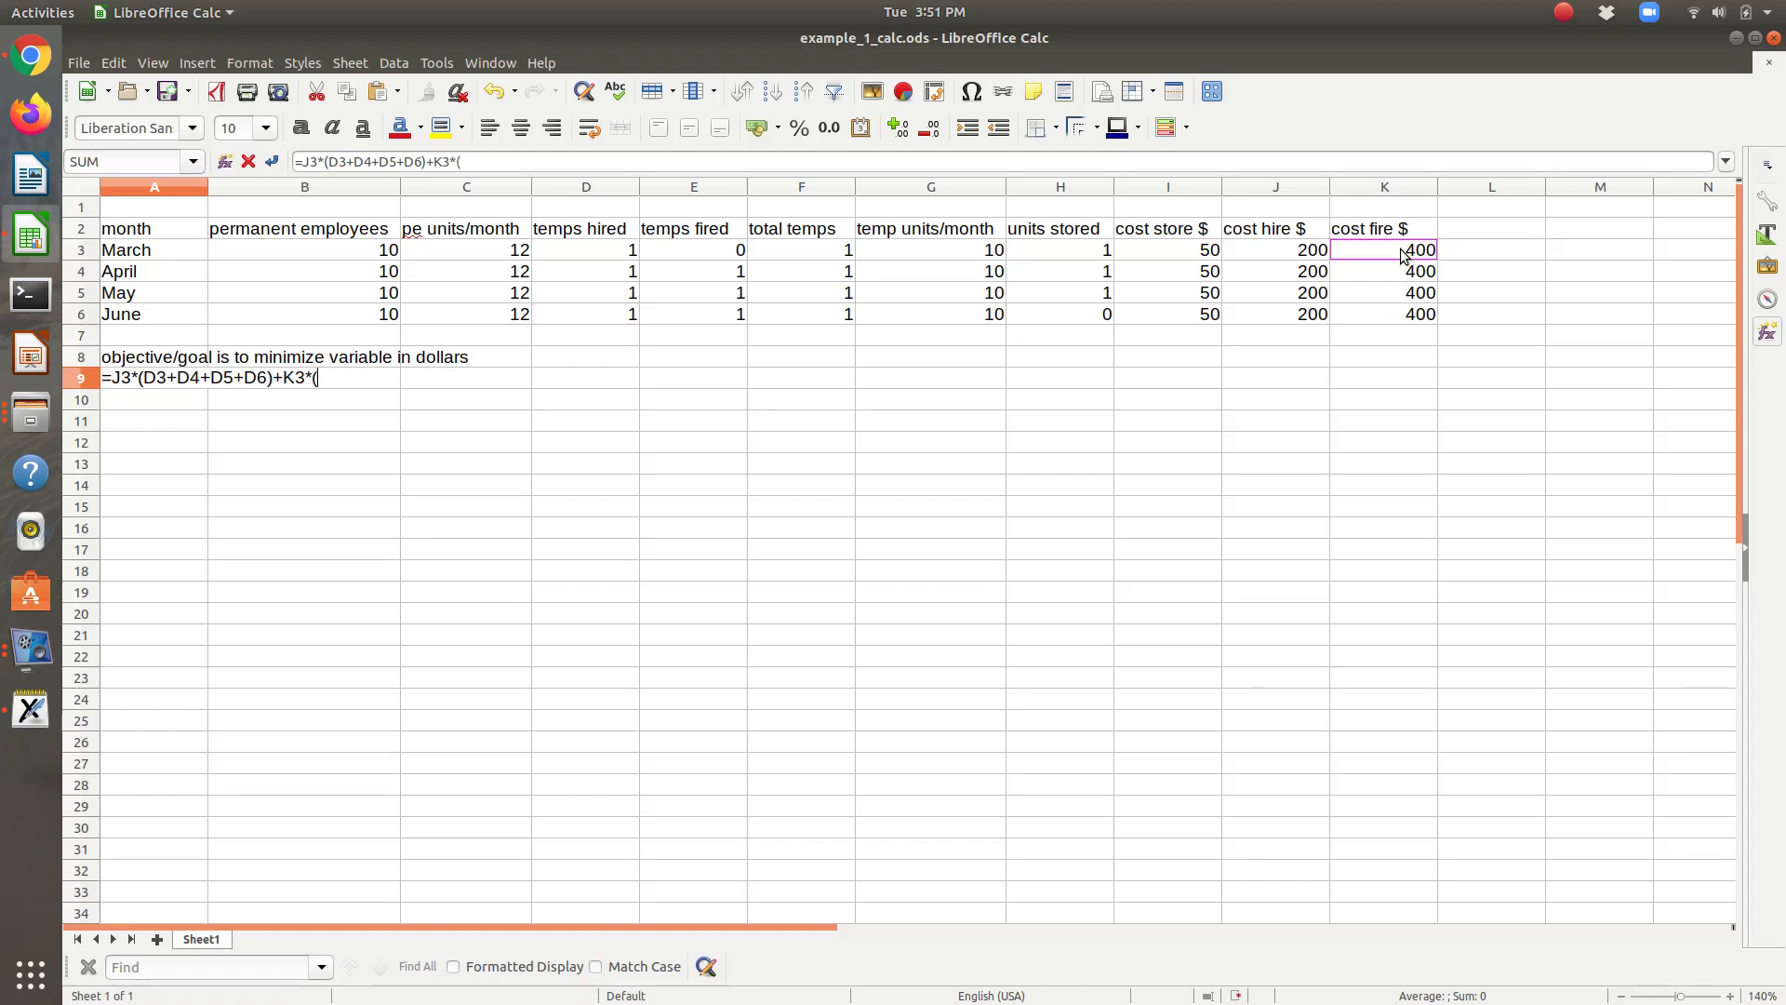
click(731, 276)
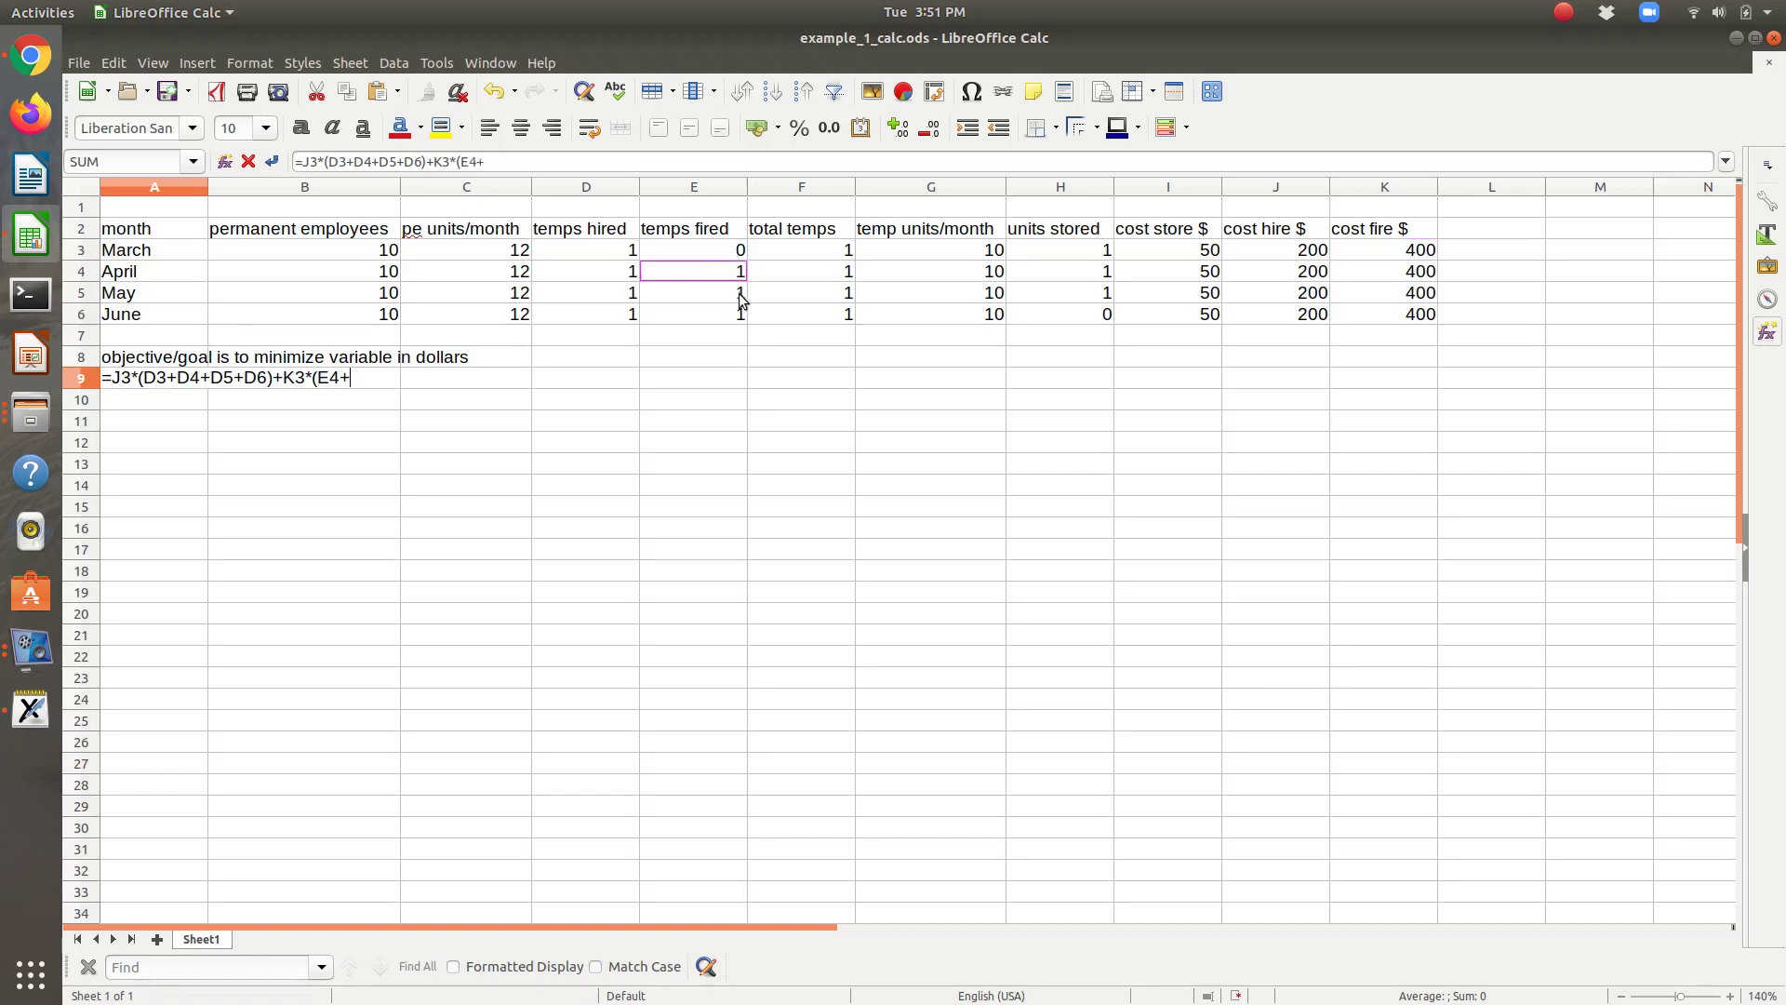
click(740, 296)
text(+)
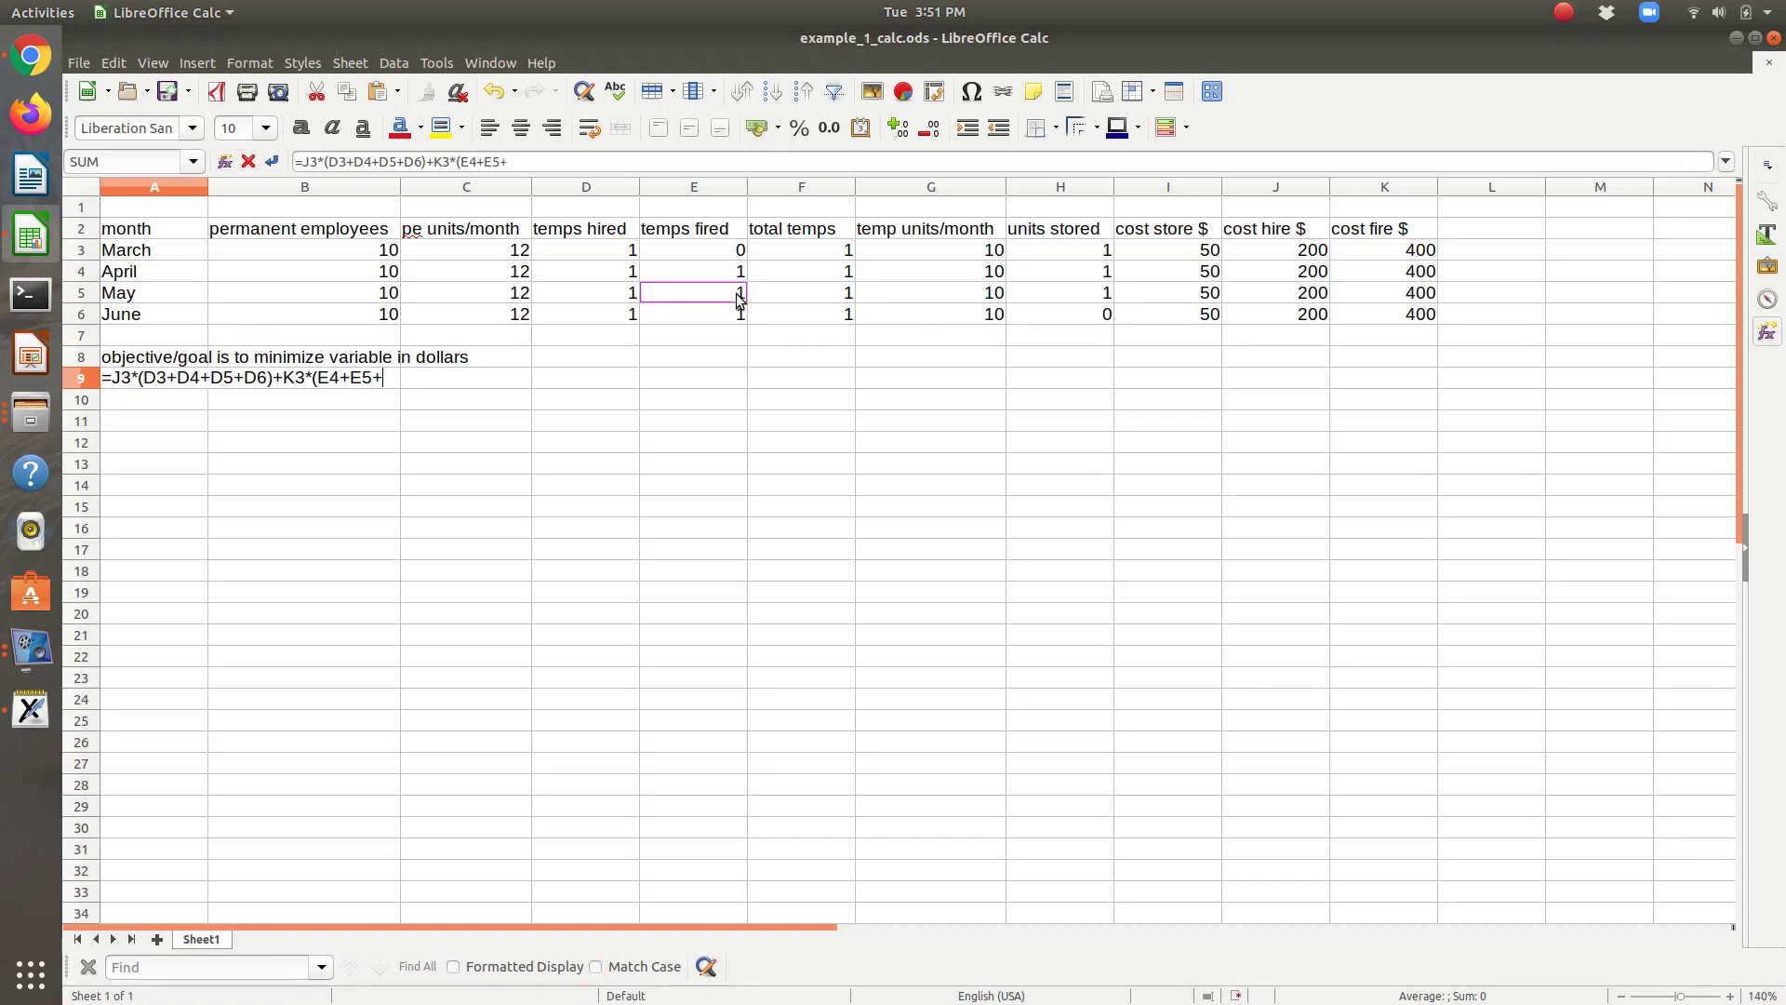
click(740, 317)
text()+)
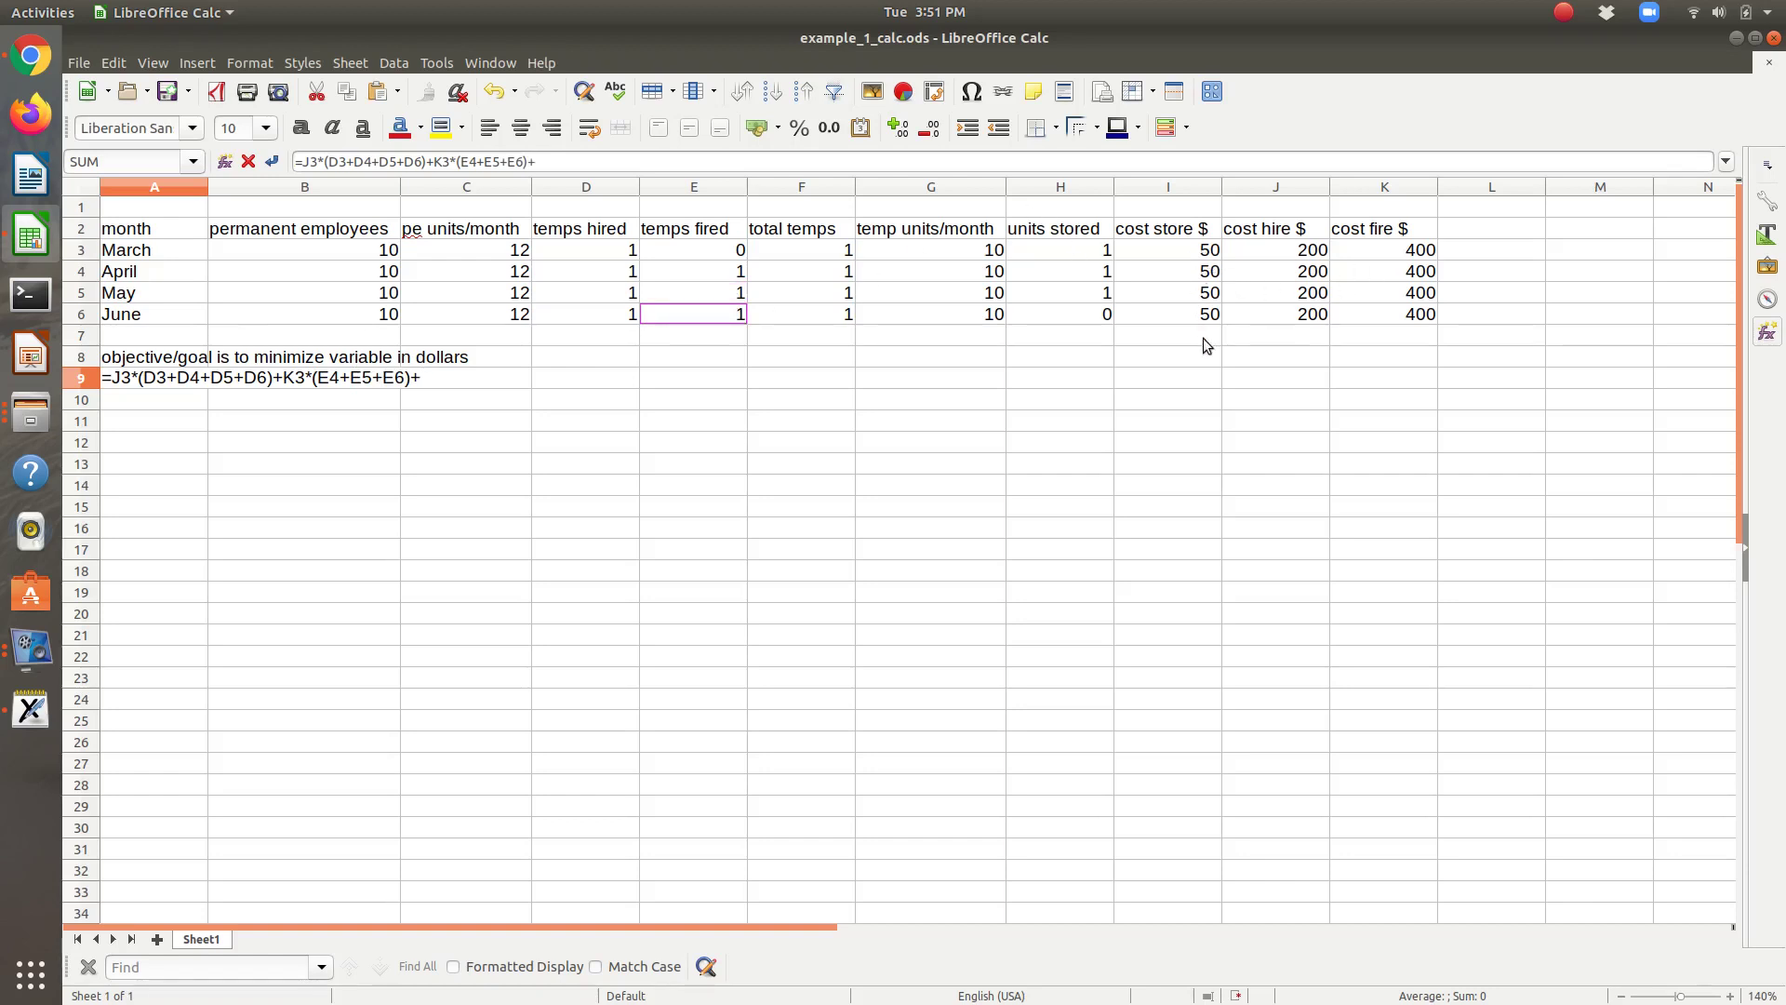
click(1198, 256)
text(*()
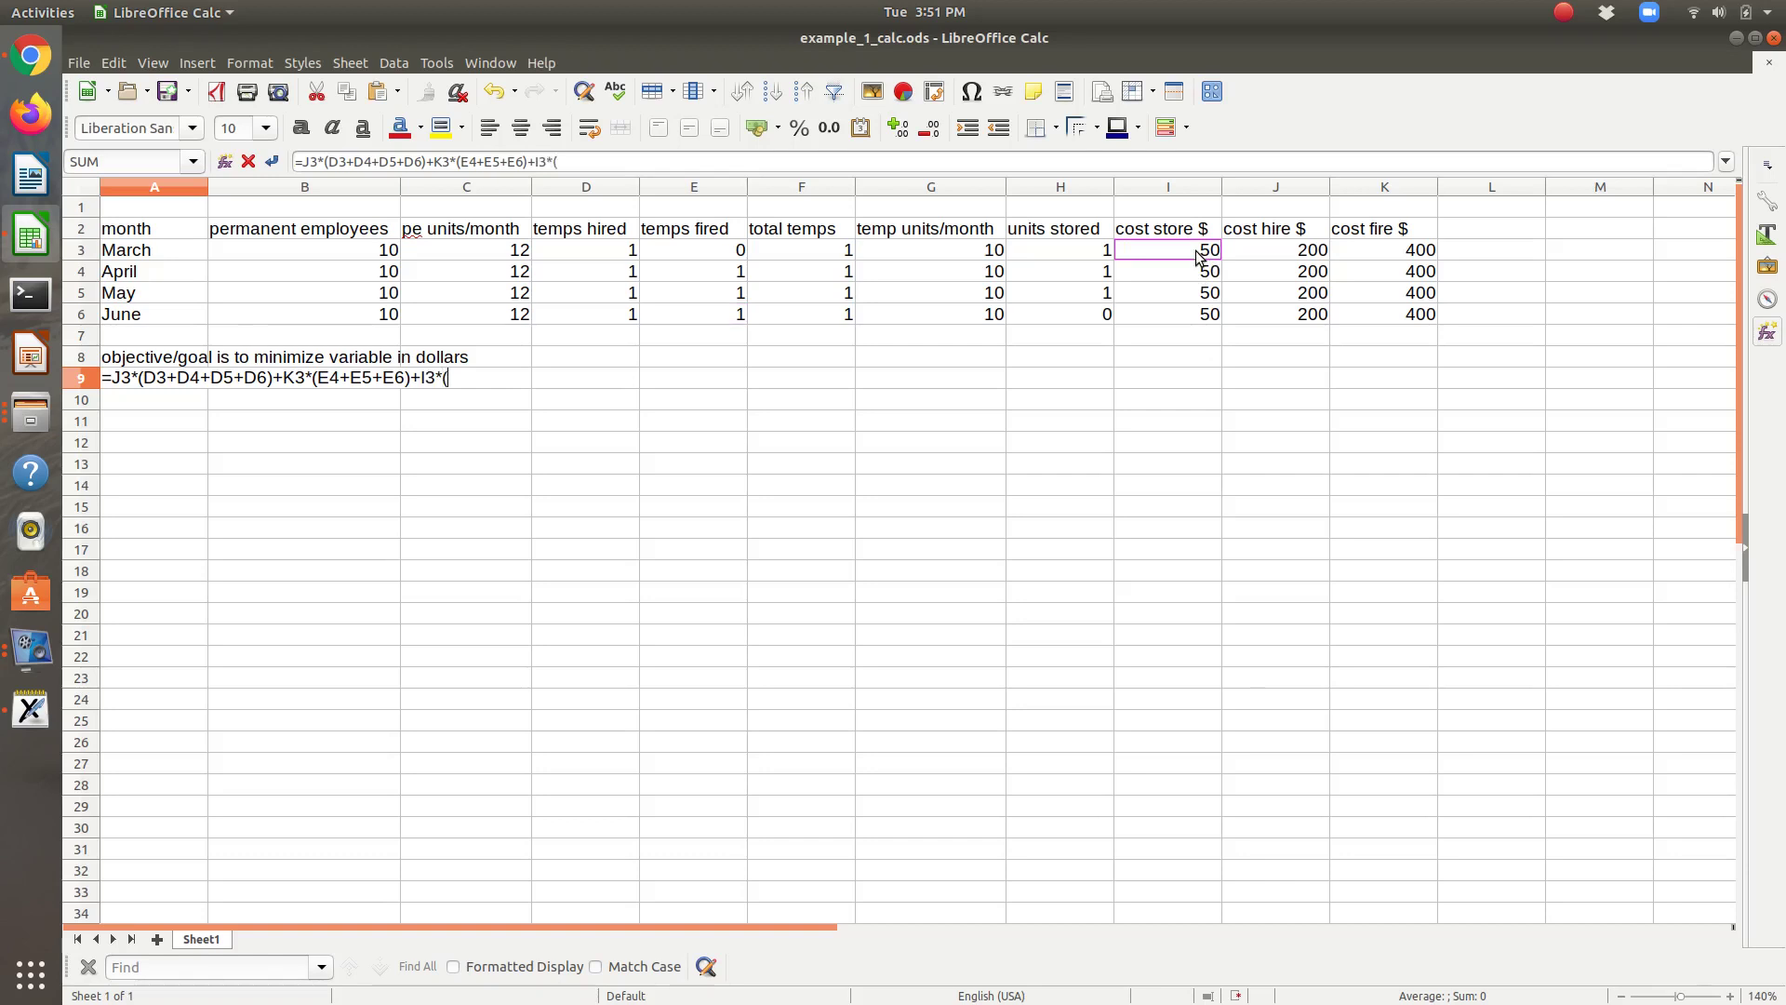
click(1053, 245)
text(+)
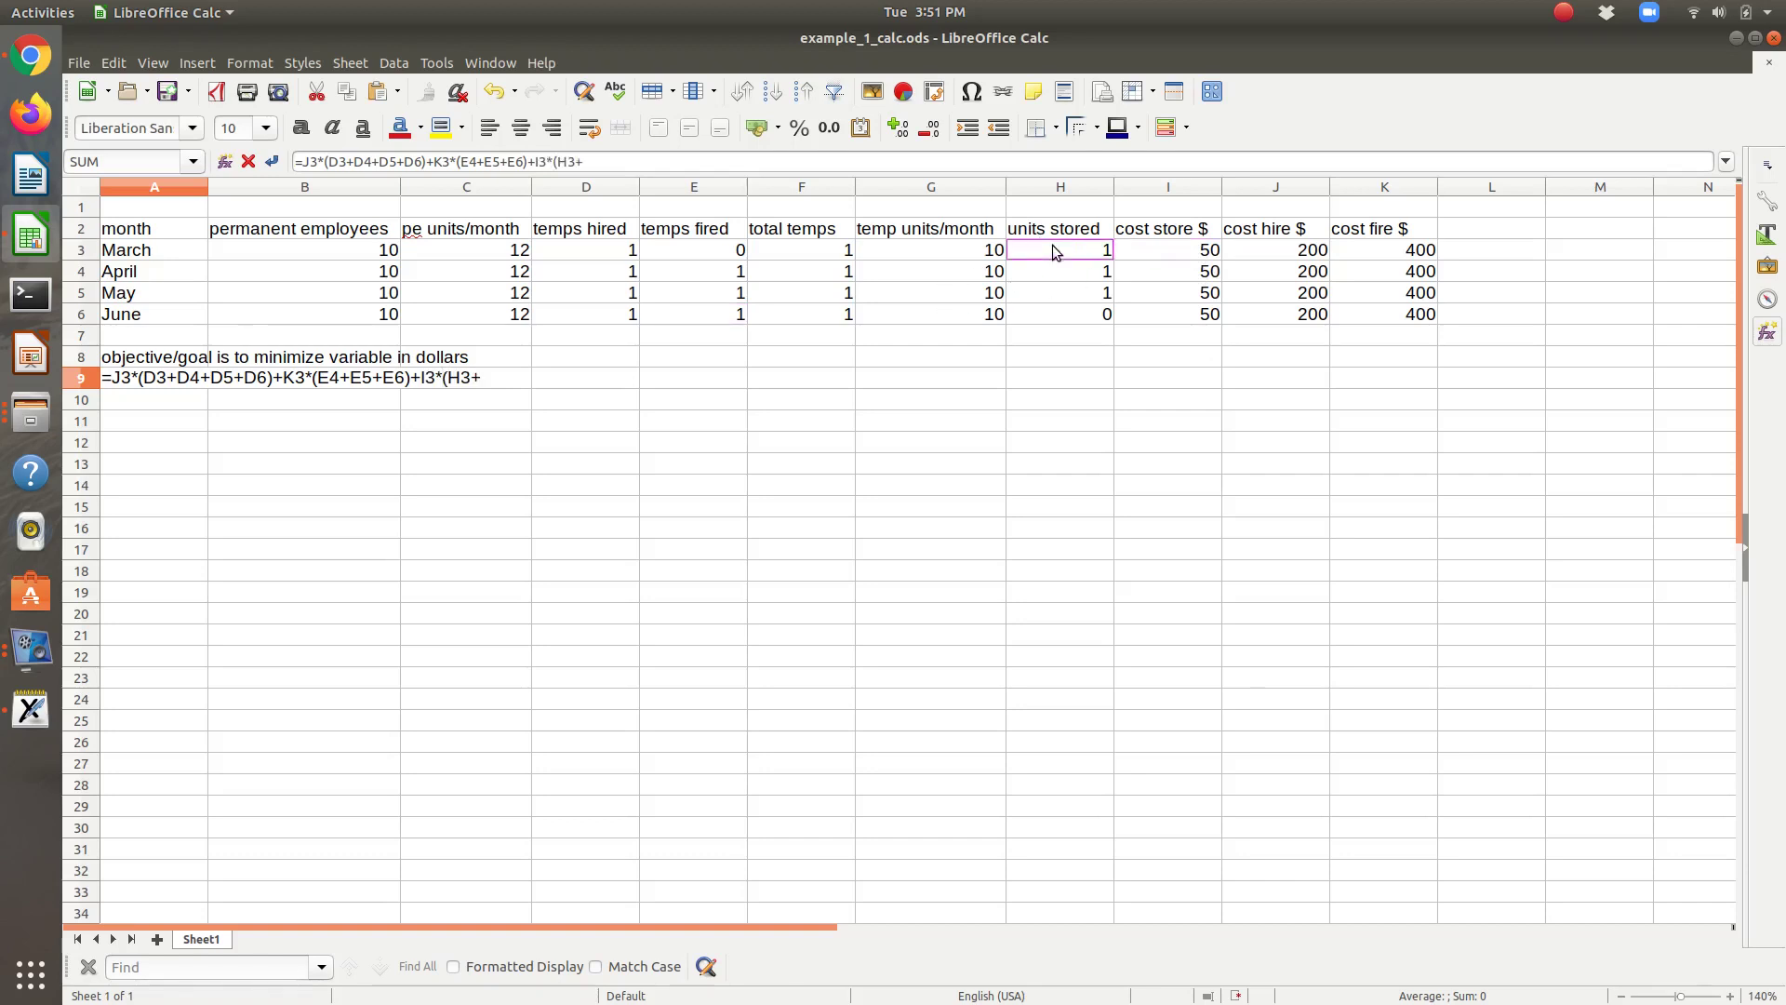
click(1057, 272)
text(+)
click(1066, 292)
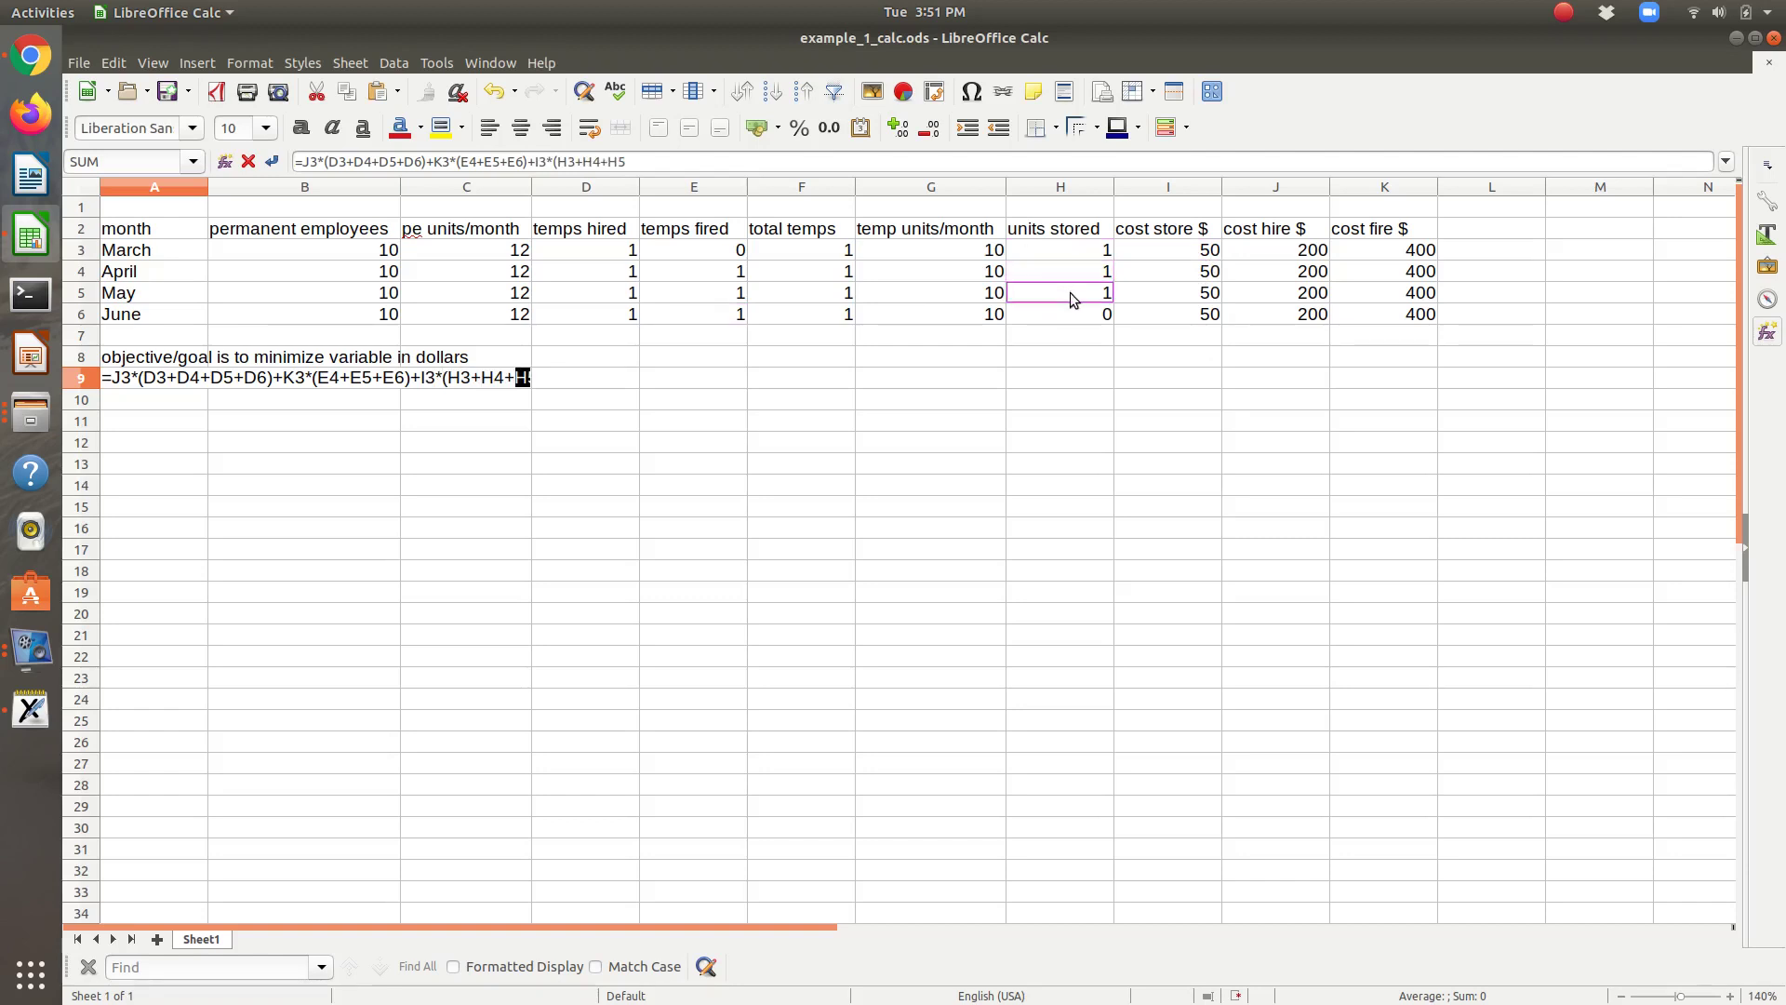
text(+)
click(1090, 317)
text())
key(Return)
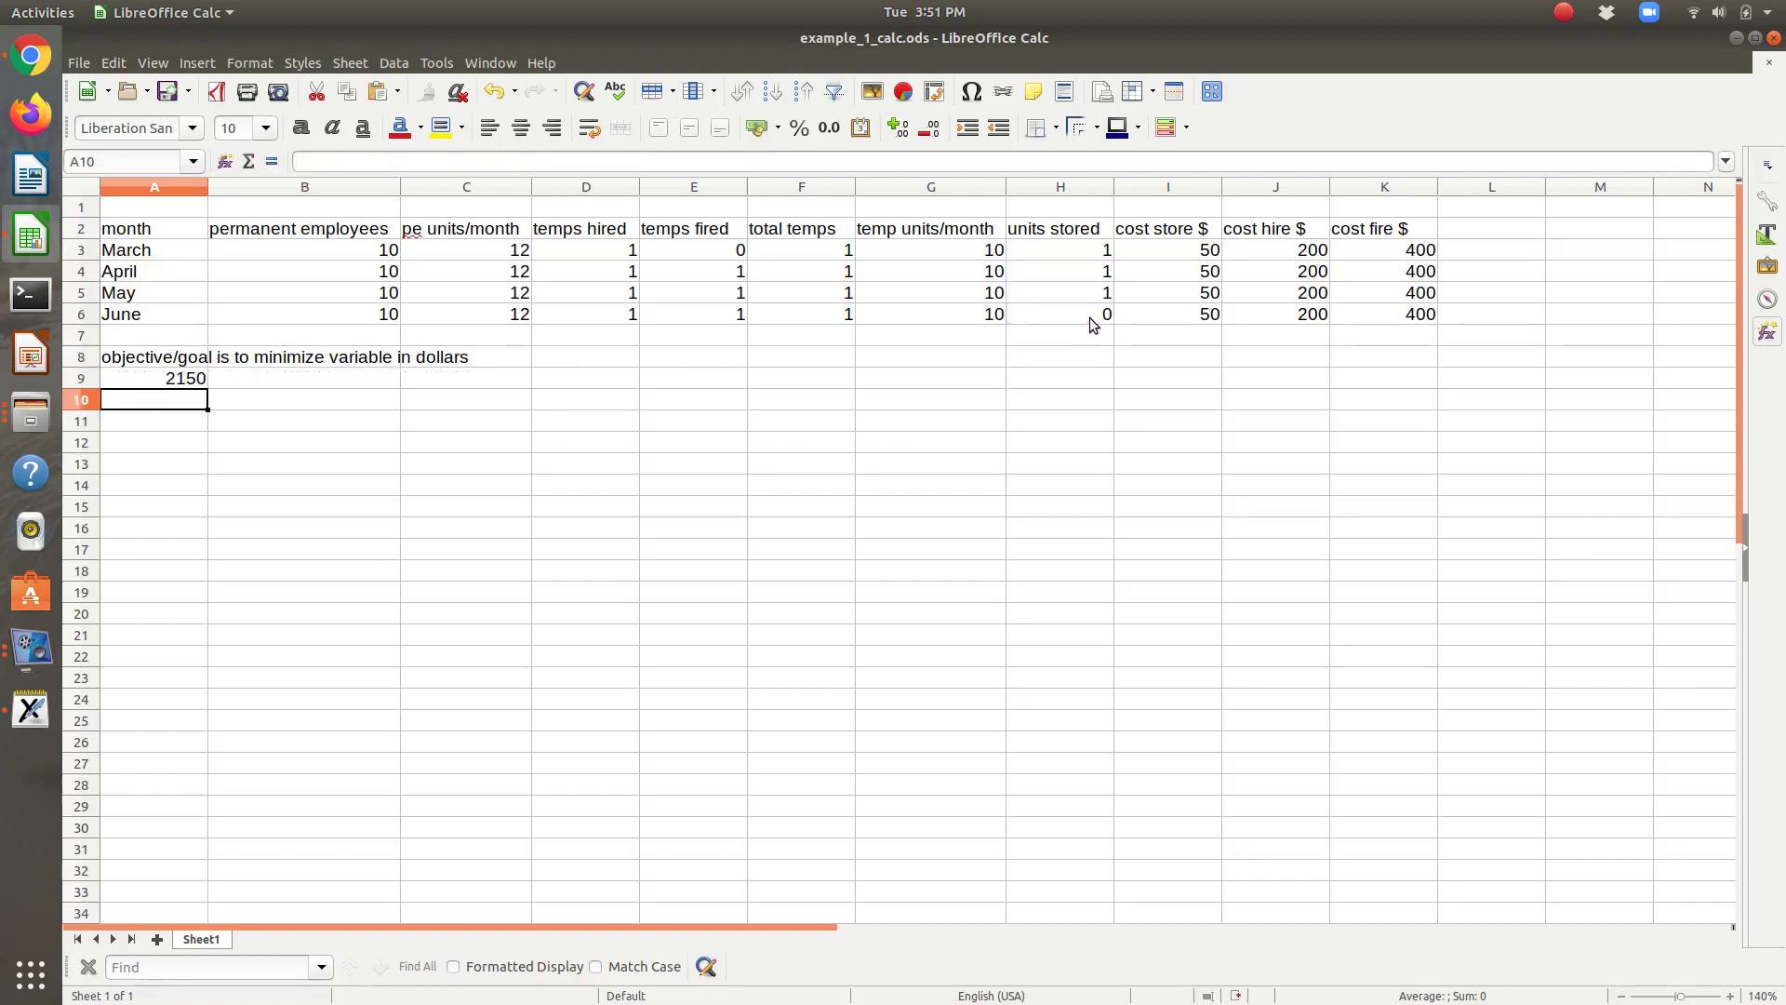
Enter the label 'Constraints' in A11, correcting the typos
key(Down)
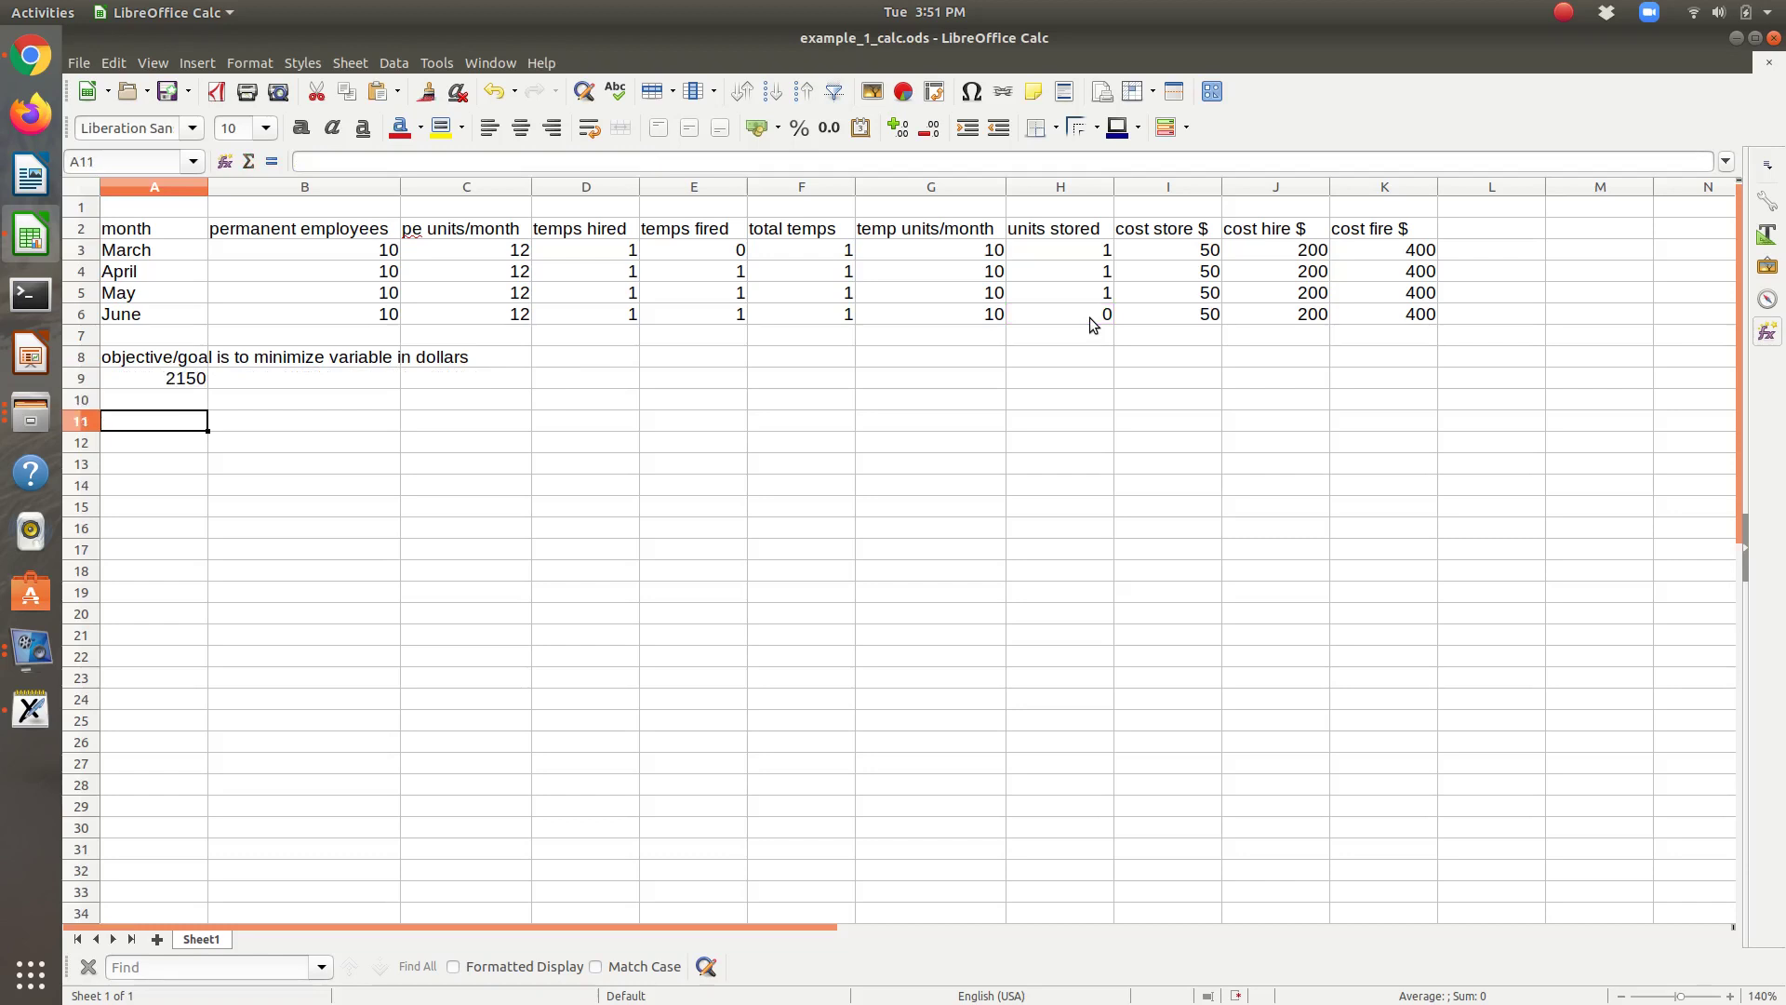
text(Constrai)
key(BackSpace)
key(BackSpace)
key(BackSpace)
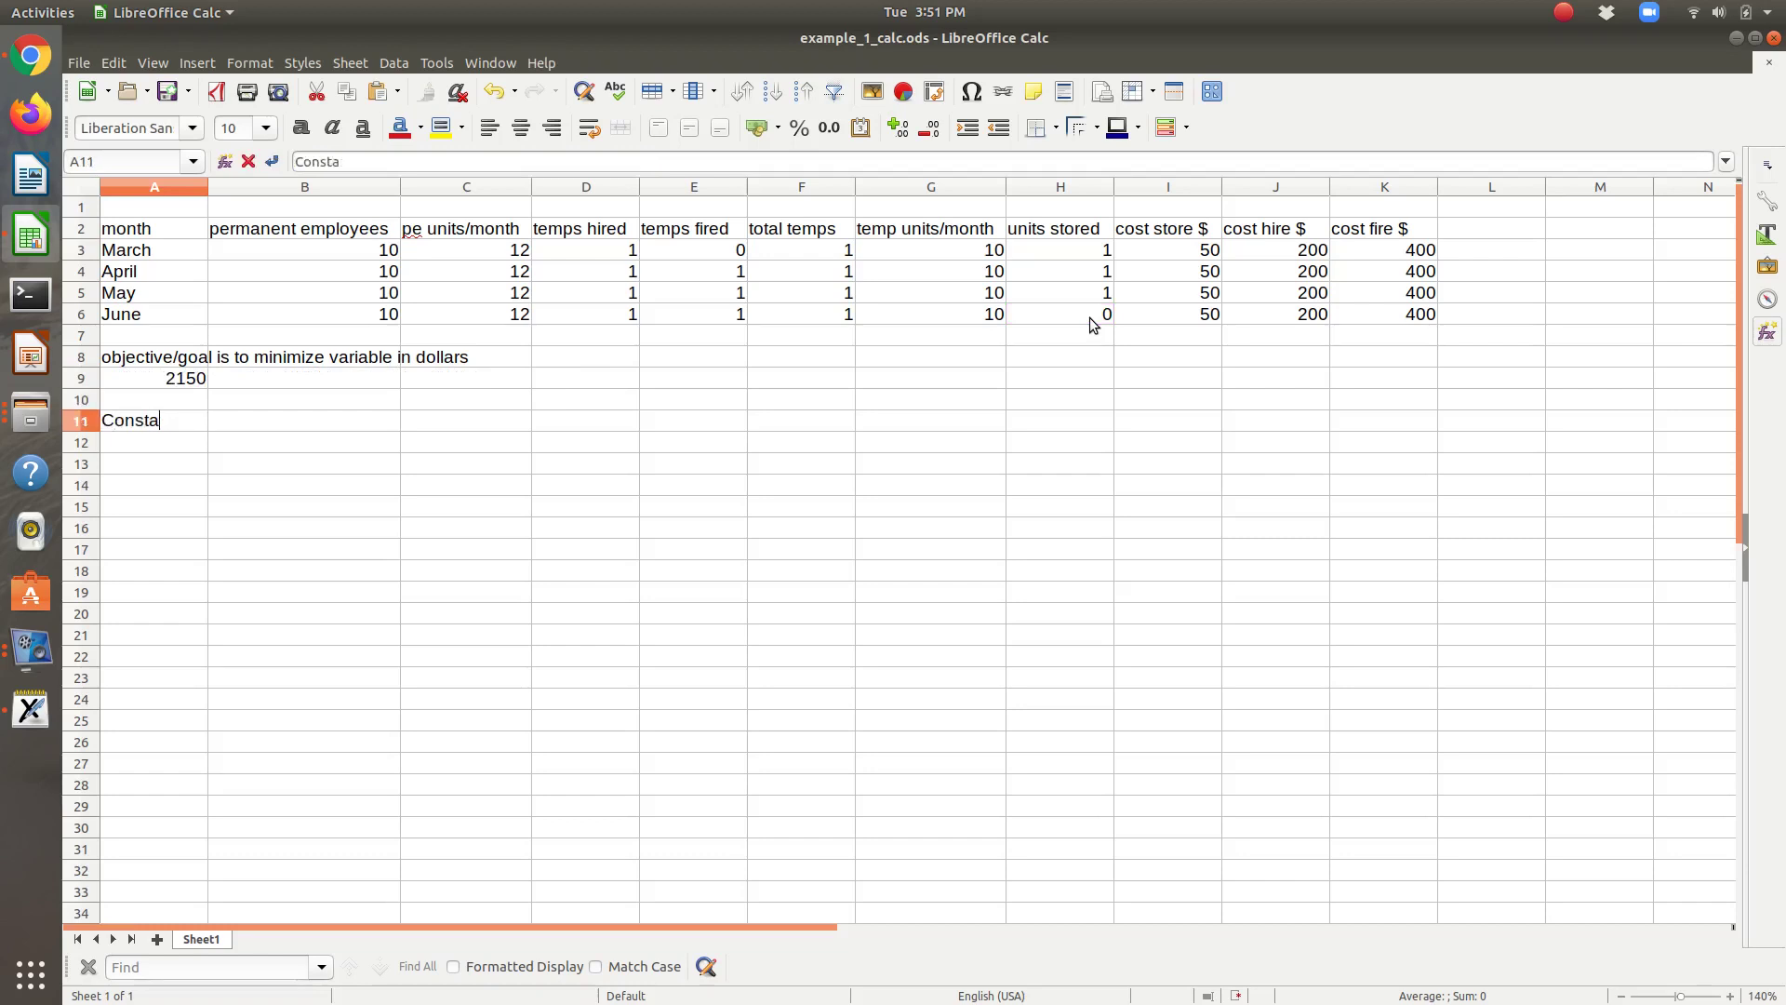
text(rain)
key(BackSpace)
key(BackSpace)
key(BackSpace)
key(BackSpace)
text(aints)
key(Return)
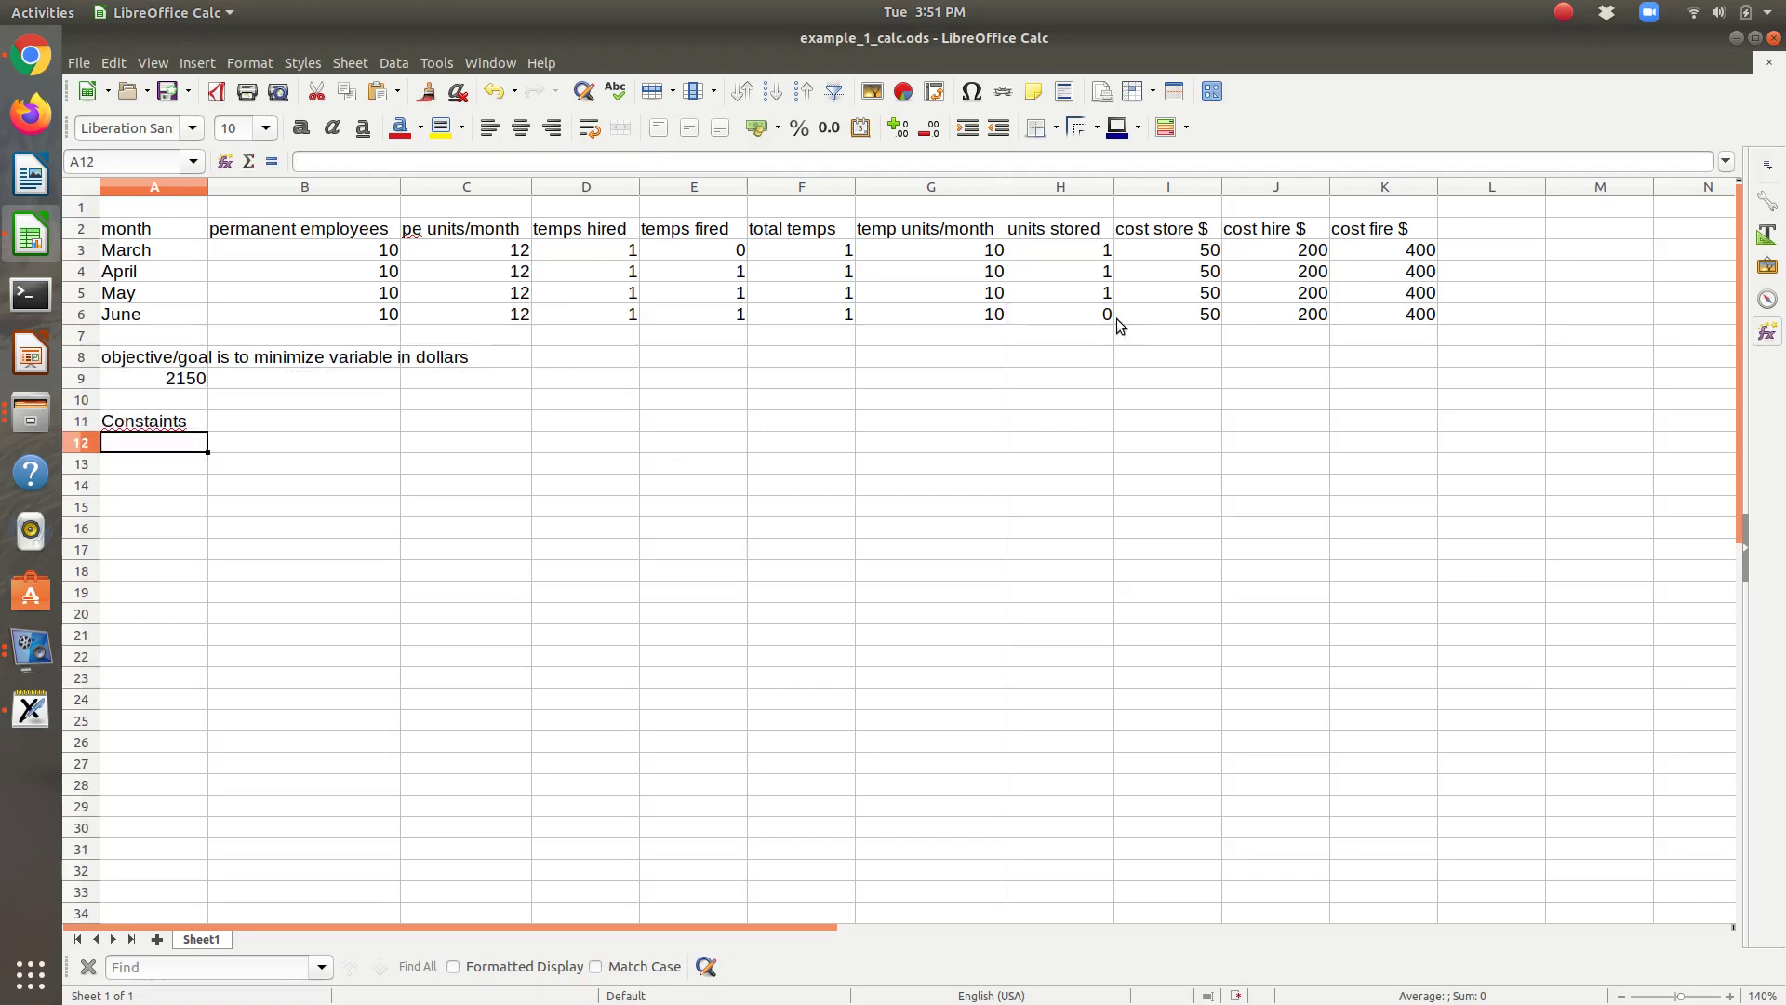
text(D)
key(BackSpace)
key(Up)
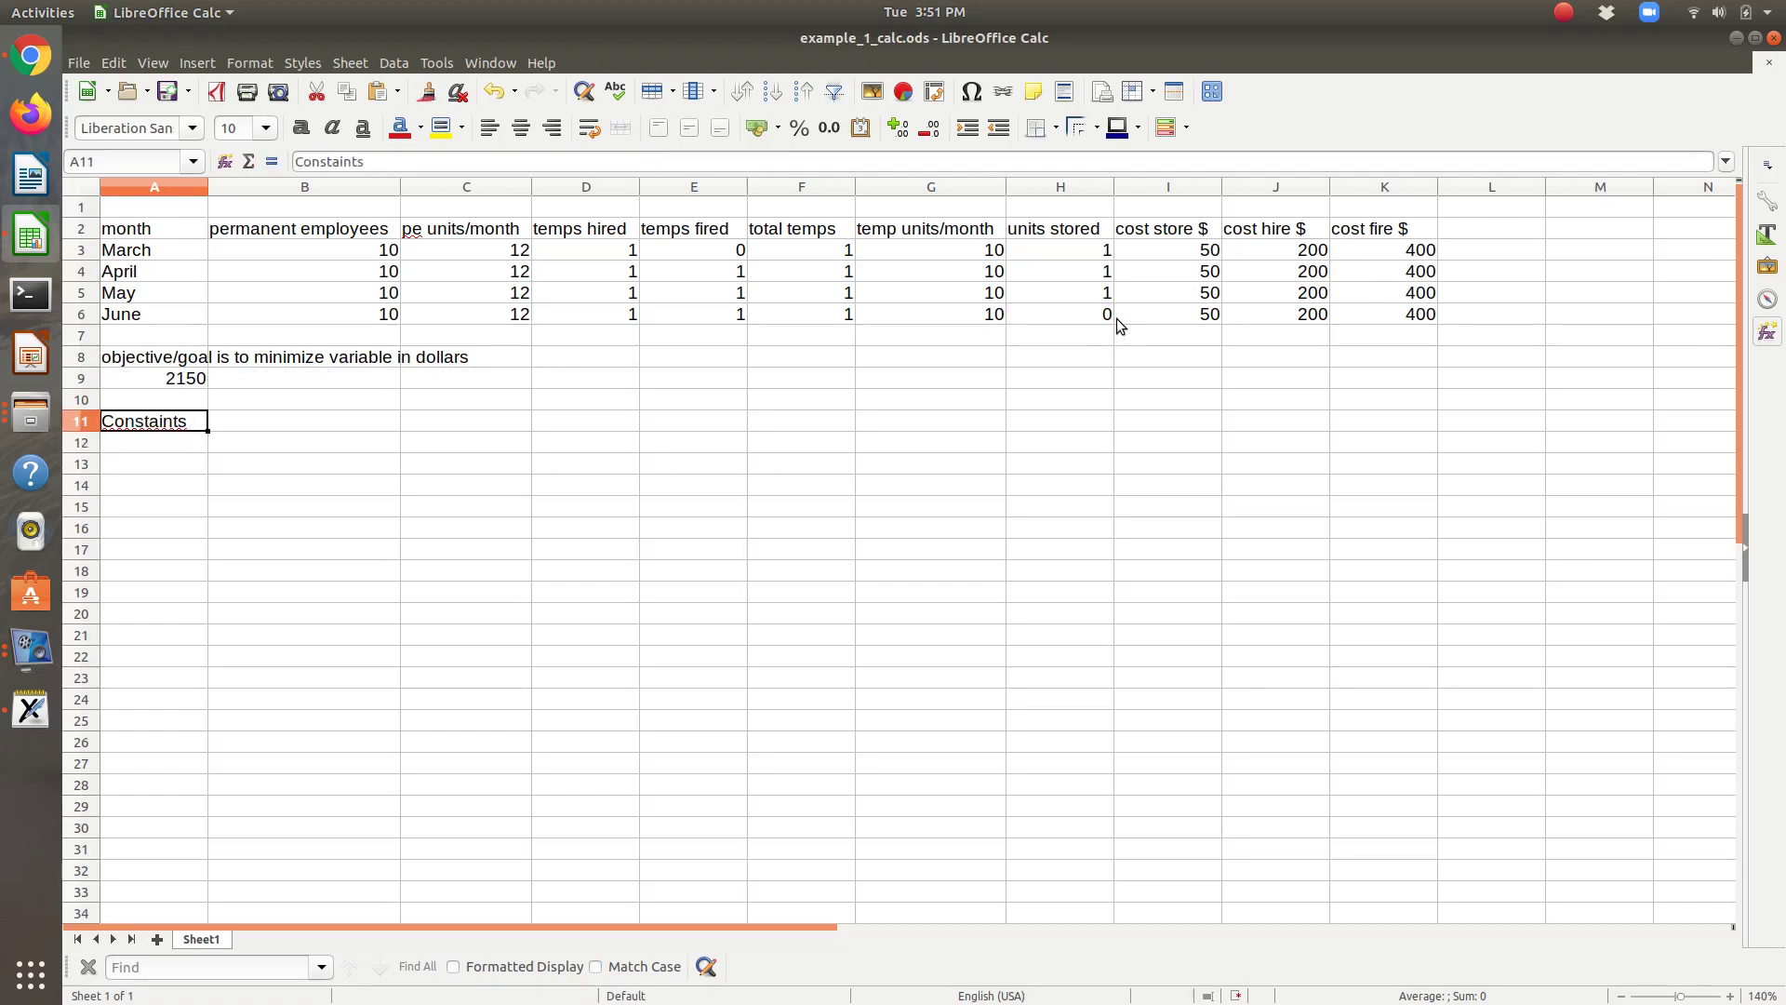
text(Constraints)
key(Return)
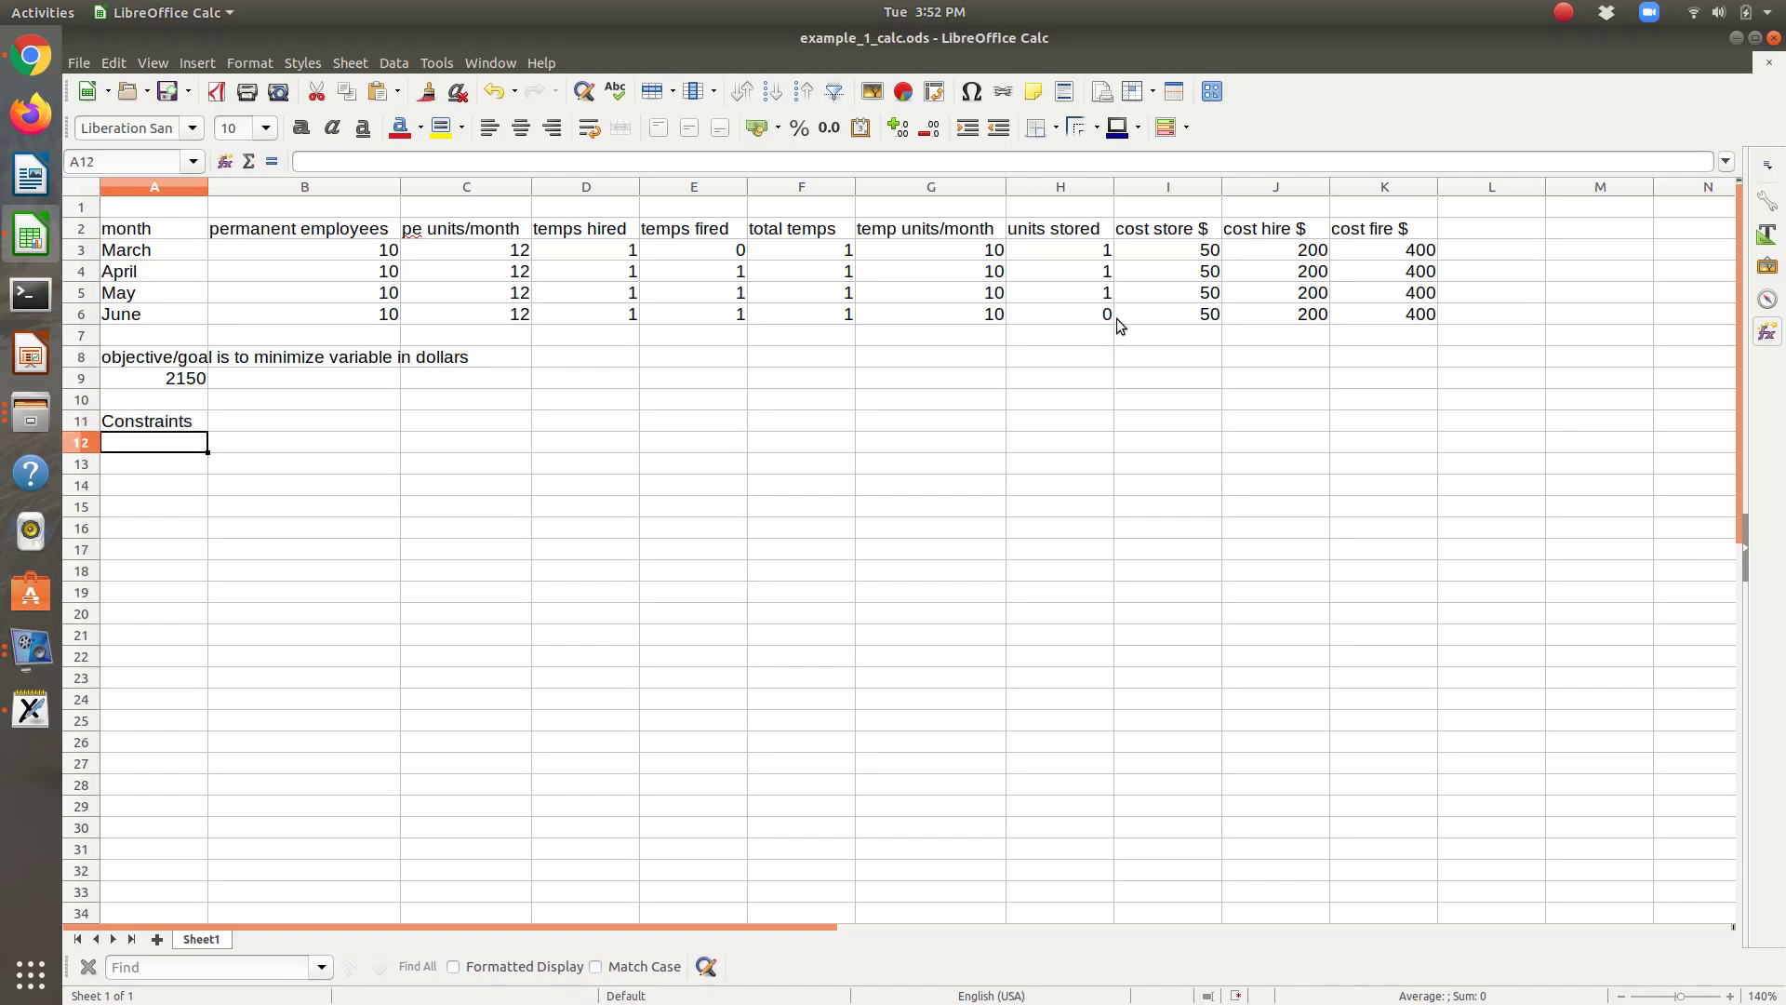
Number the constraint rows 1, 2, 3 and 4 in A12:A15
text(1)
key(Return)
text(2)
key(Return)
text(3)
key(Return)
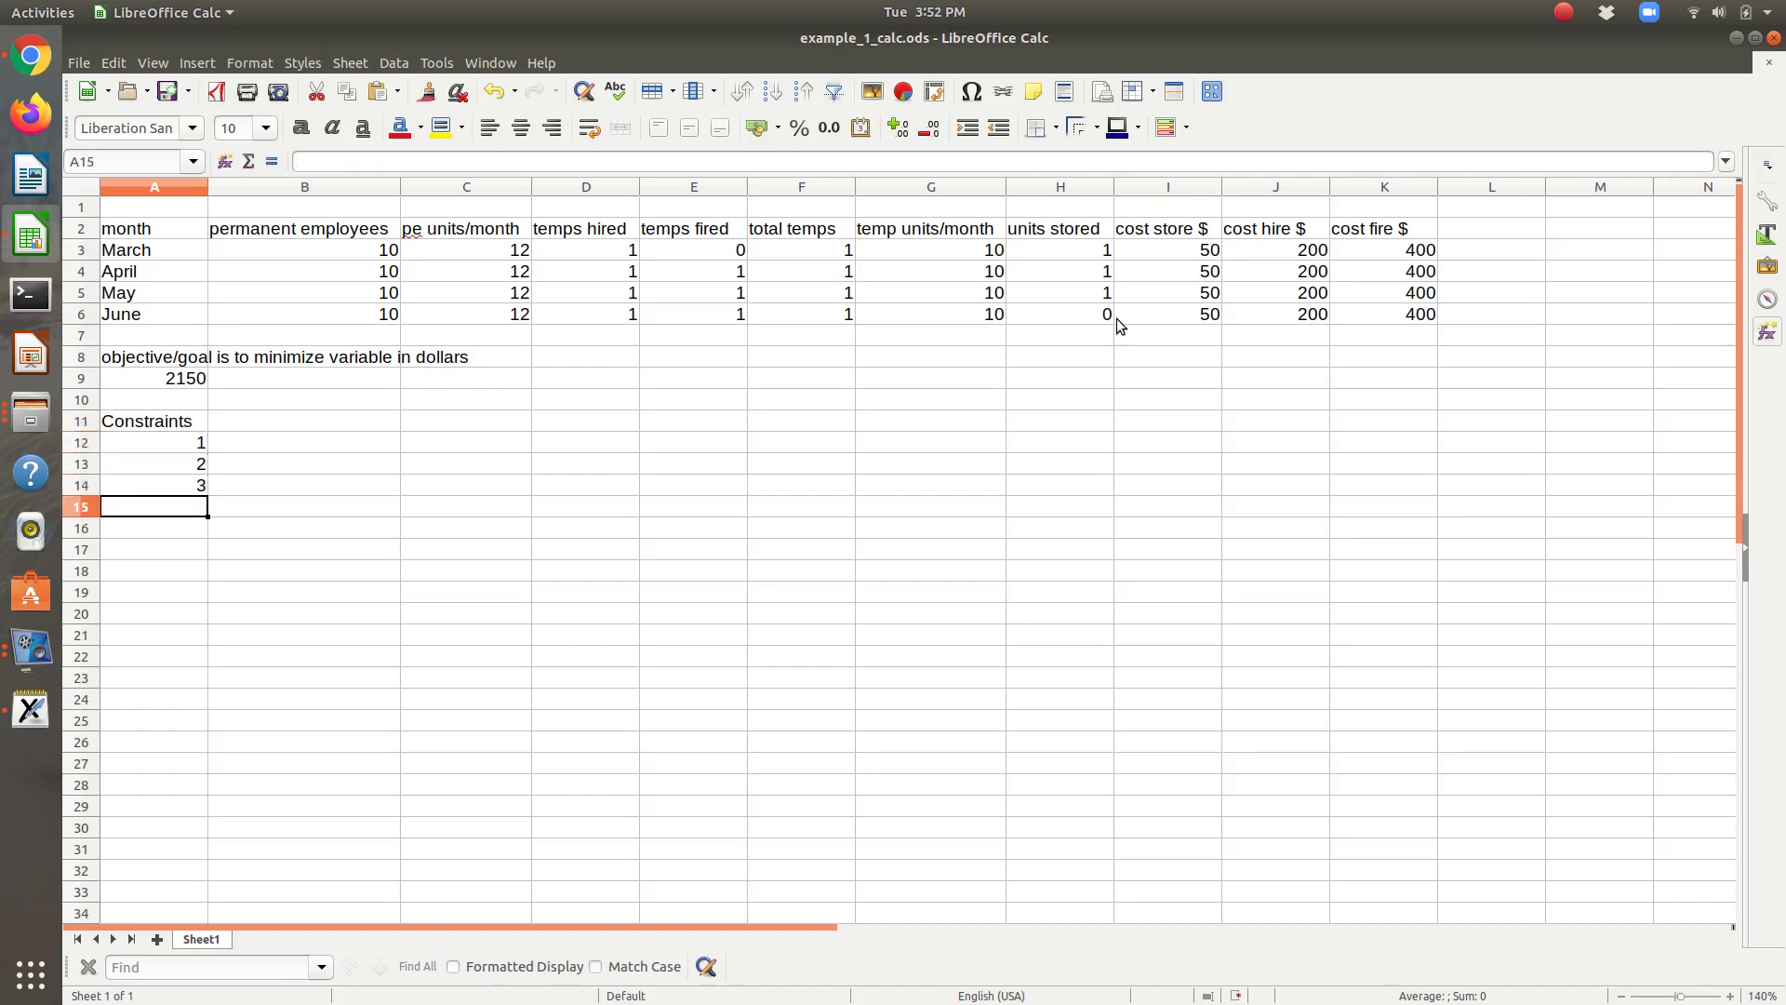
text(4)
key(Tab)
key(Up)
key(Up)
key(Up)
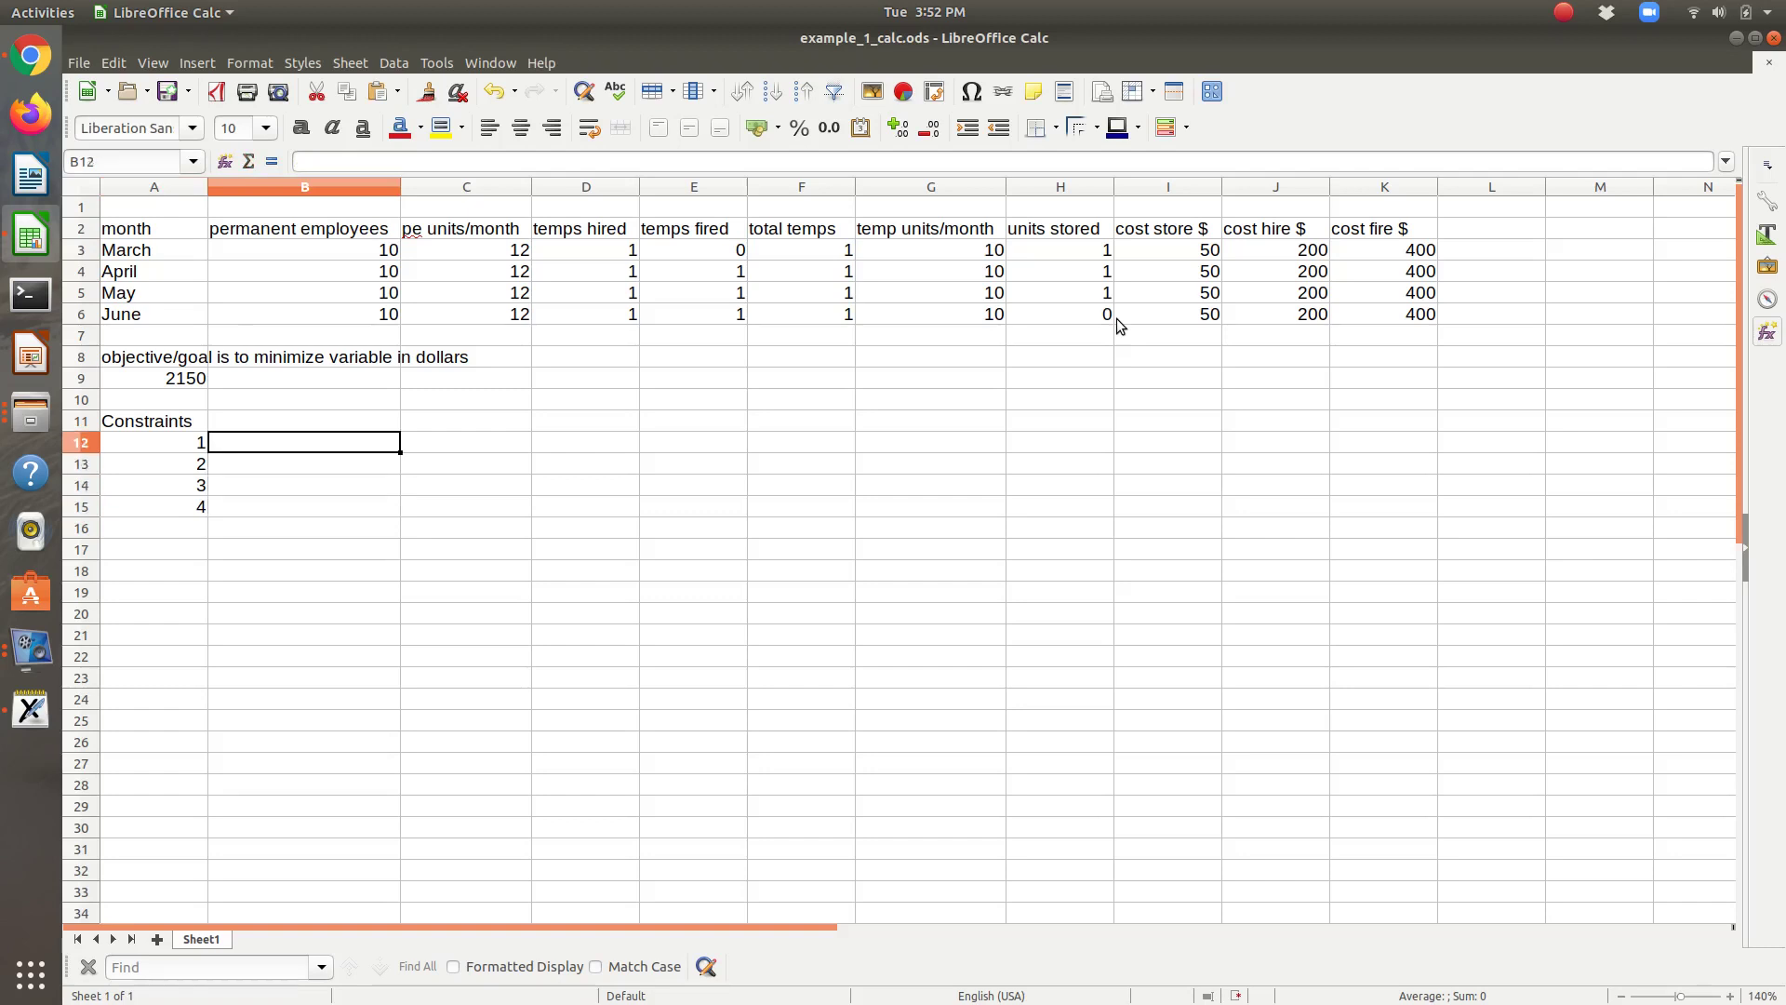
Add the header 'Demand (units)' in L2, then go to the Xournal notes
key(Up)
key(Up)
key(Up)
key(Up)
key(Up)
key(Up)
key(Up)
key(Up)
key(Up)
key(Up)
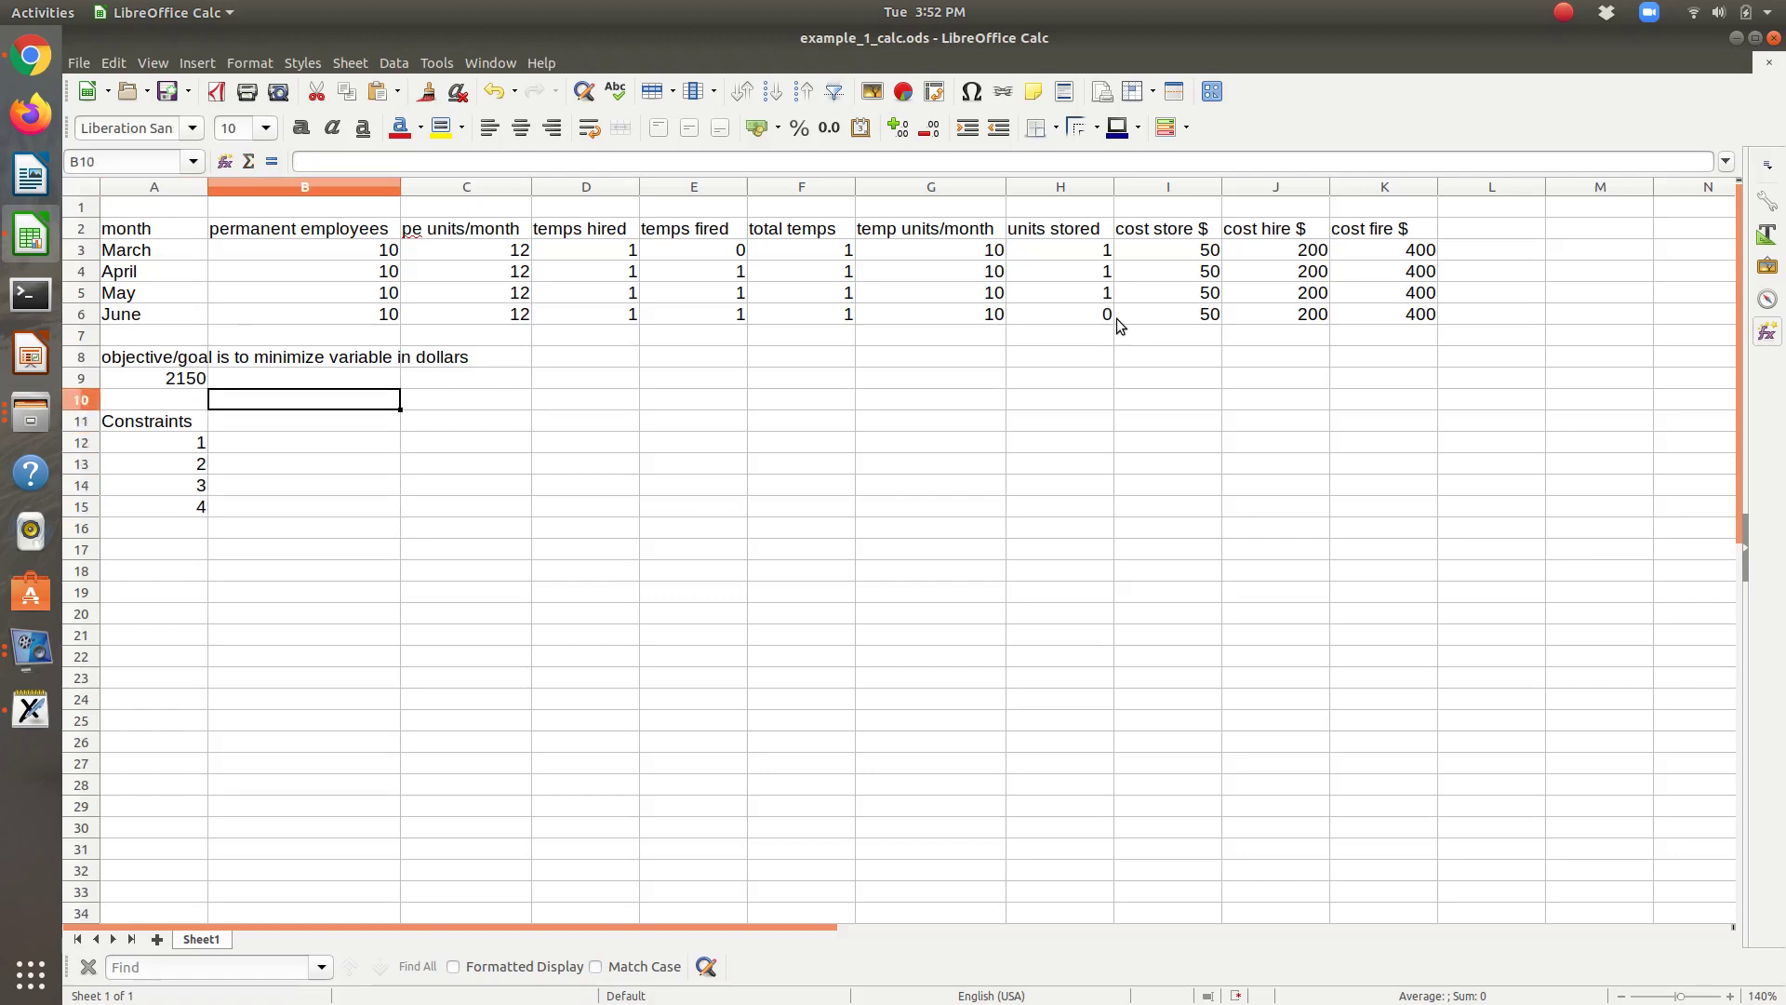
key(Right)
key(Right)
key(Right)
key(Right)
key(Right)
key(Right)
key(Right)
key(Right)
key(Right)
key(Right)
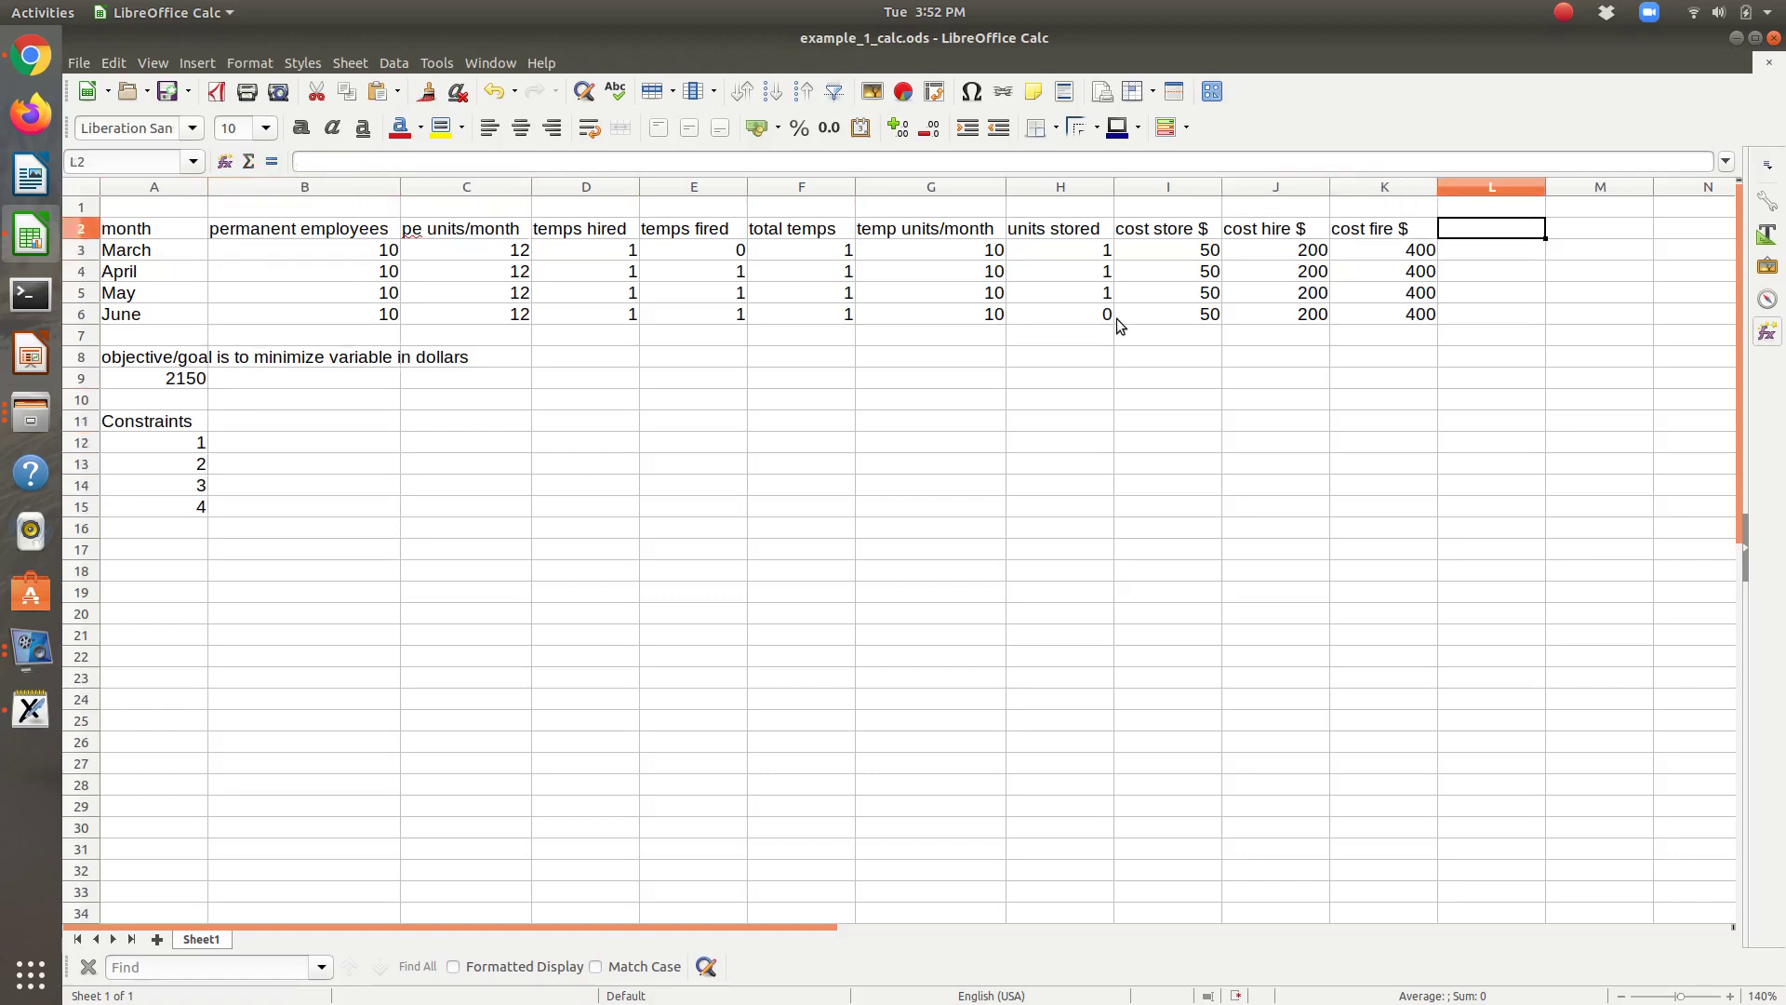
text(Demand)
key(Return)
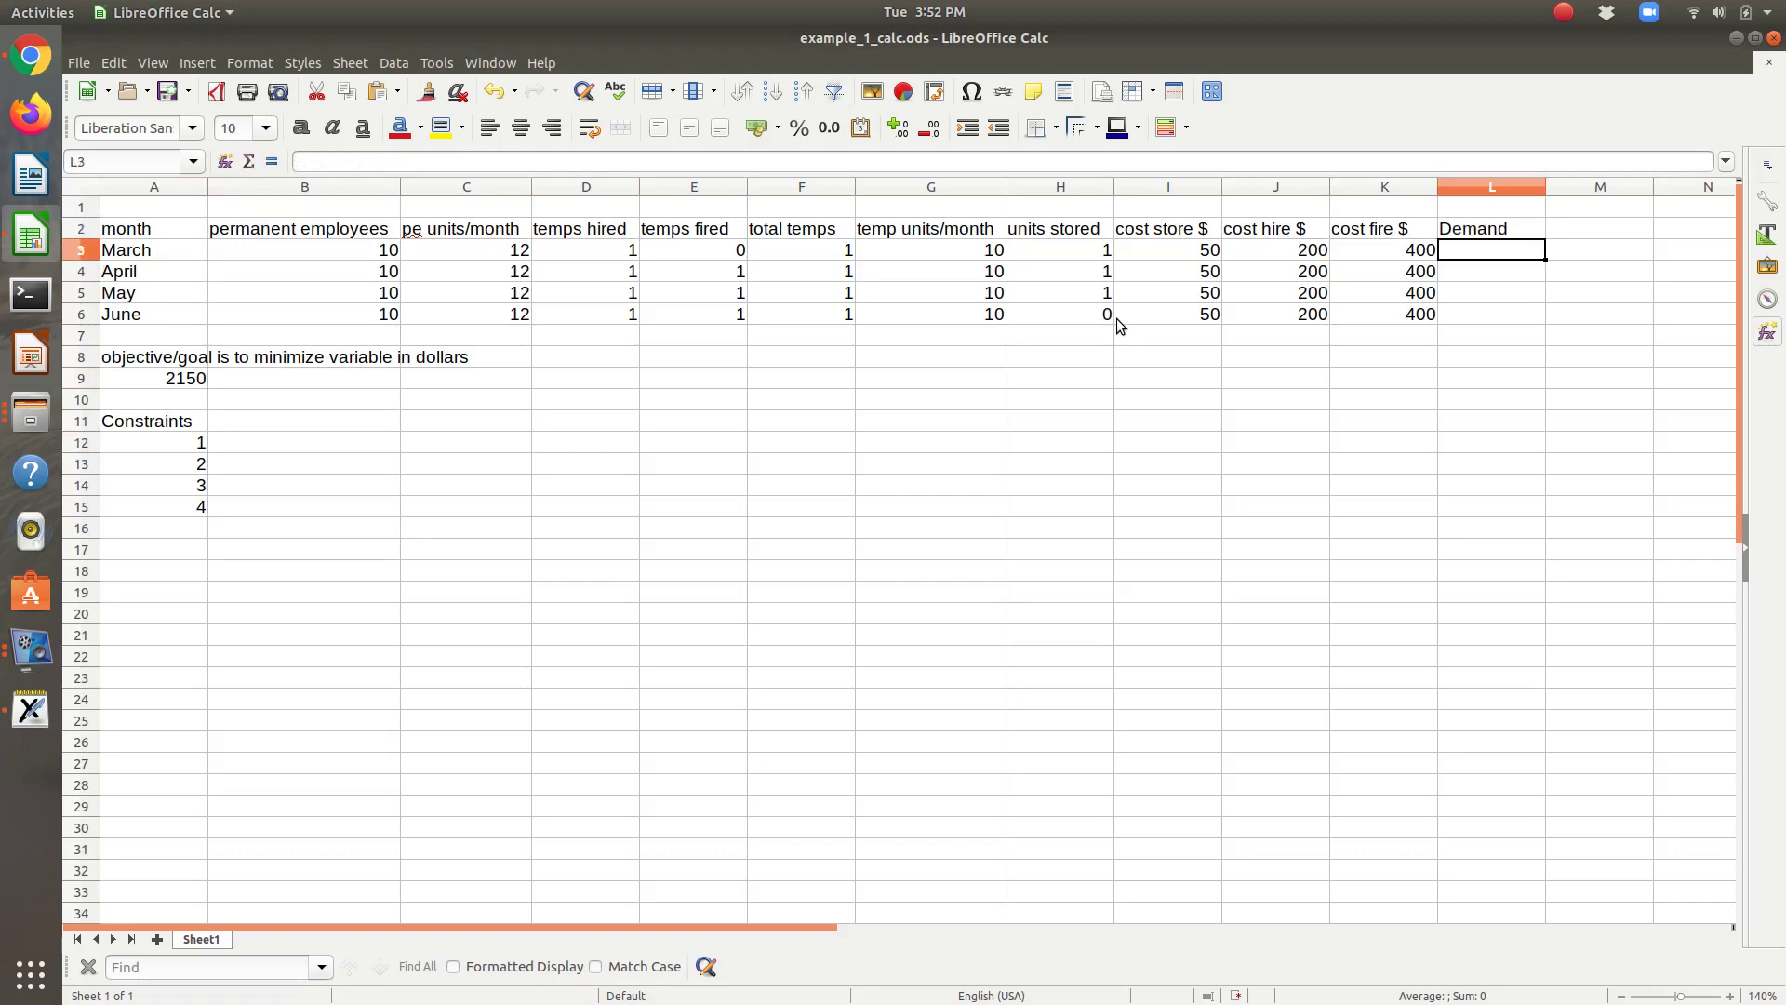
key(Up)
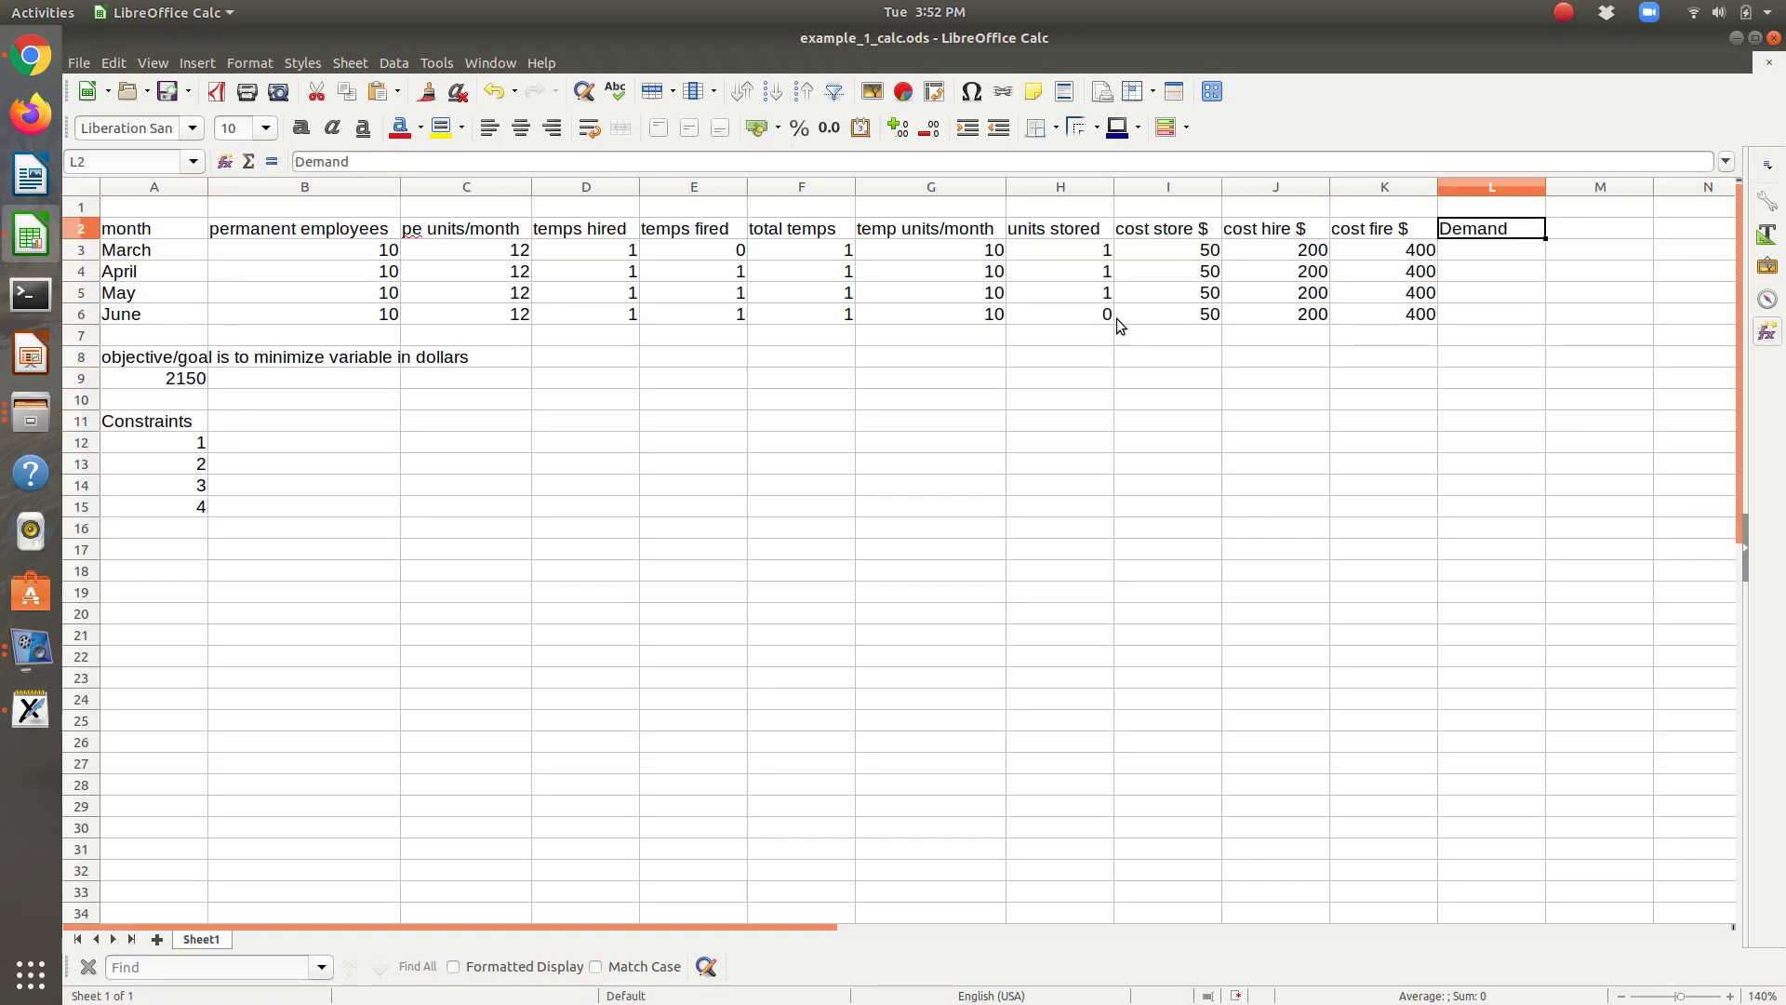
click(880, 156)
text((units))
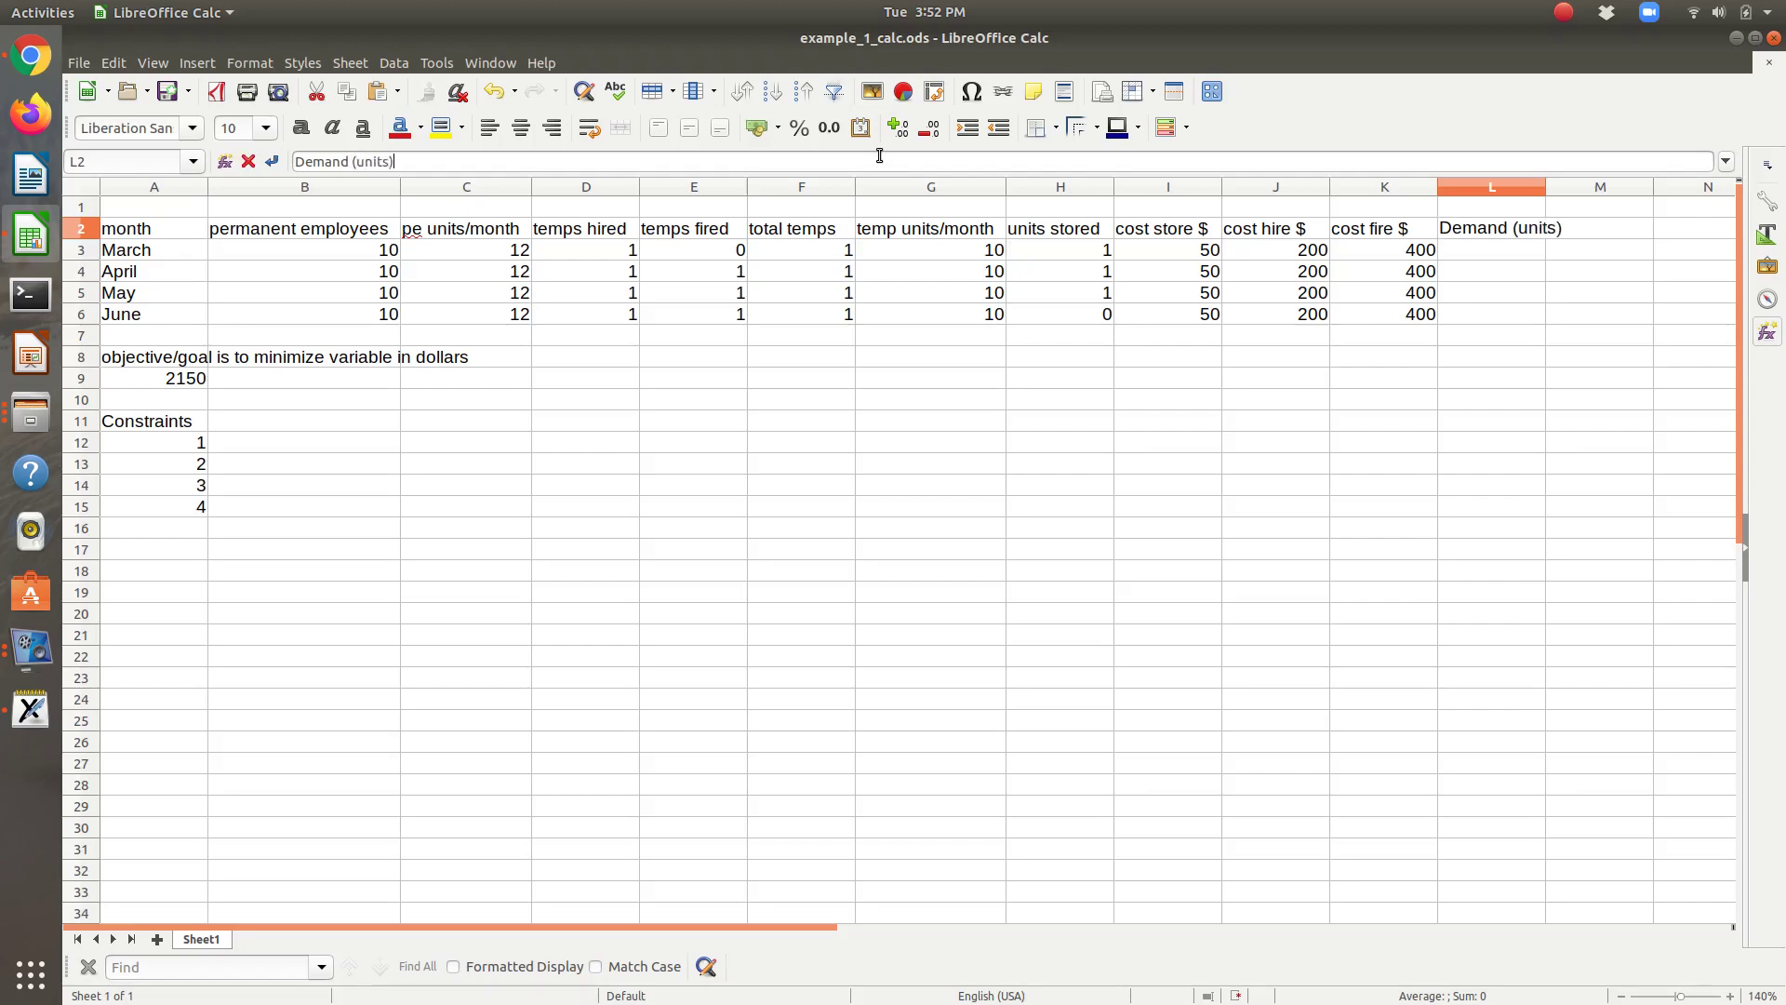
key(Return)
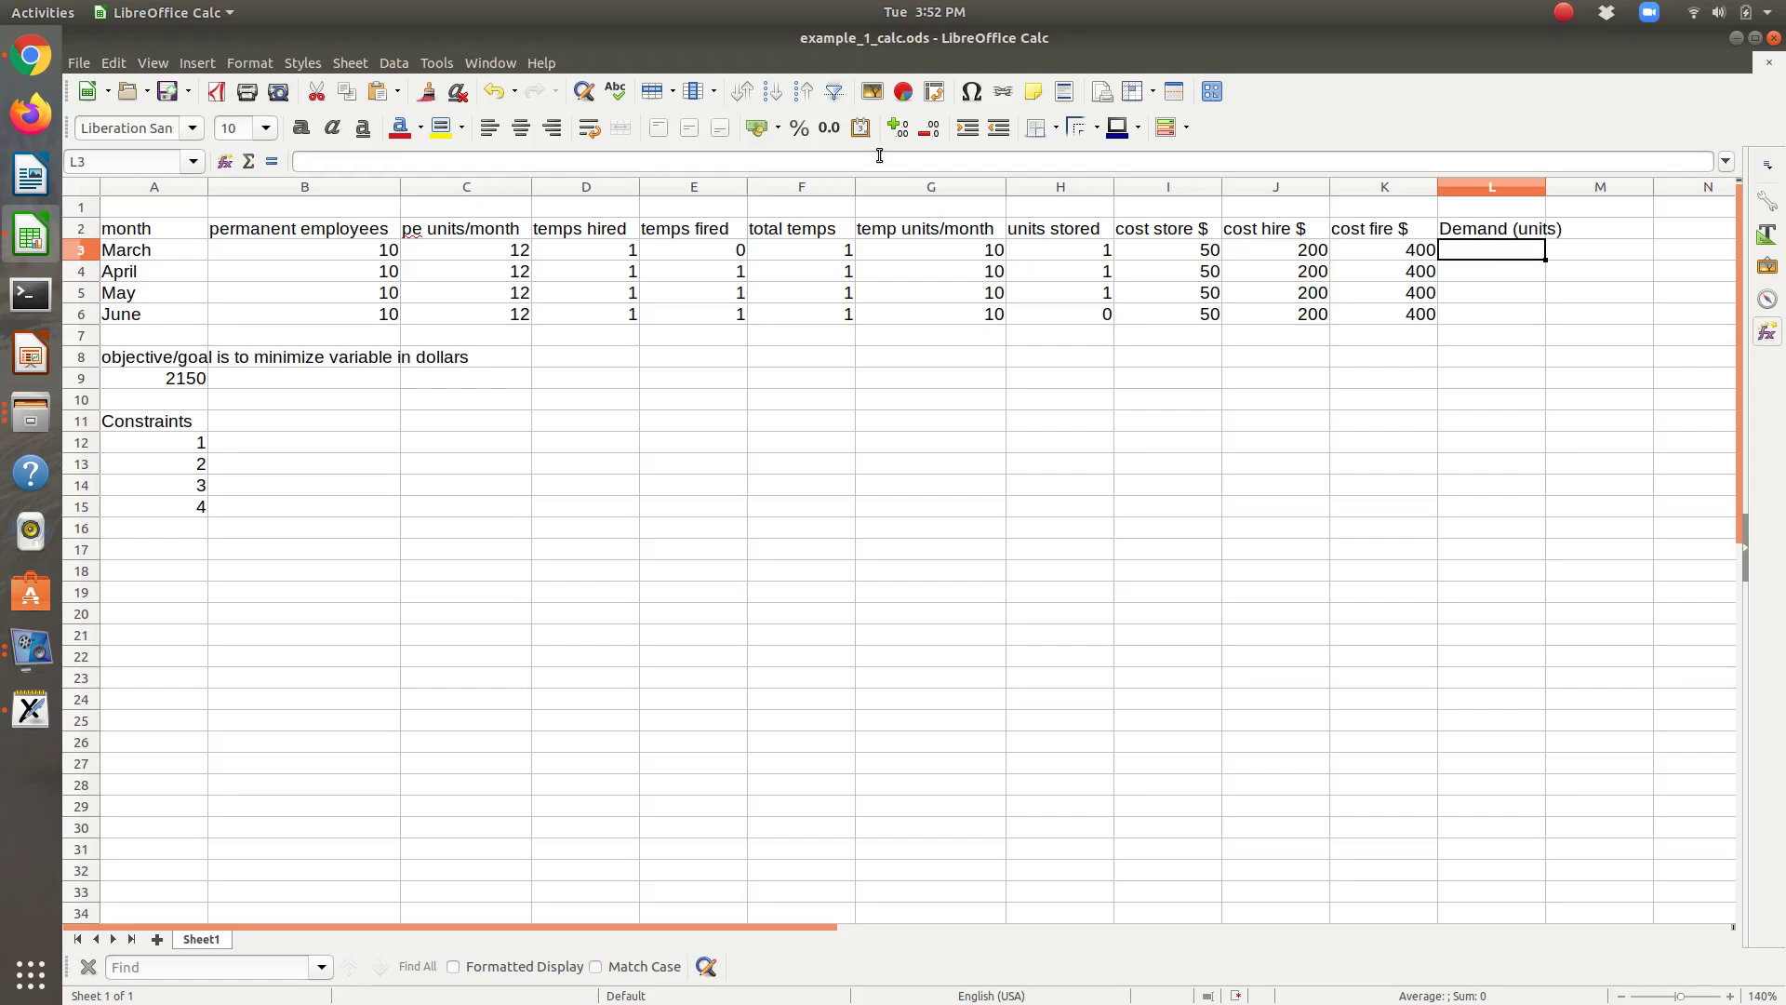
key(alt+Tab)
key(alt+Tab)
key(alt+Tab)
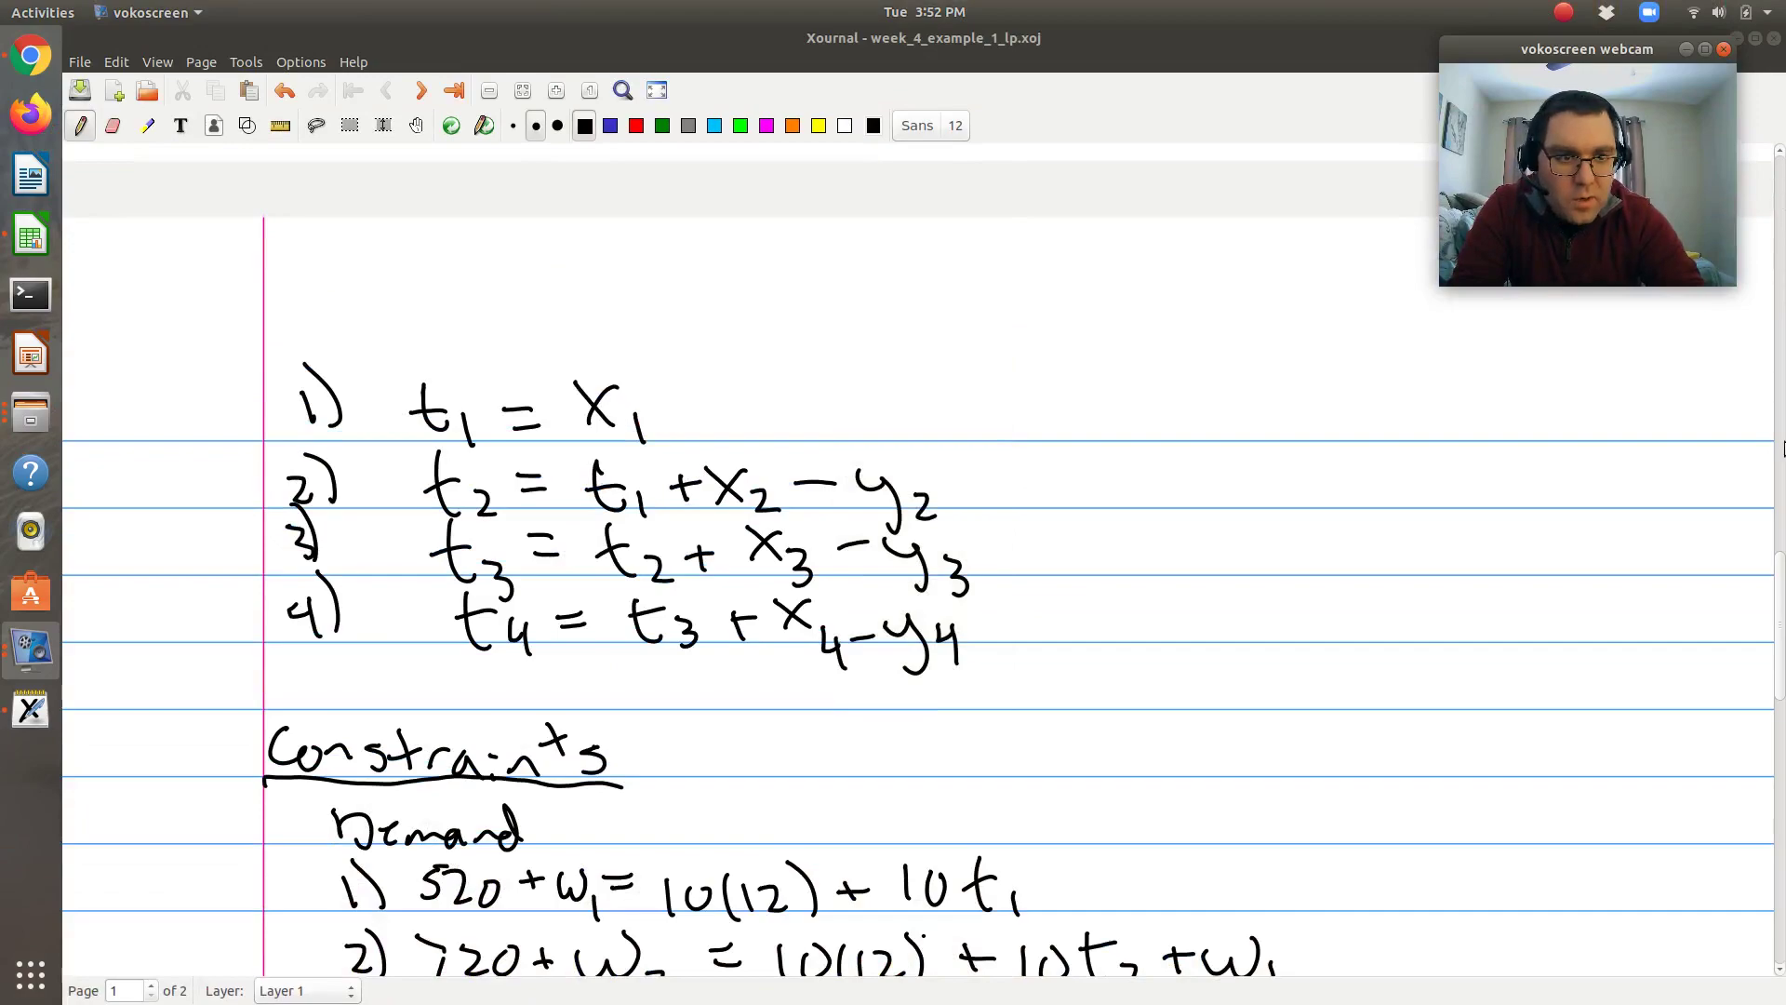
Scroll the notes up to the demand quantities 520, 720, 520 and 620, then return to Calc
drag(1779, 586, 1781, 200)
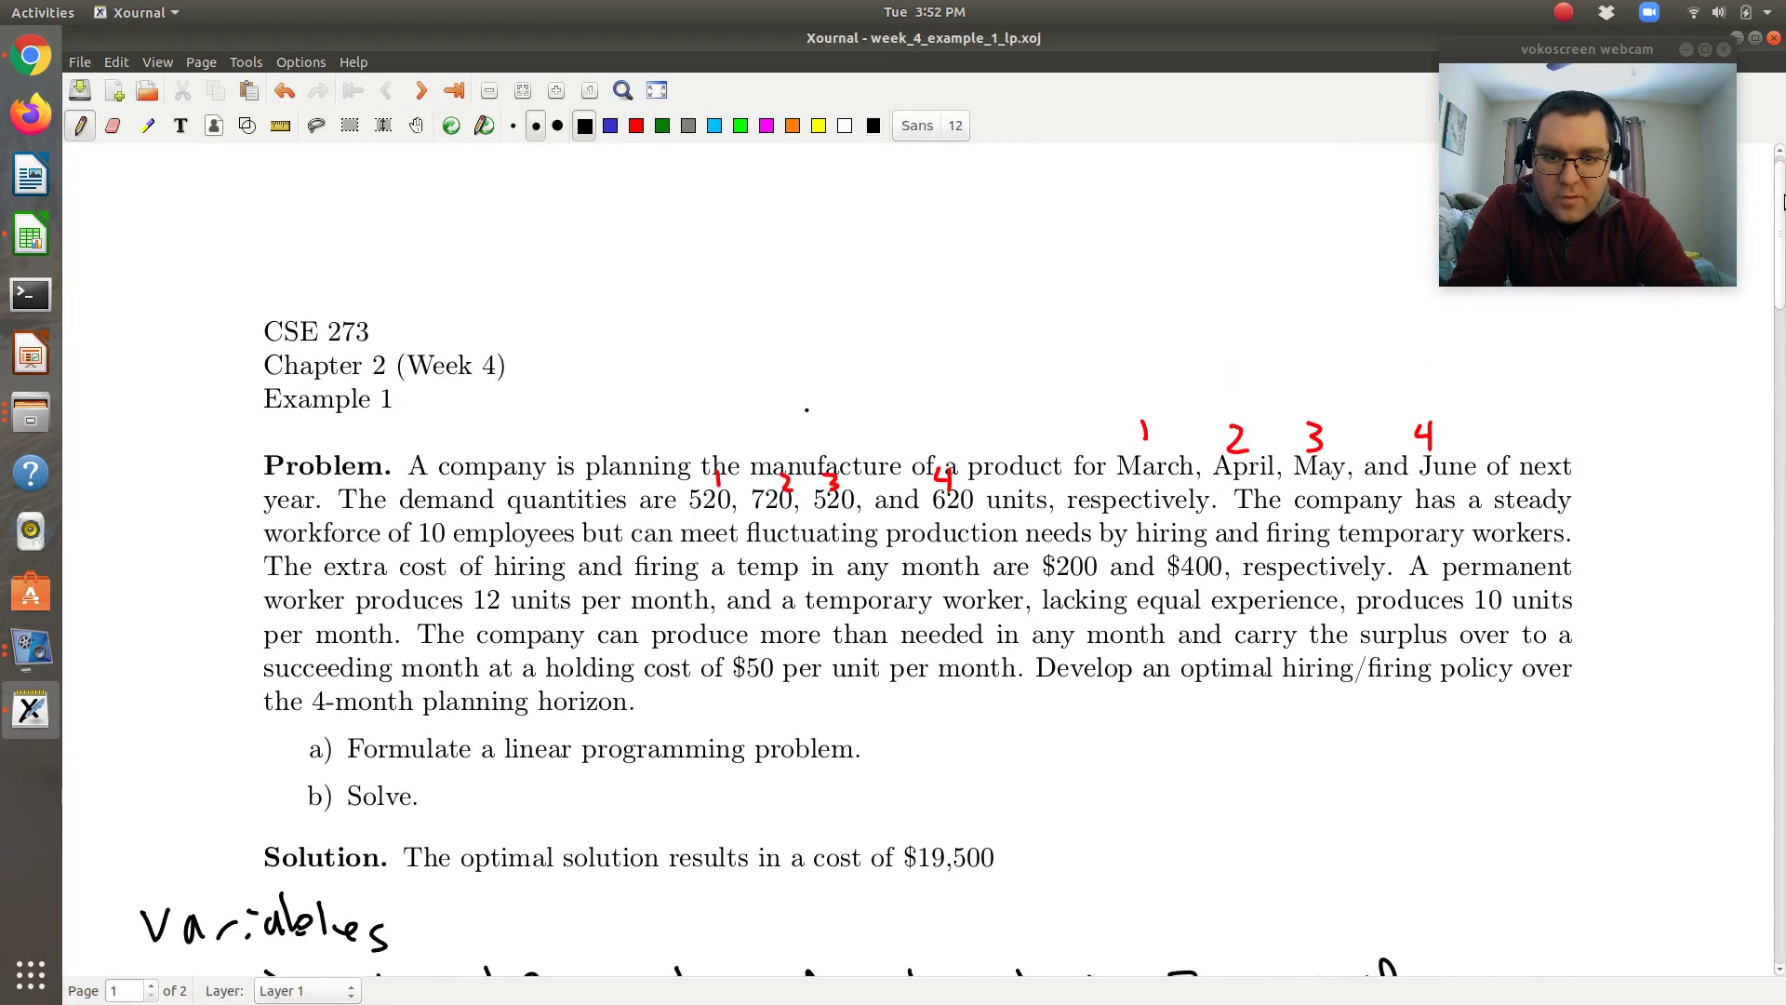
key(alt+Tab)
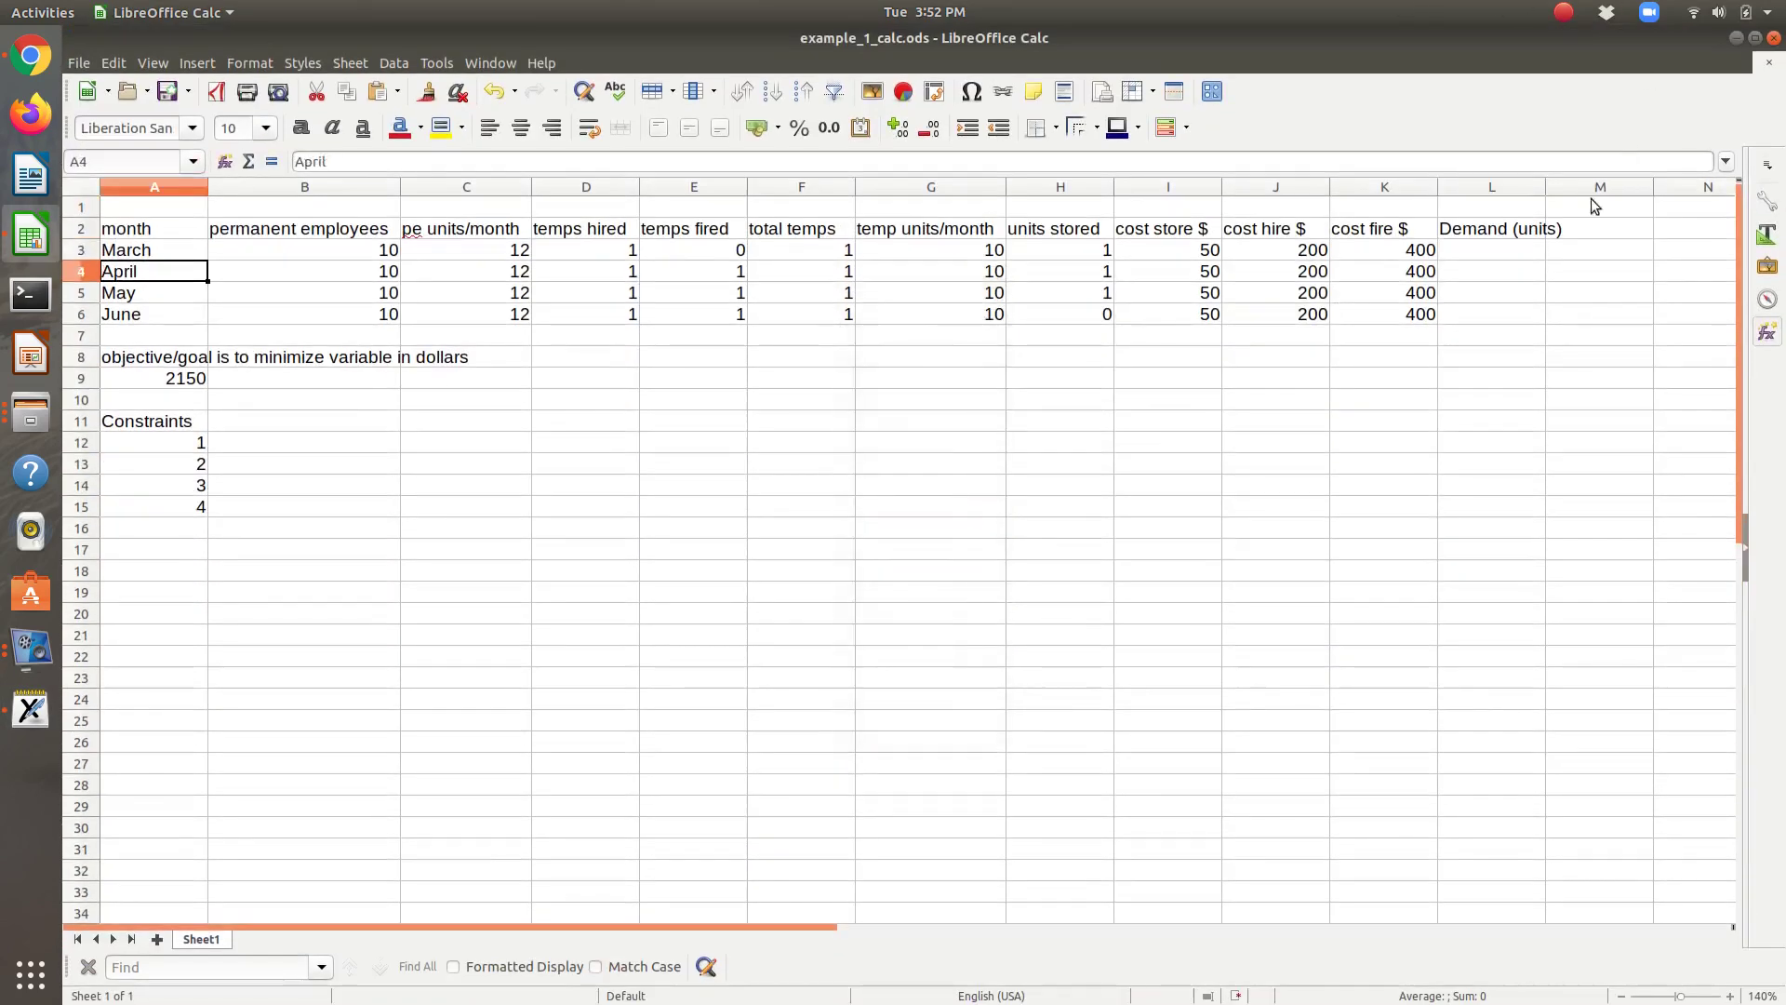
Enter demand 520, 720, 520 and 620 in L3:L6, checking the notes for June's value
click(1502, 246)
text(520)
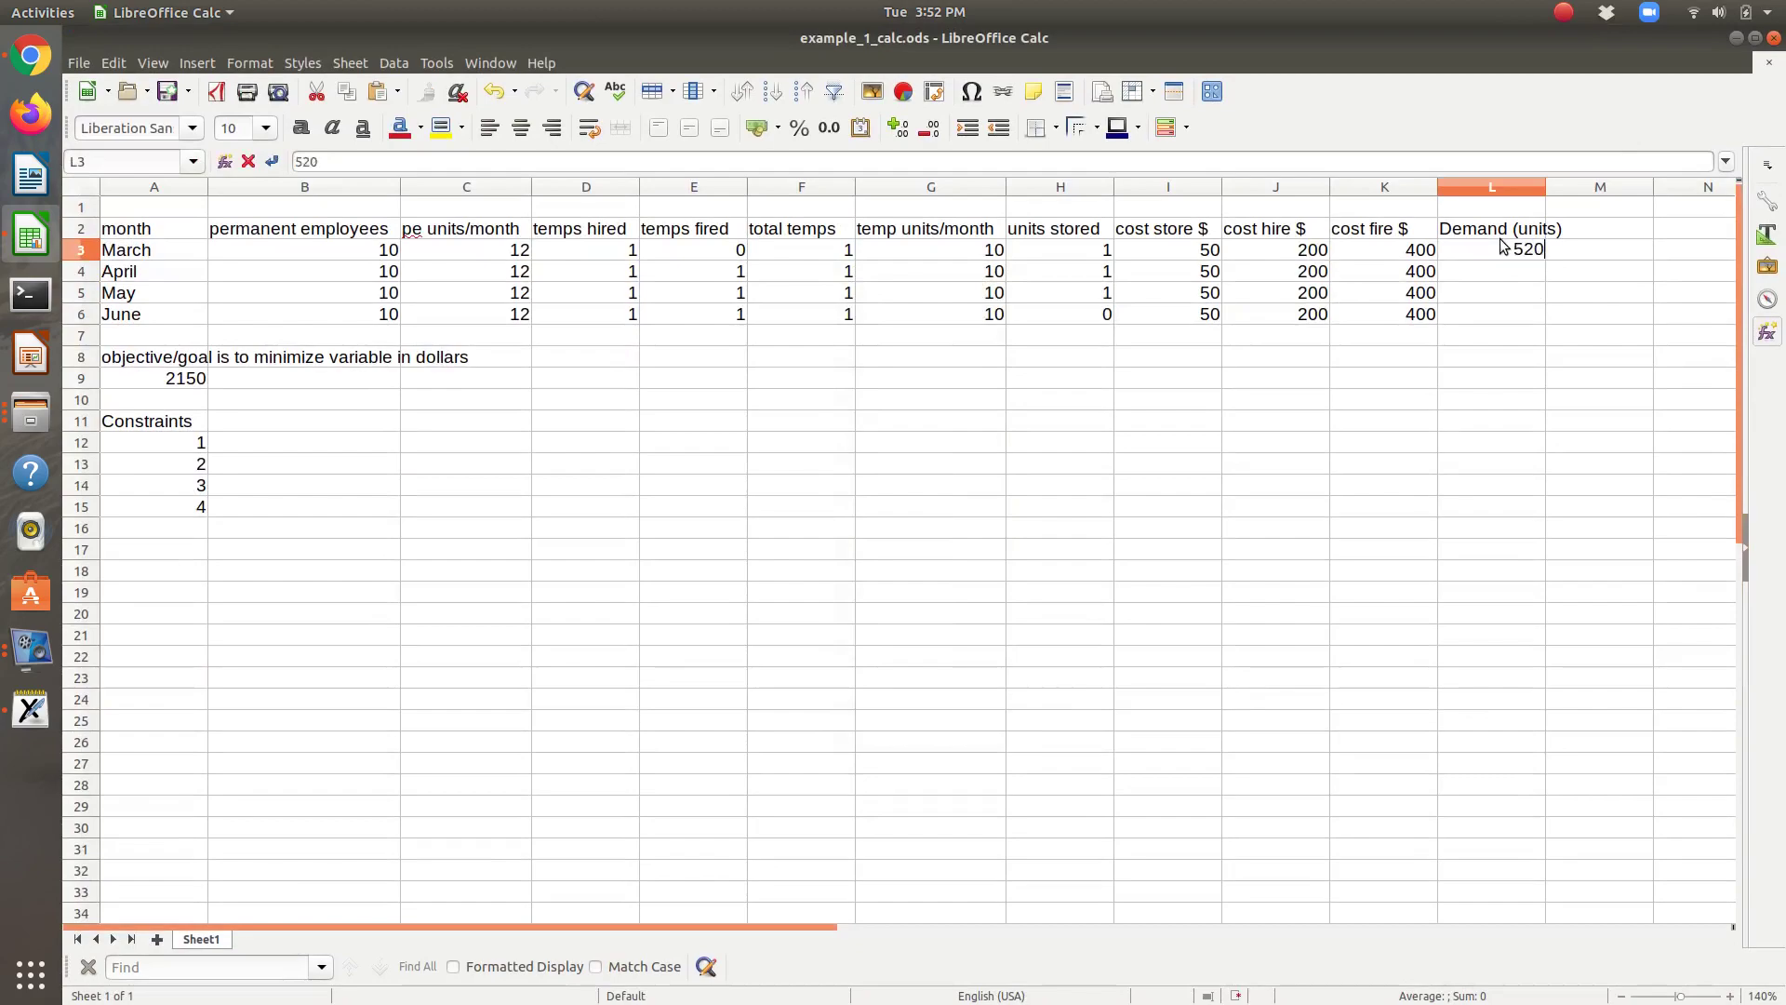
key(Return)
text(720)
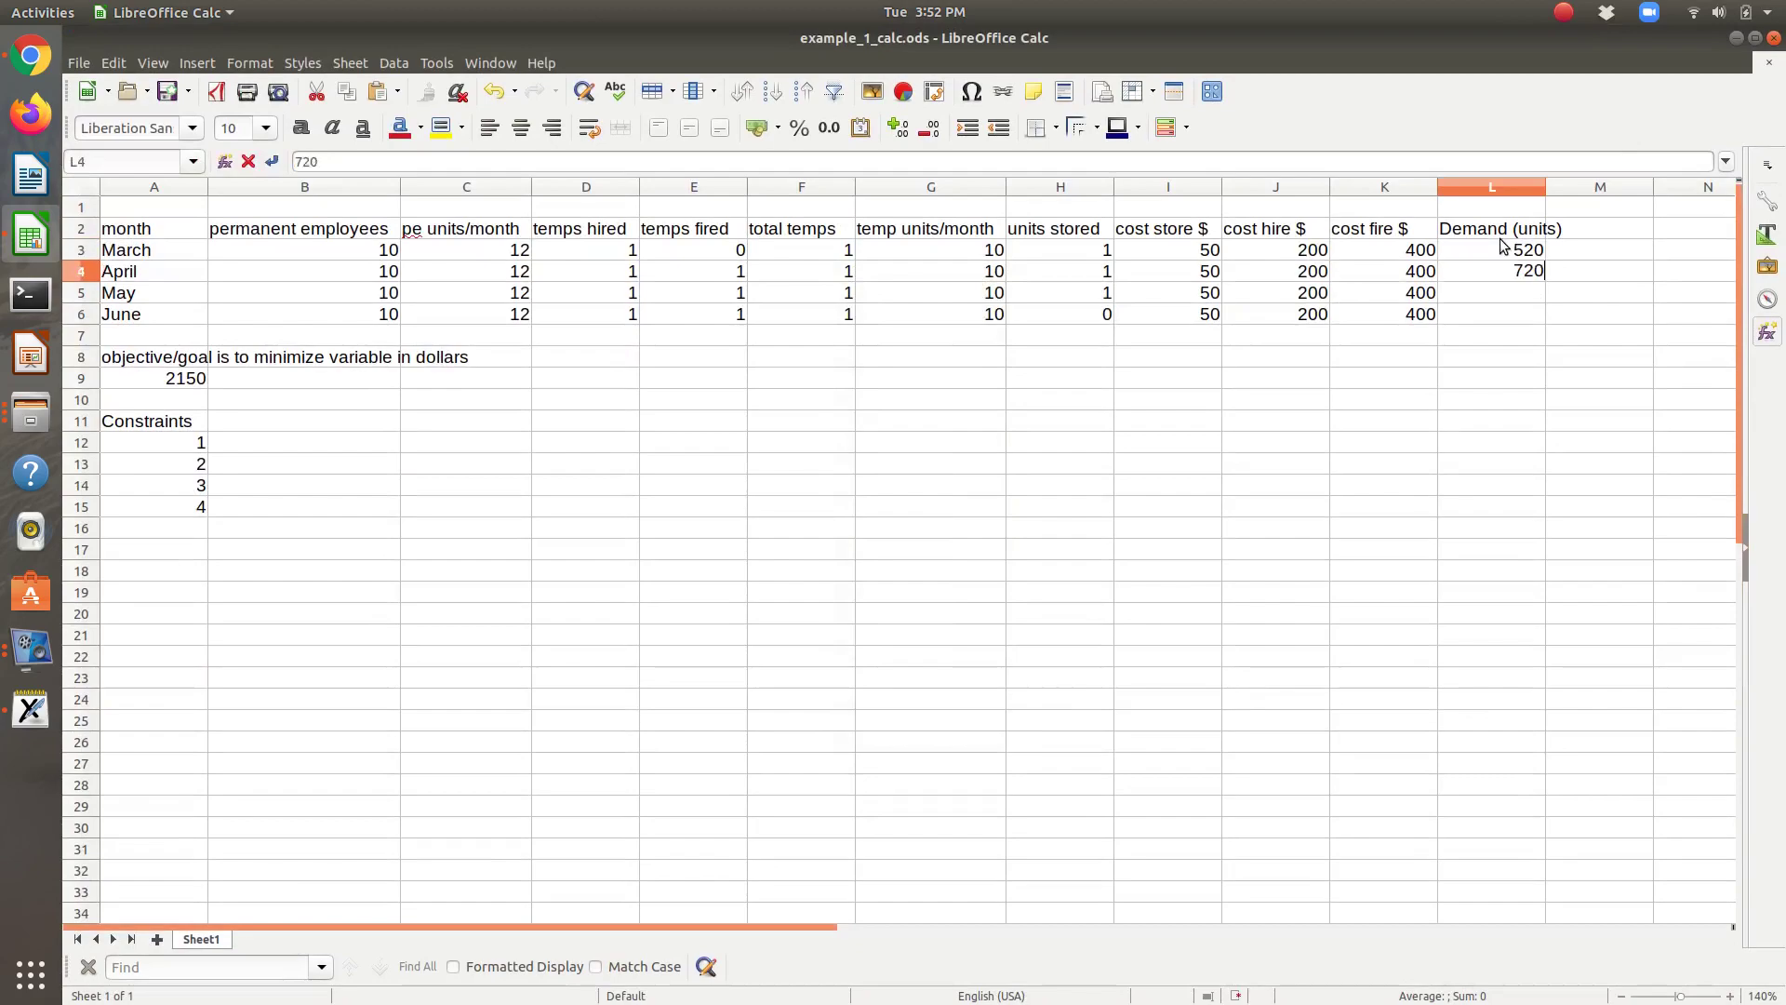
key(Return)
text(520)
key(Return)
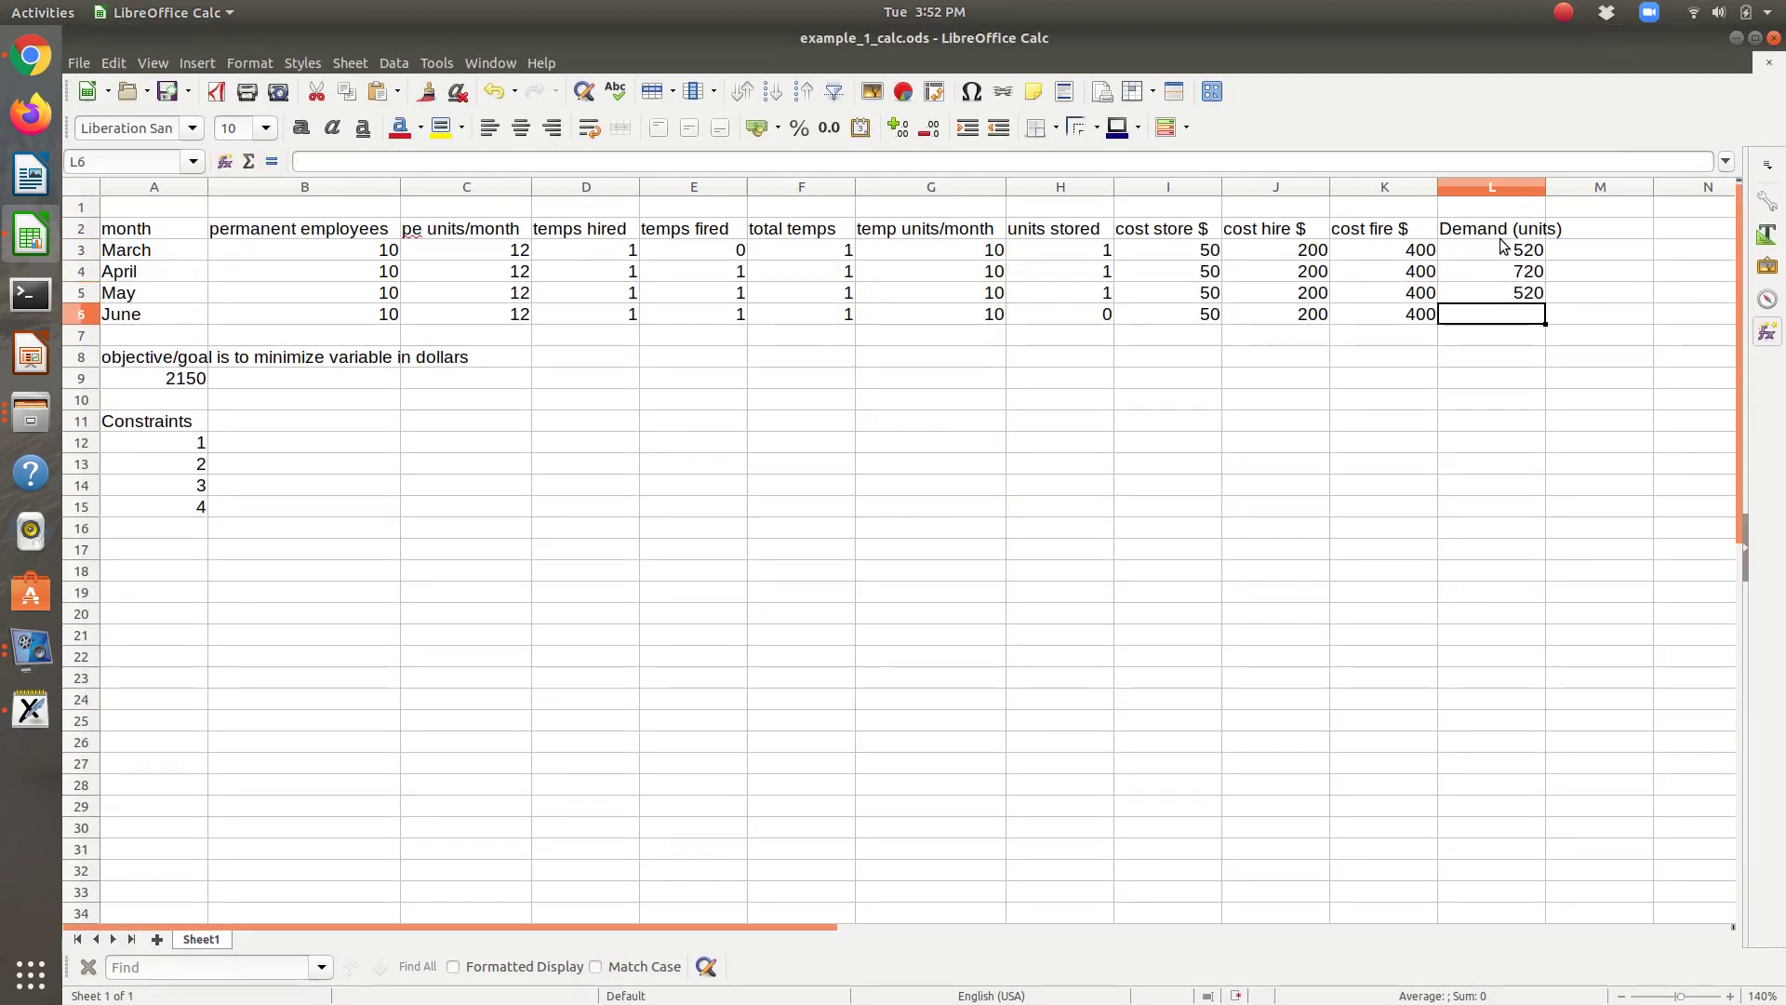
key(alt+Tab)
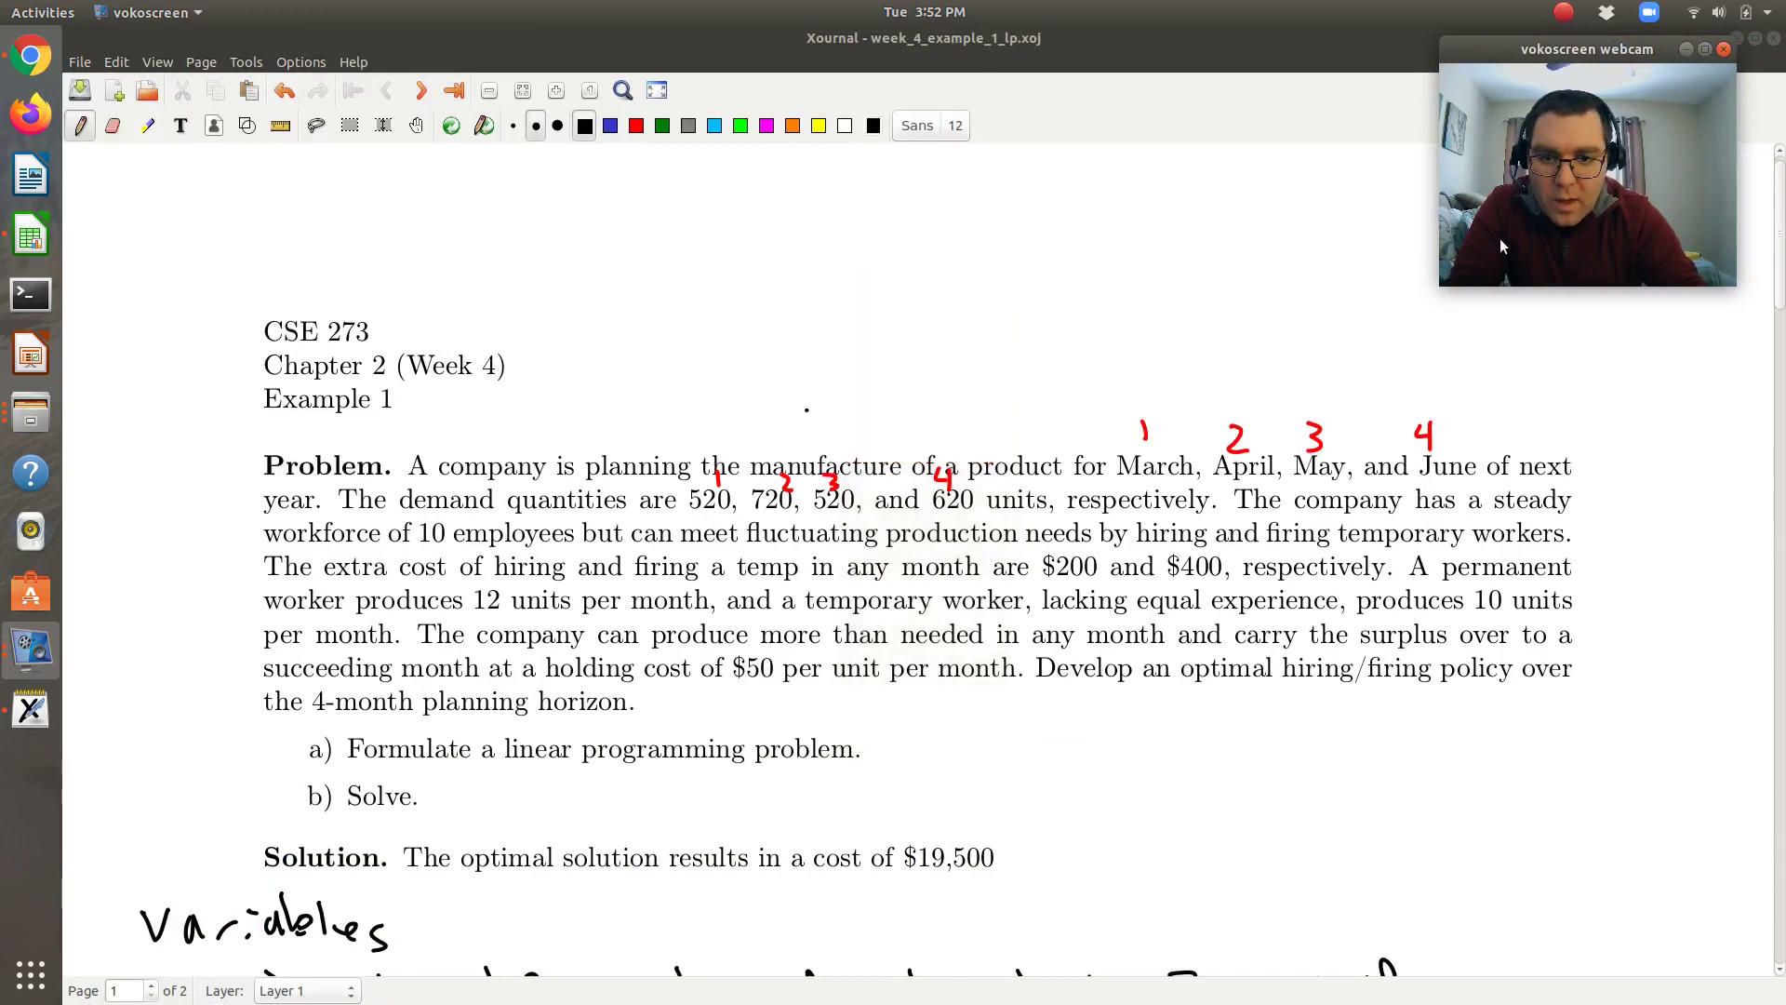
key(alt+Tab)
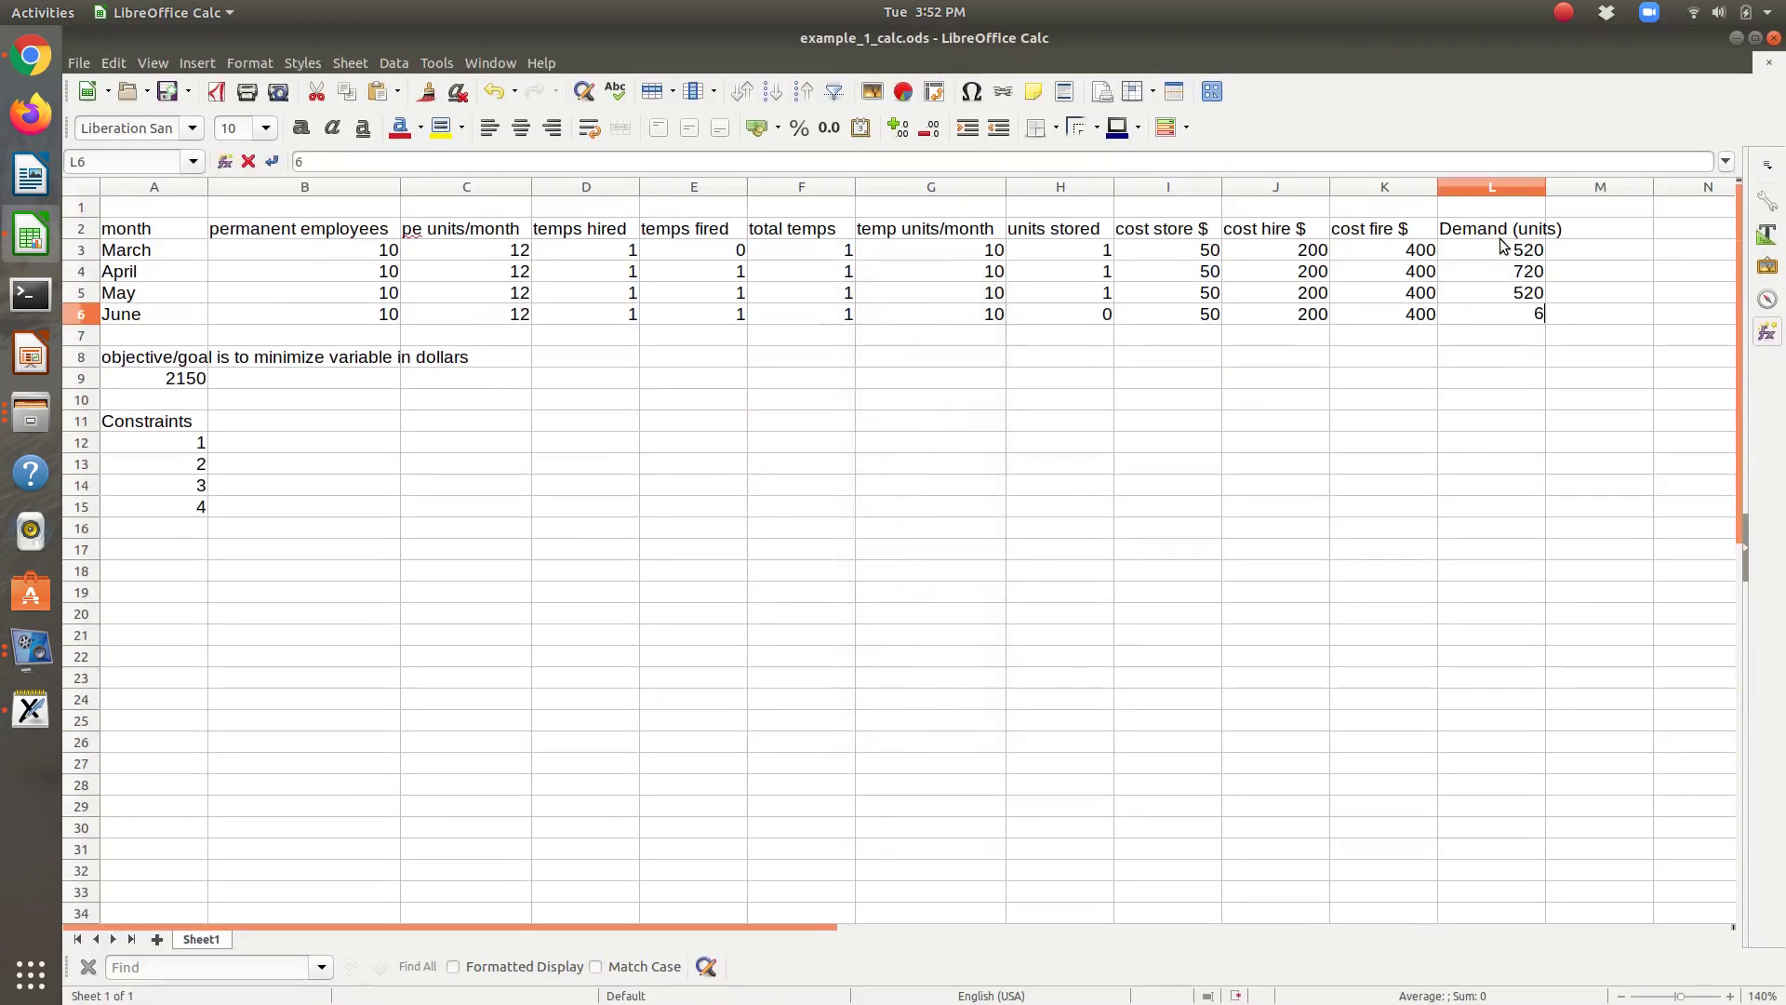
text(620)
key(Return)
key(alt+Tab)
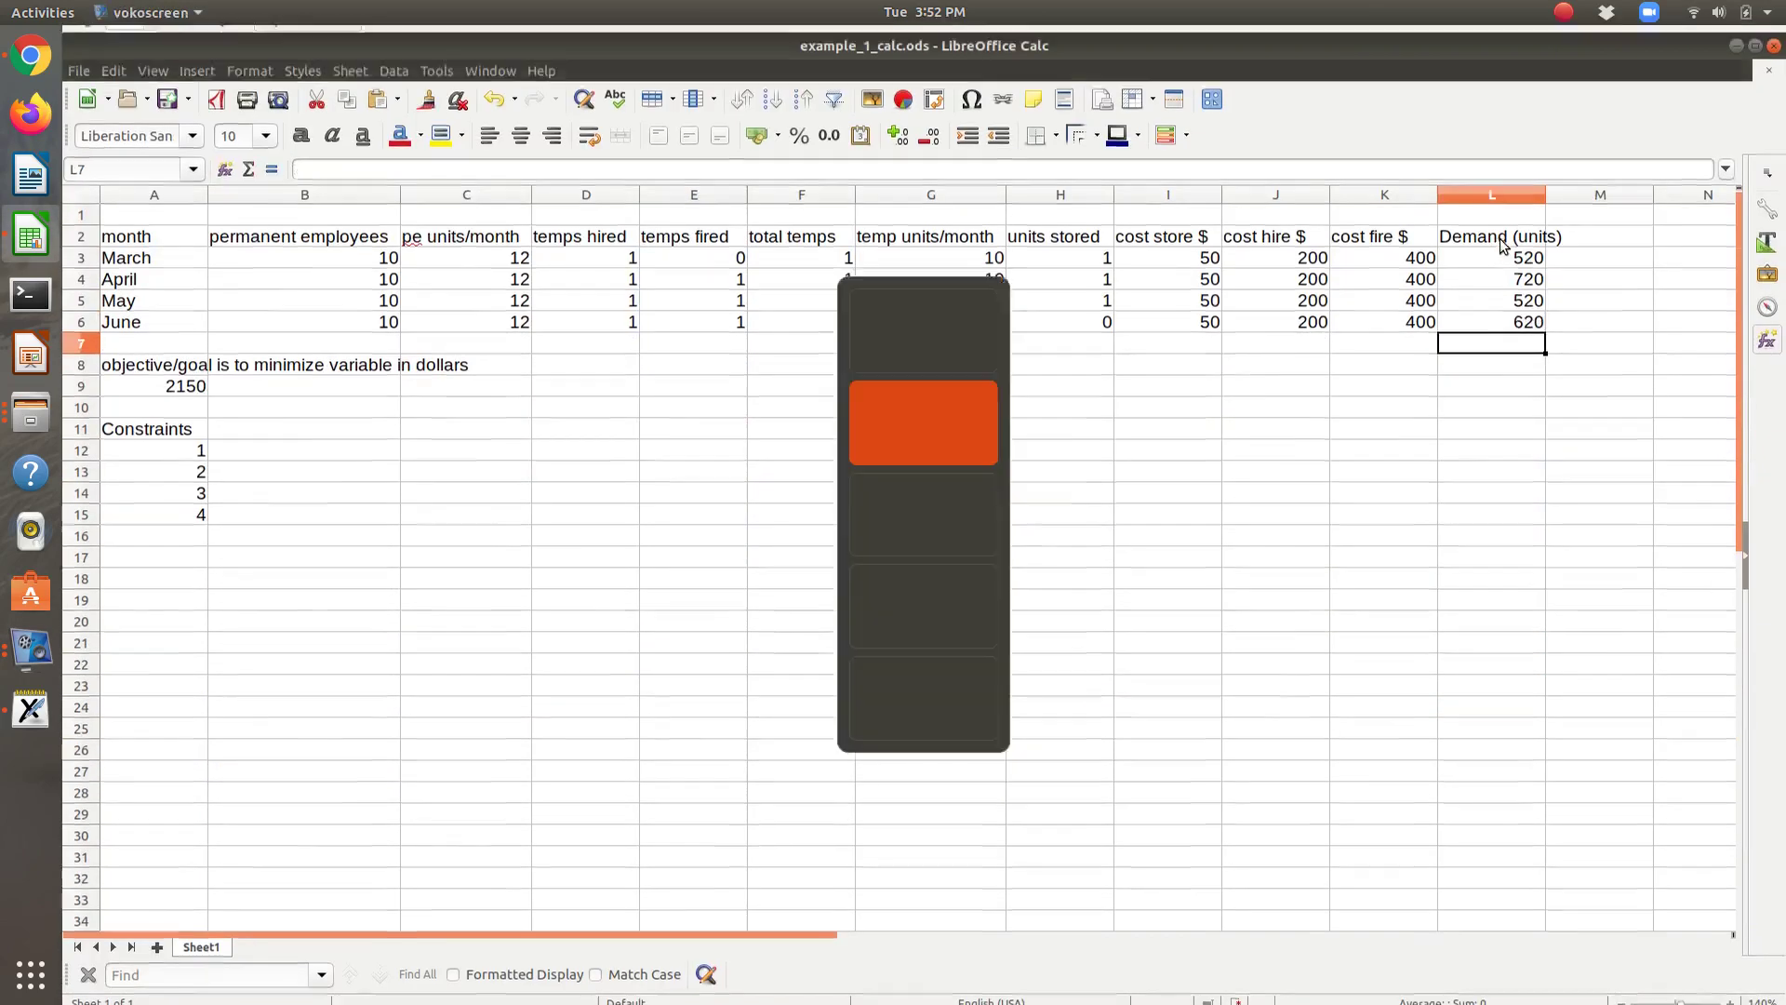
key(alt+Tab)
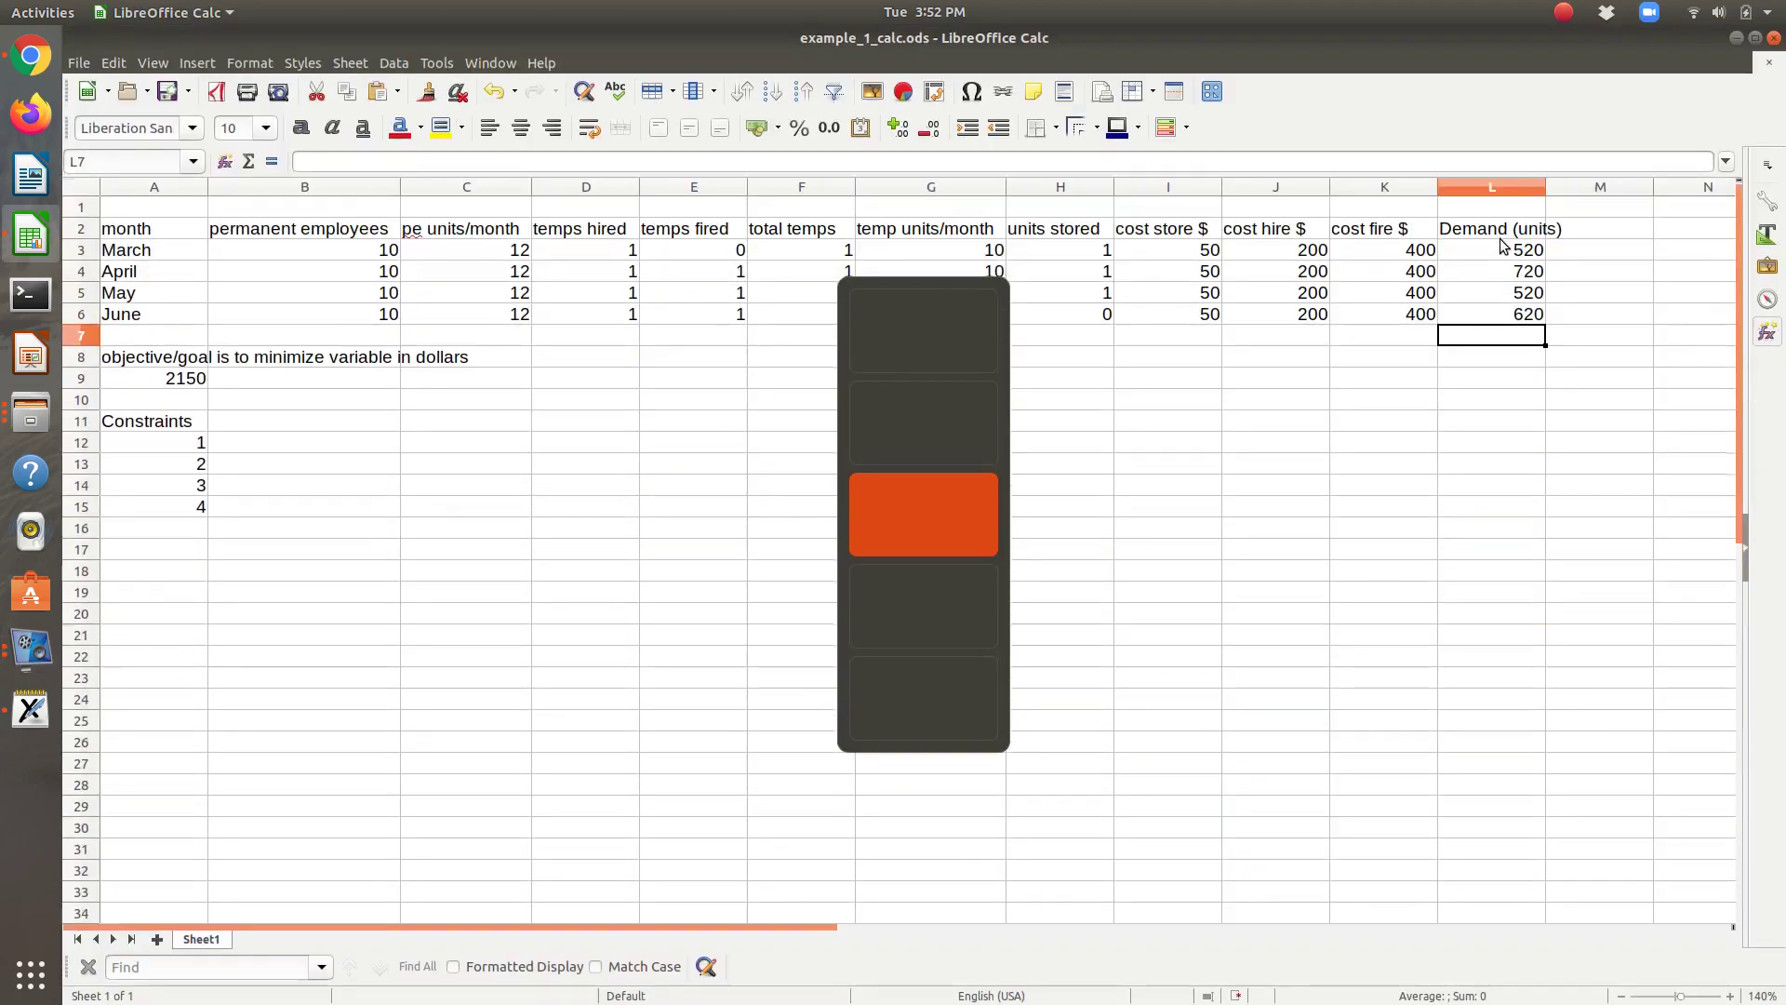
key(Down)
key(Down)
key(Down)
key(Down)
key(Down)
key(Left)
key(Left)
key(Left)
key(Left)
key(Left)
key(Left)
key(Left)
key(Left)
key(Left)
key(Left)
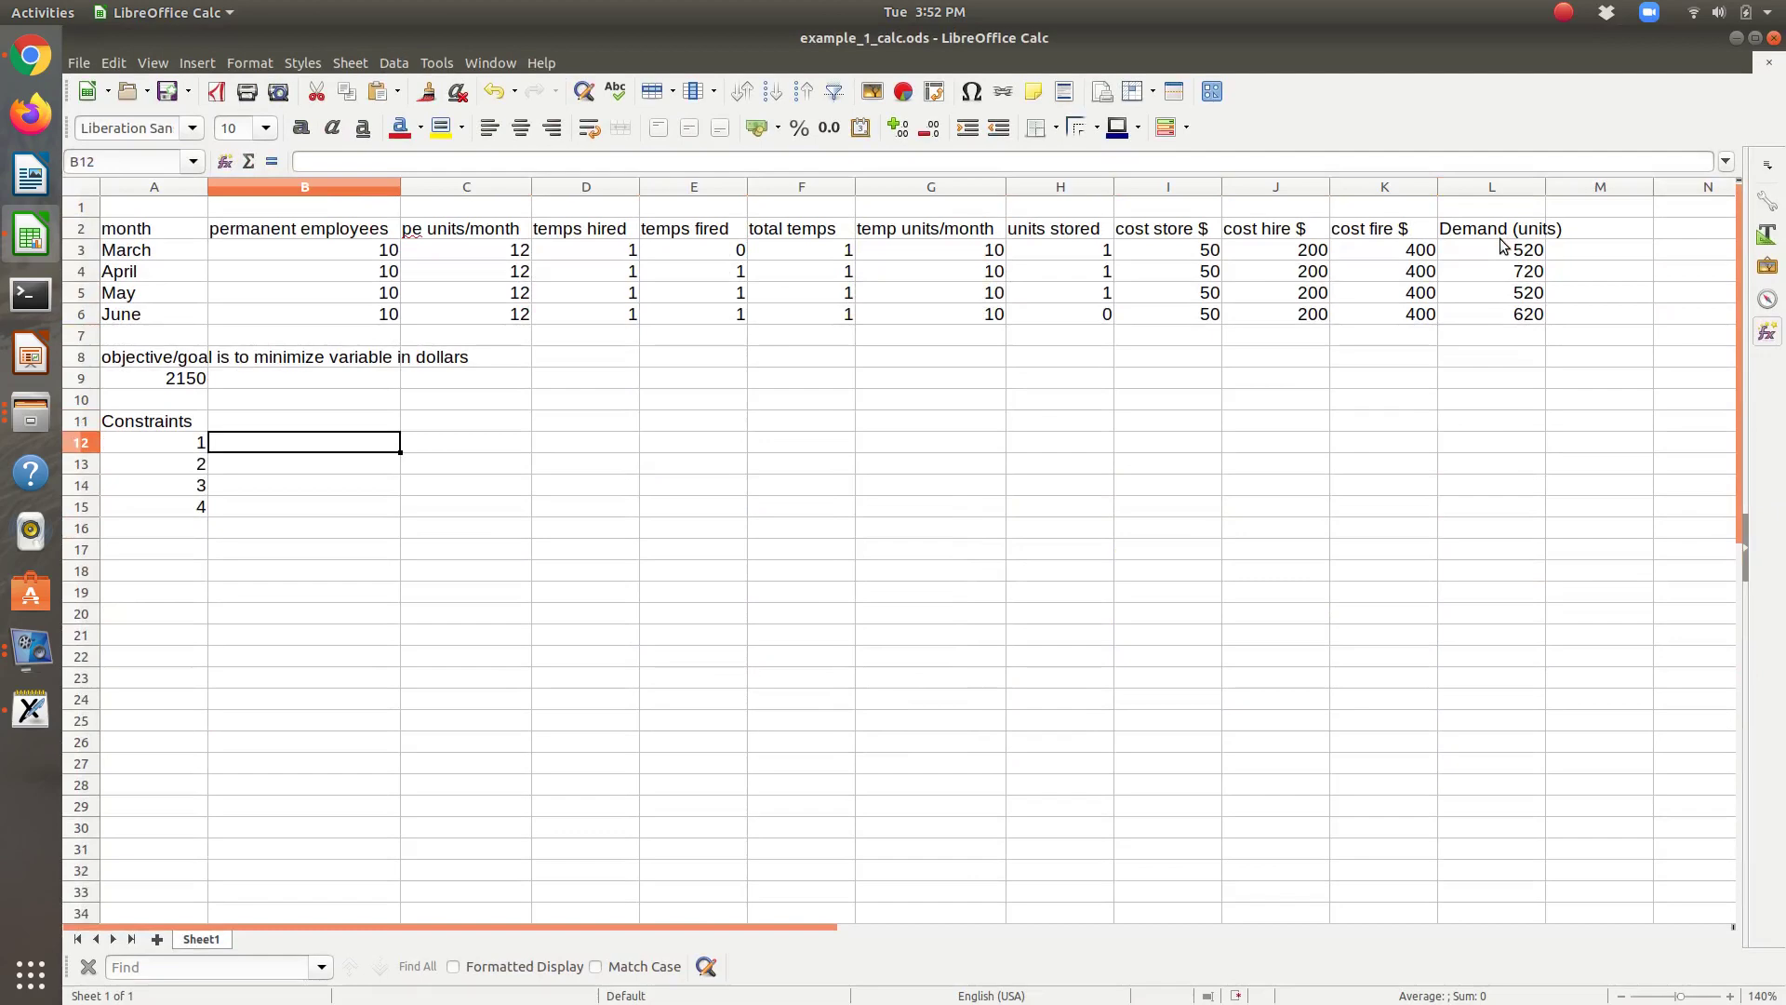
Enter =L3+H3 in B12 as March's demand plus stored units
text(=)
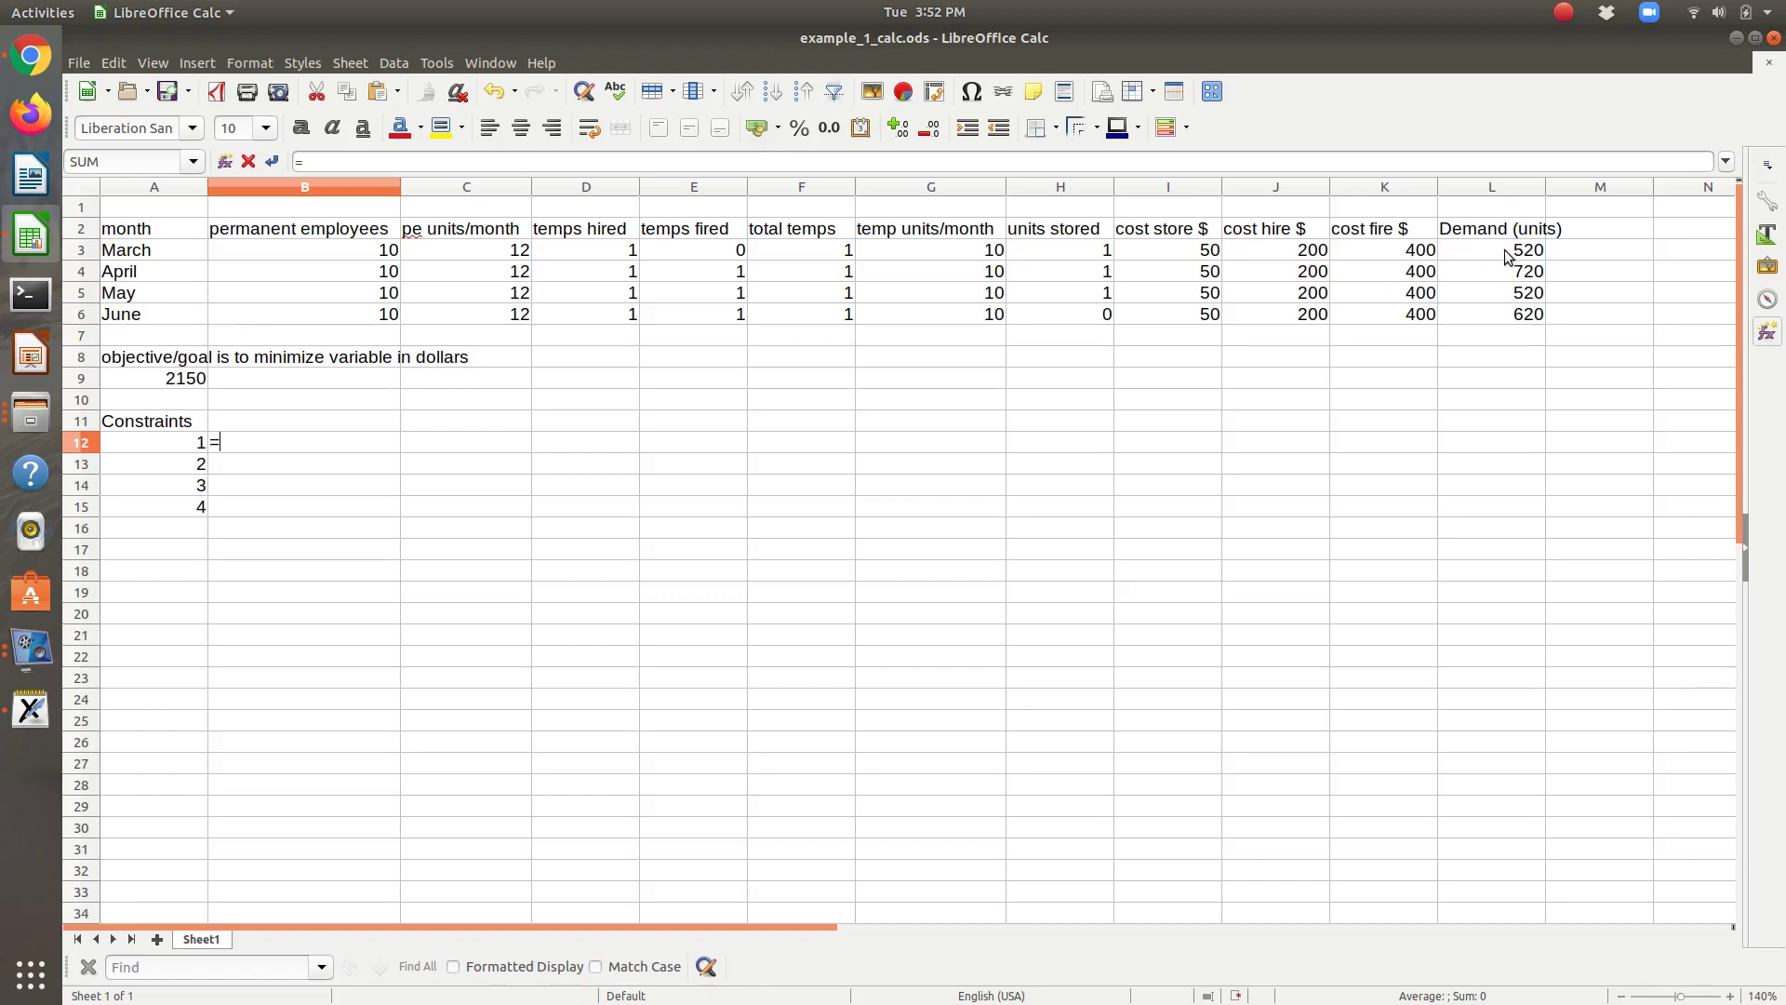
click(1508, 253)
text(+)
click(1068, 242)
key(Tab)
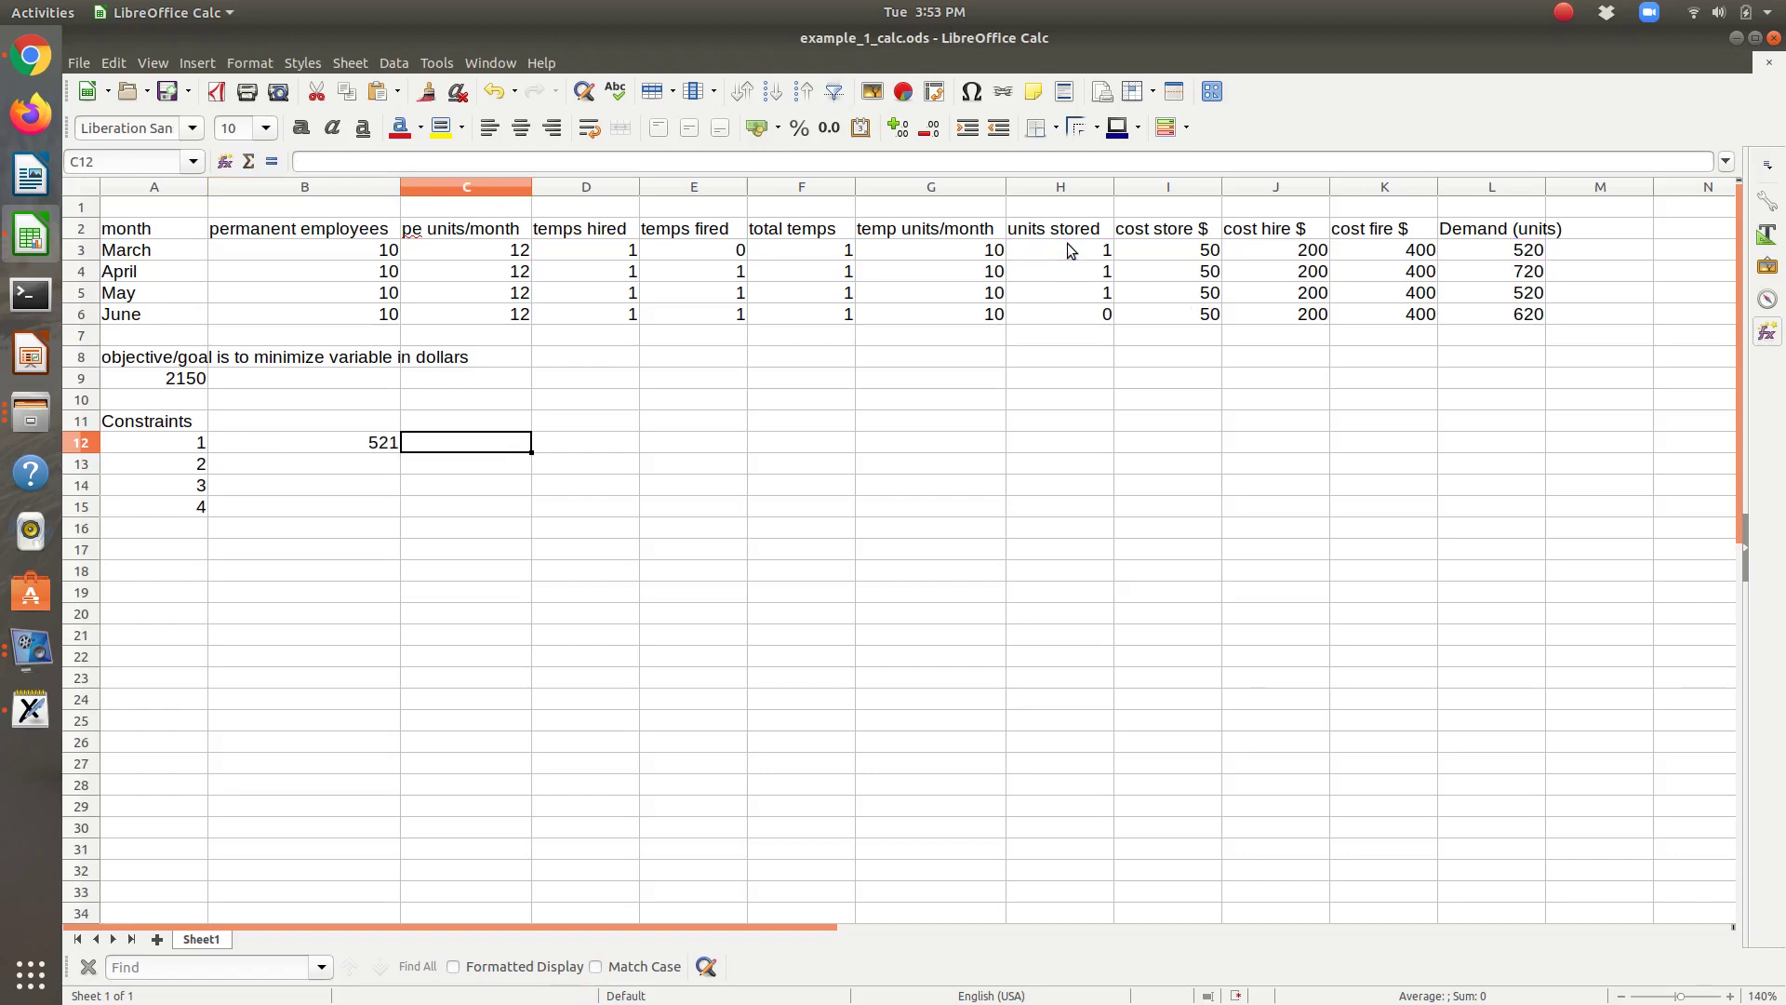
Enter March's production formula =B3*C3+F3*G3 in C12
text(=)
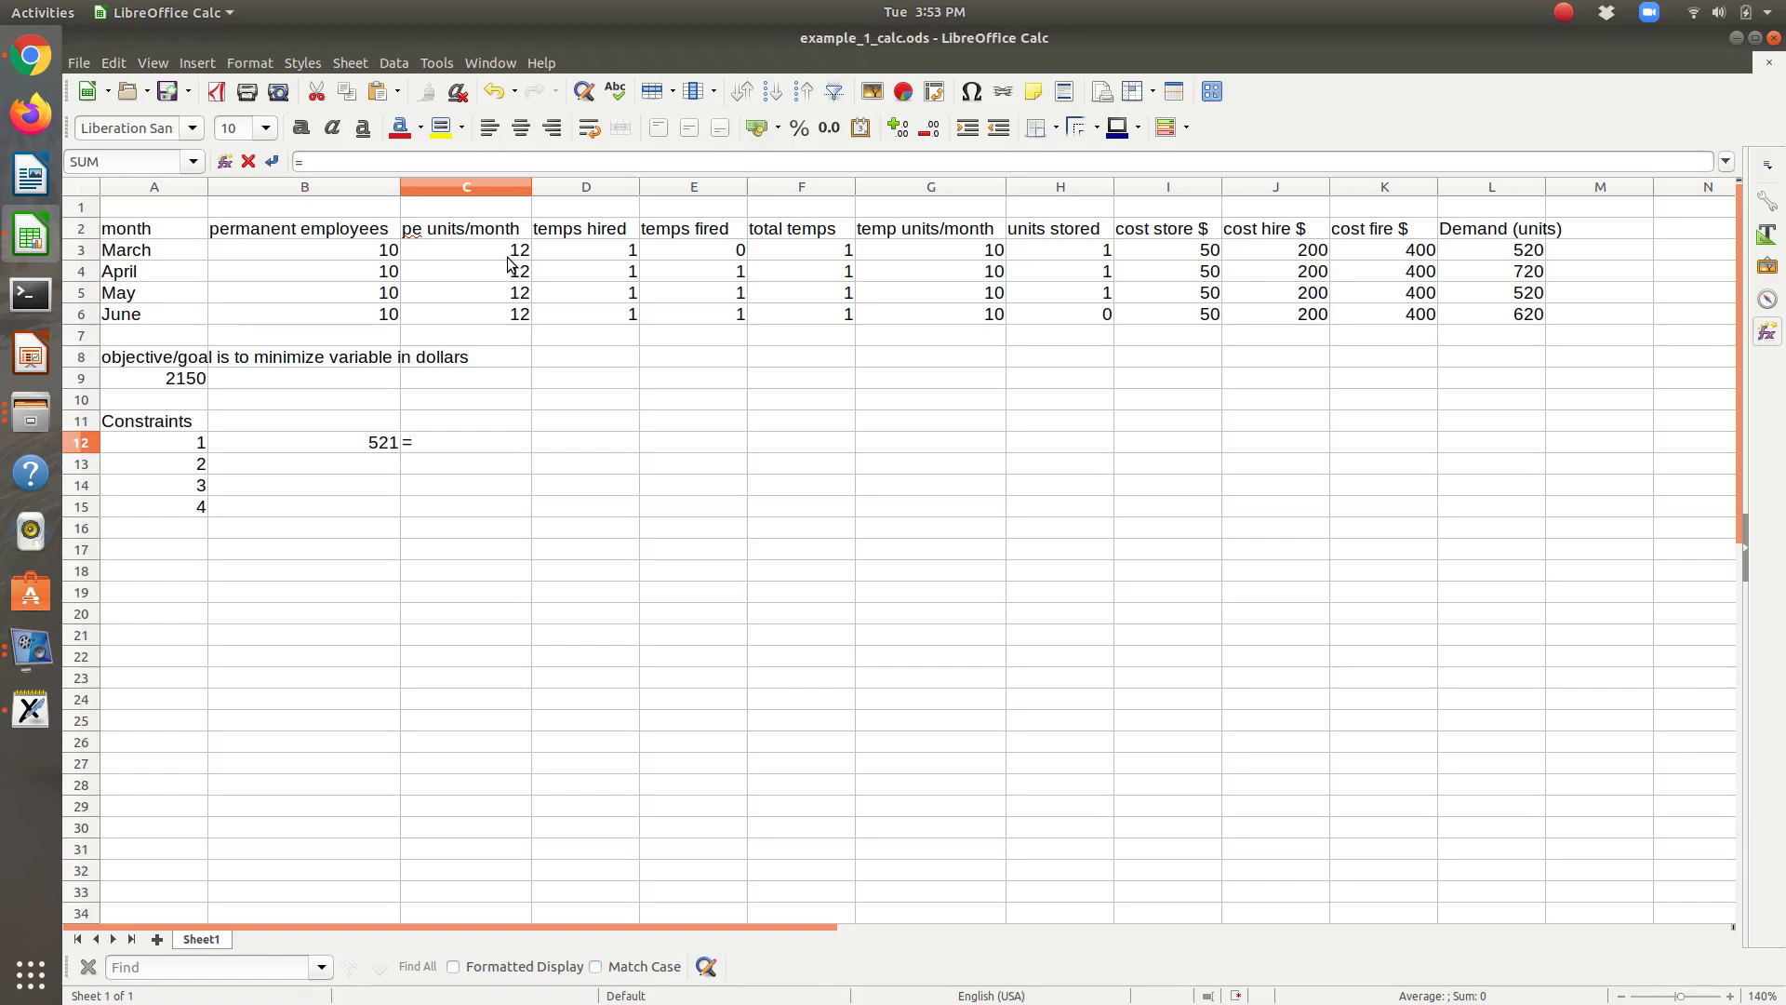
click(385, 258)
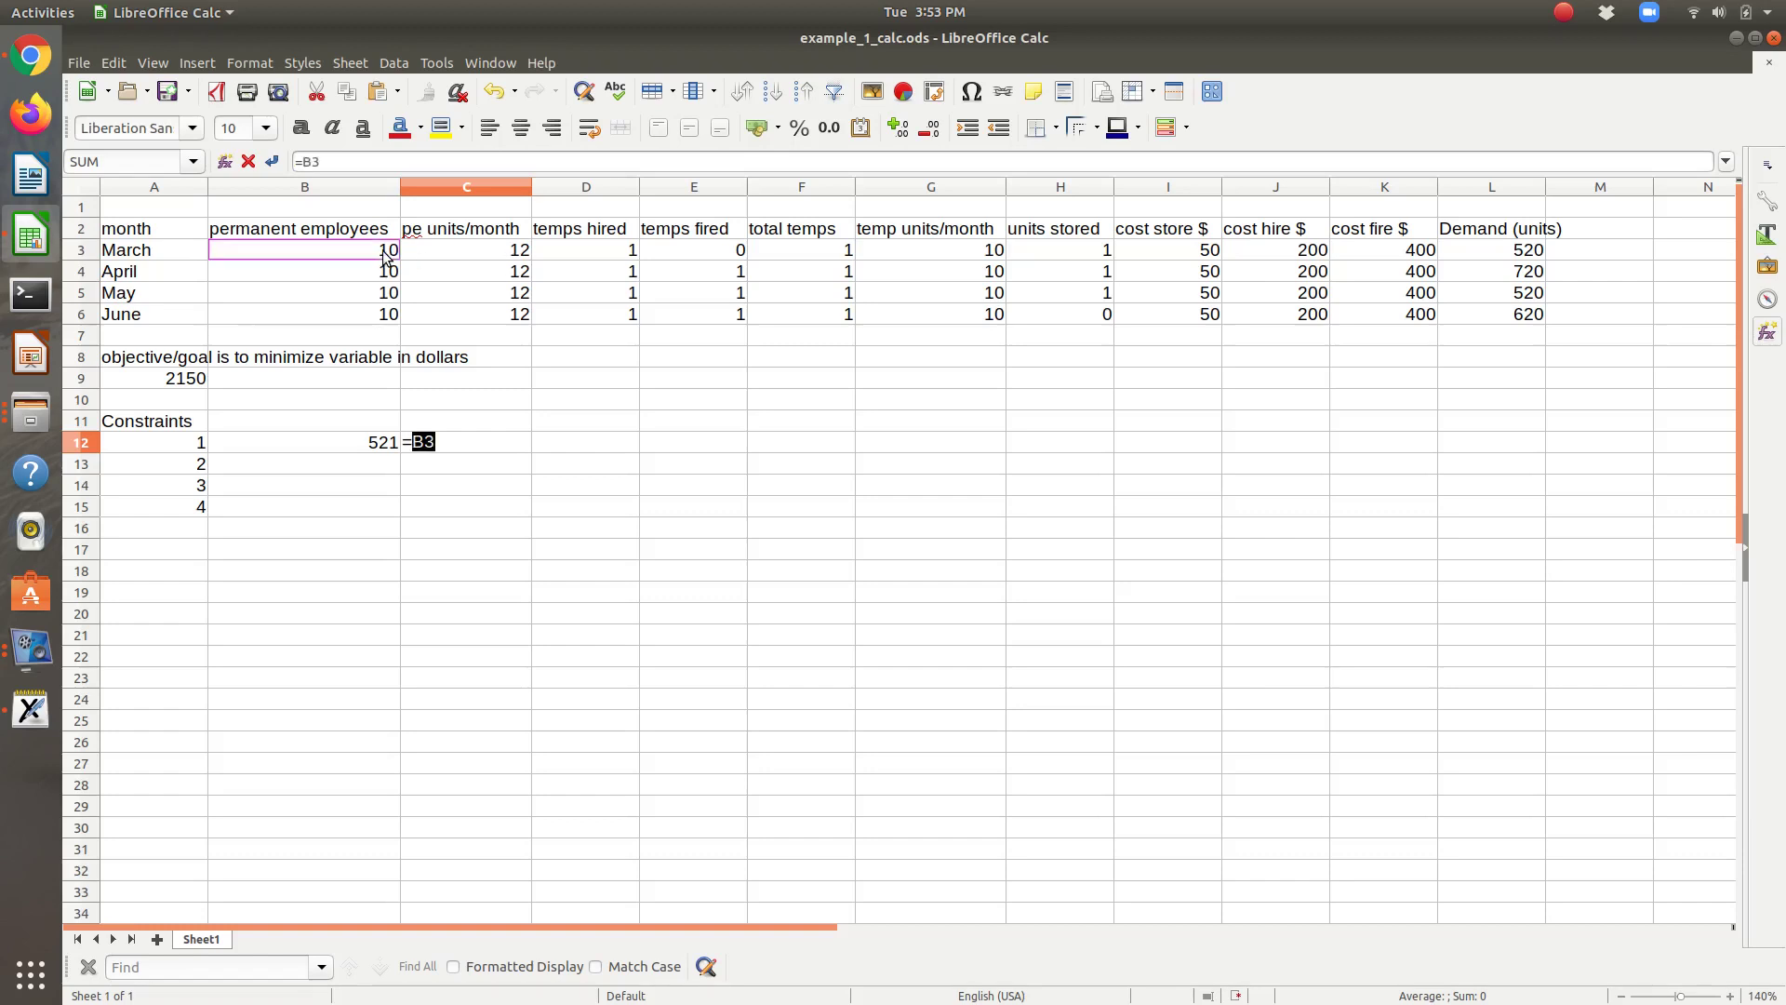
text(*)
click(439, 247)
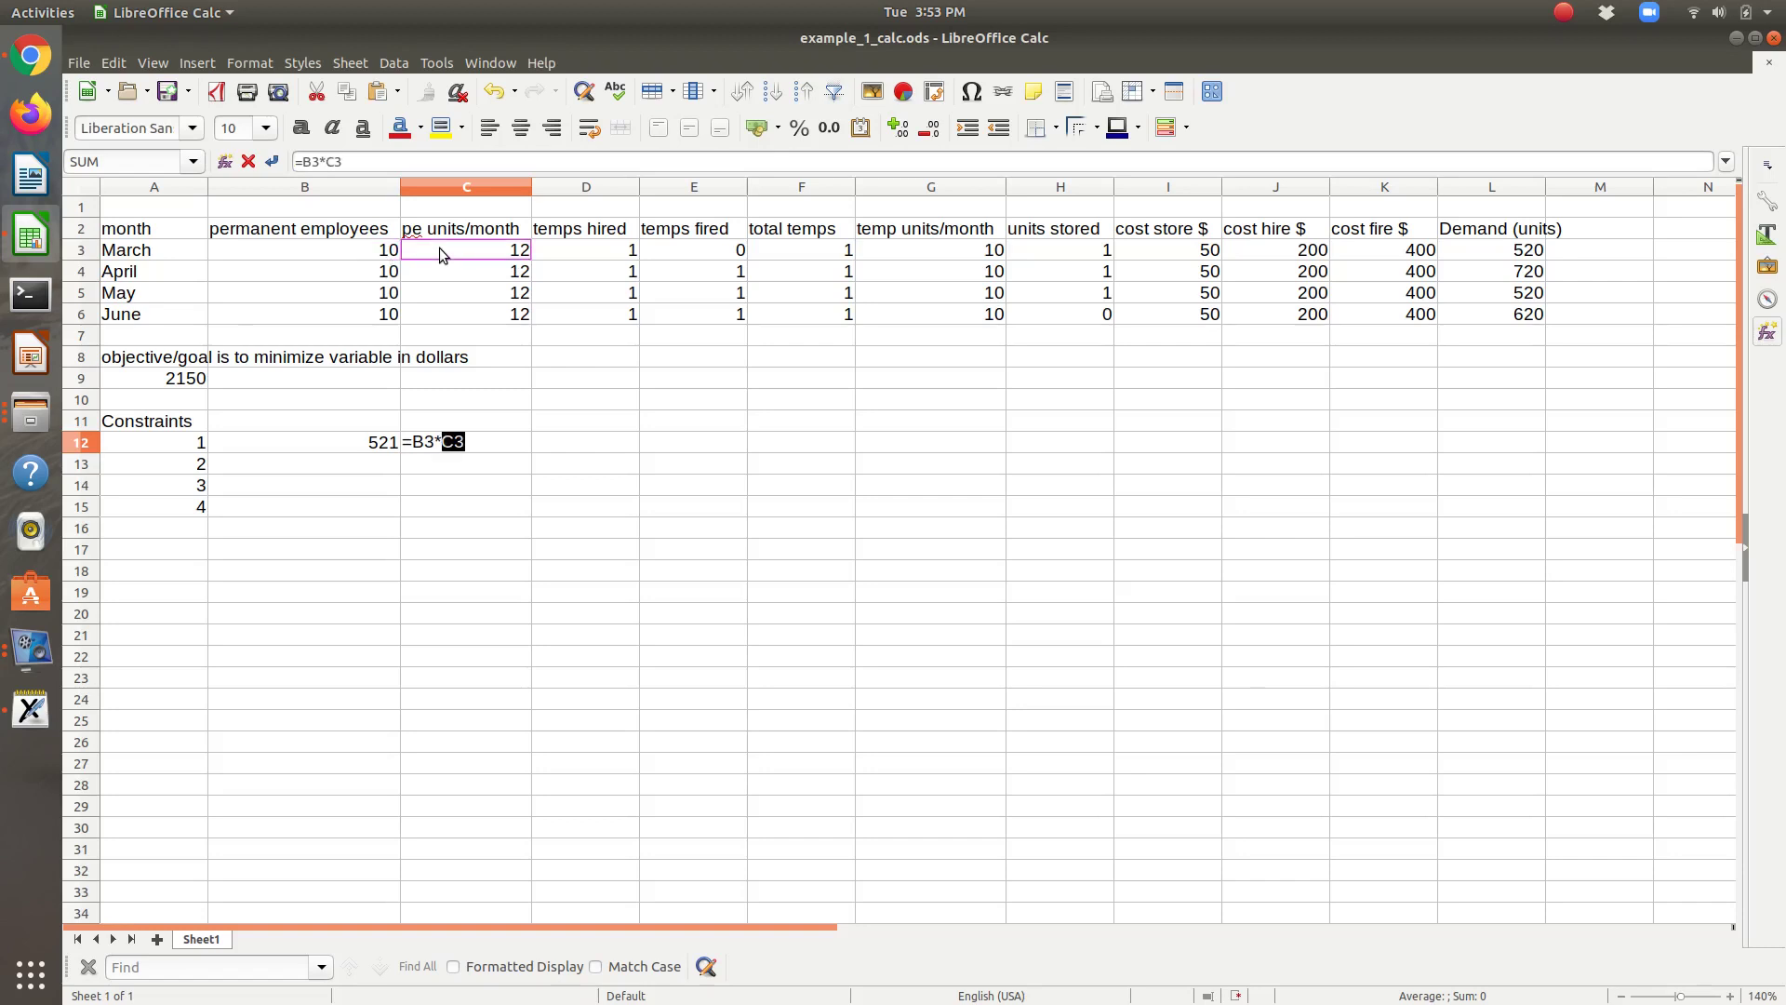
text(+)
click(773, 248)
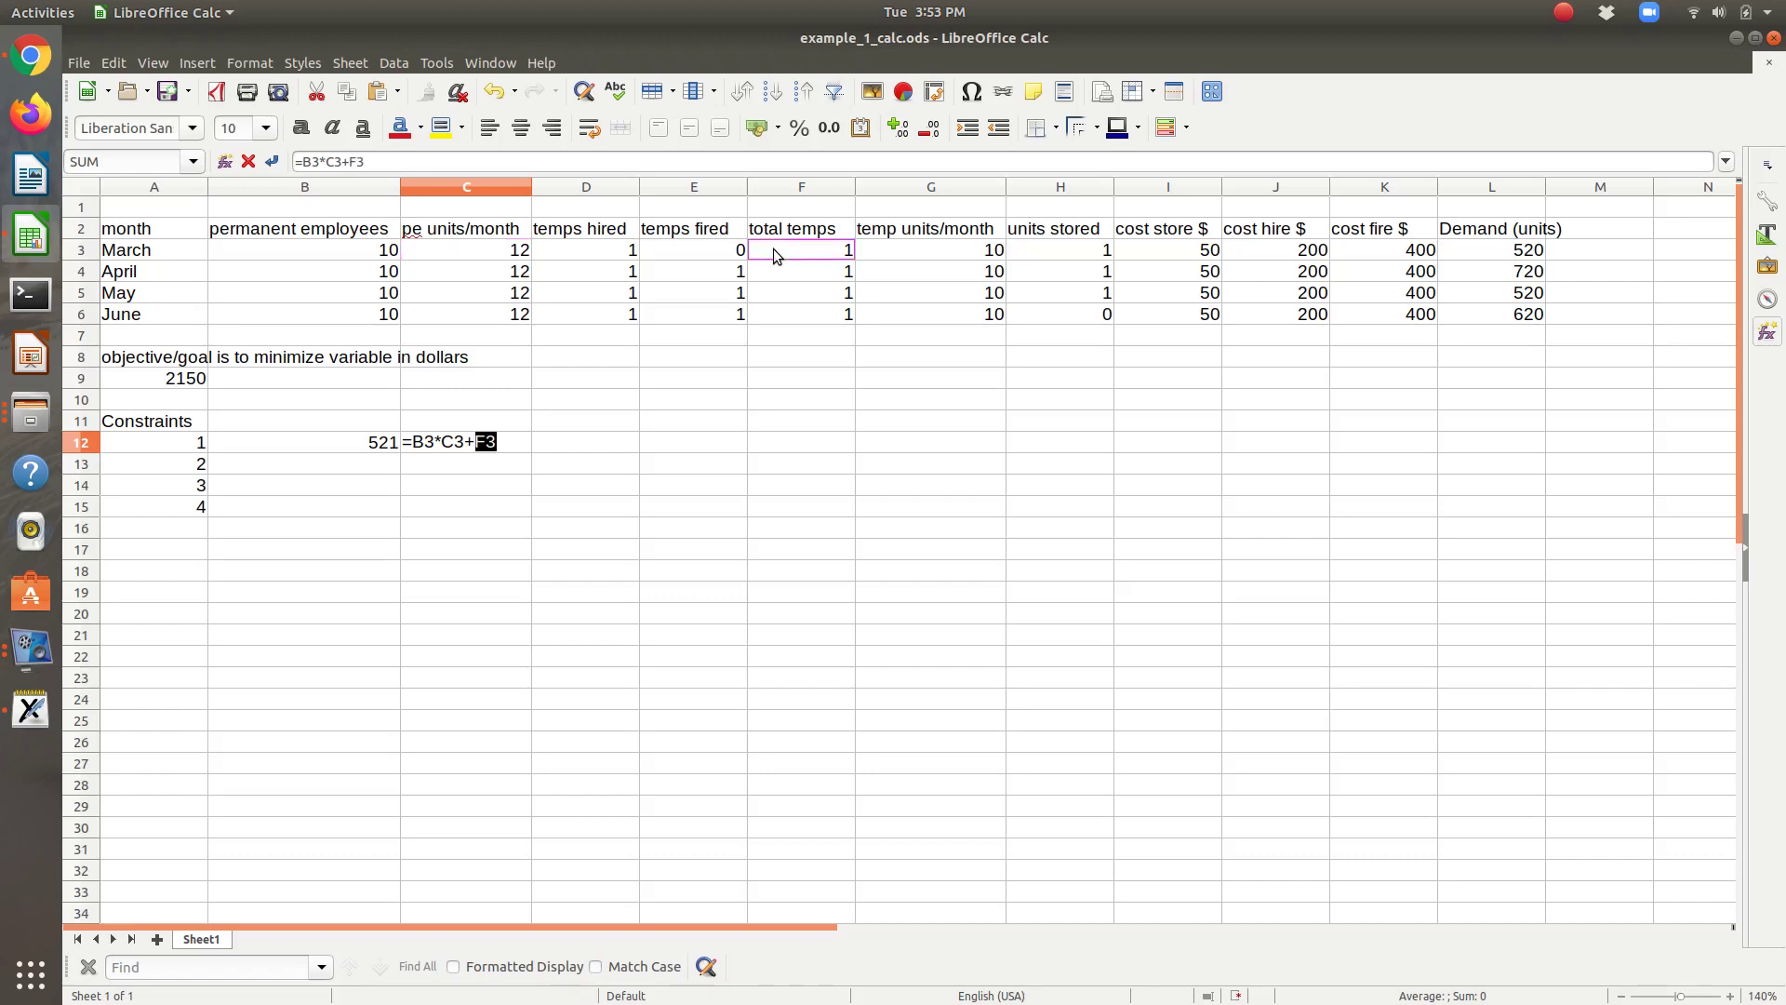
text(*)
click(895, 249)
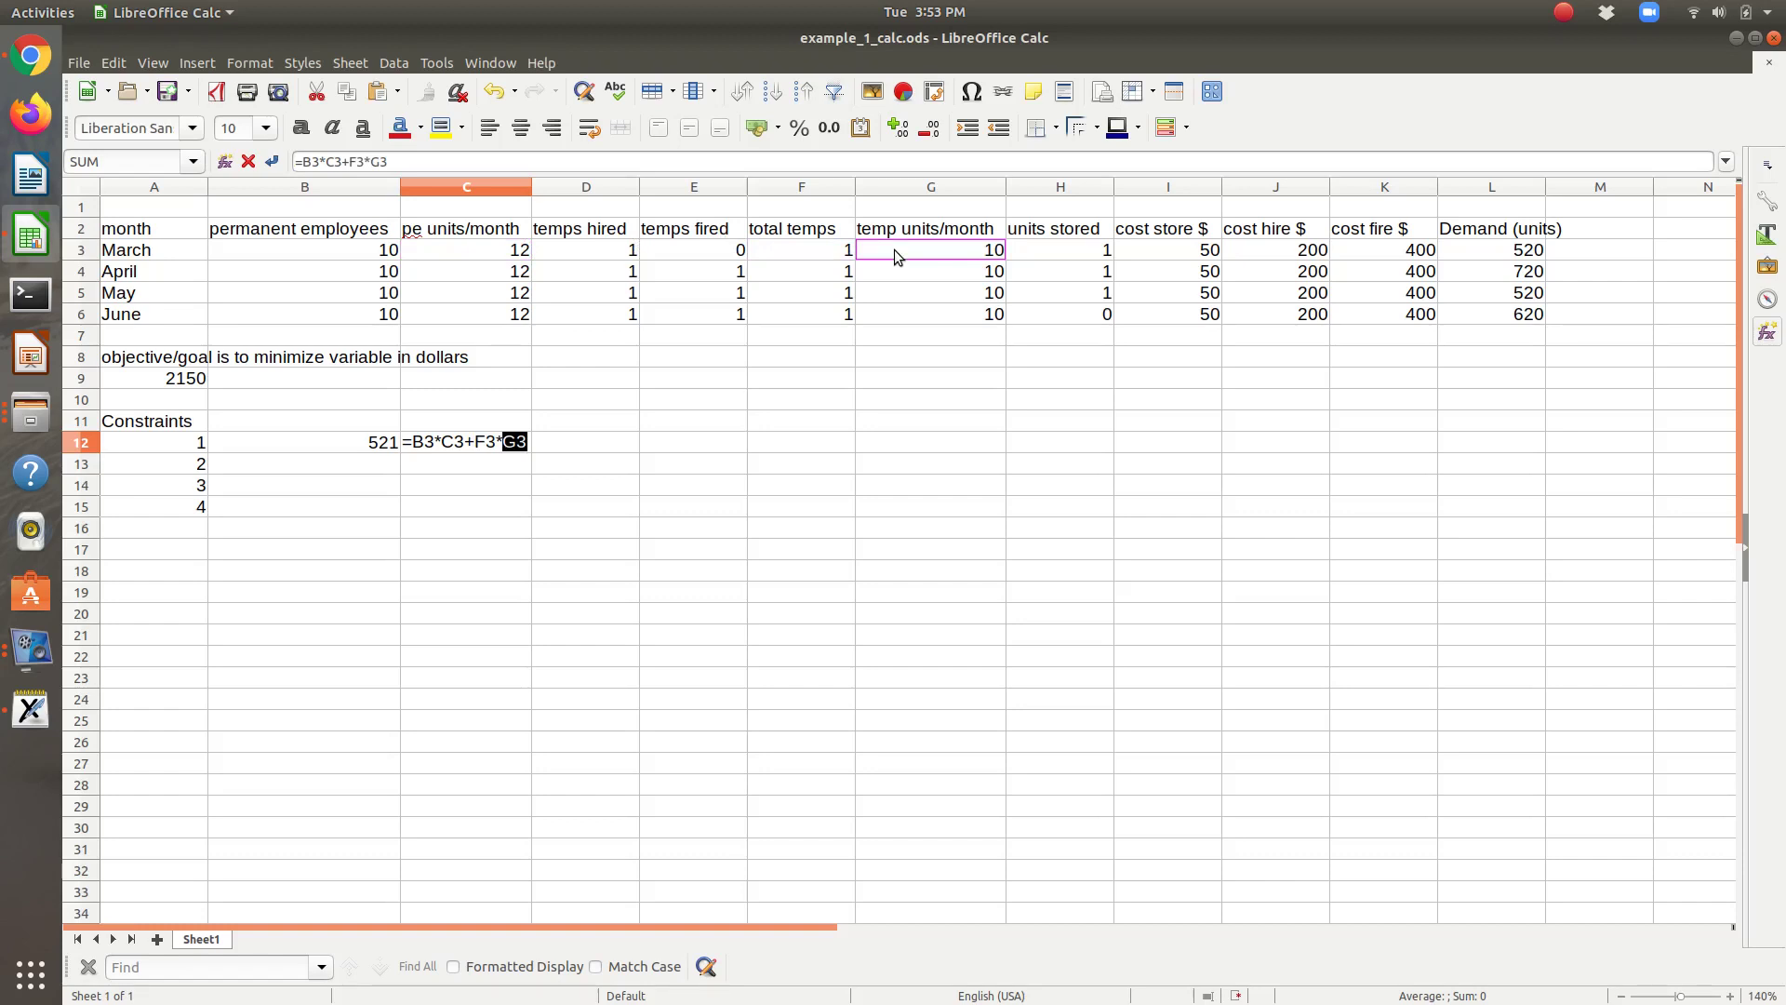
key(Return)
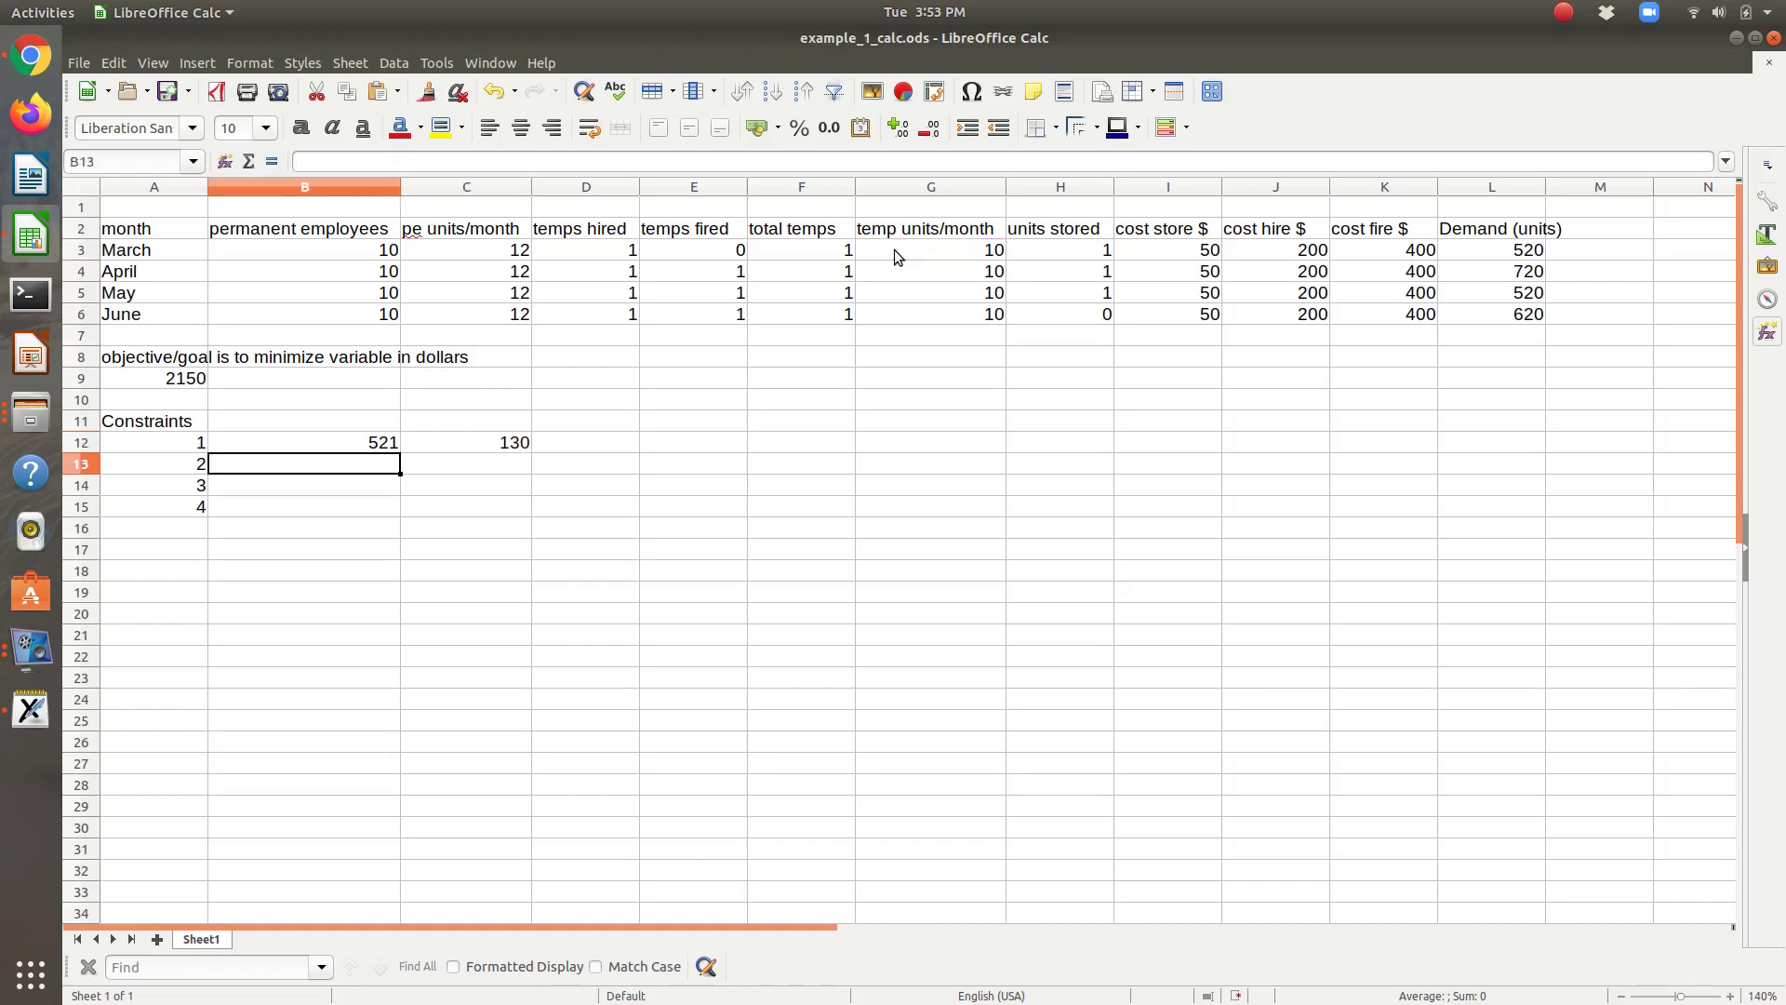
Enter =L4+H4 in B13 as April's demand plus stored units
text(=)
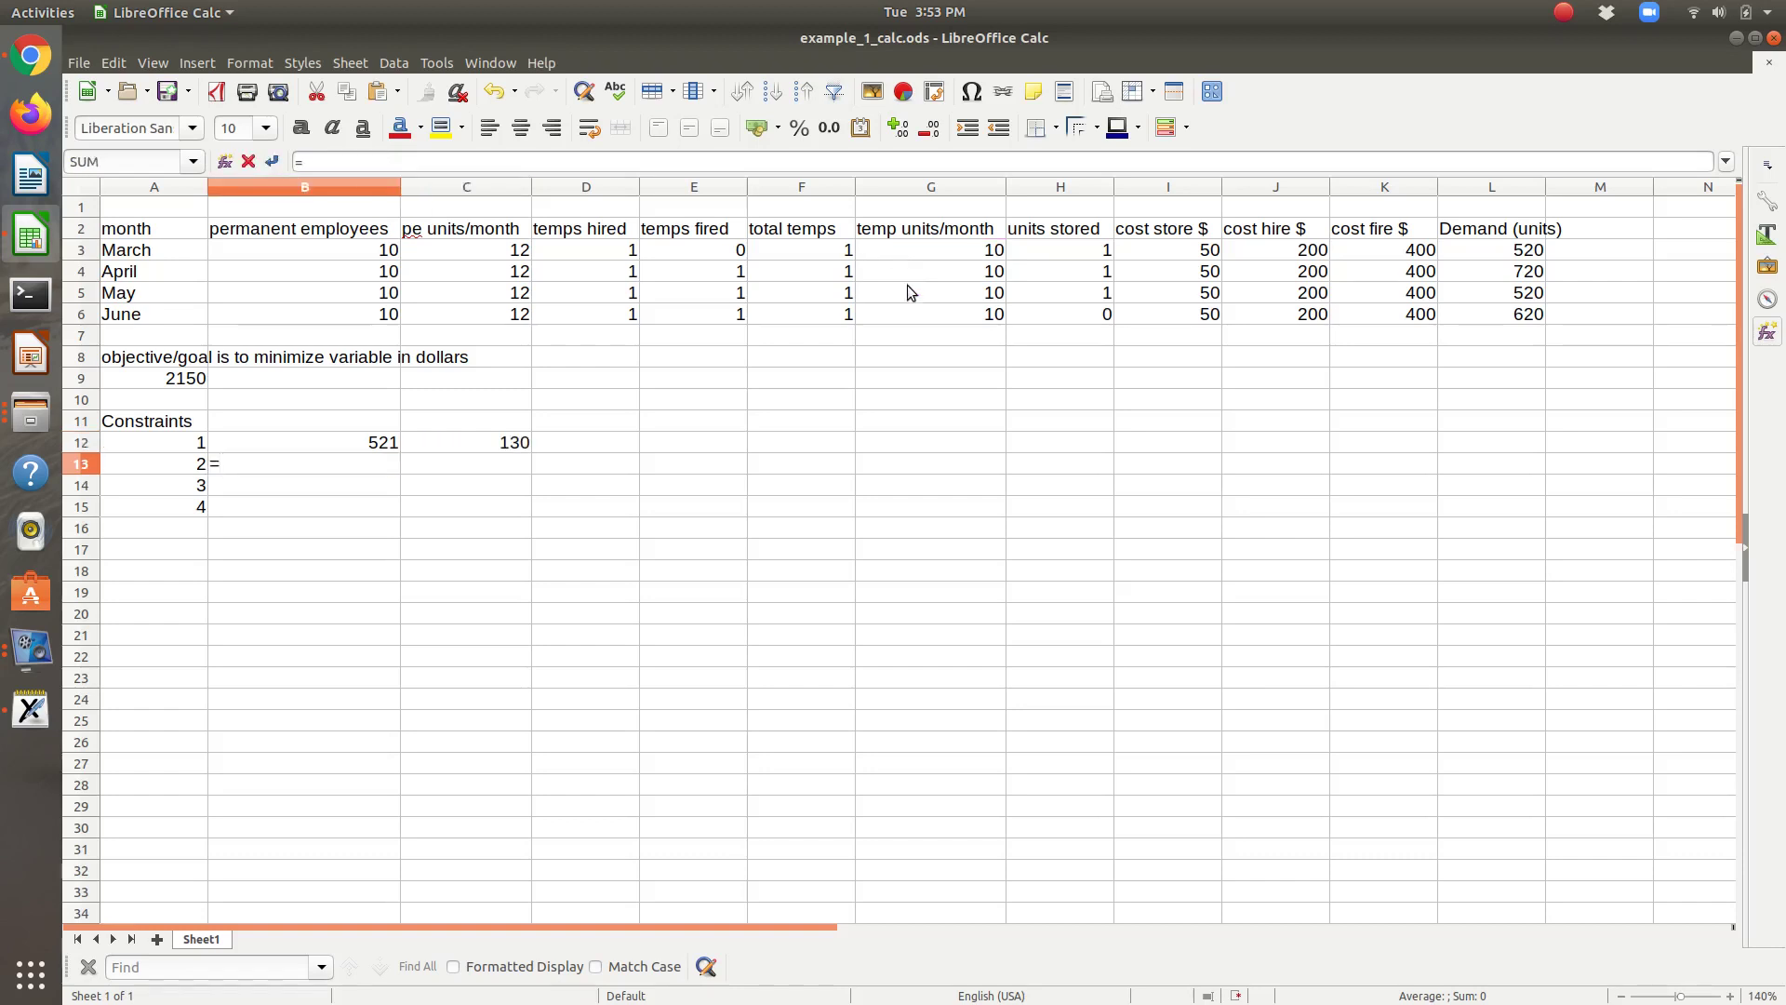
click(1464, 270)
text(+)
click(1094, 276)
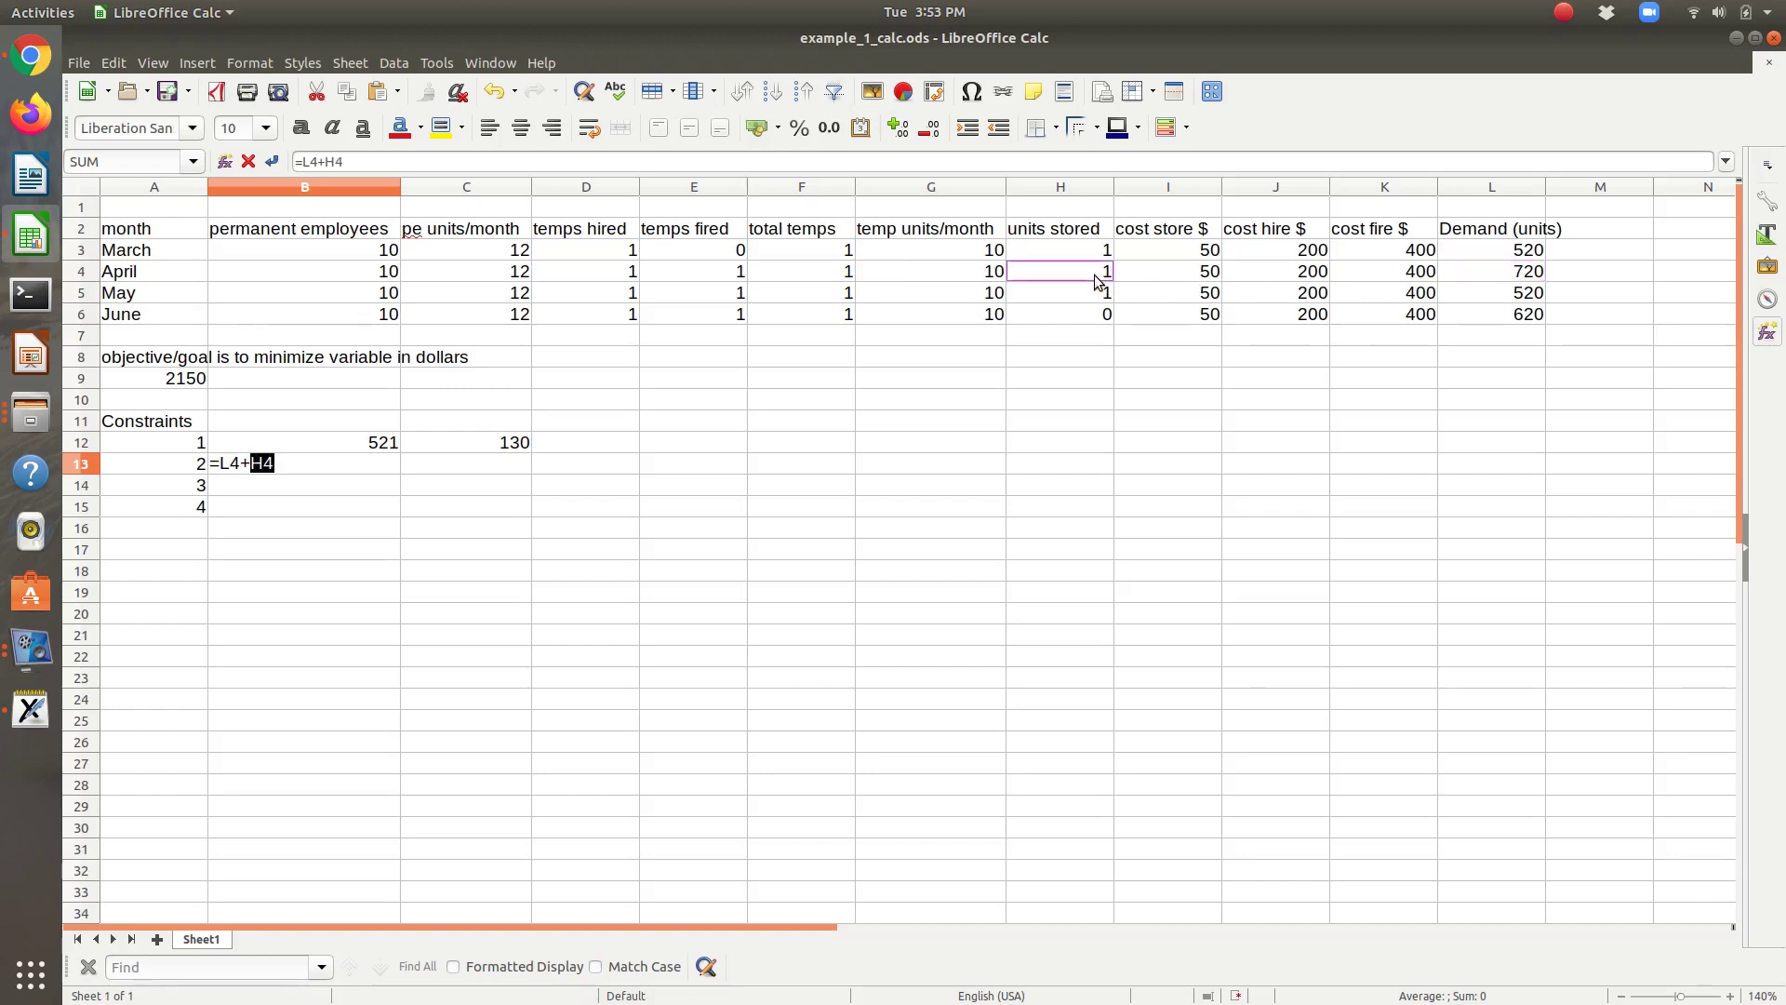
key(Tab)
Enter April's production formula =B4*C4+F4*G4+H3 in C13
text(=)
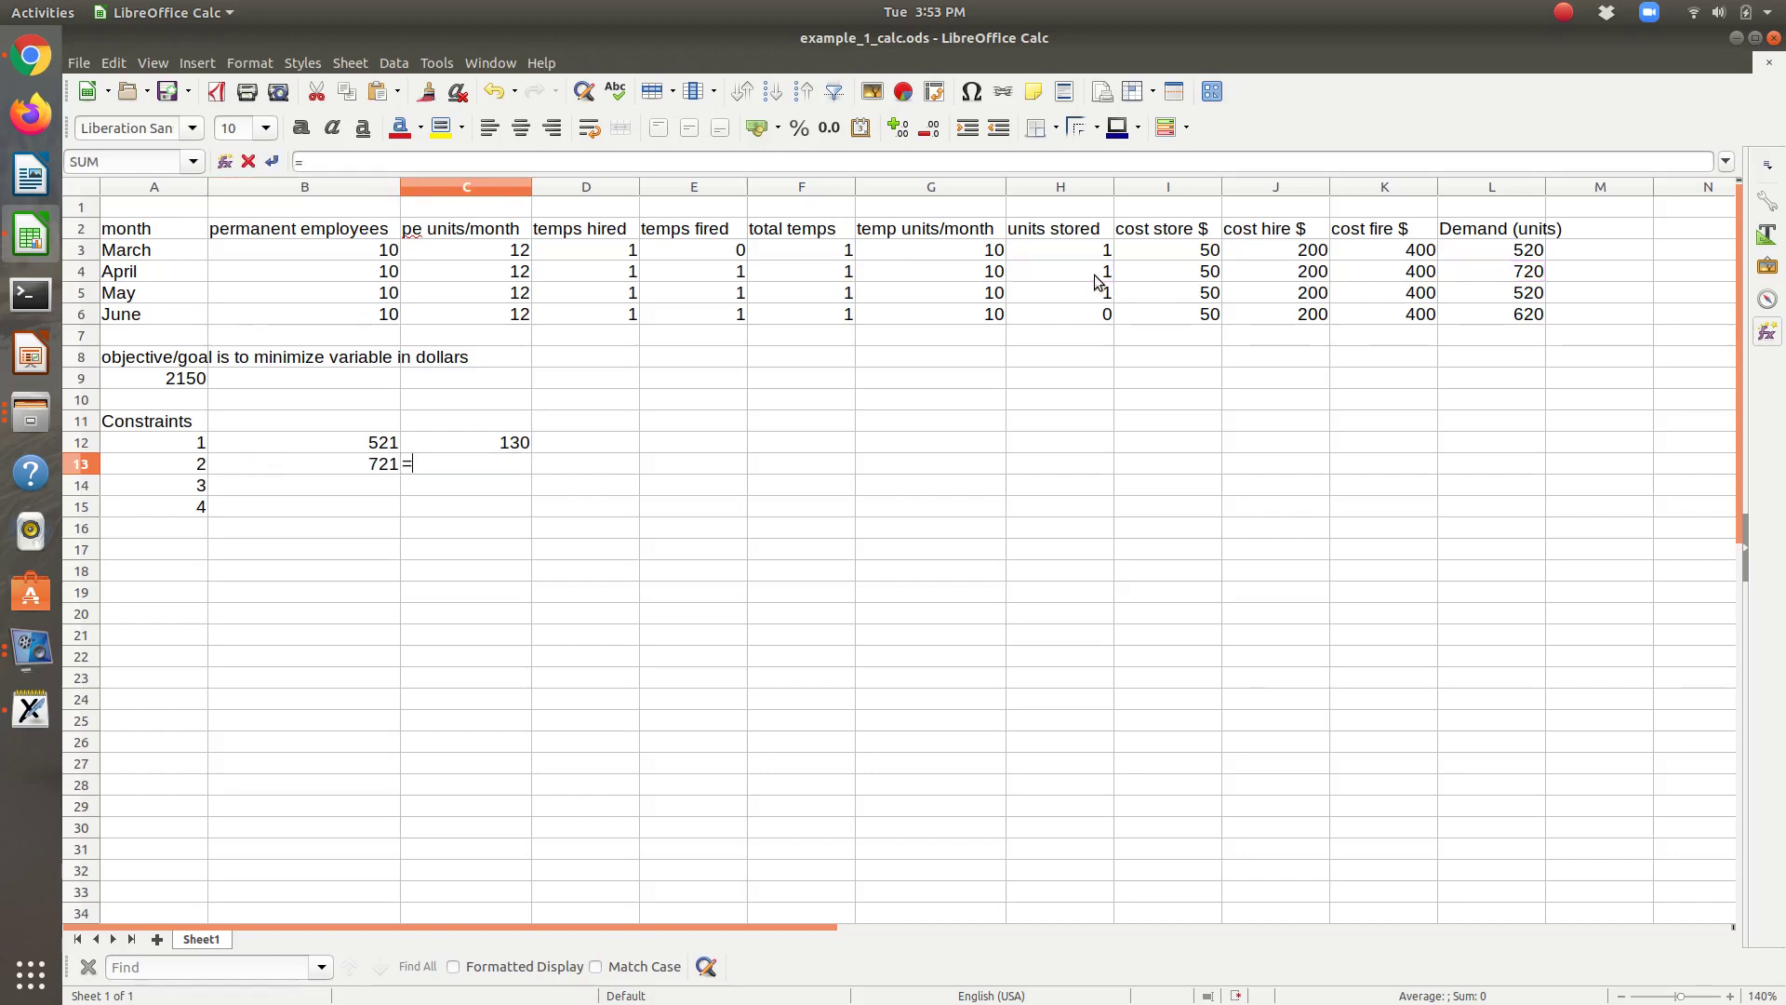
click(392, 276)
text(*)
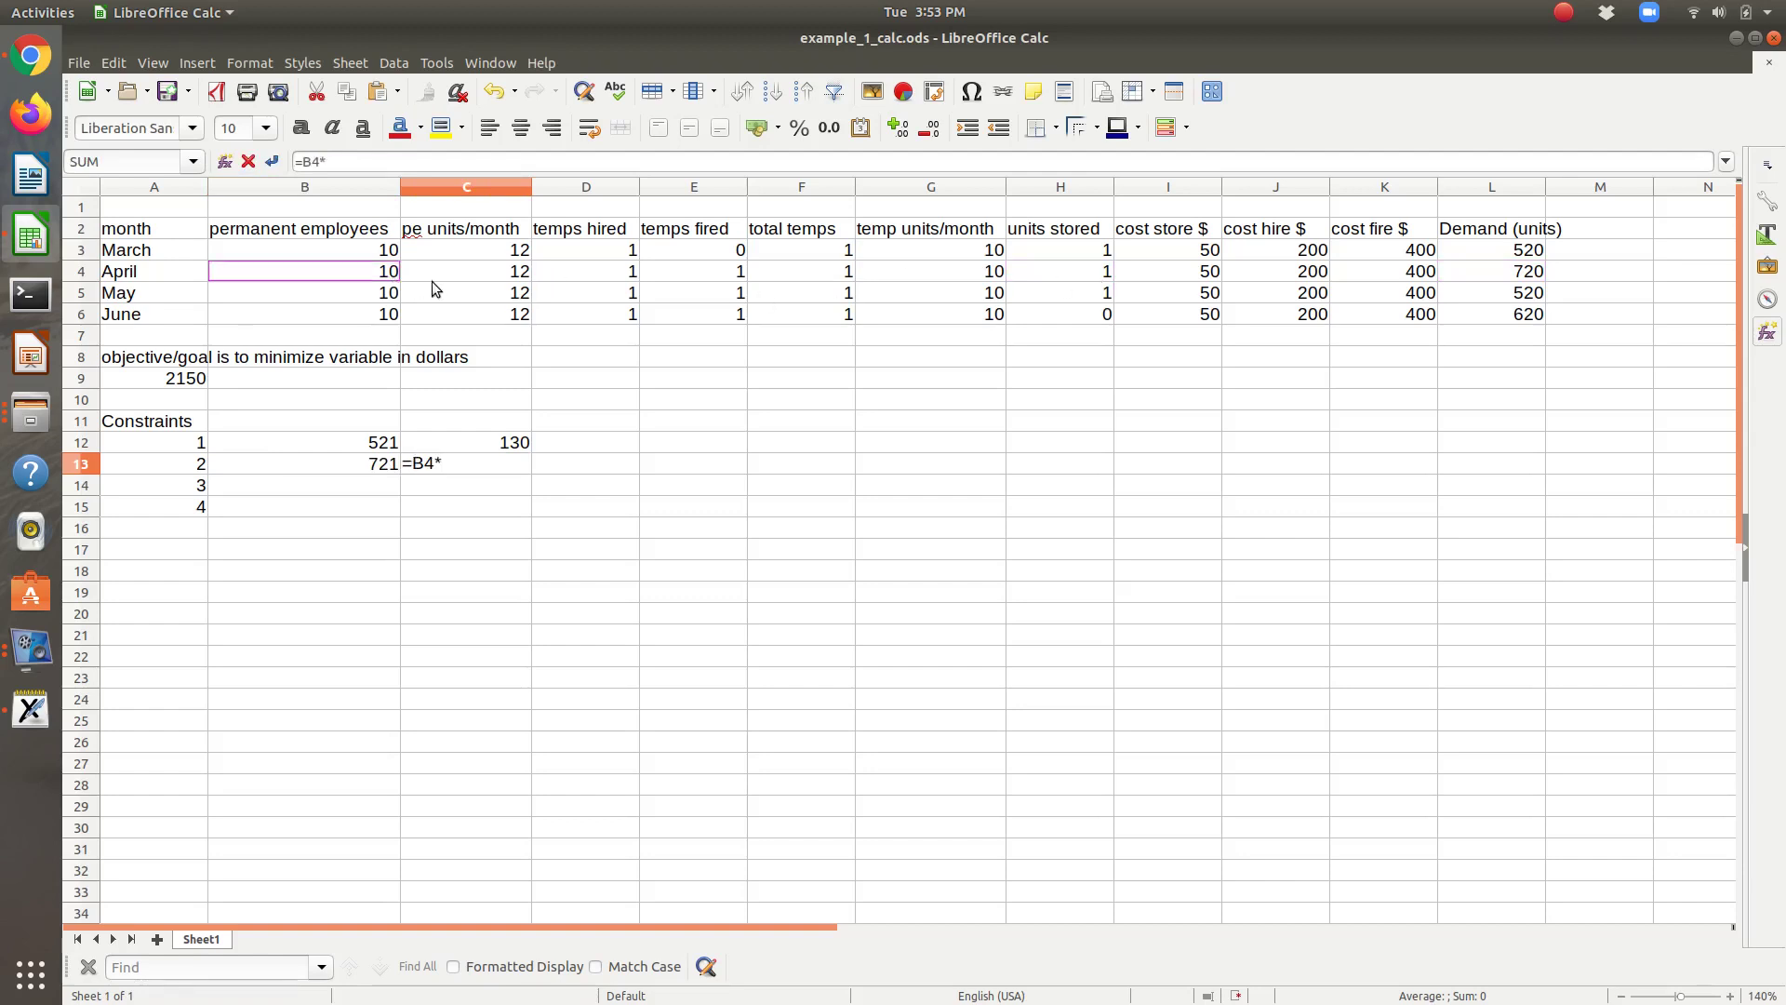
click(433, 276)
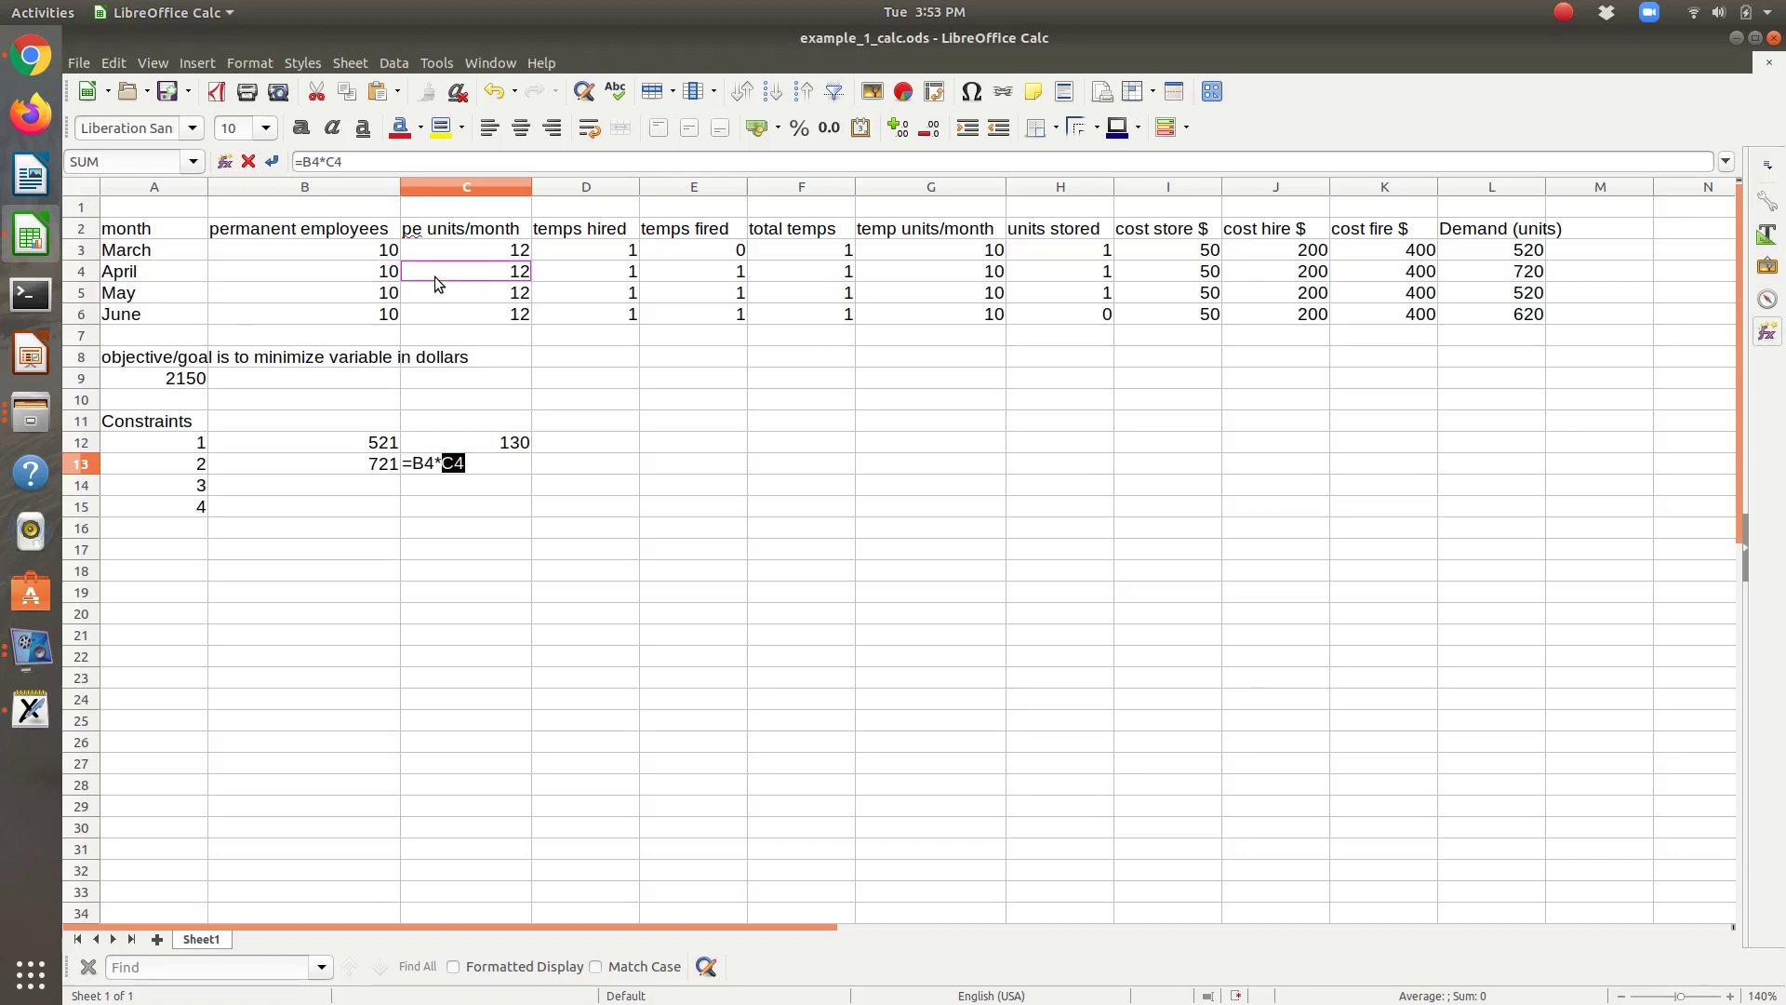
text(+)
click(819, 271)
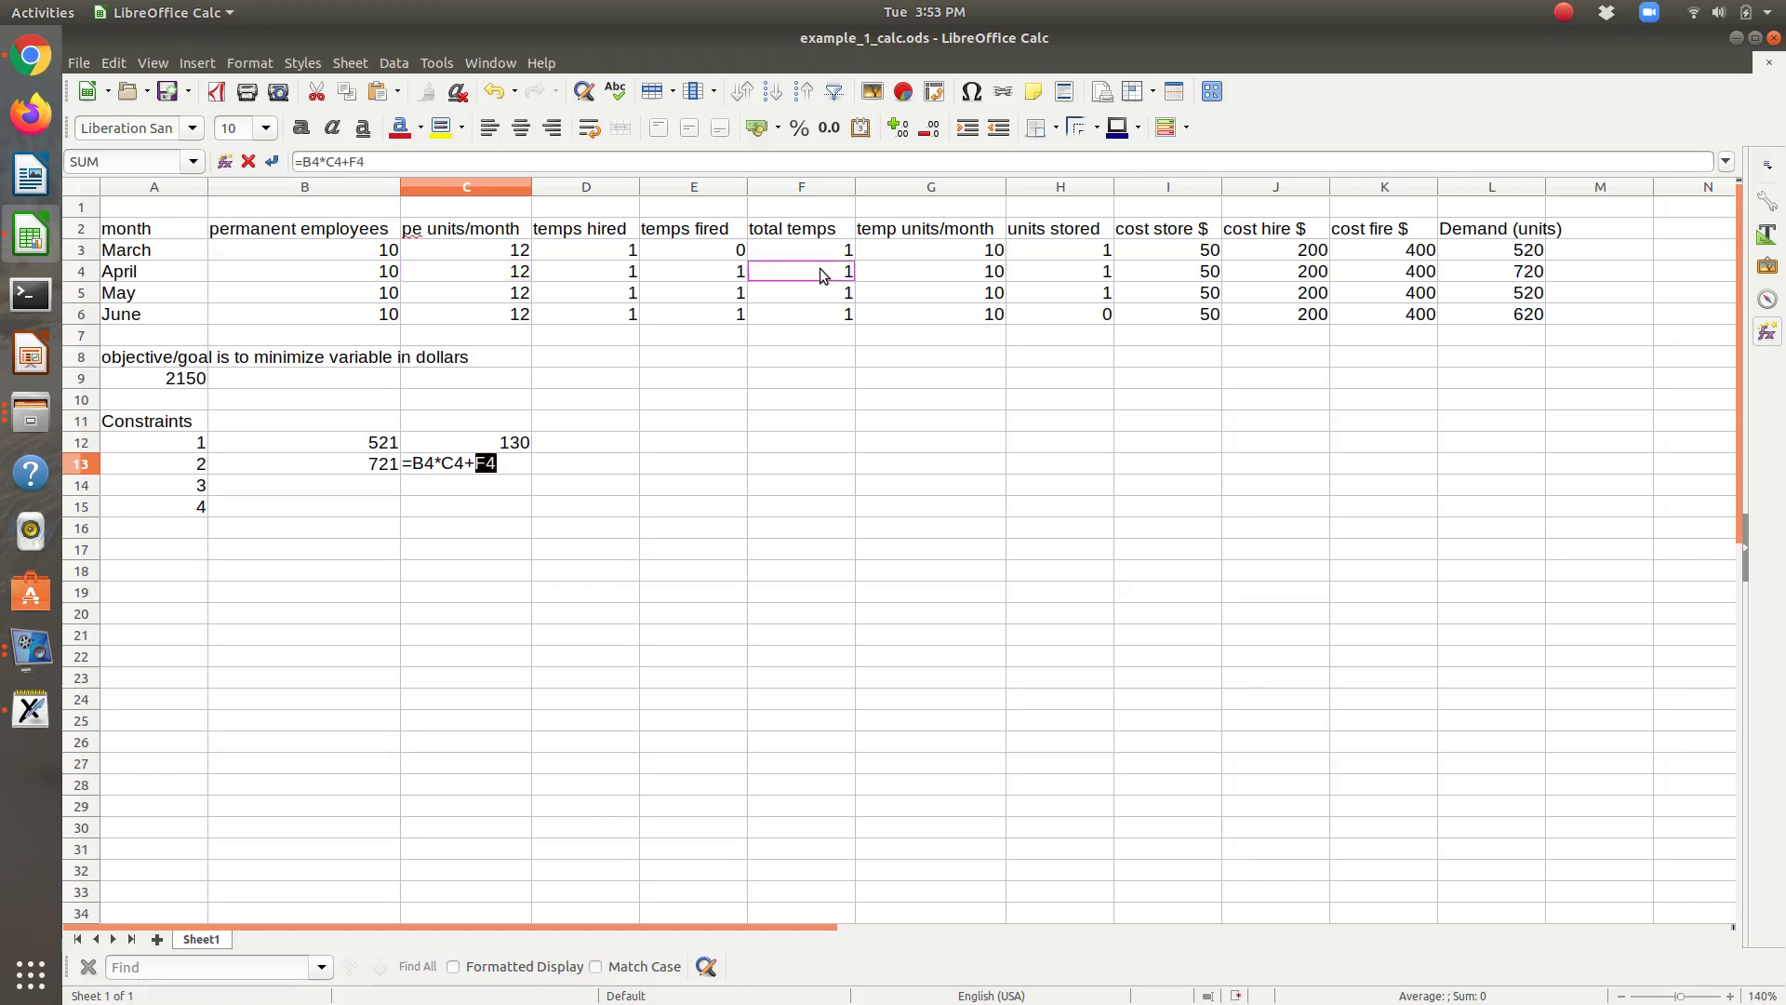
text(*)
click(902, 273)
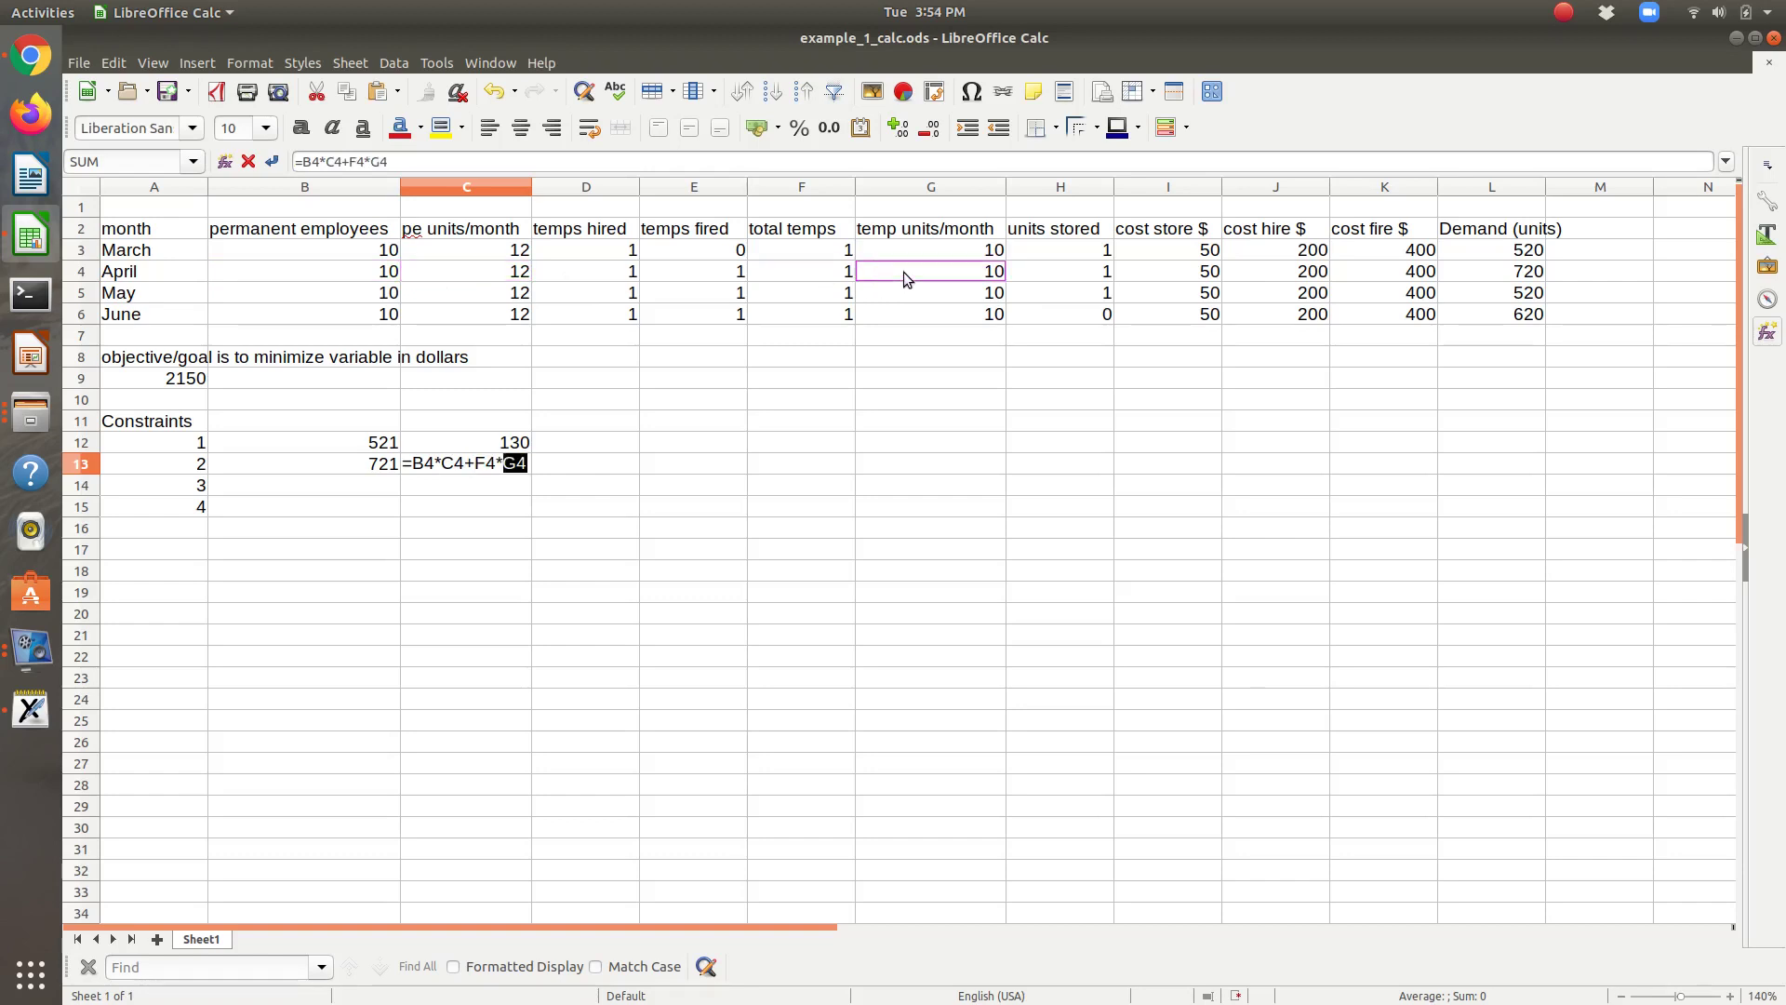
text(+)
click(1063, 249)
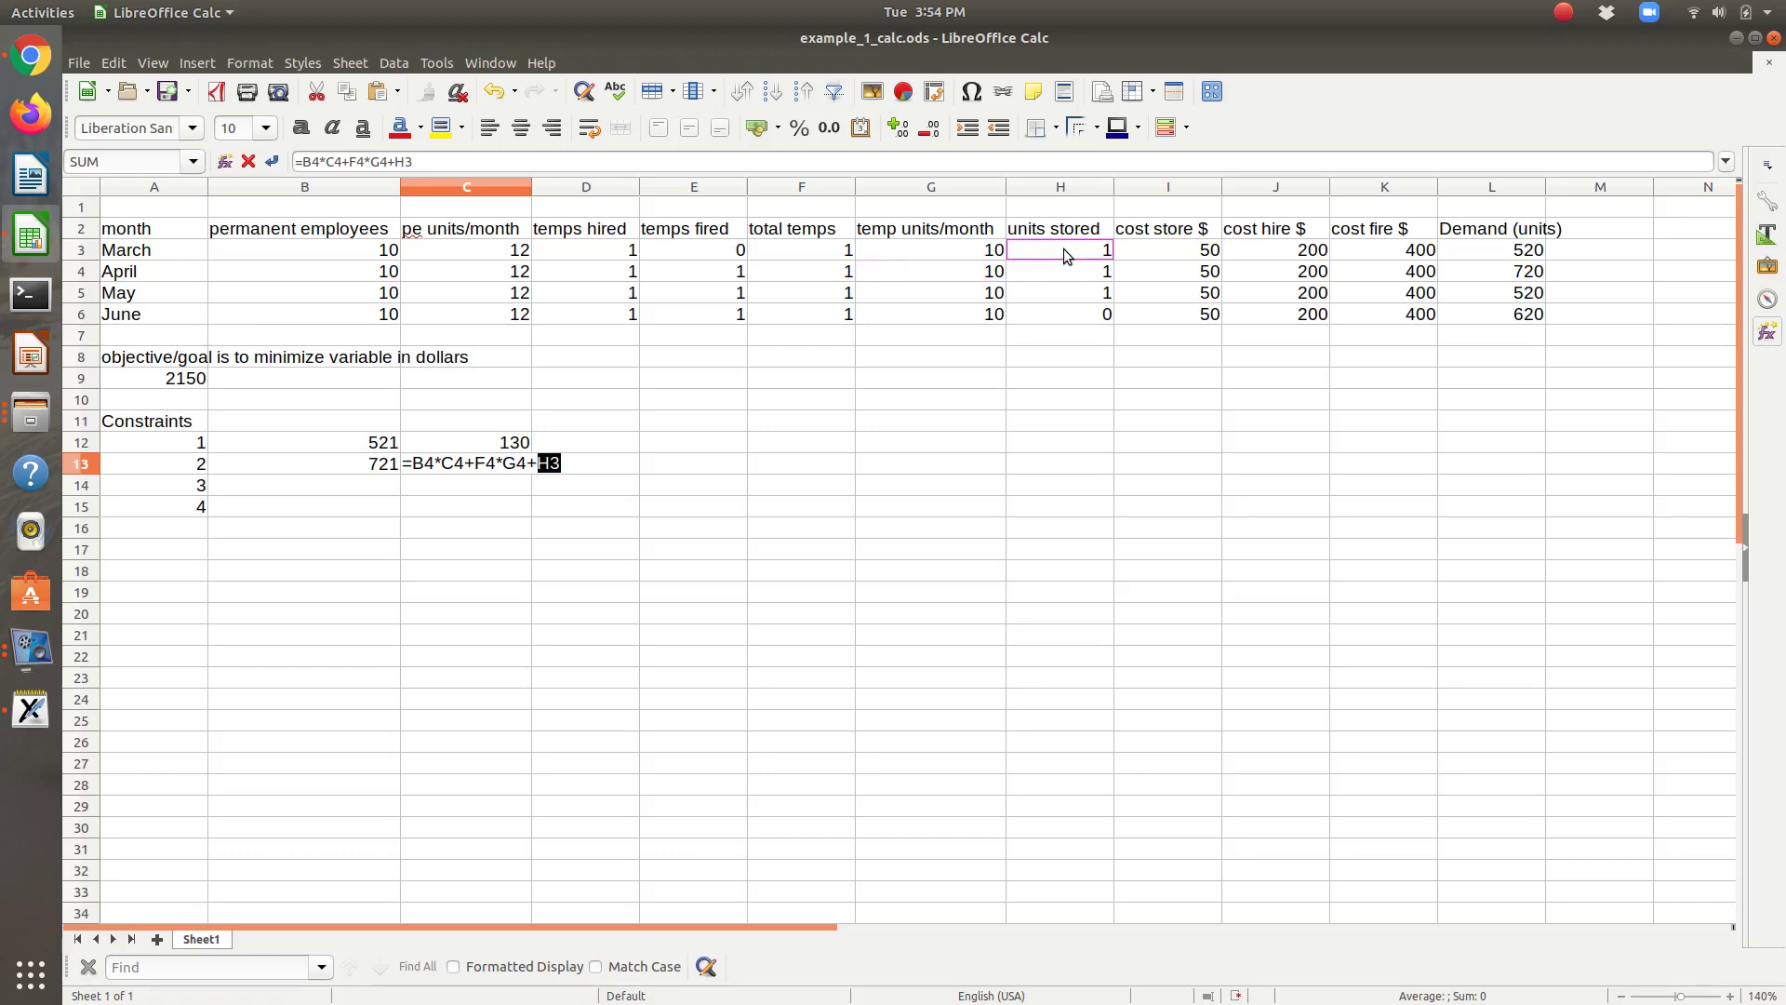
key(Return)
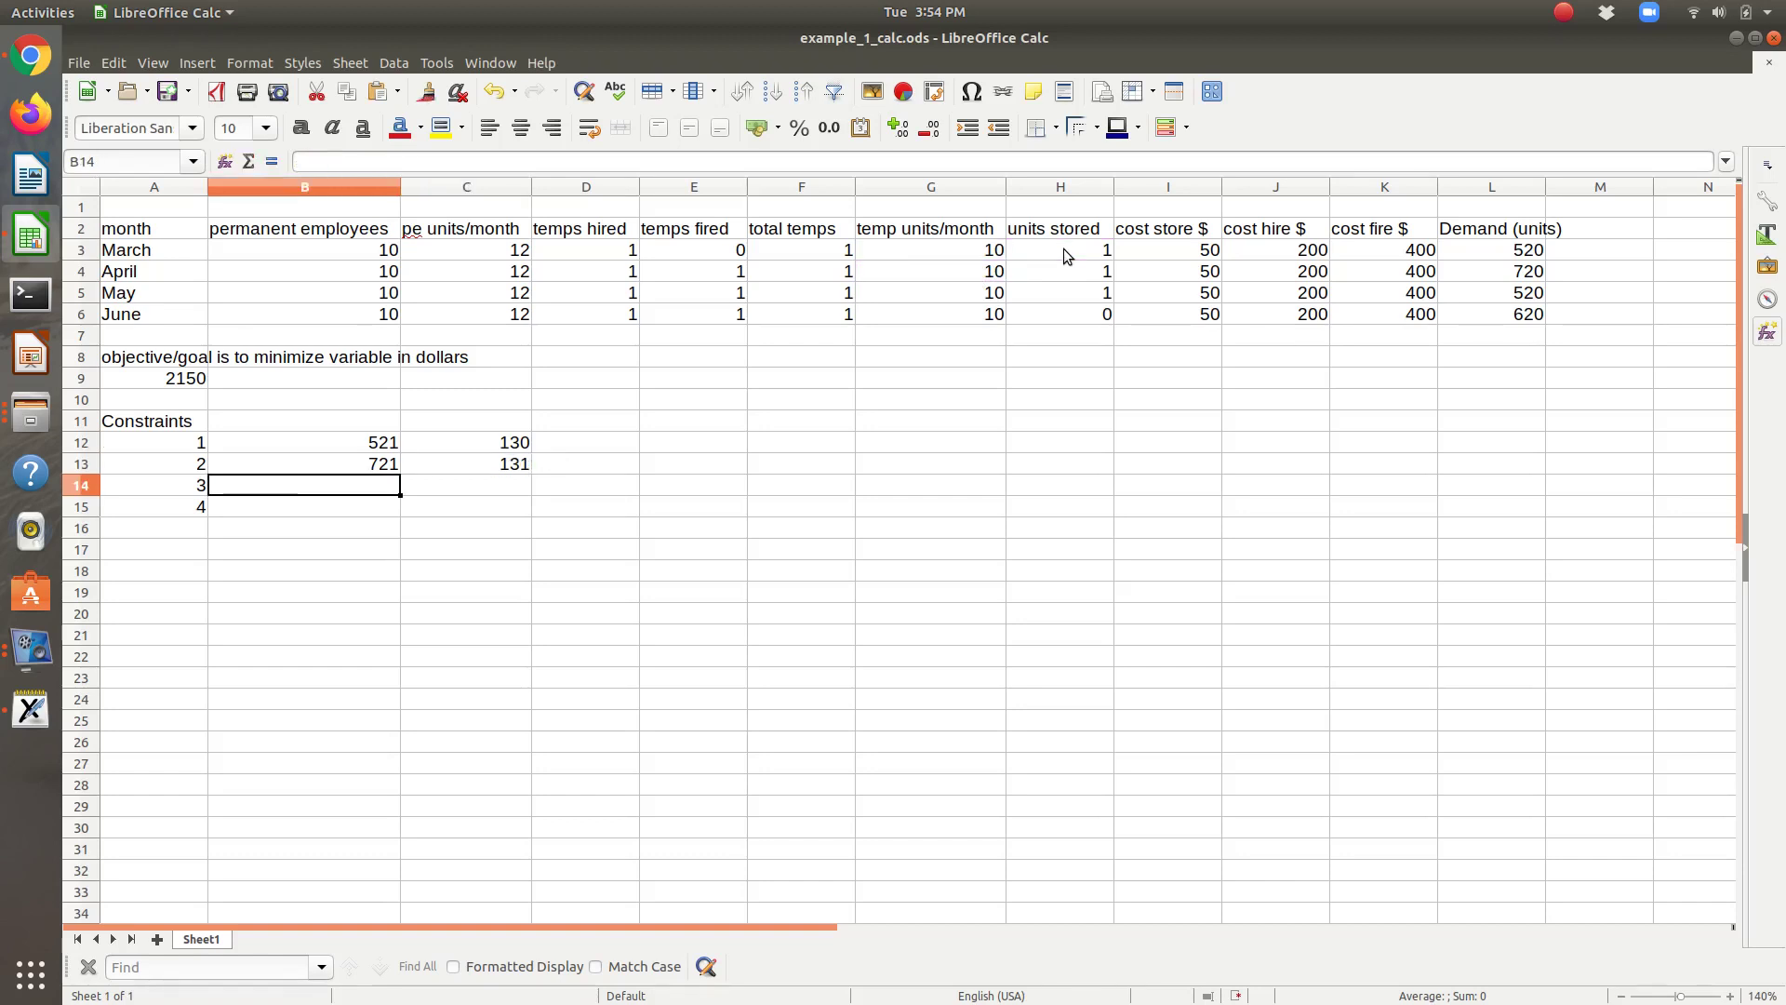
Enter =L5+H5 in B14 as May's demand plus stored units
key(Up)
key(Up)
key(Down)
key(Right)
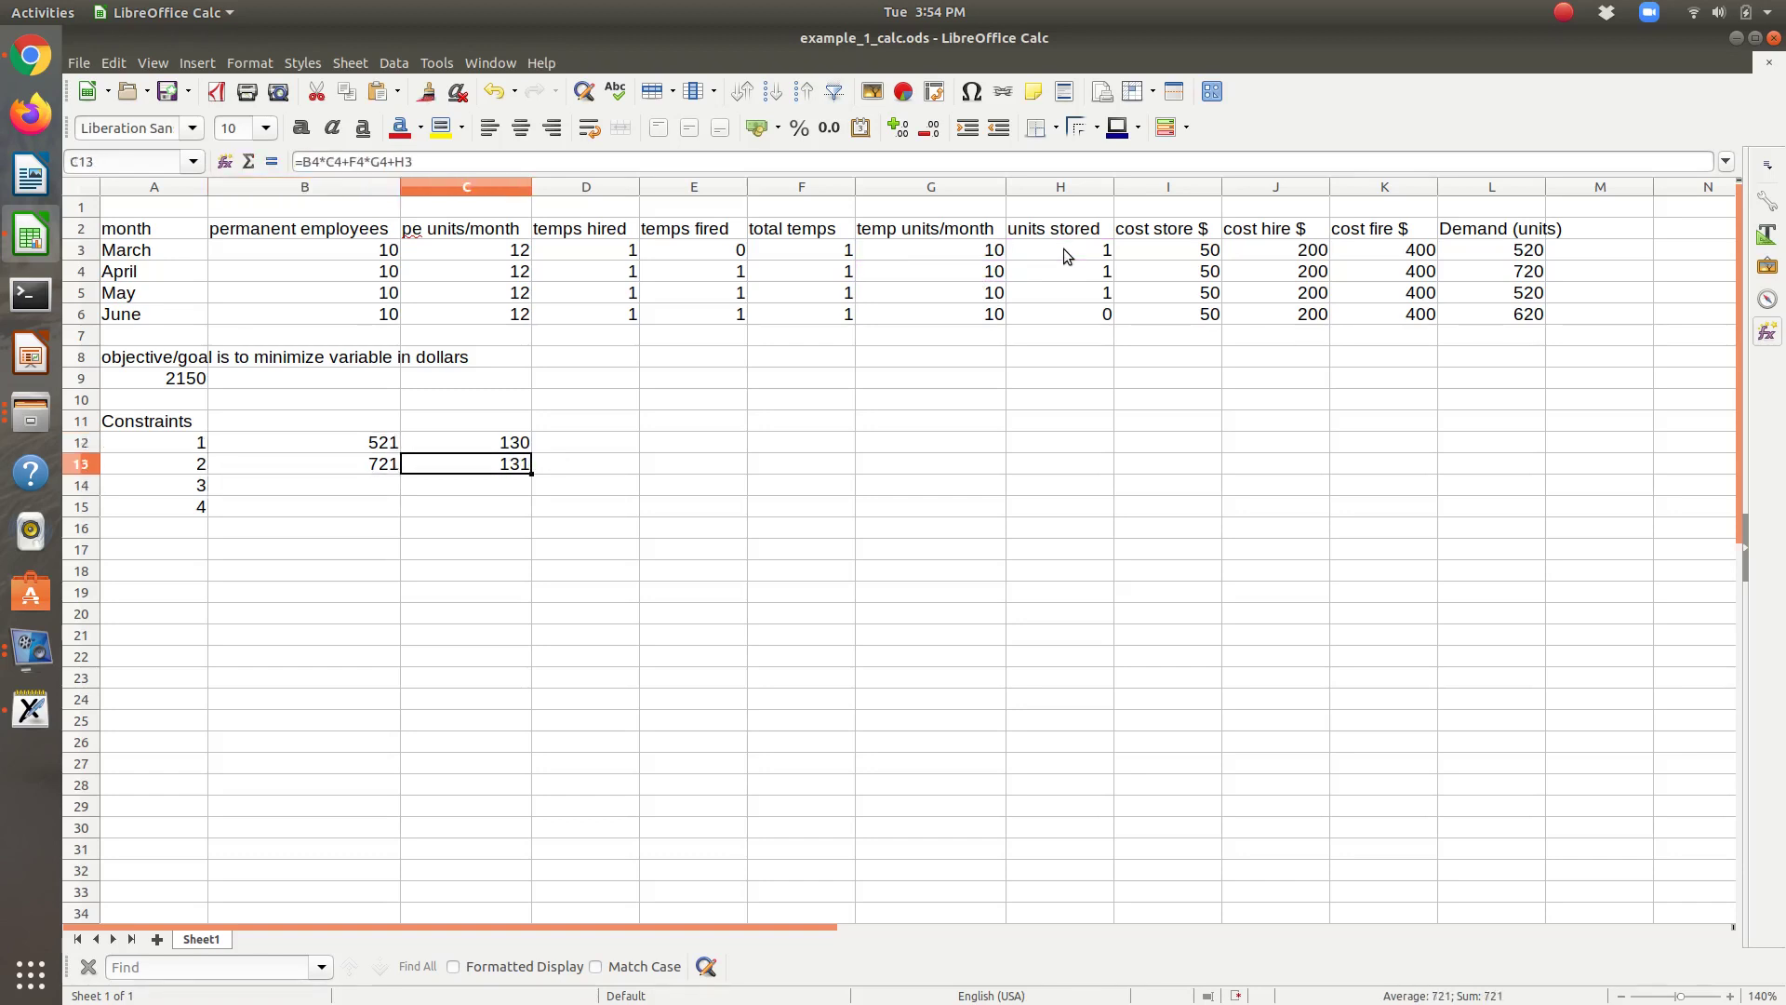
key(Up)
key(Down)
key(Down)
key(Left)
key(F2)
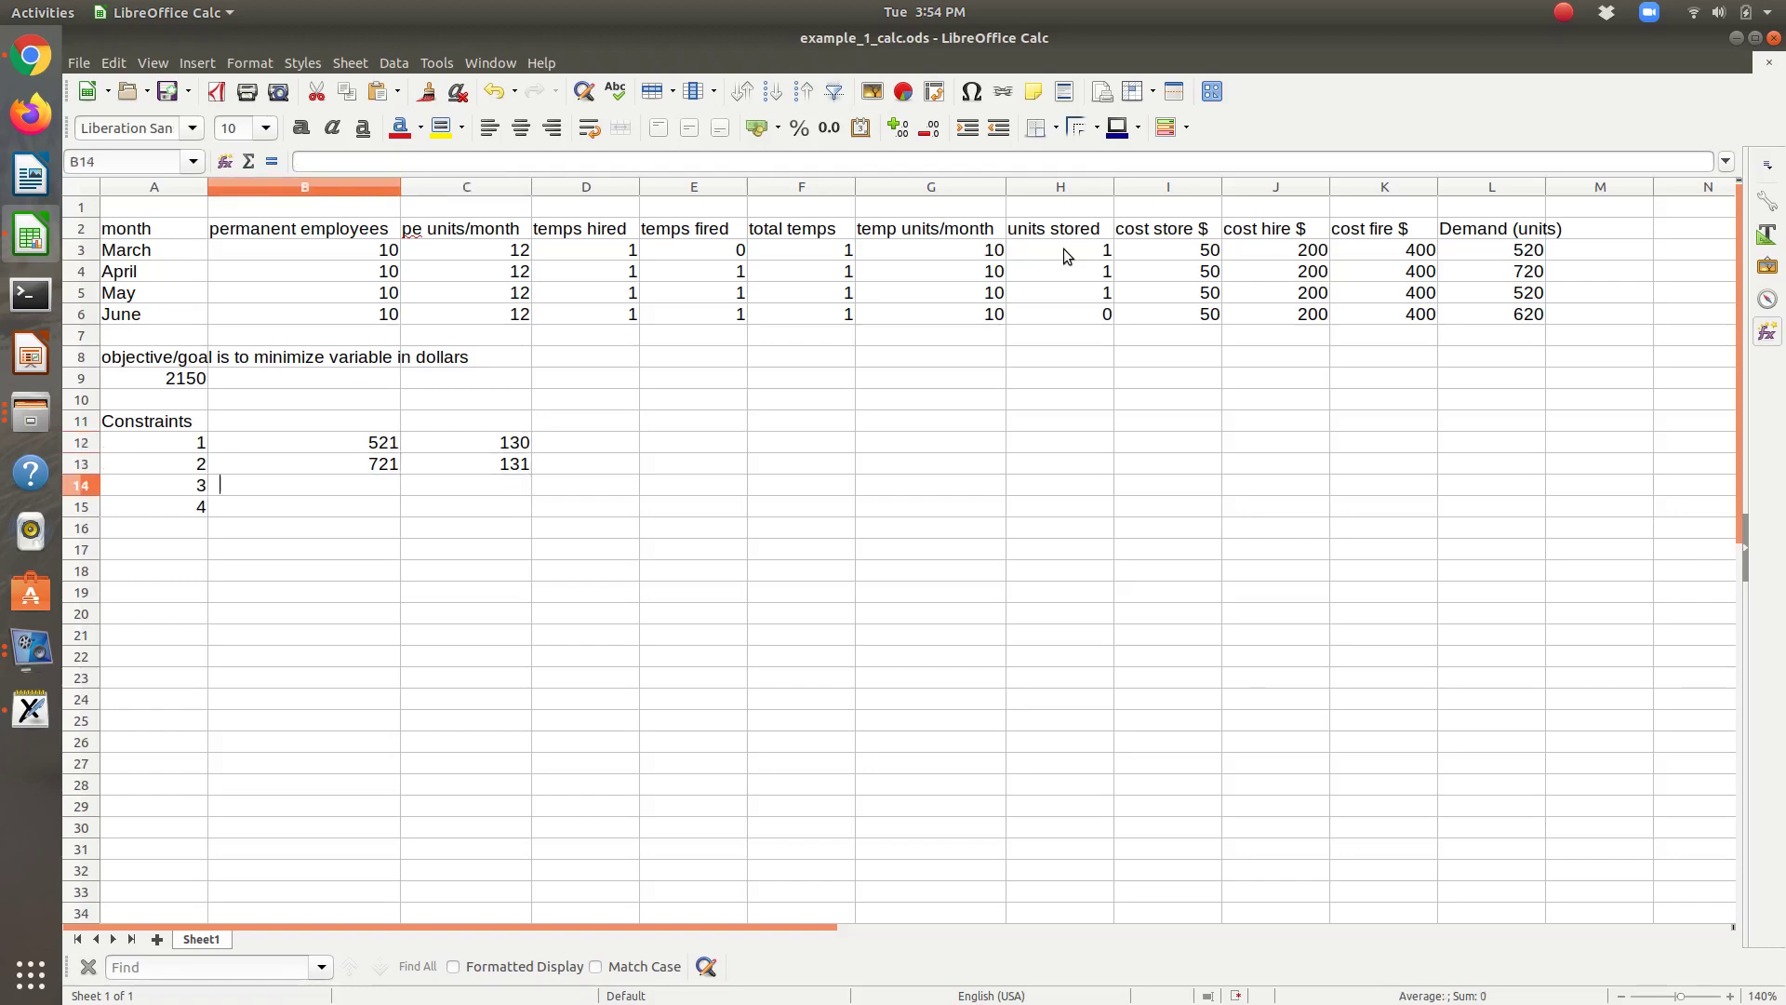
text(=)
click(1514, 302)
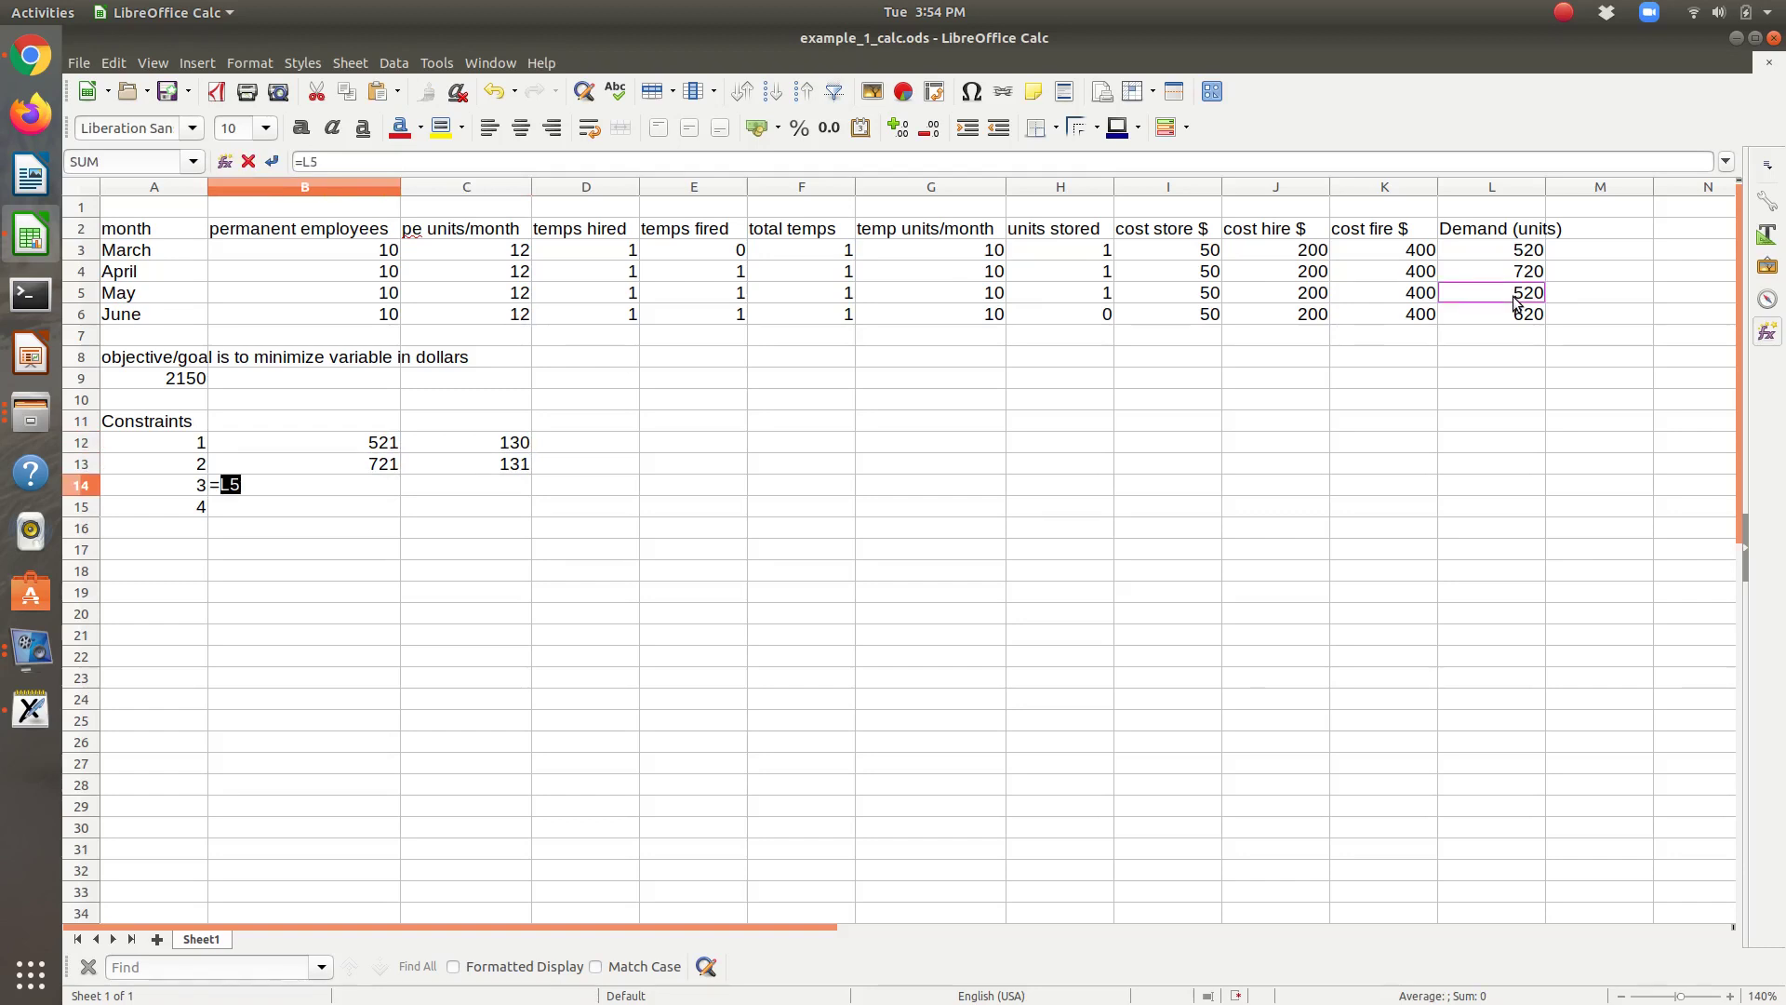
text(+)
click(1094, 294)
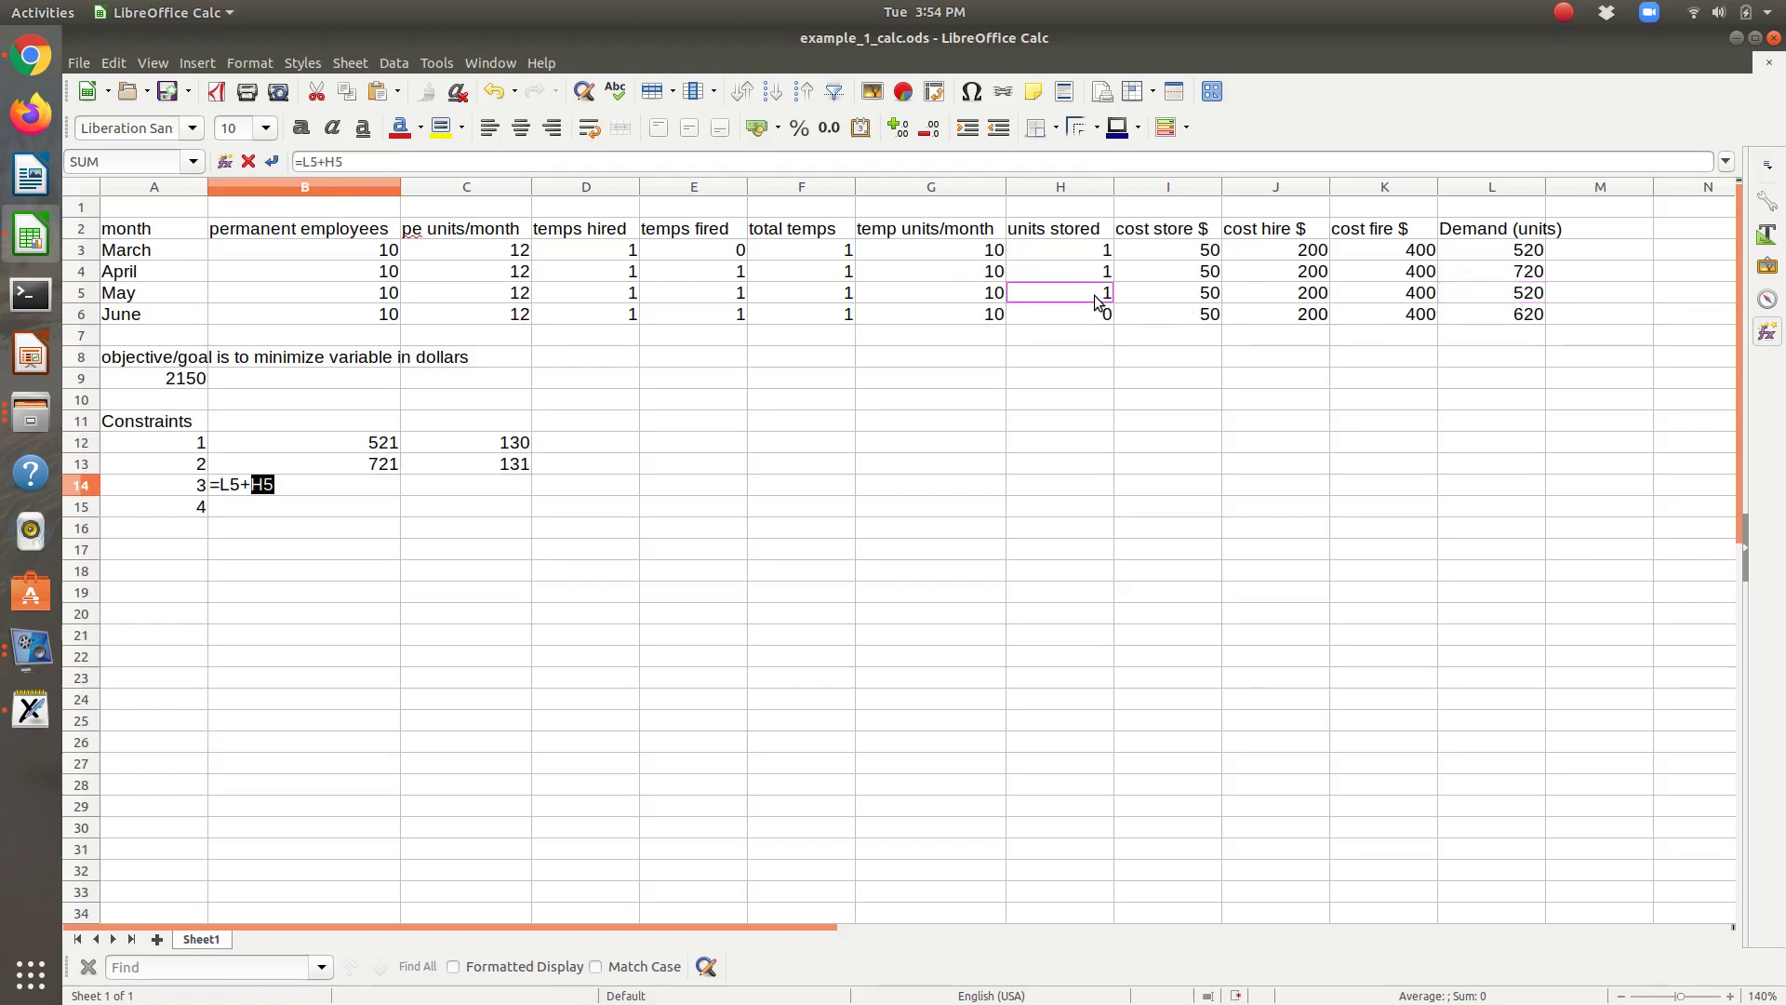
key(Tab)
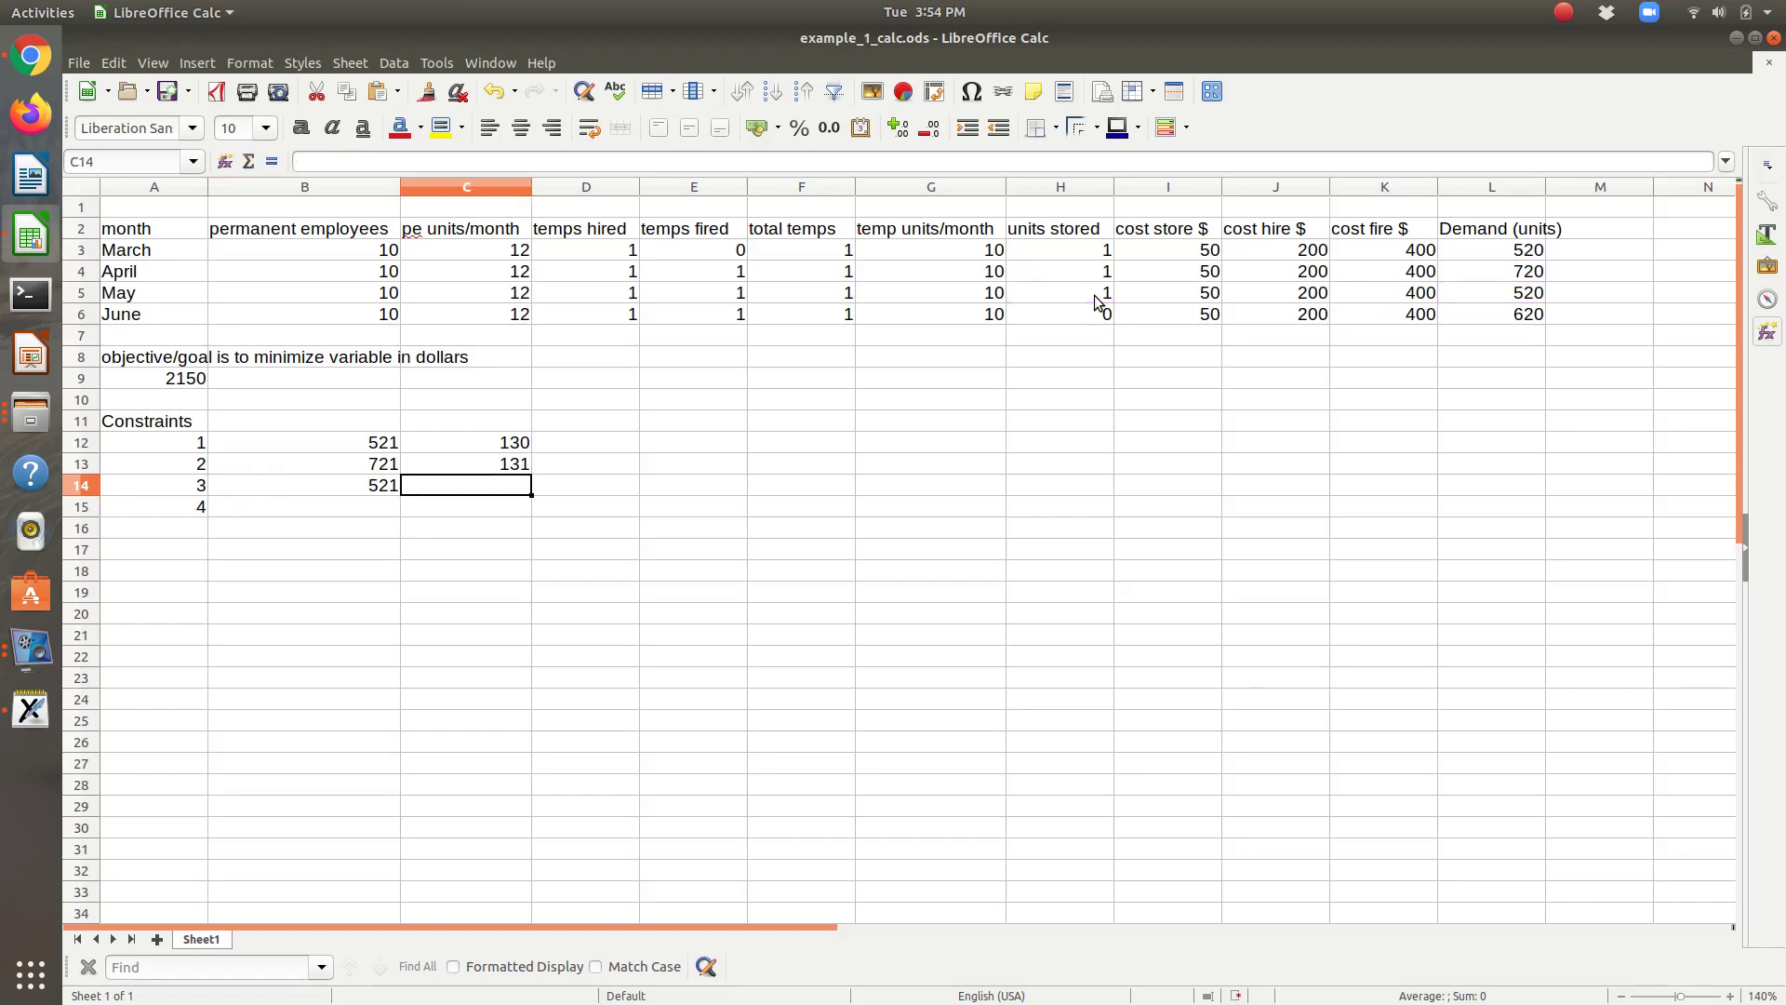
Enter May's production formula =B5*C5+F5*G5+H4 in C14
text(=)
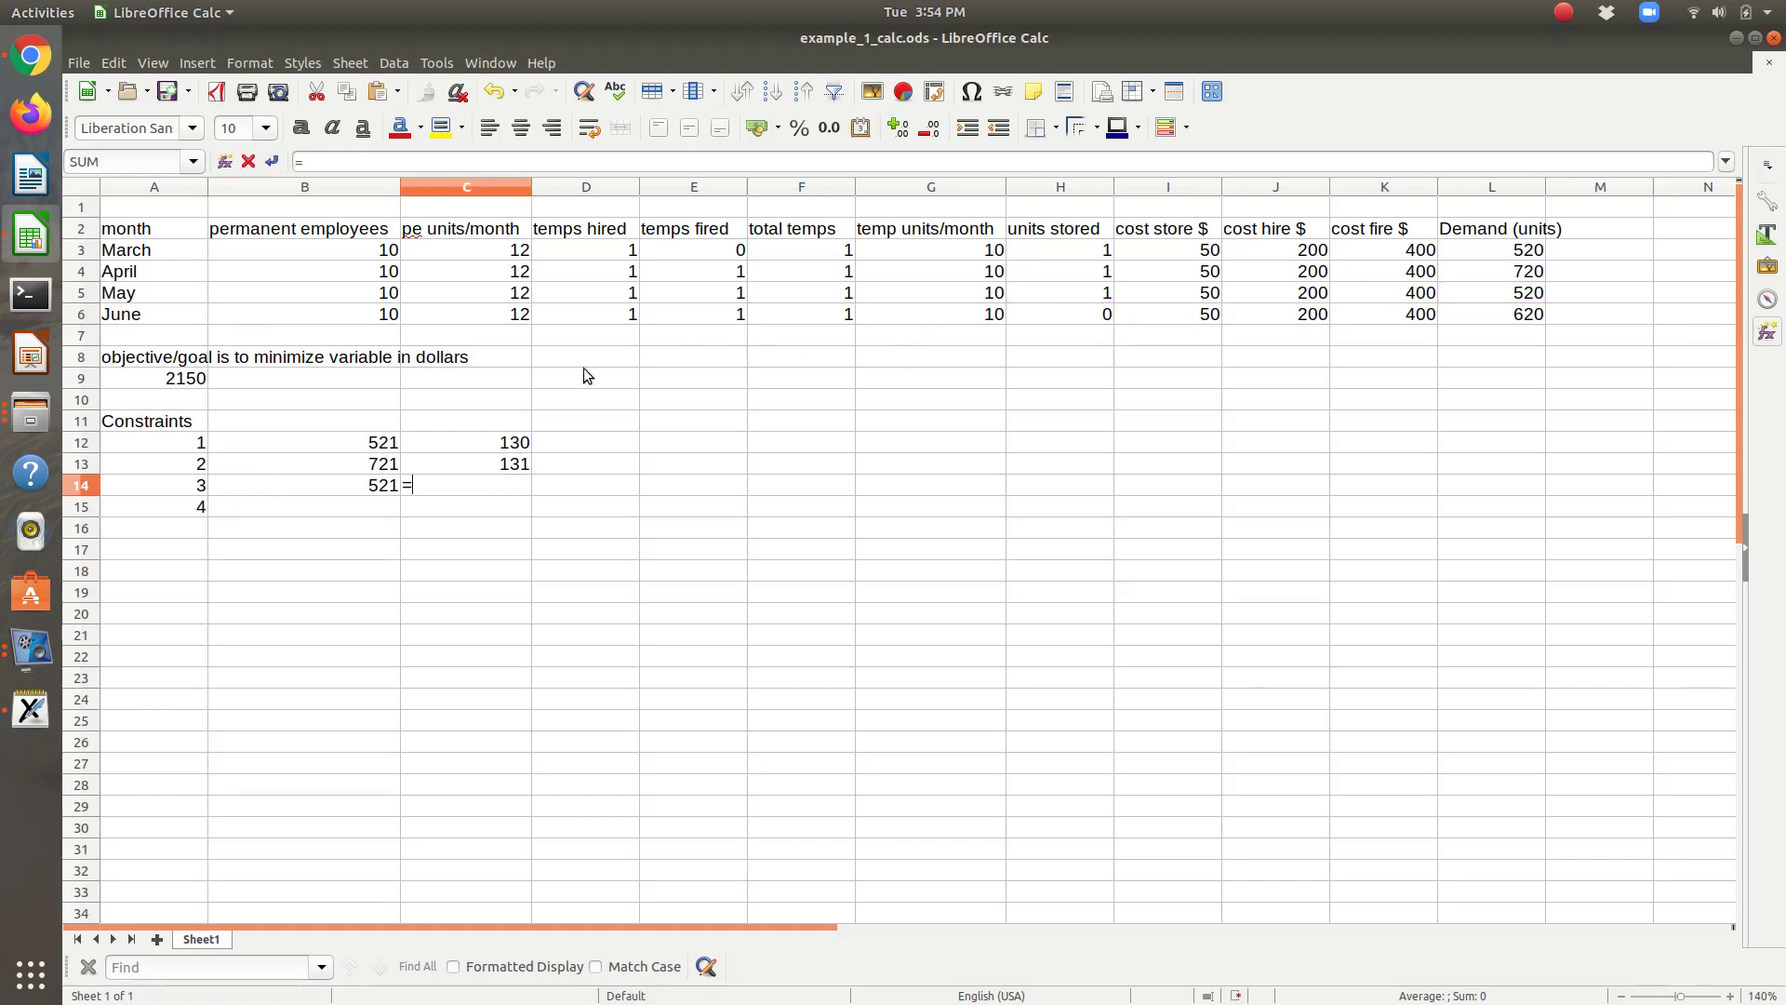
click(360, 293)
text(*)
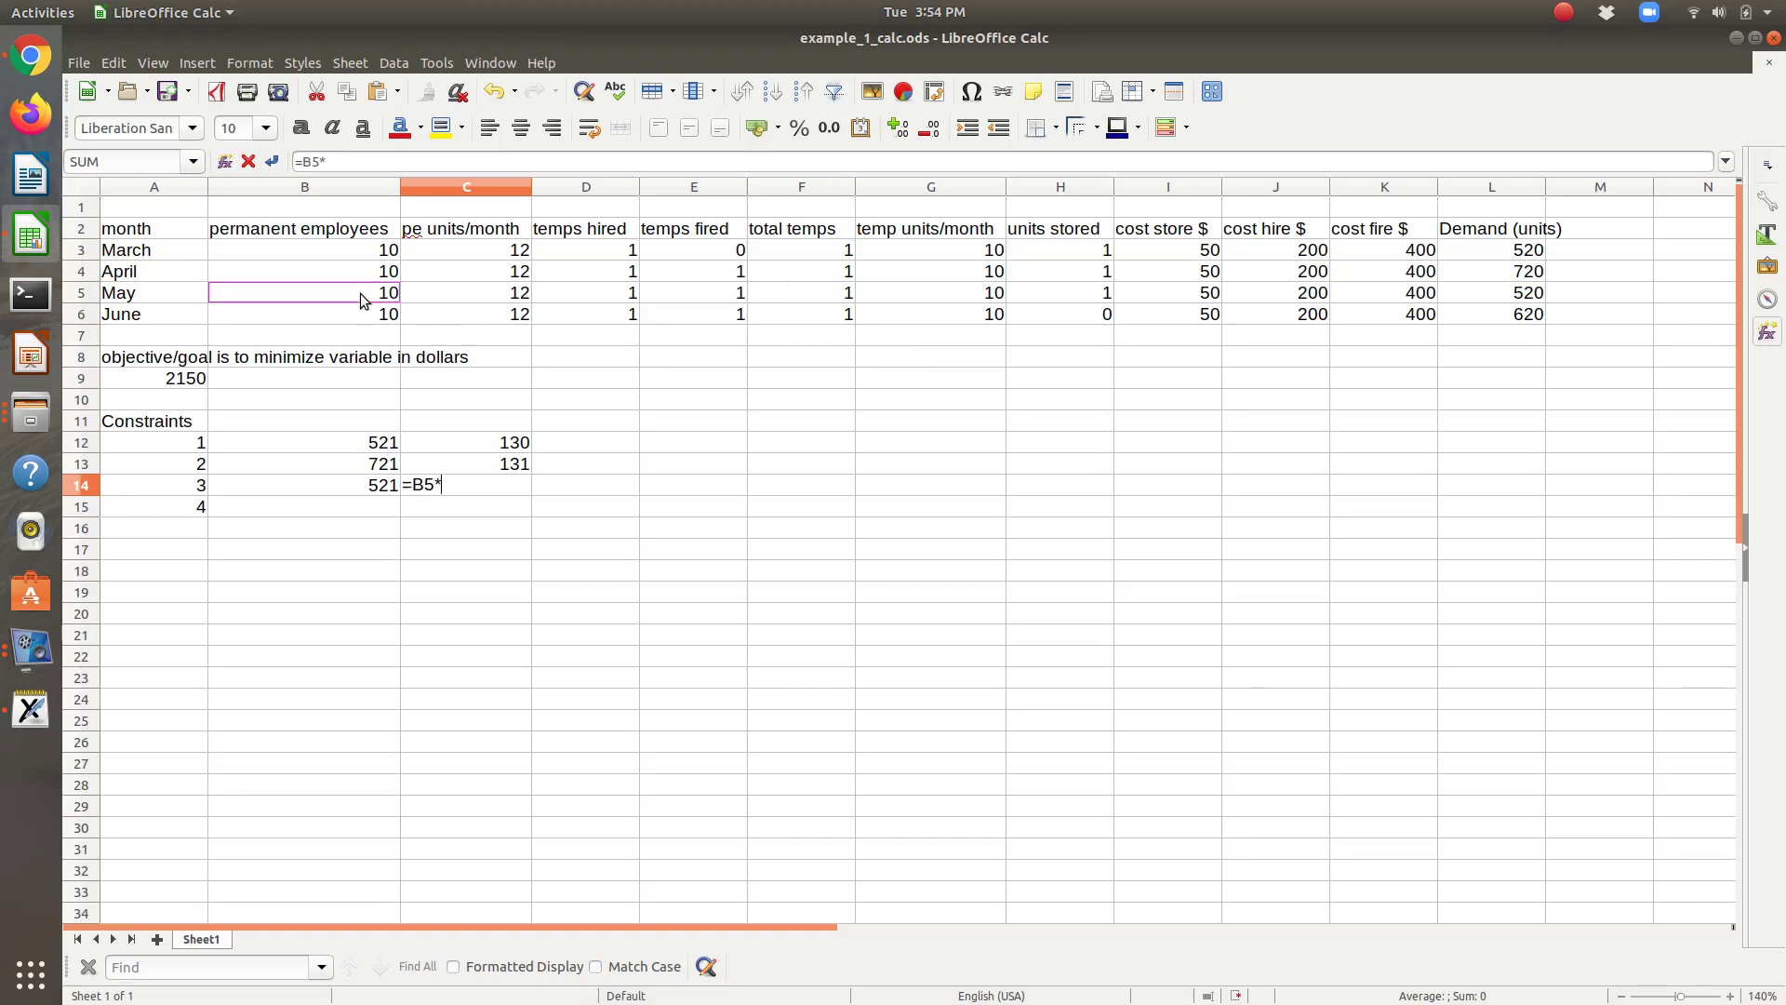
click(447, 297)
text(+)
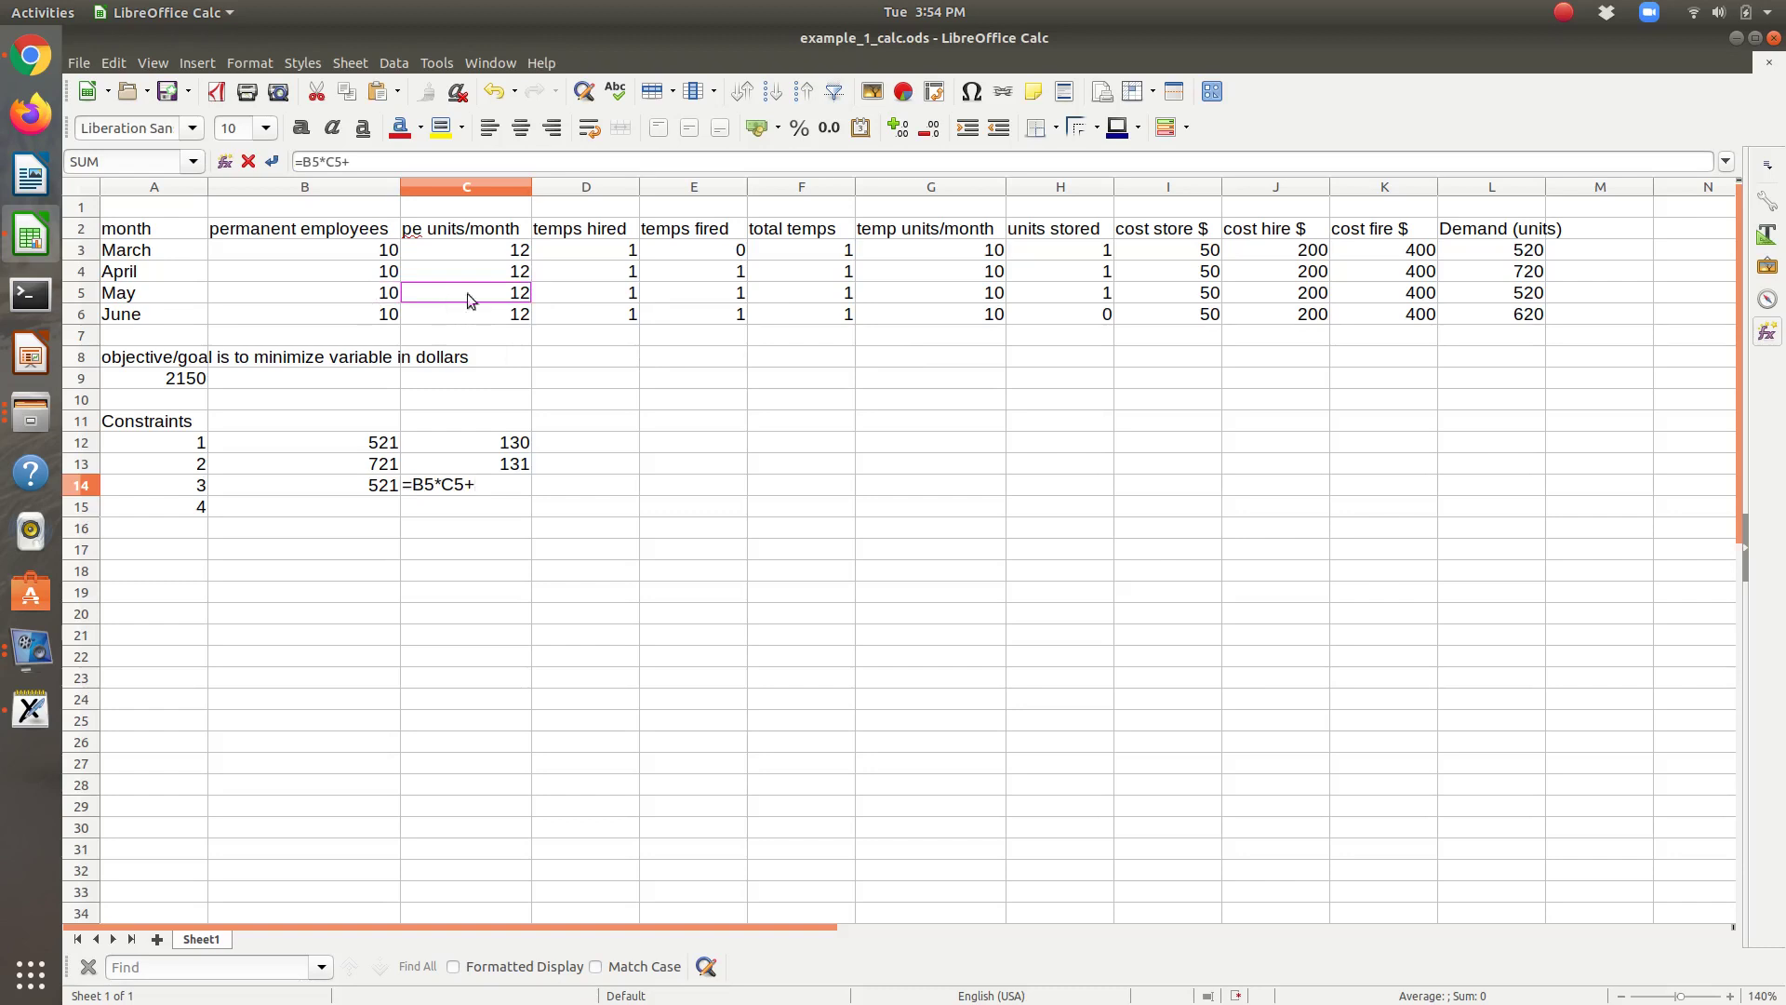
click(791, 294)
text(*)
click(918, 293)
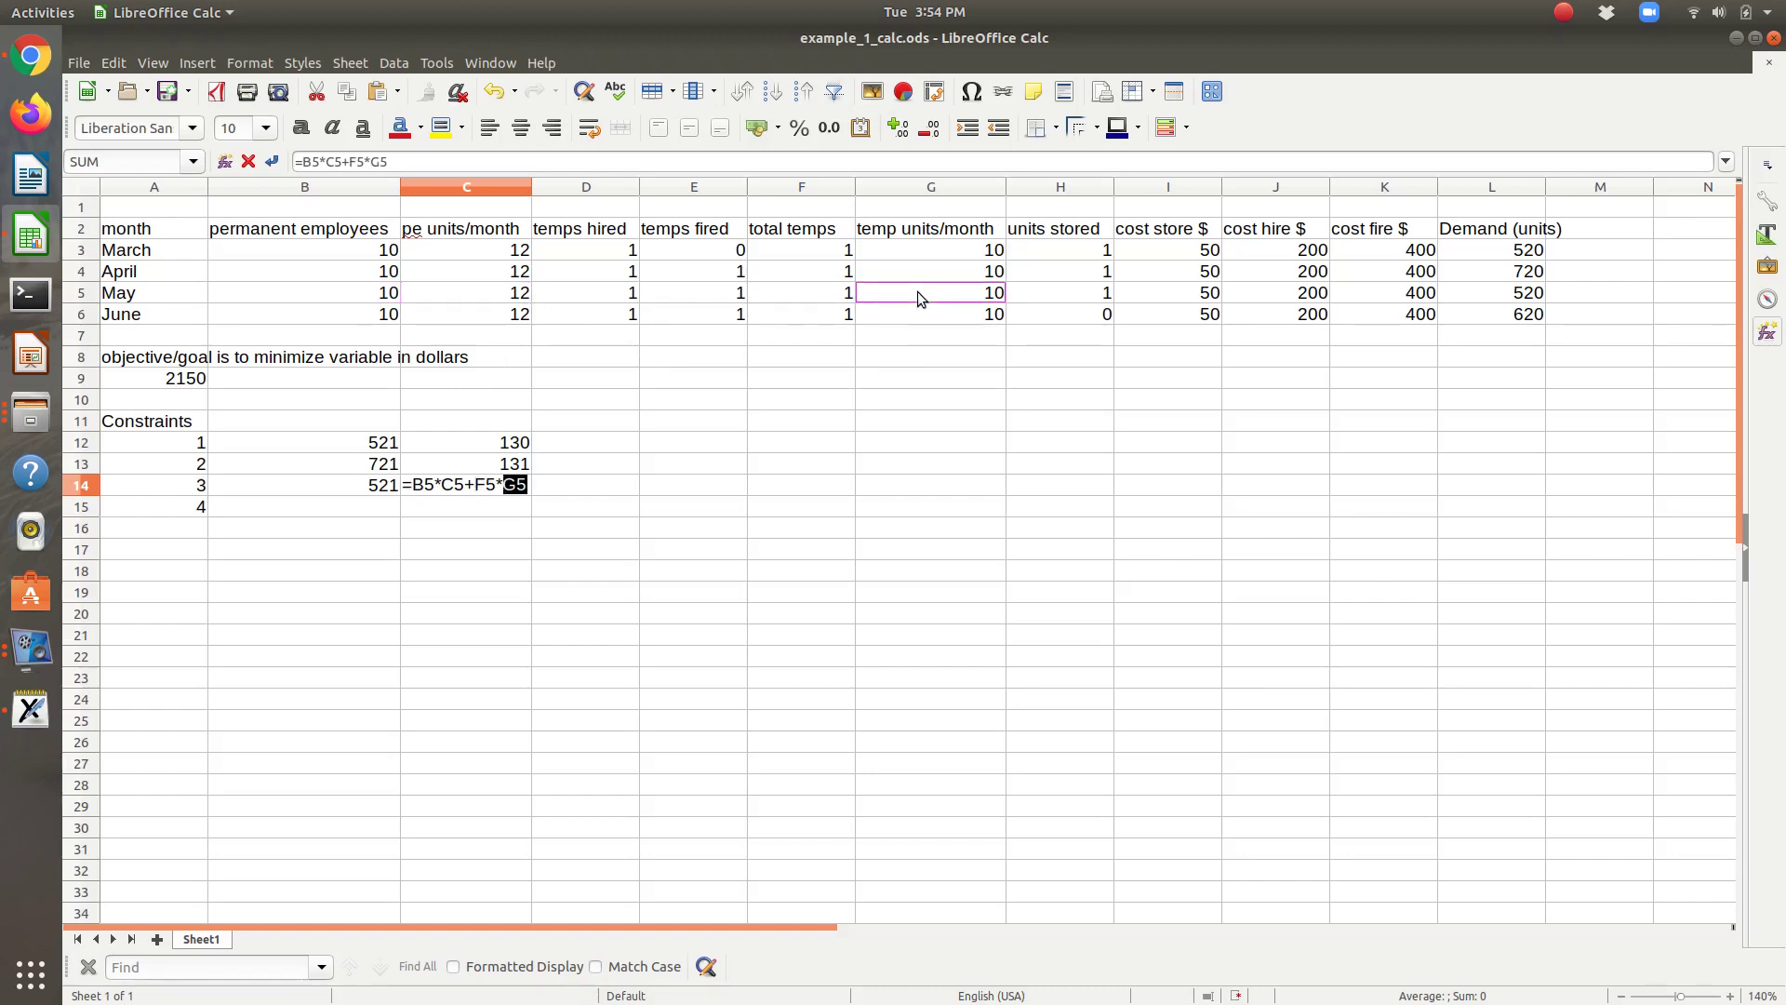
text(+)
click(1040, 279)
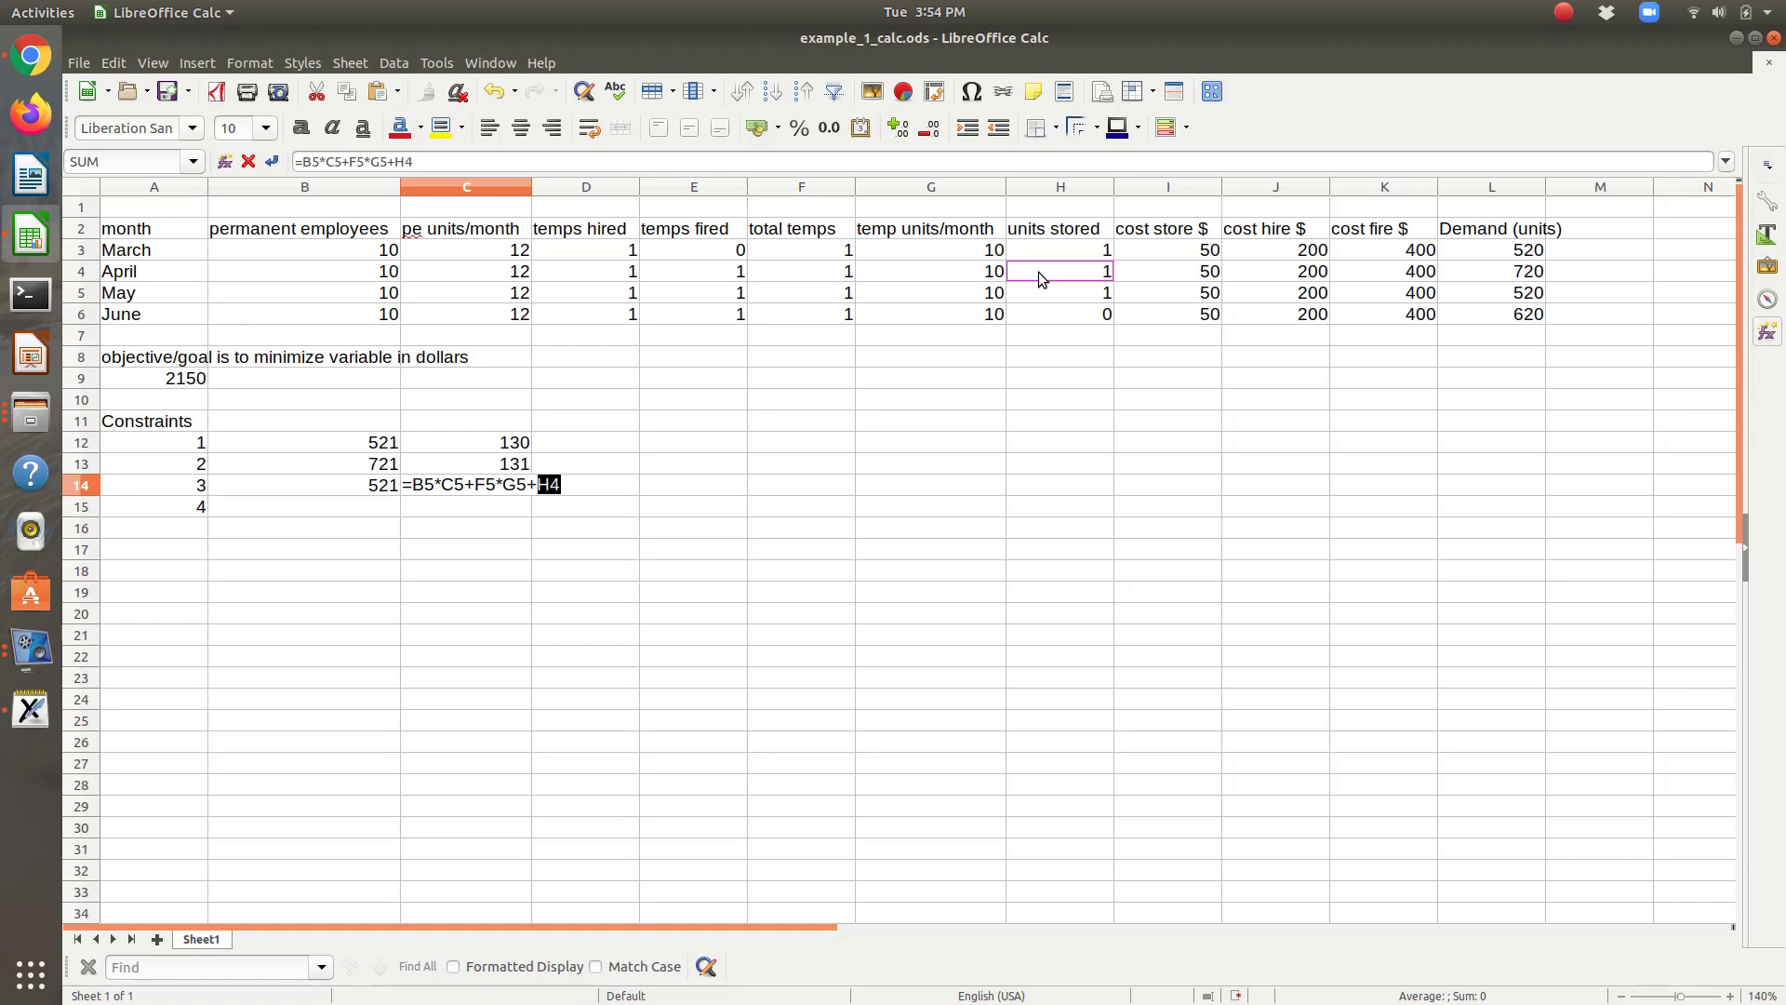
key(Return)
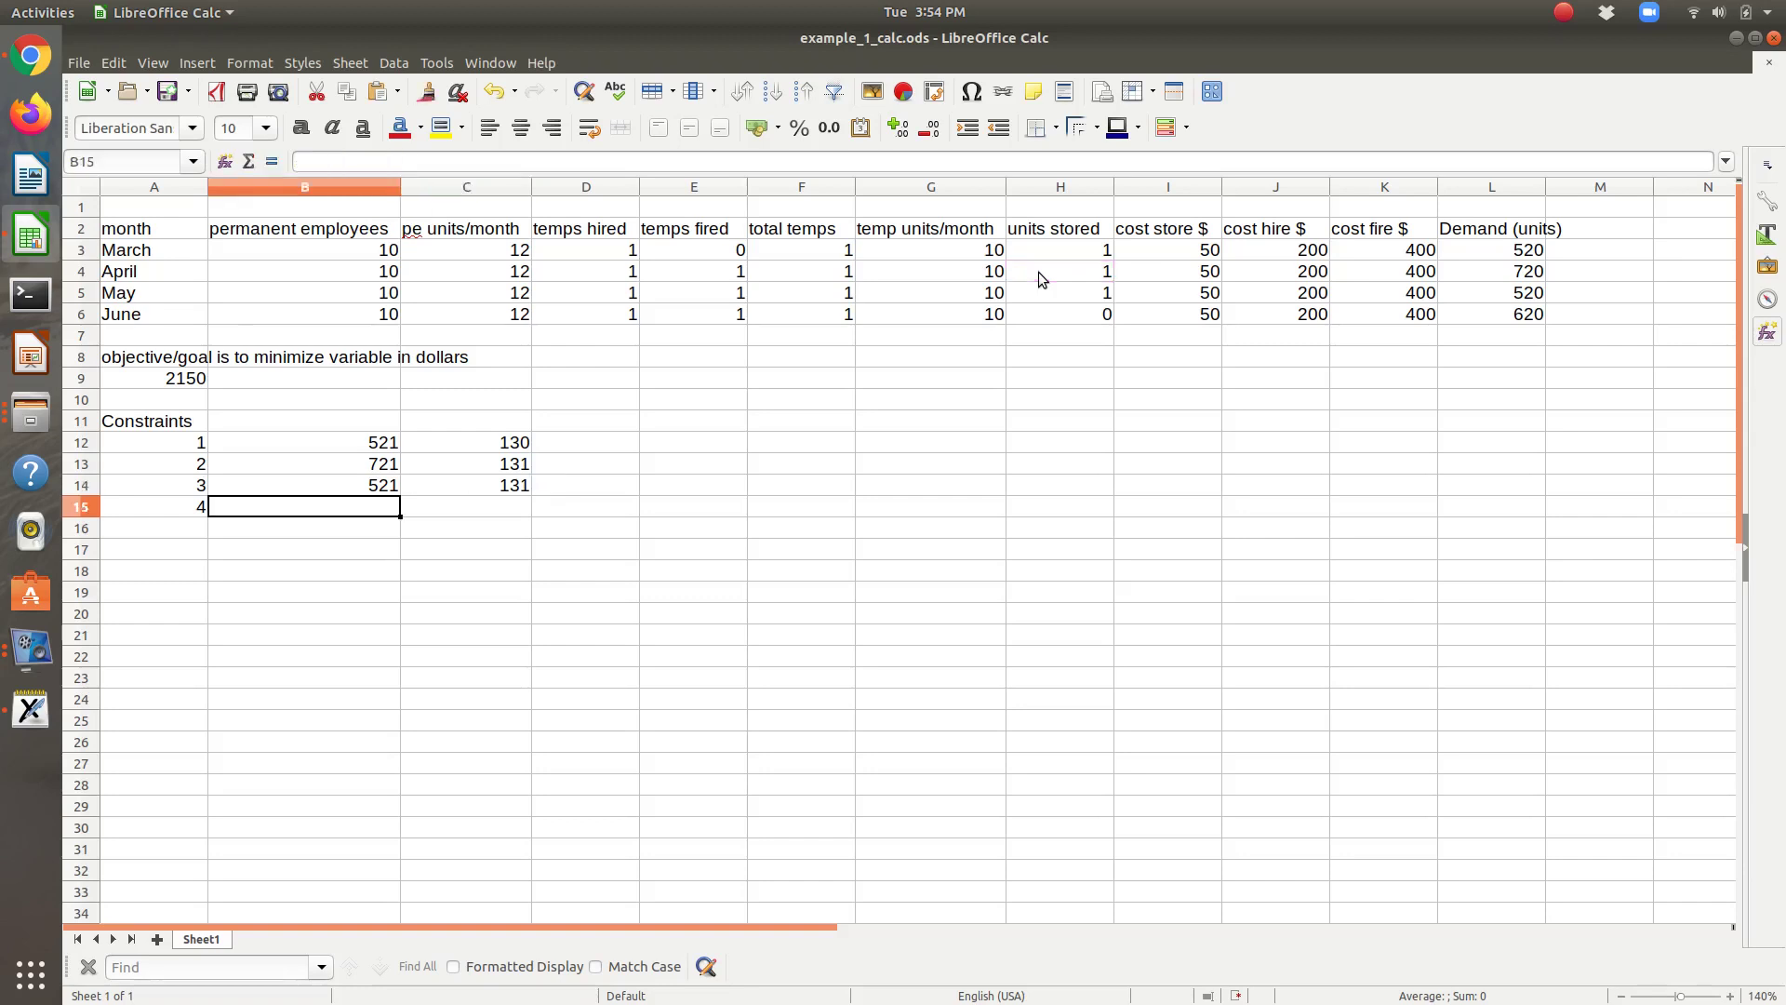
Enter =L6+H6 in B15 as June's demand plus stored units
text(=)
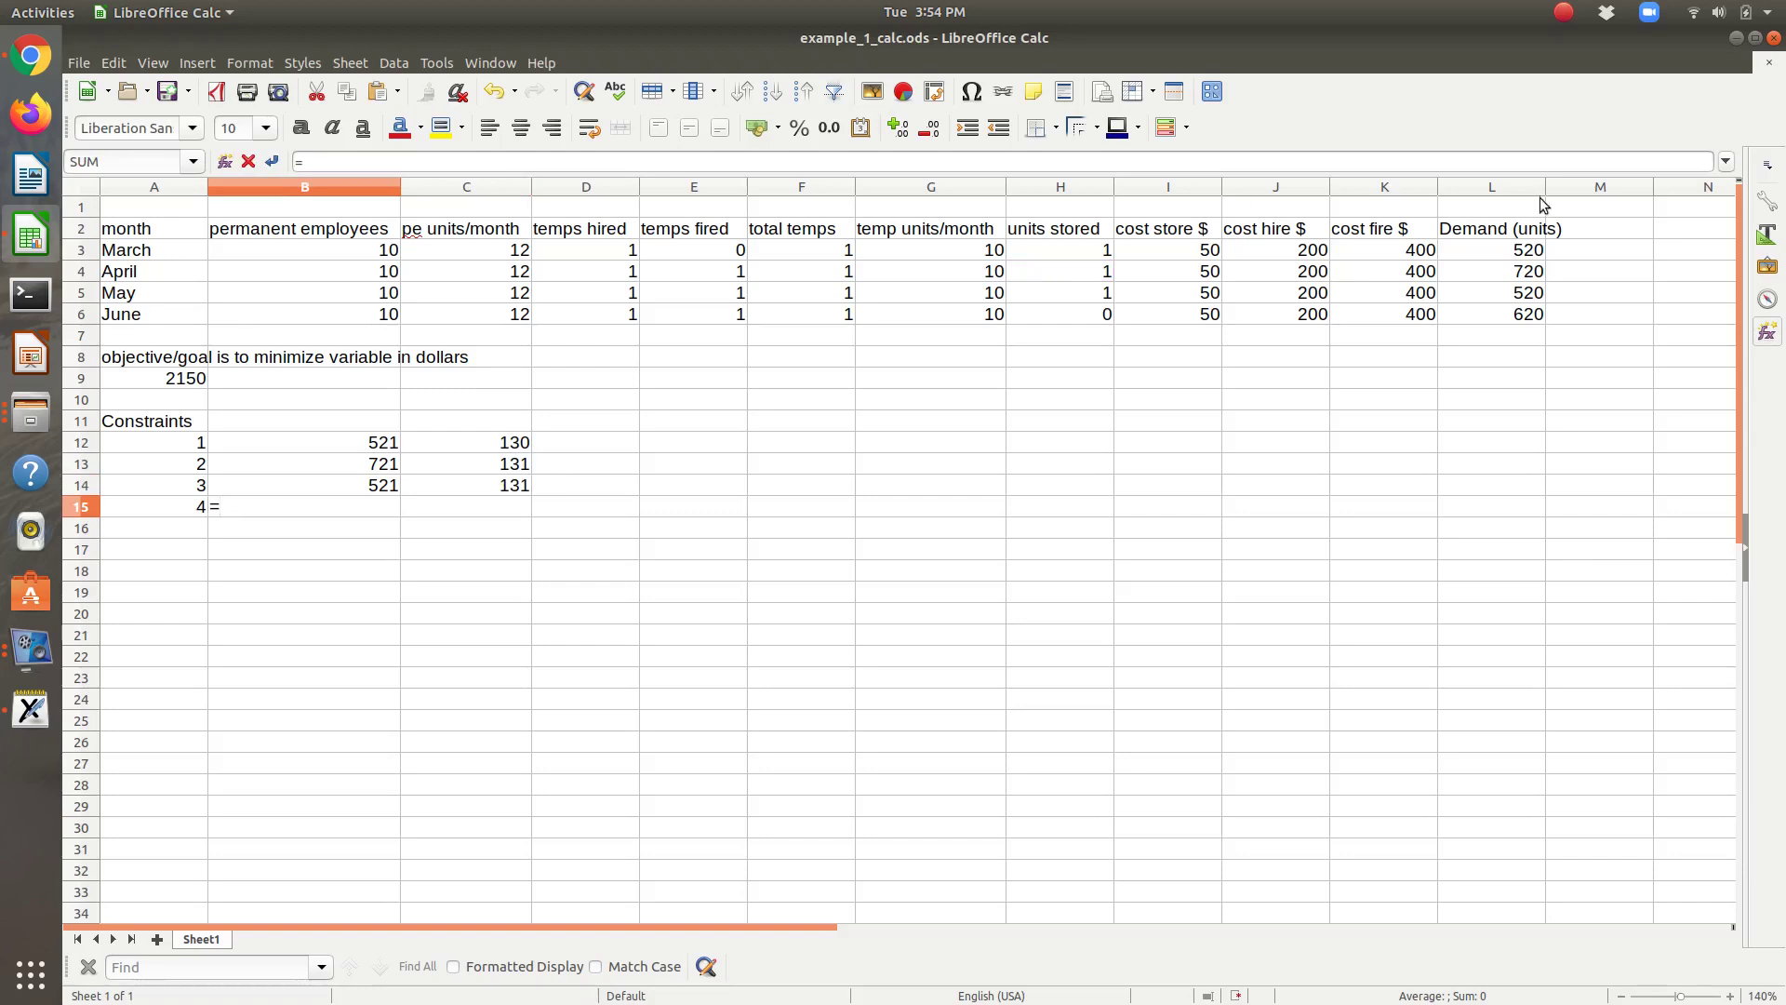
click(1528, 314)
text(+)
click(1090, 314)
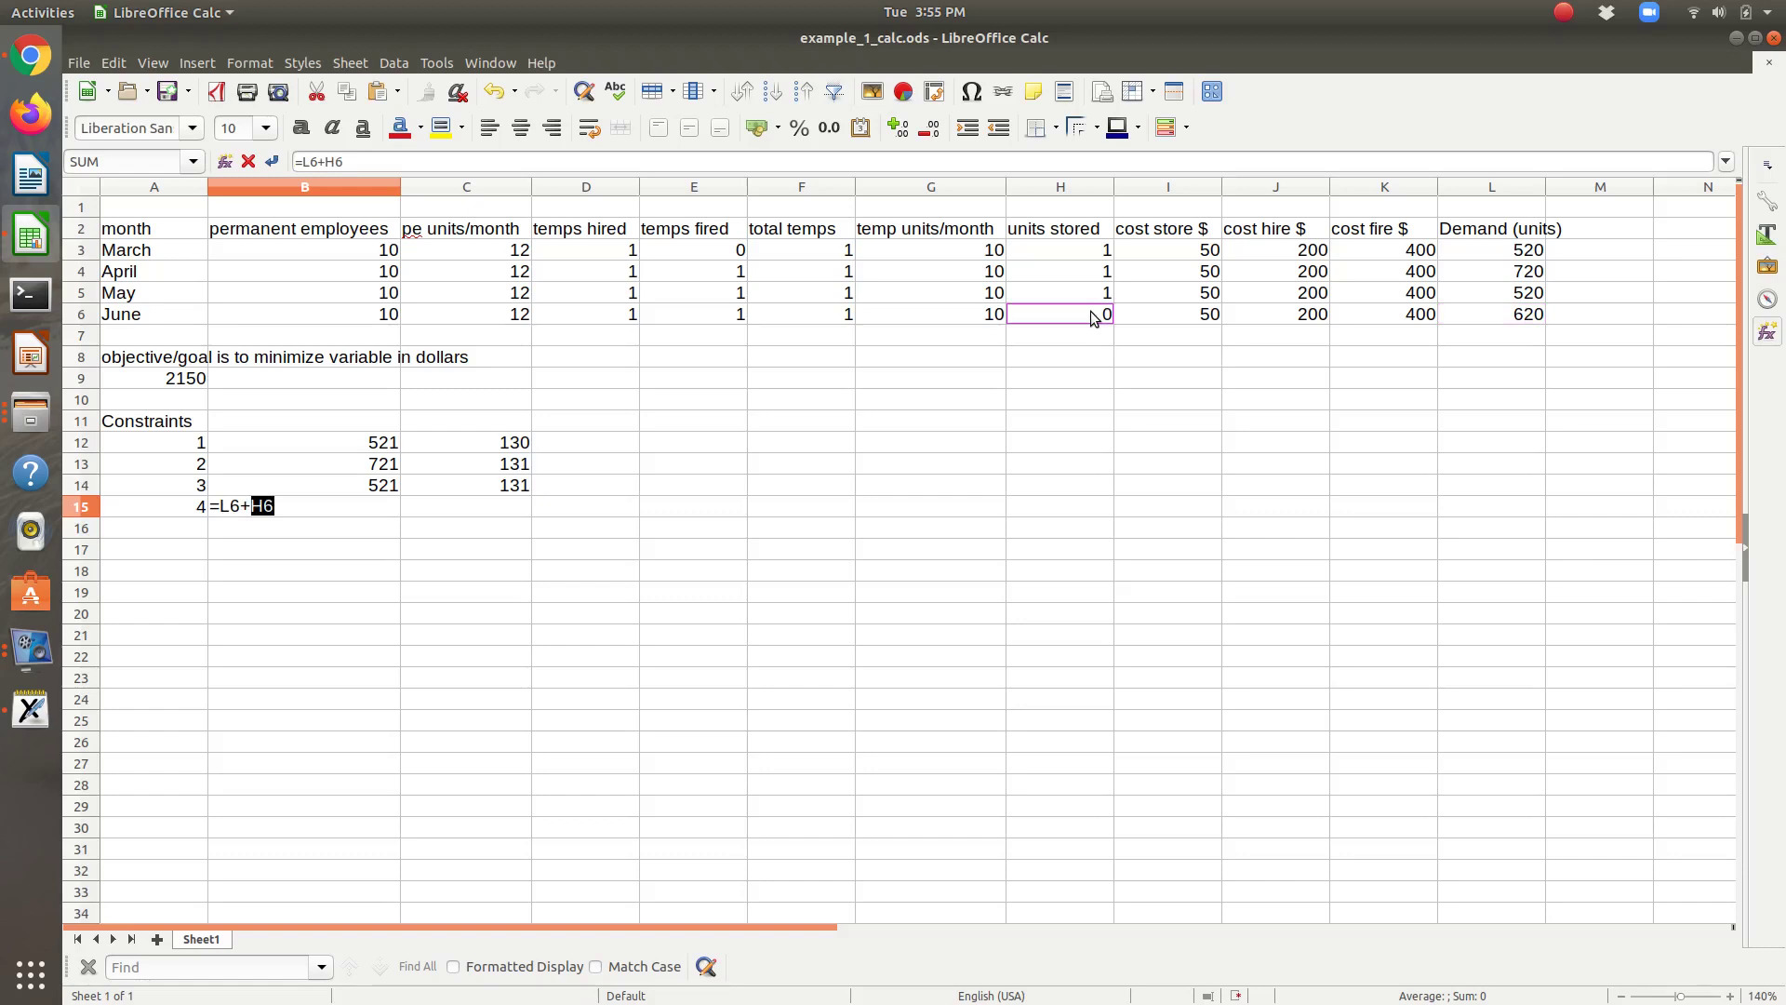
key(Tab)
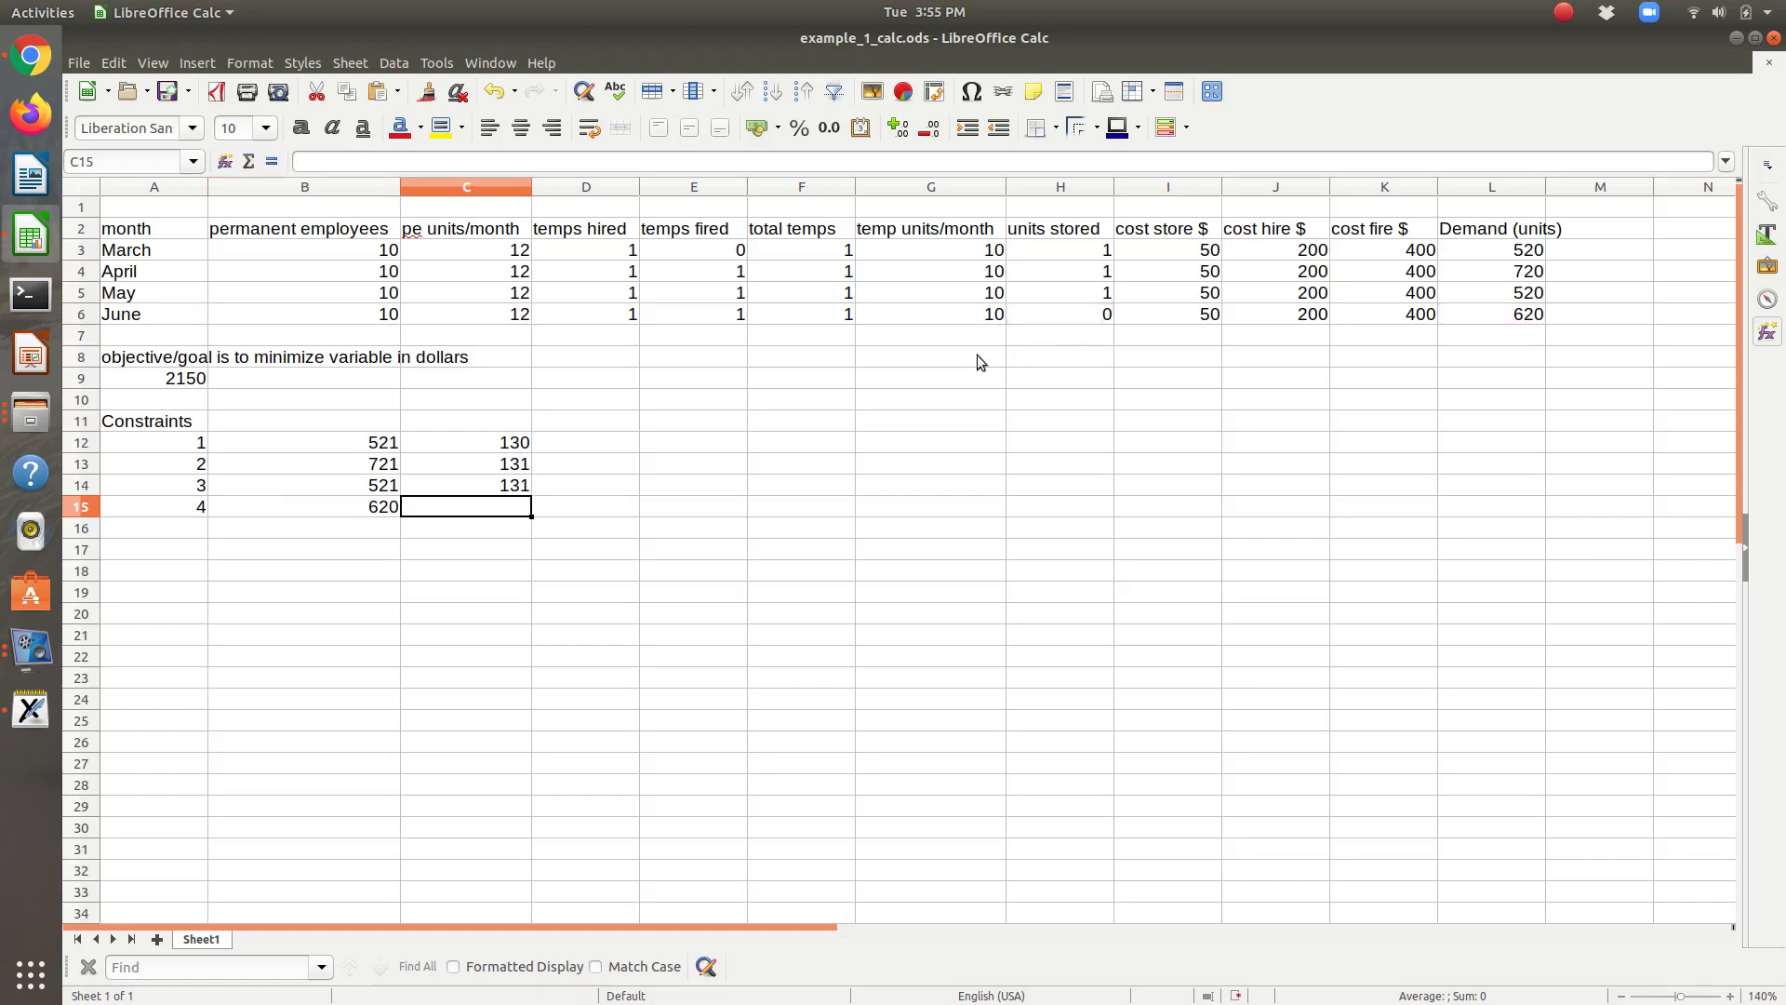
Enter June's production formula =B6*C6+F6*G6+H5 in C15
text(=)
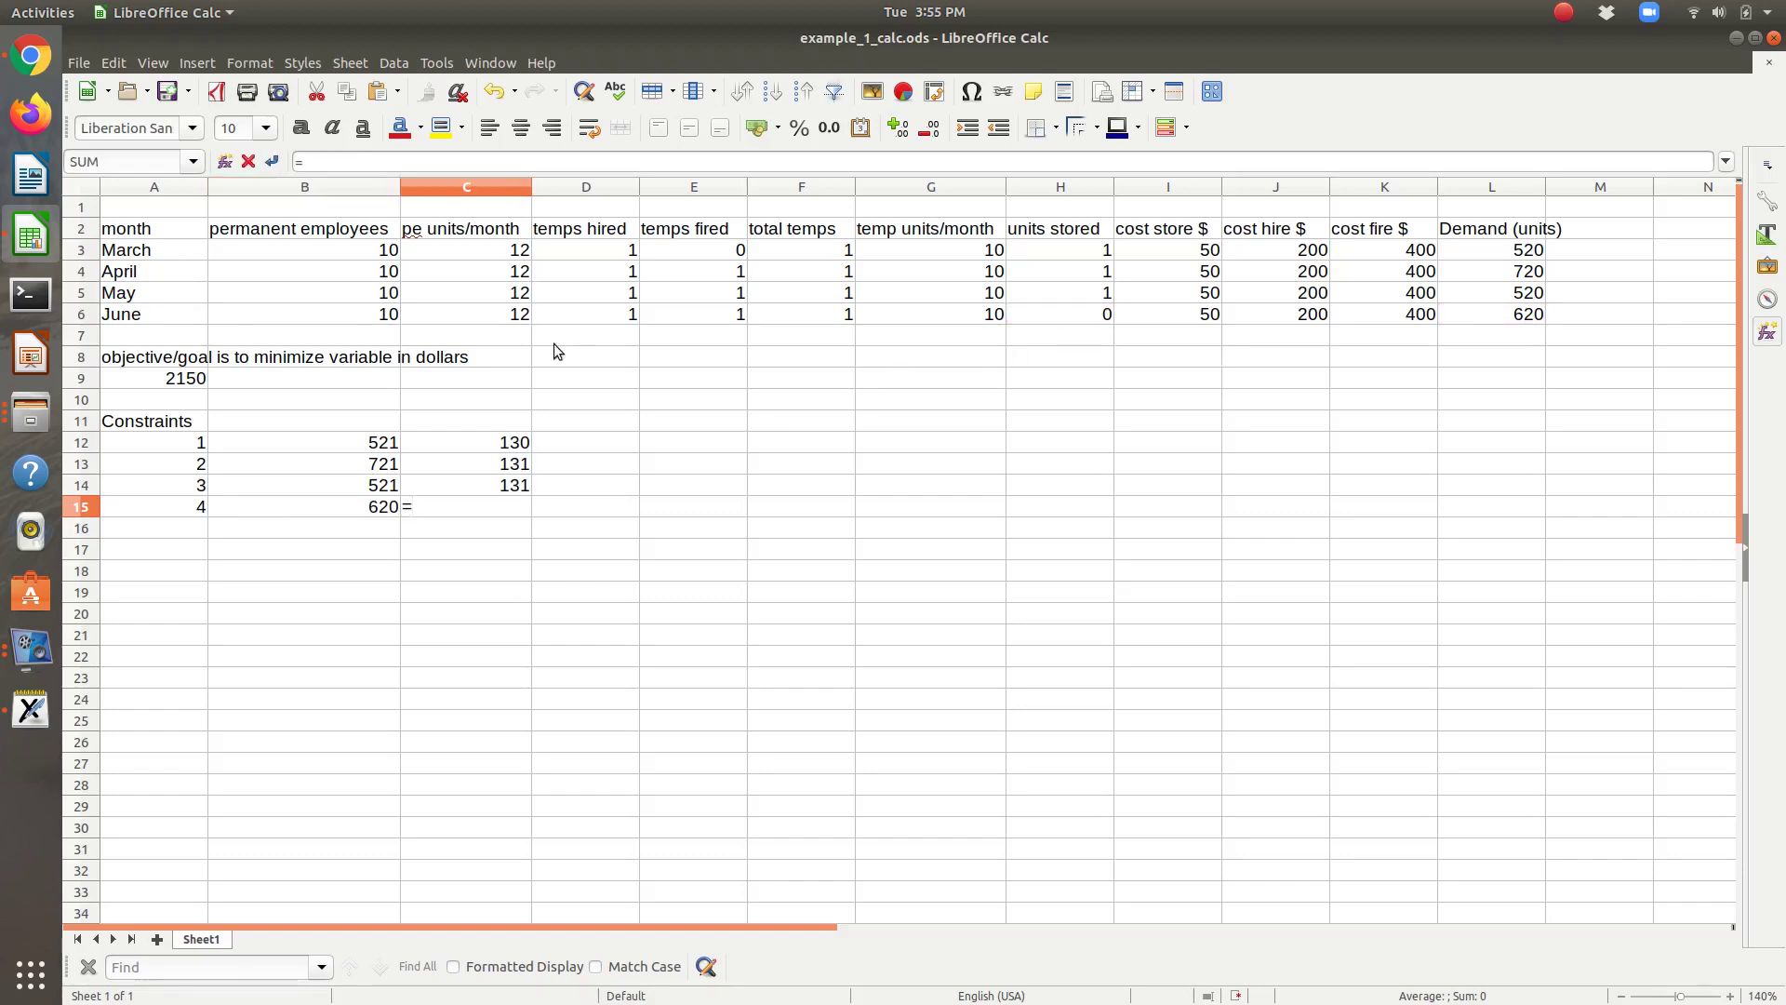
click(389, 316)
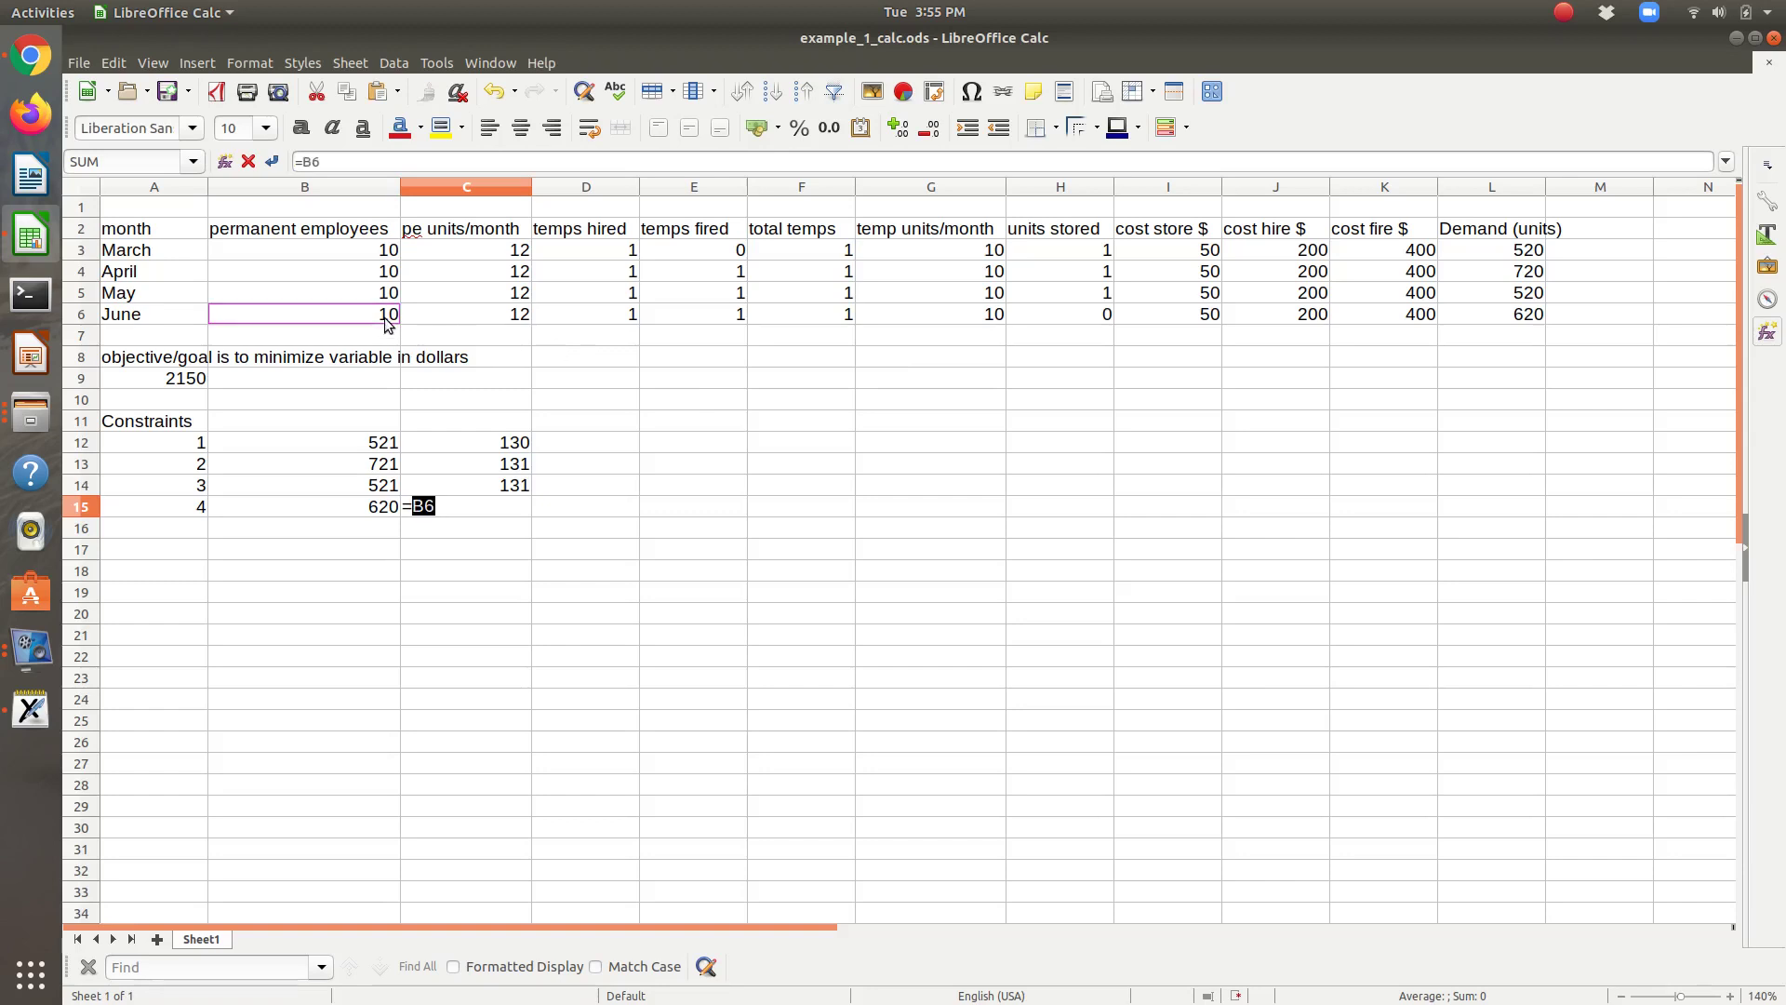
text(*)
click(432, 316)
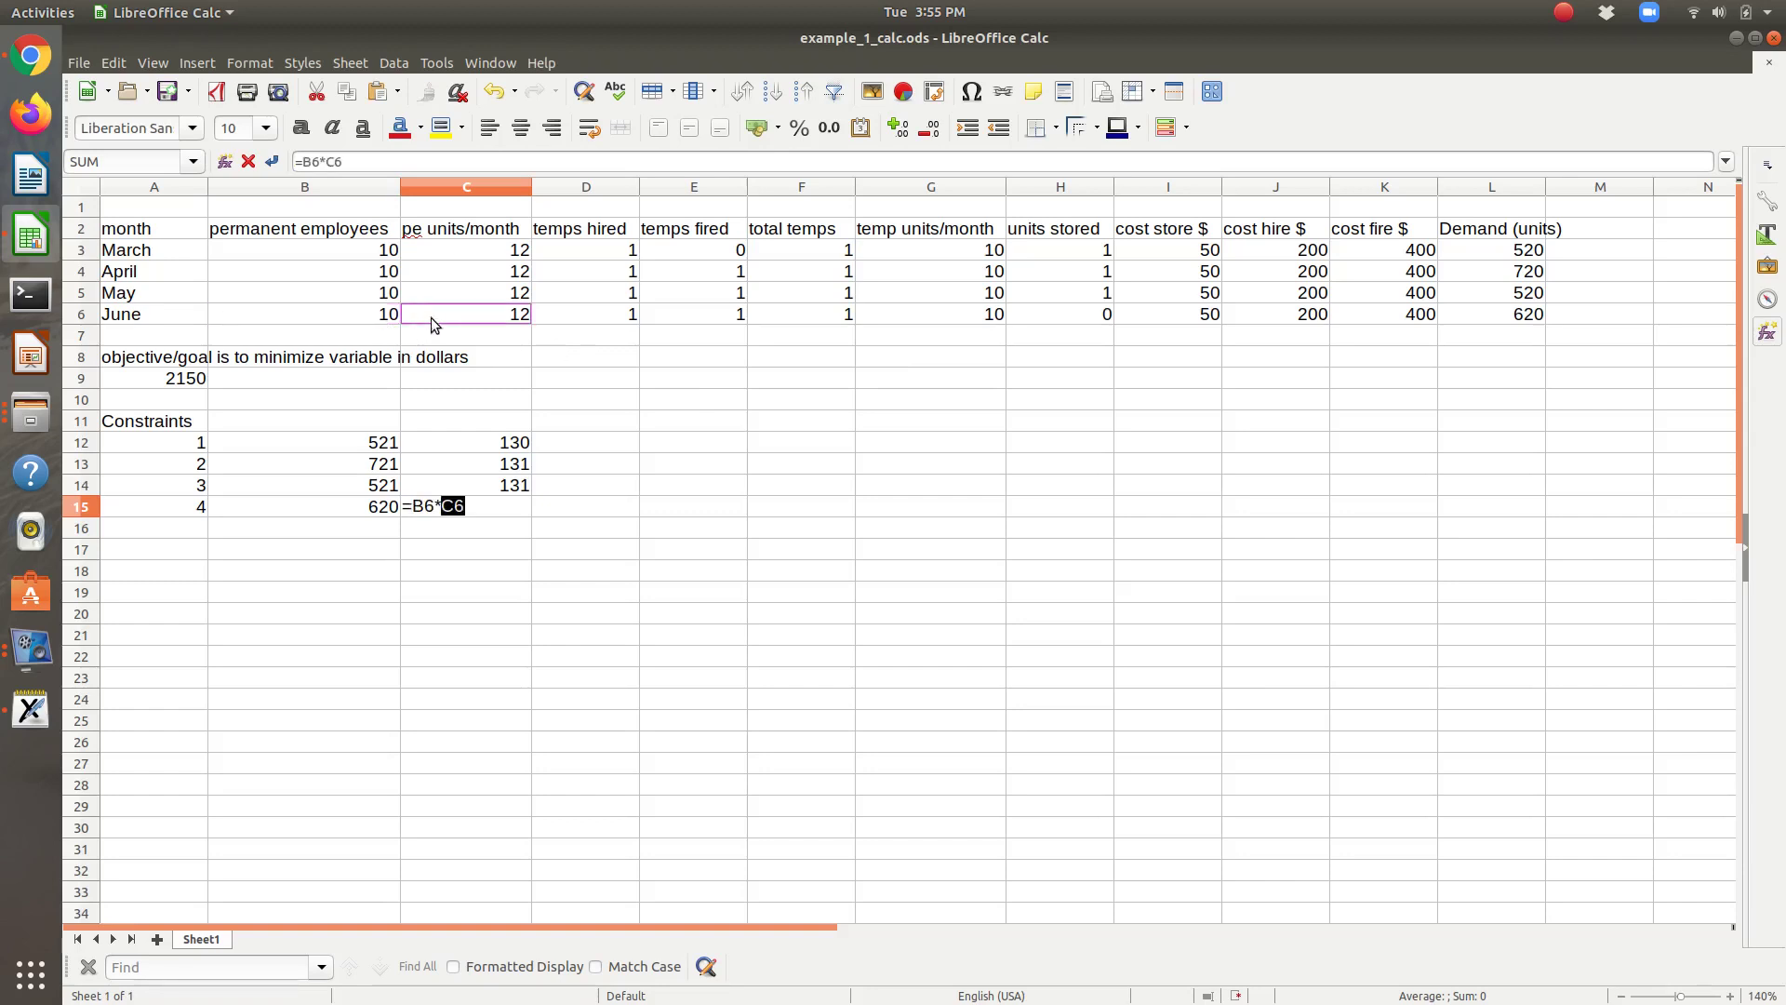
text(+)
click(787, 309)
text(*)
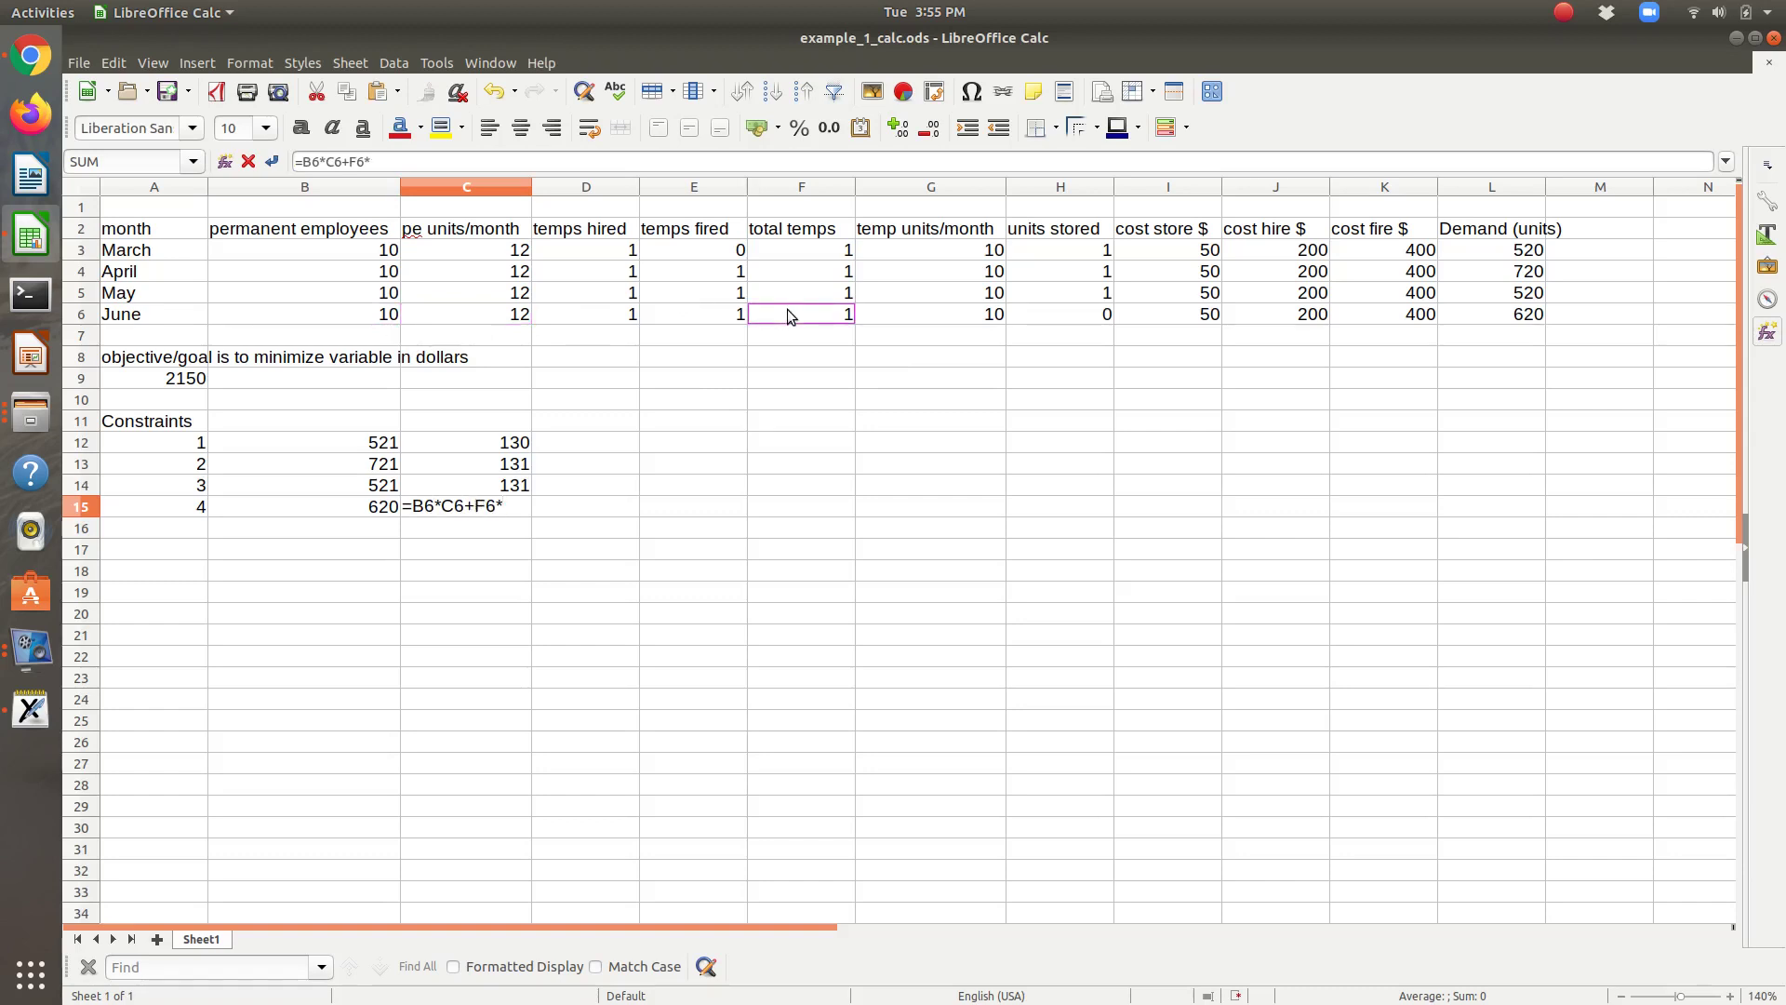
click(919, 314)
text(+)
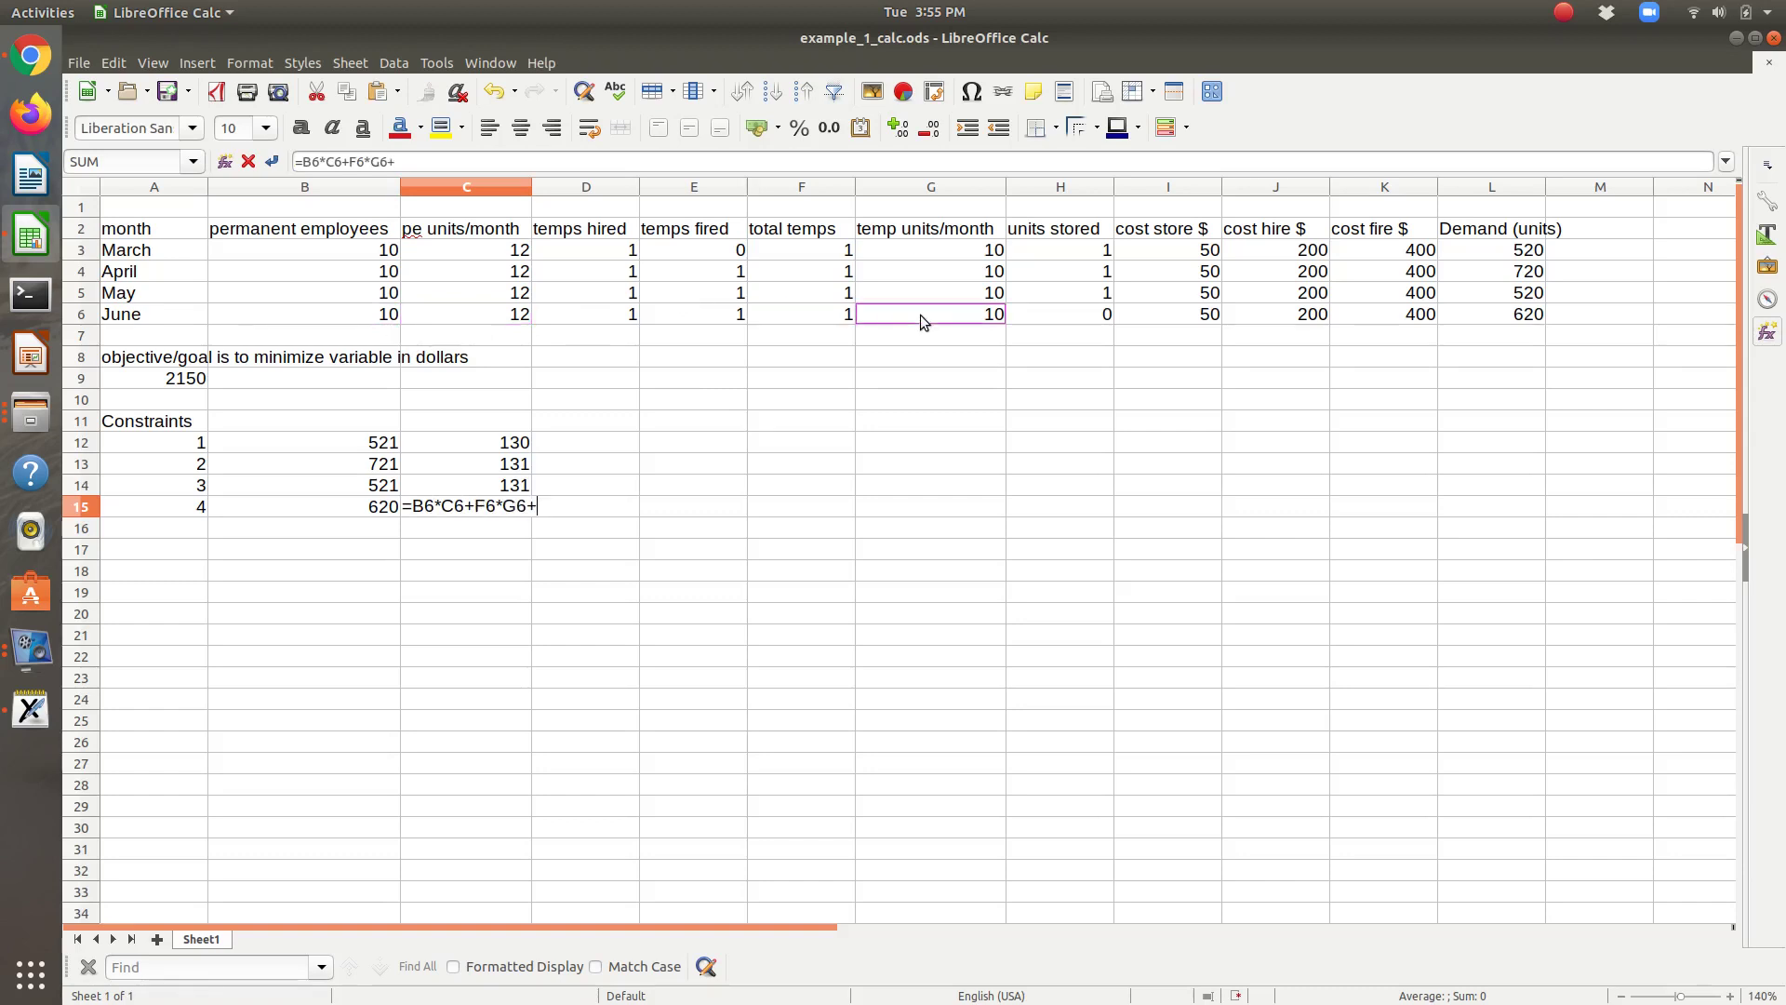
click(1048, 292)
key(Return)
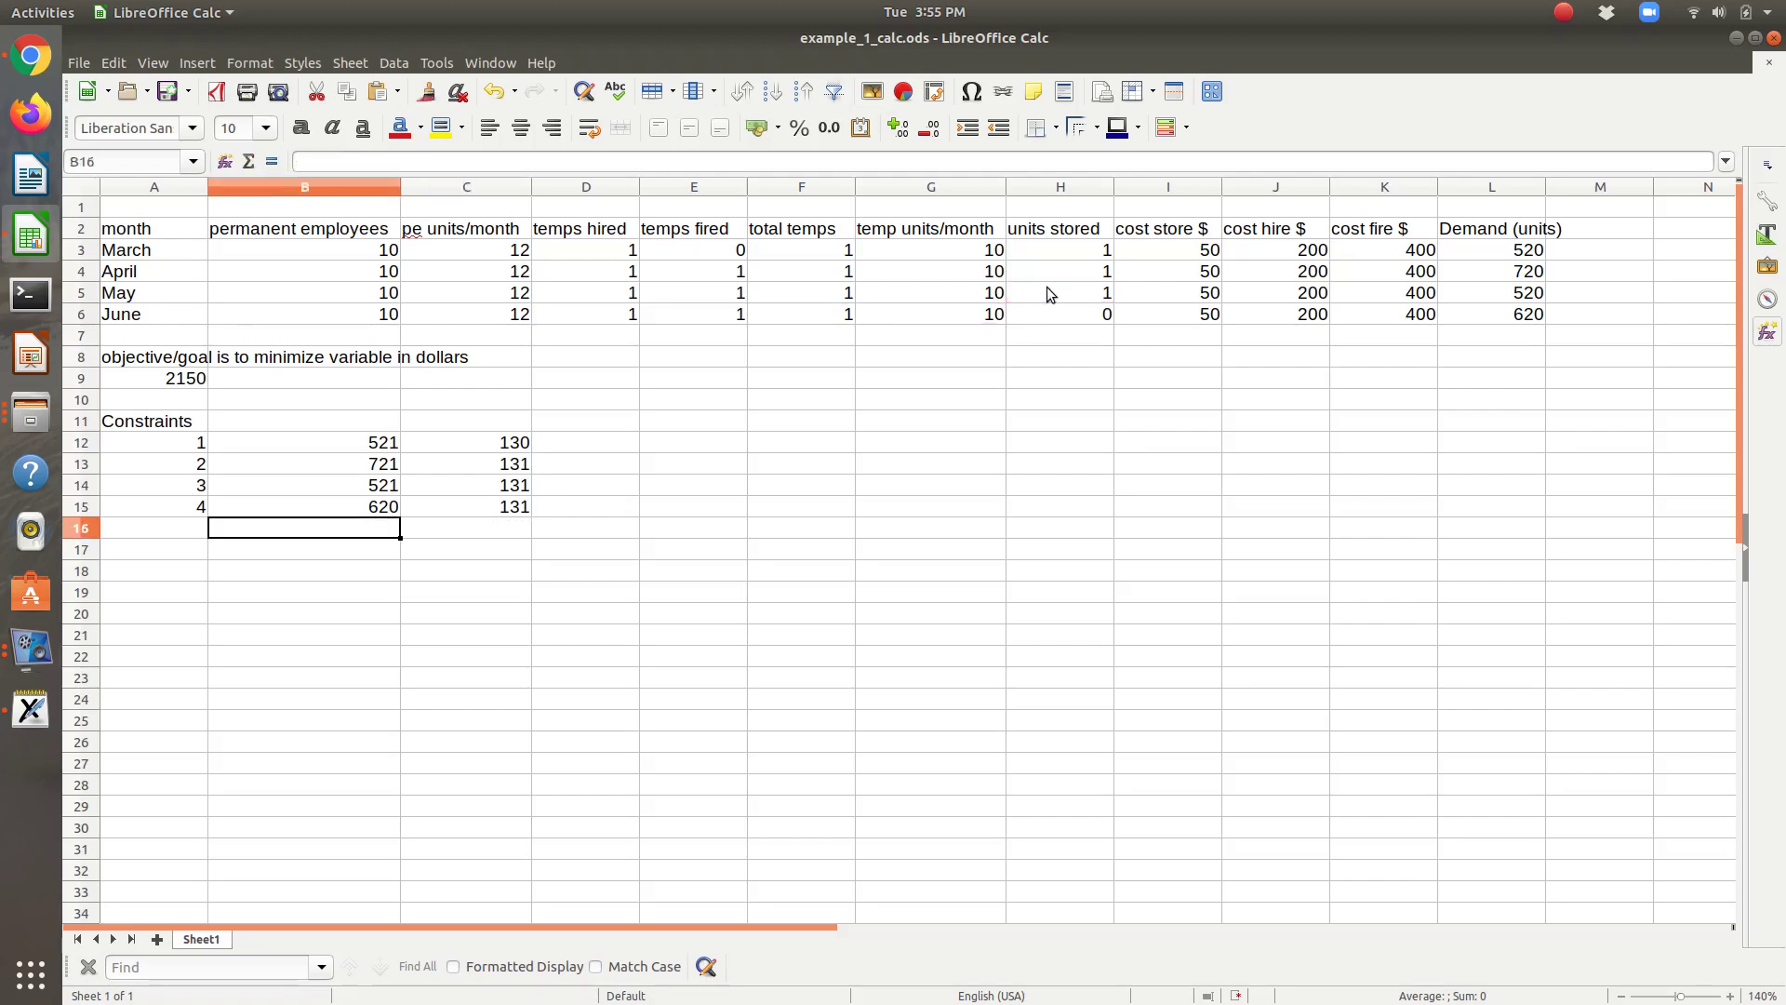
key(alt+Tab)
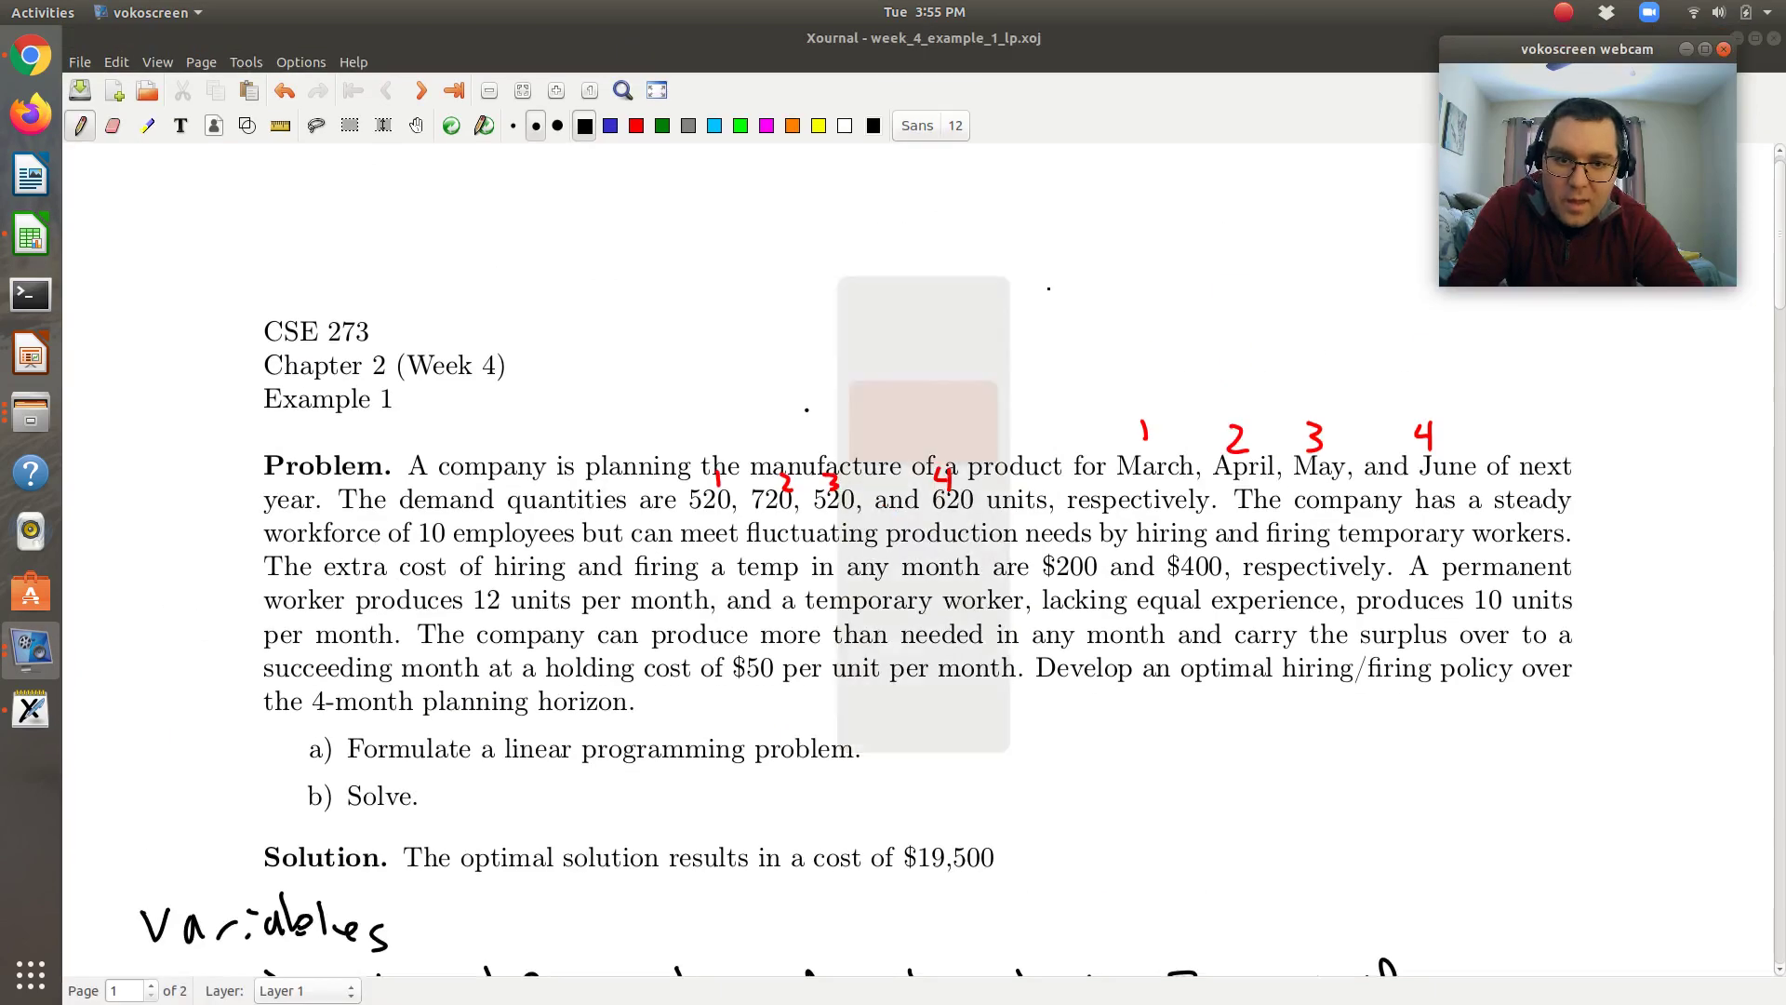
drag(1783, 193, 1783, 696)
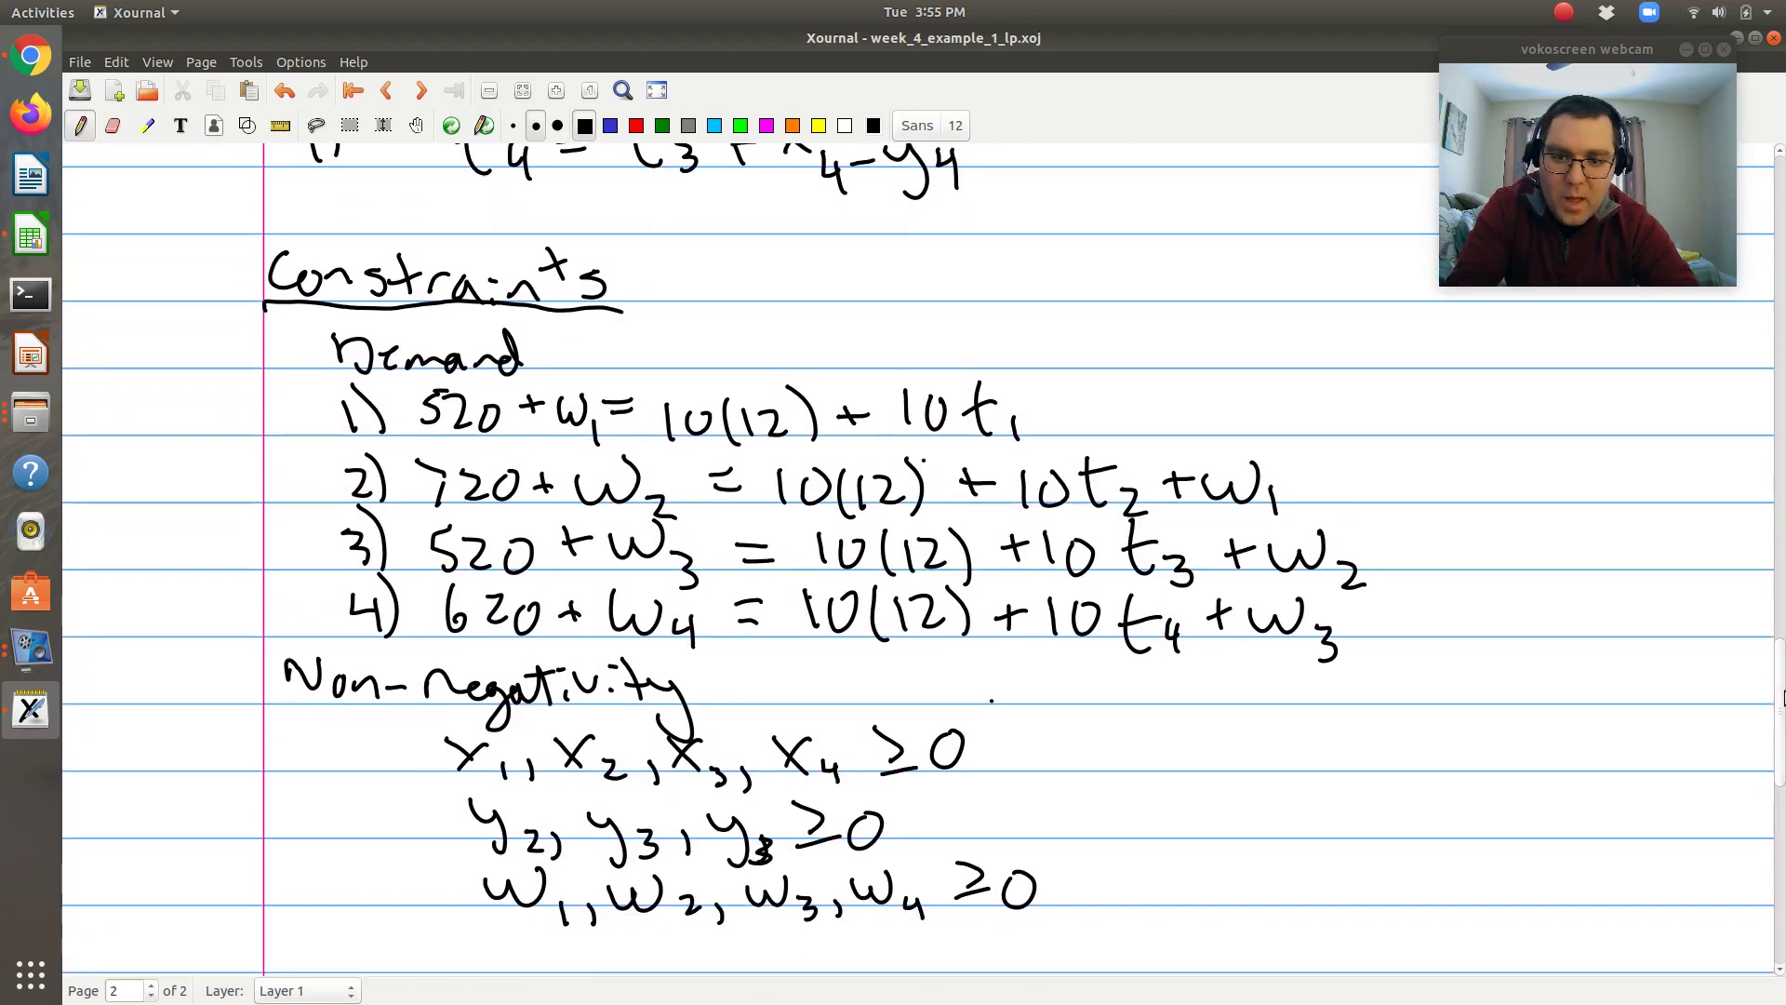
key(alt+Tab)
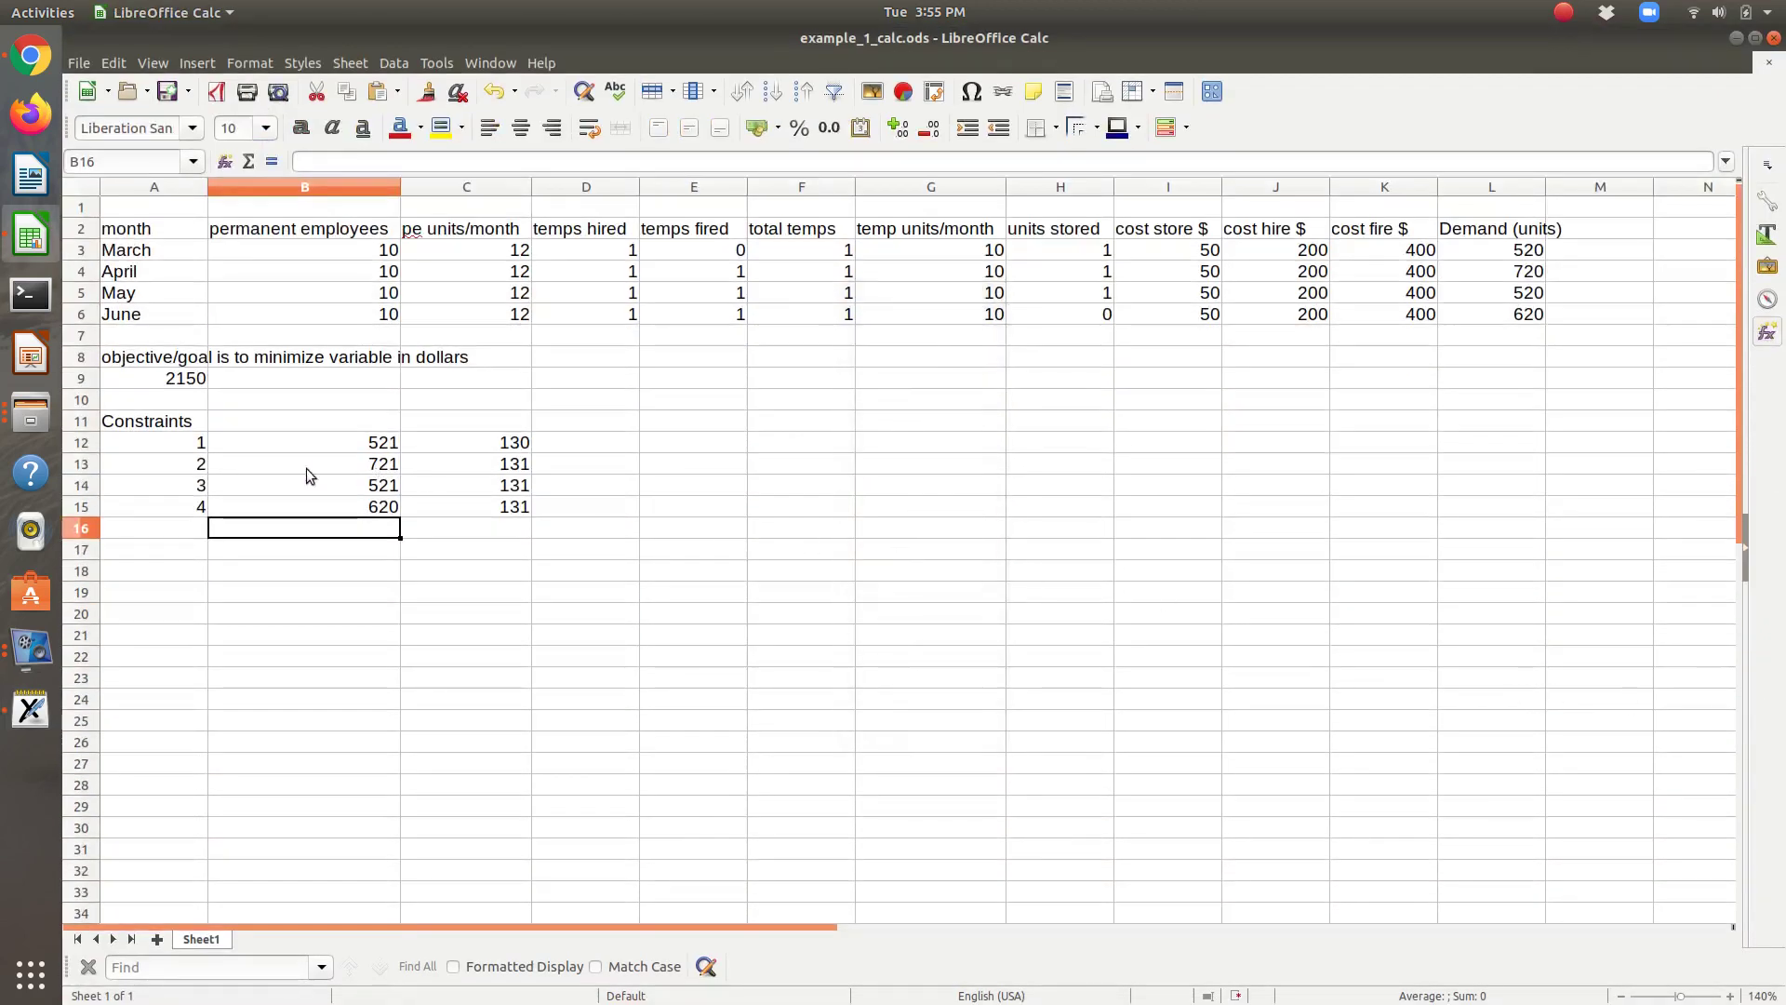
Open Solver on the A9 cost objective, switch it to Minimum, and close the dialog
click(191, 381)
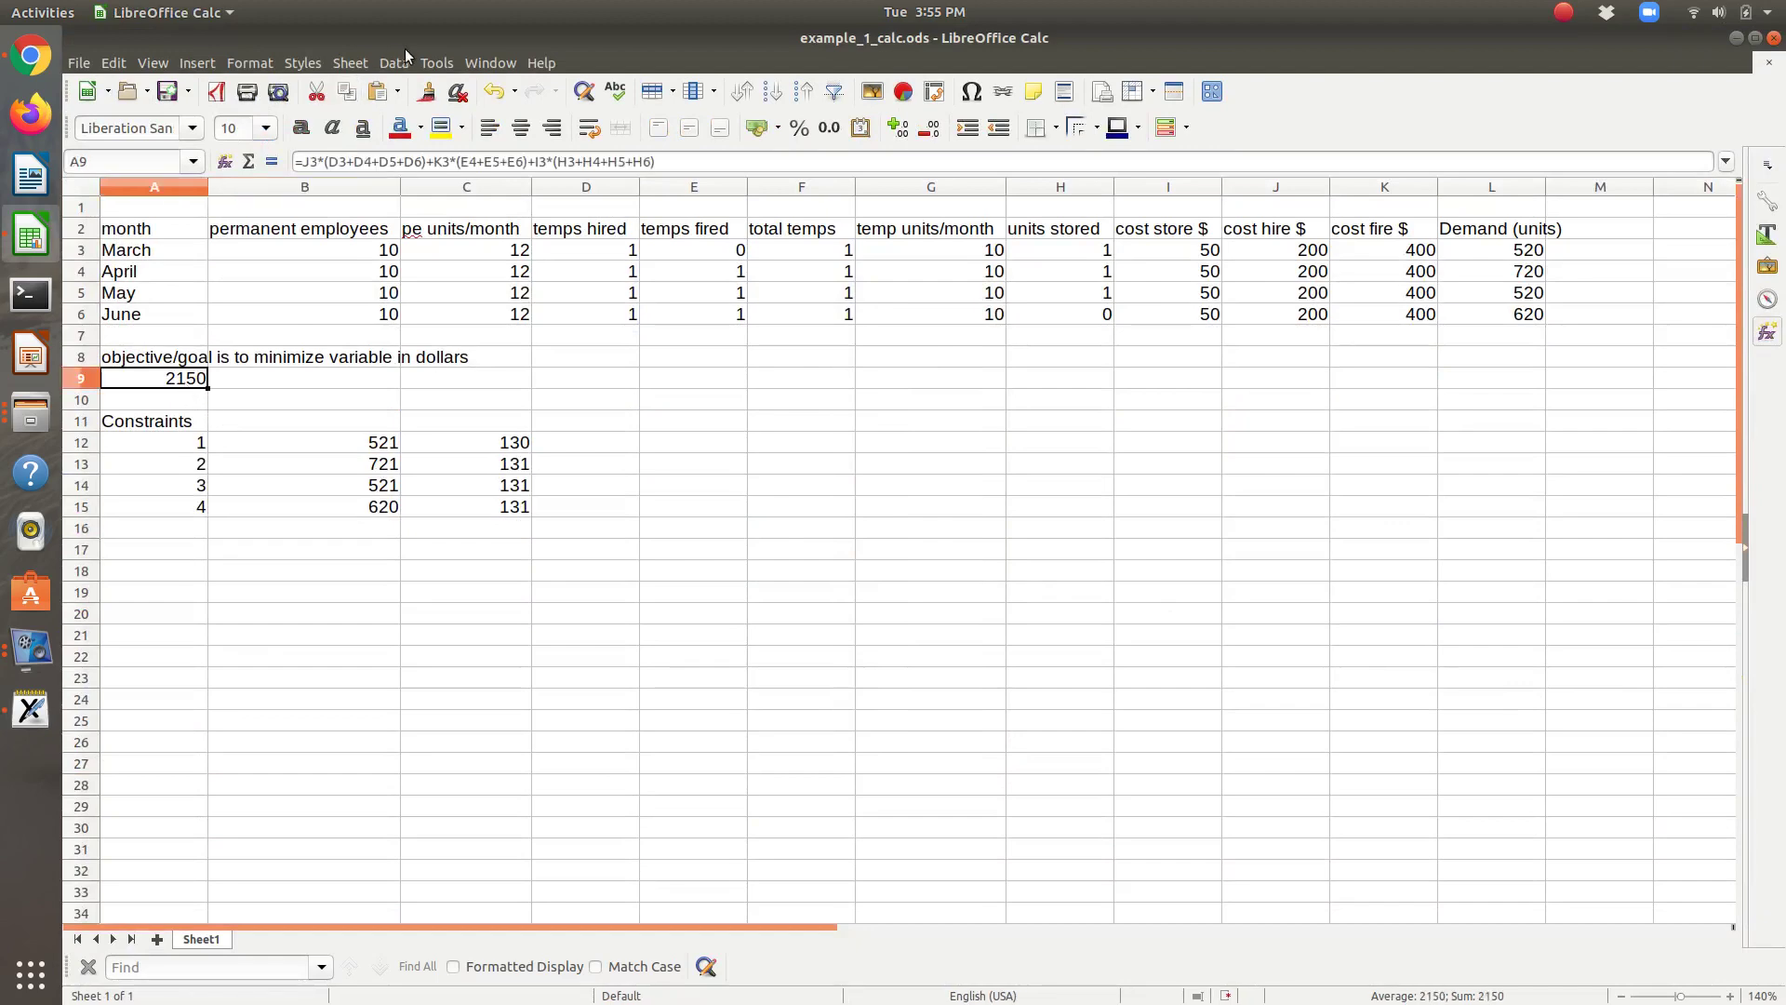
click(434, 59)
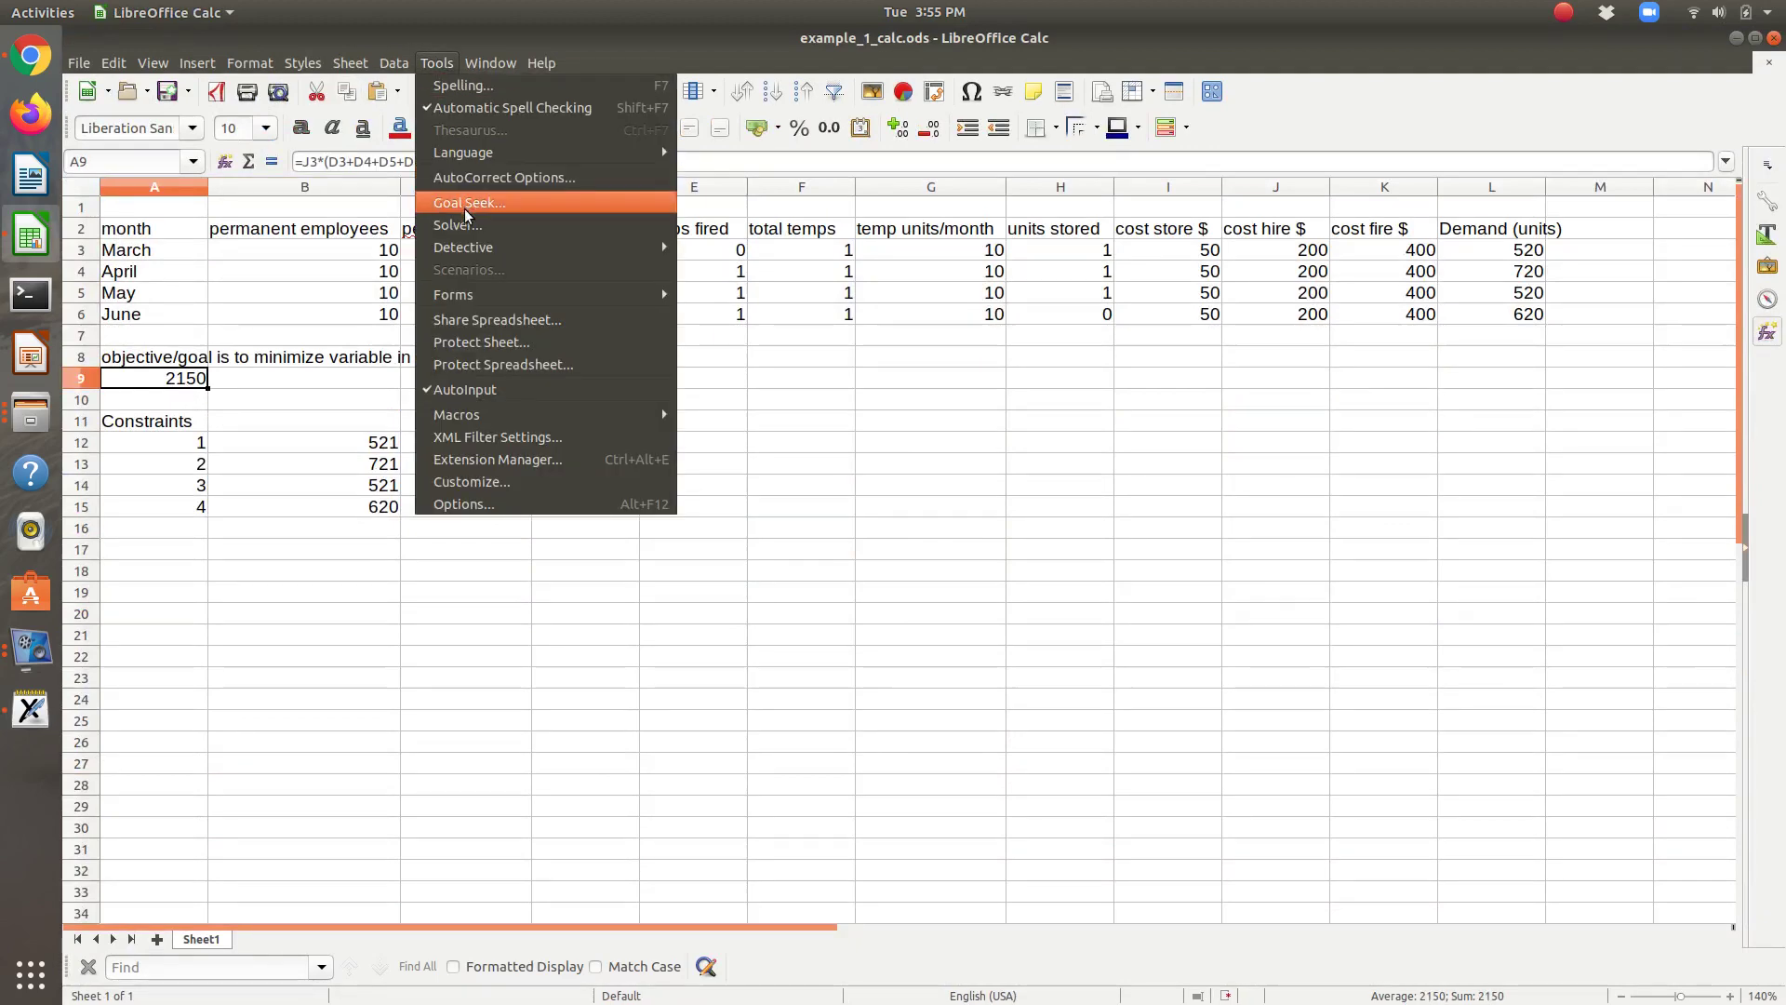
click(468, 232)
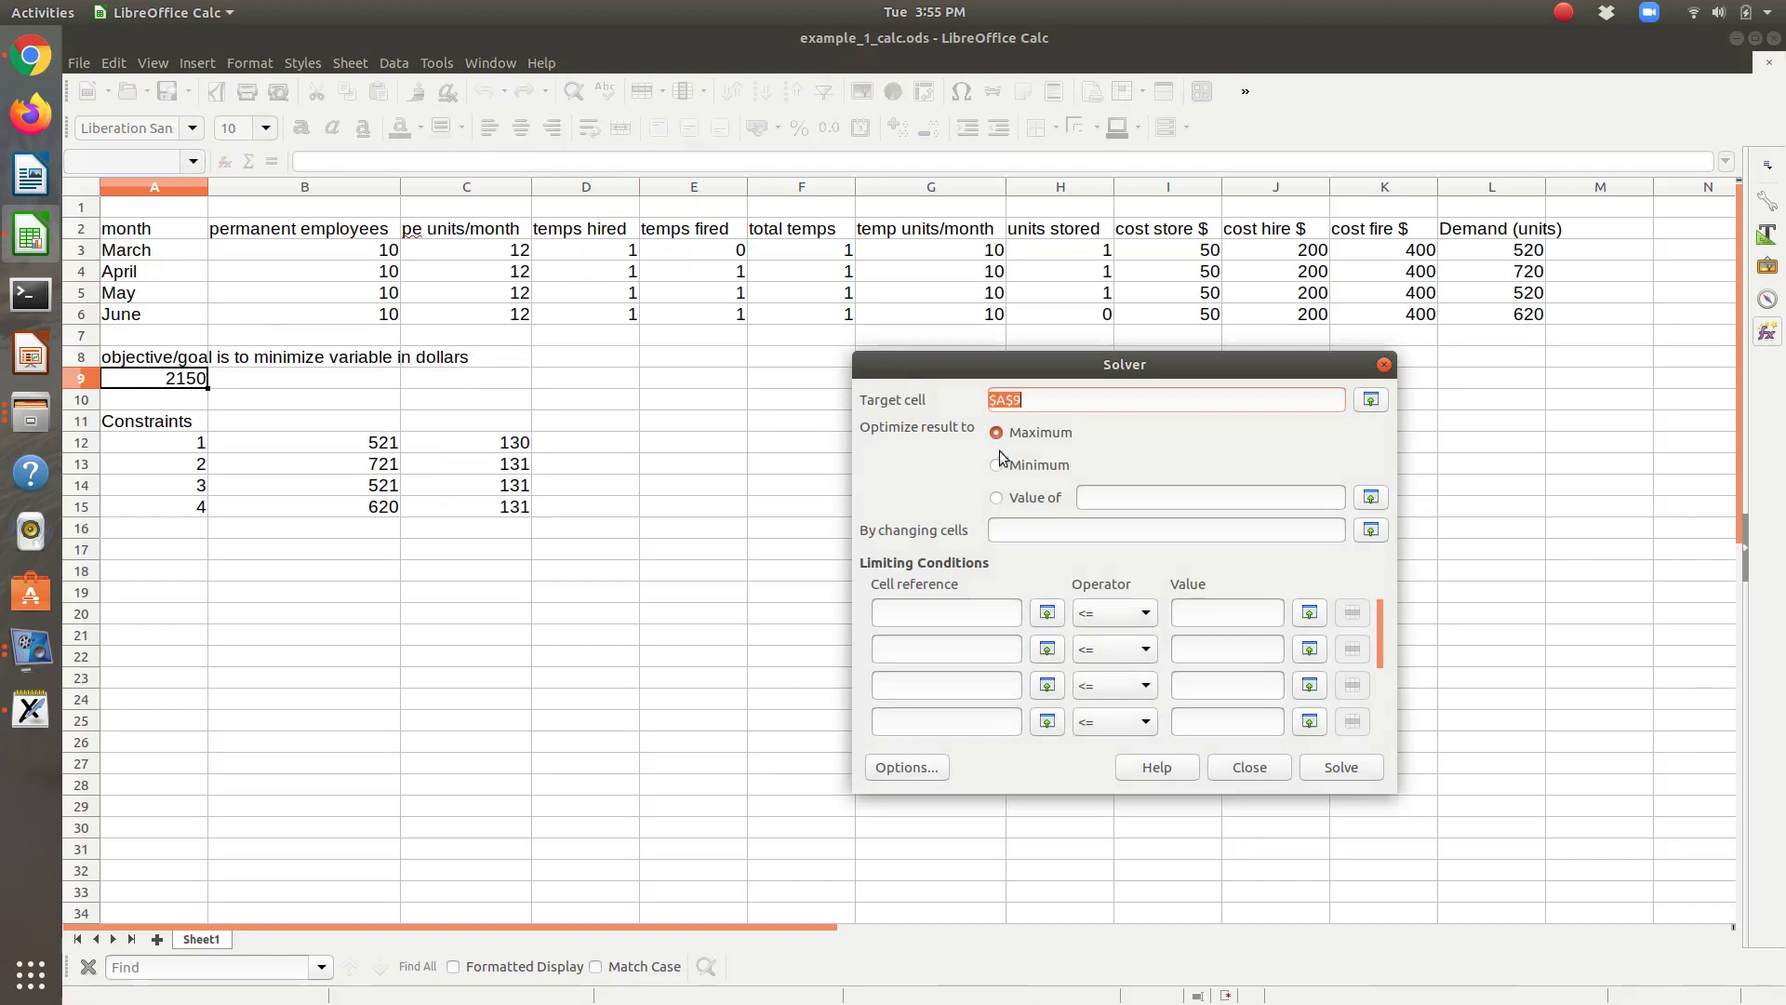
click(1007, 465)
click(1370, 530)
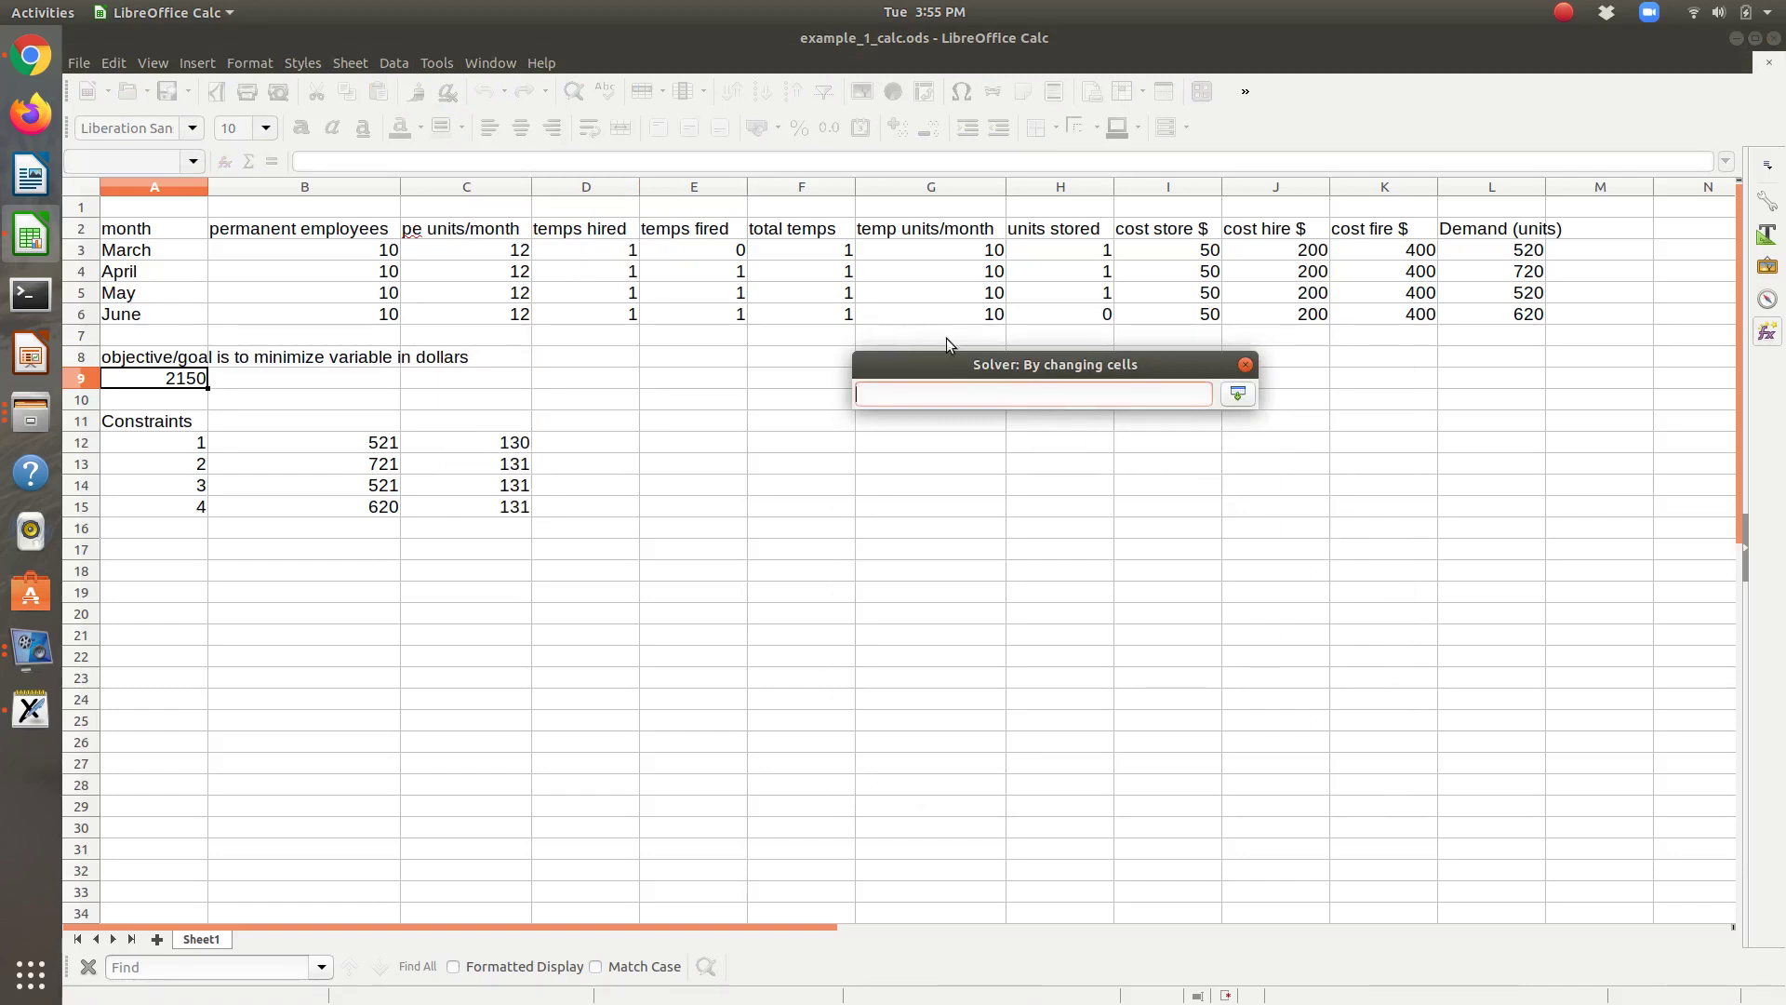
drag(955, 356, 962, 397)
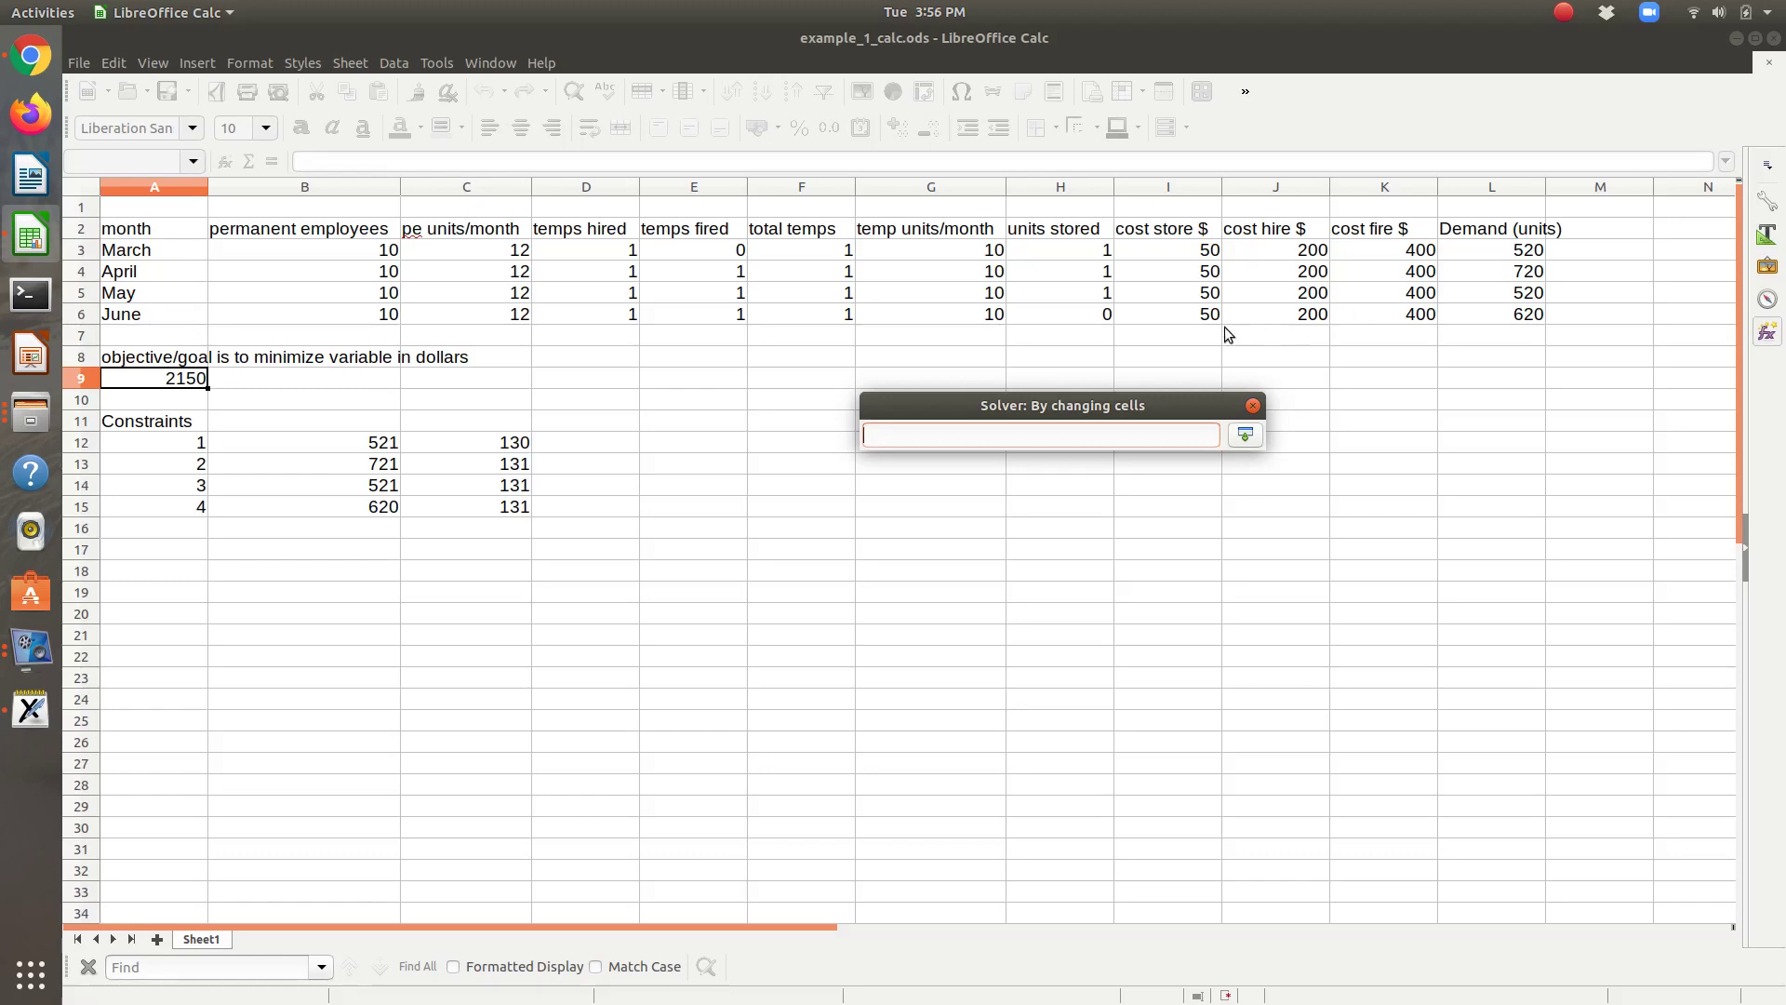
key(Return)
click(1257, 807)
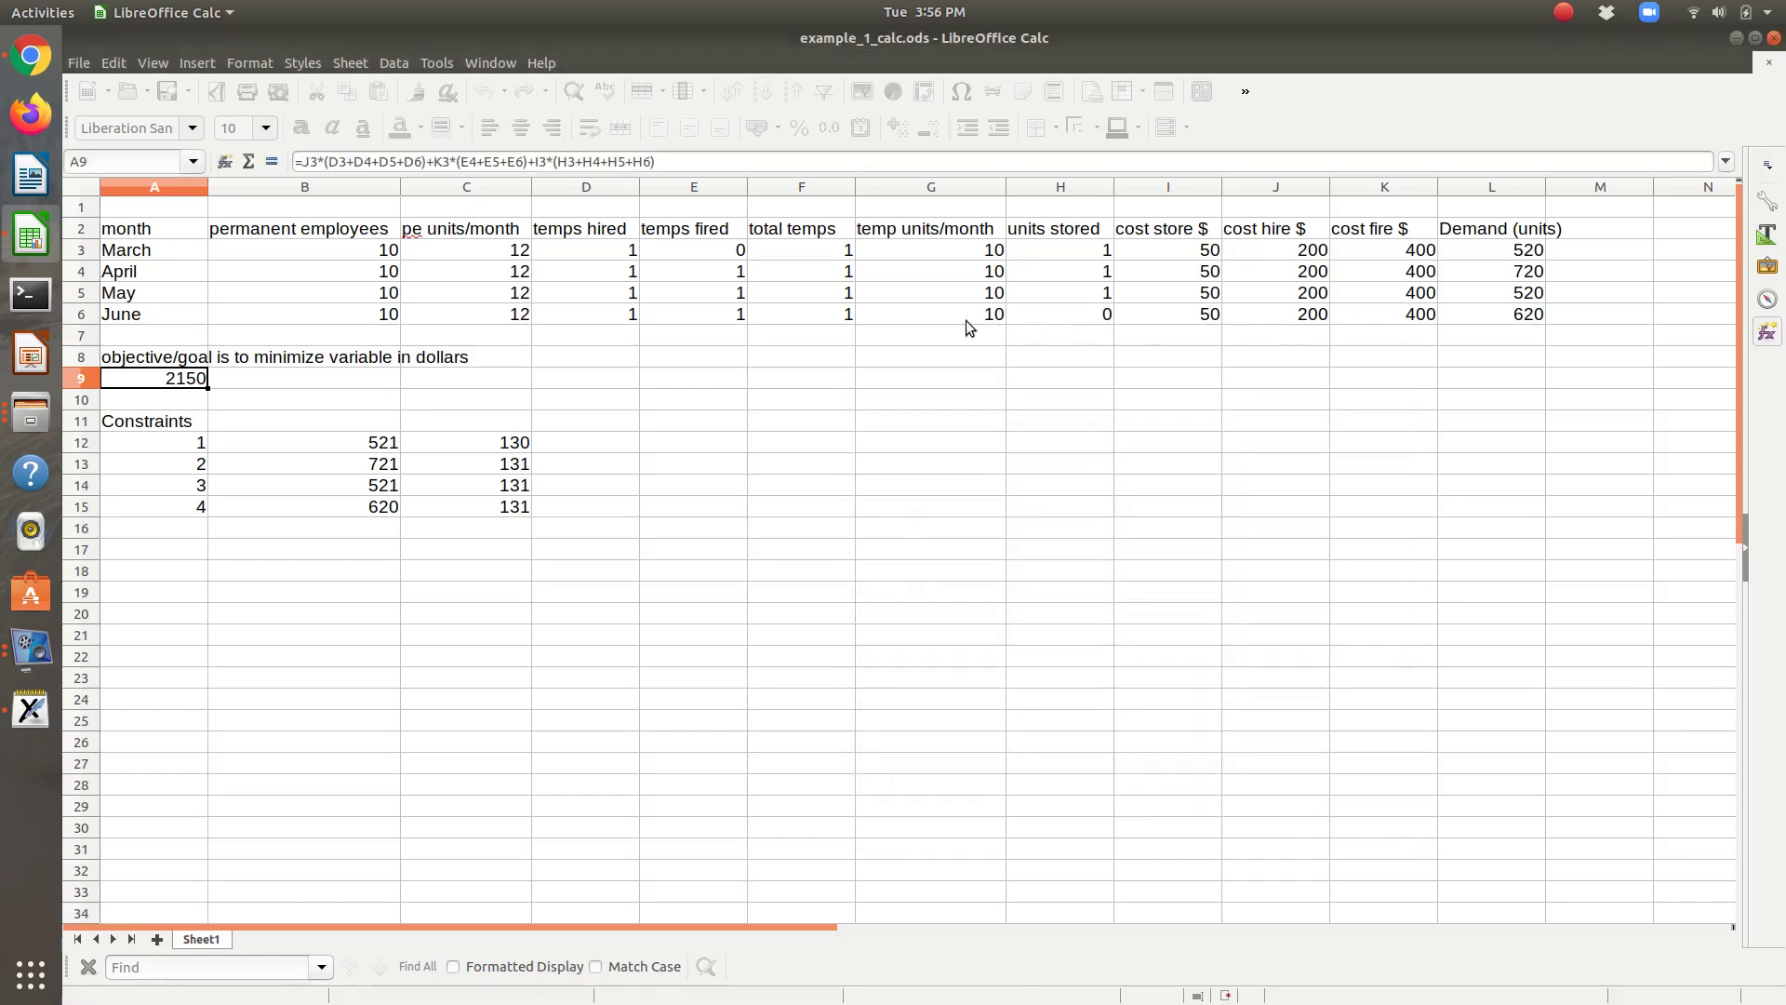
Insert an empty column before column D
click(912, 189)
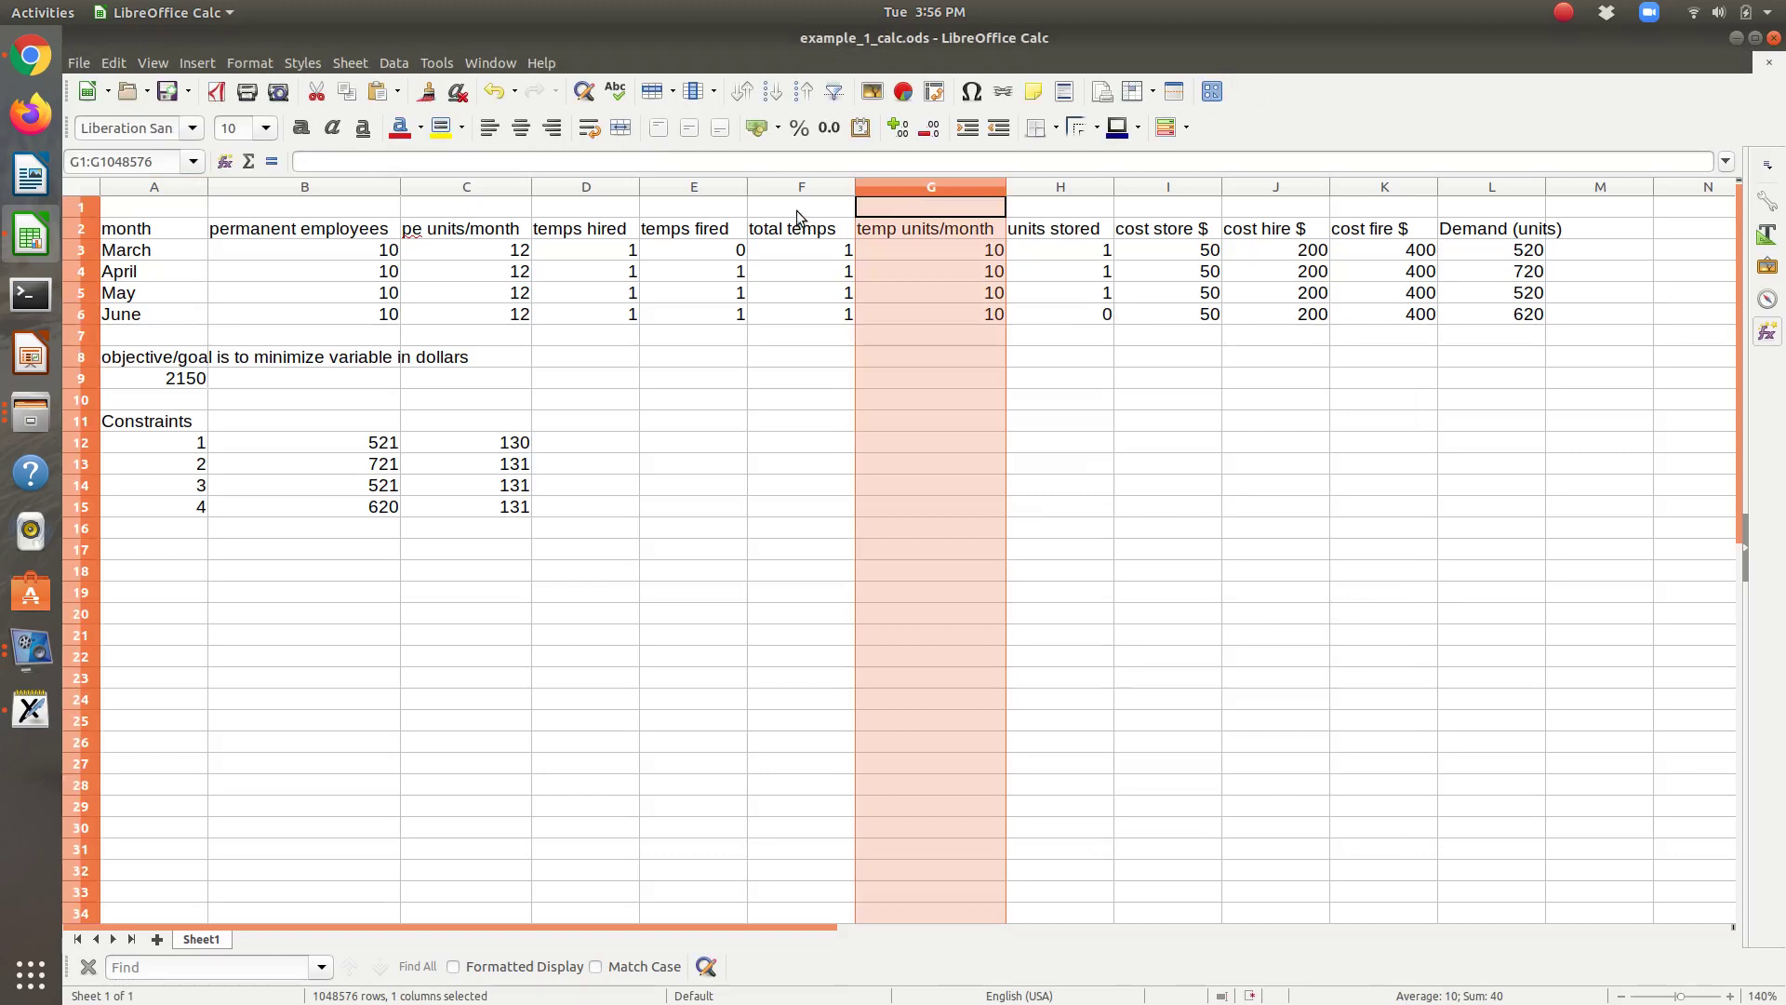
click(583, 191)
right_click(579, 189)
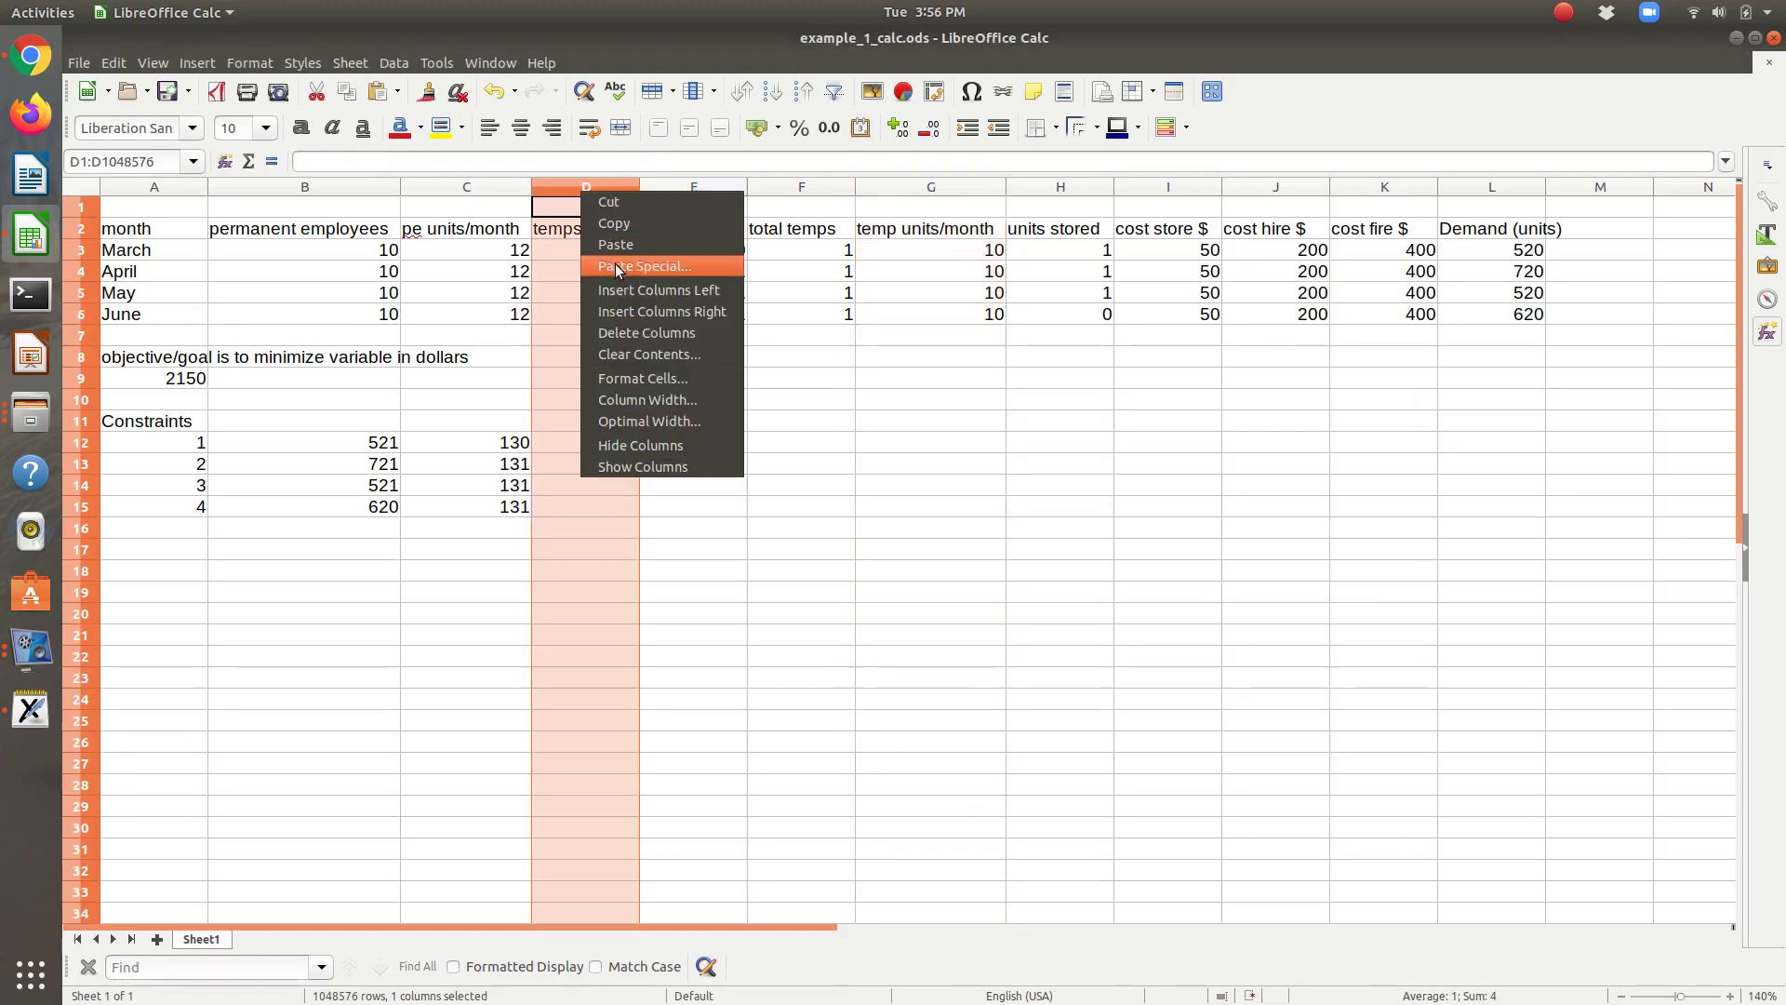
click(622, 287)
click(622, 291)
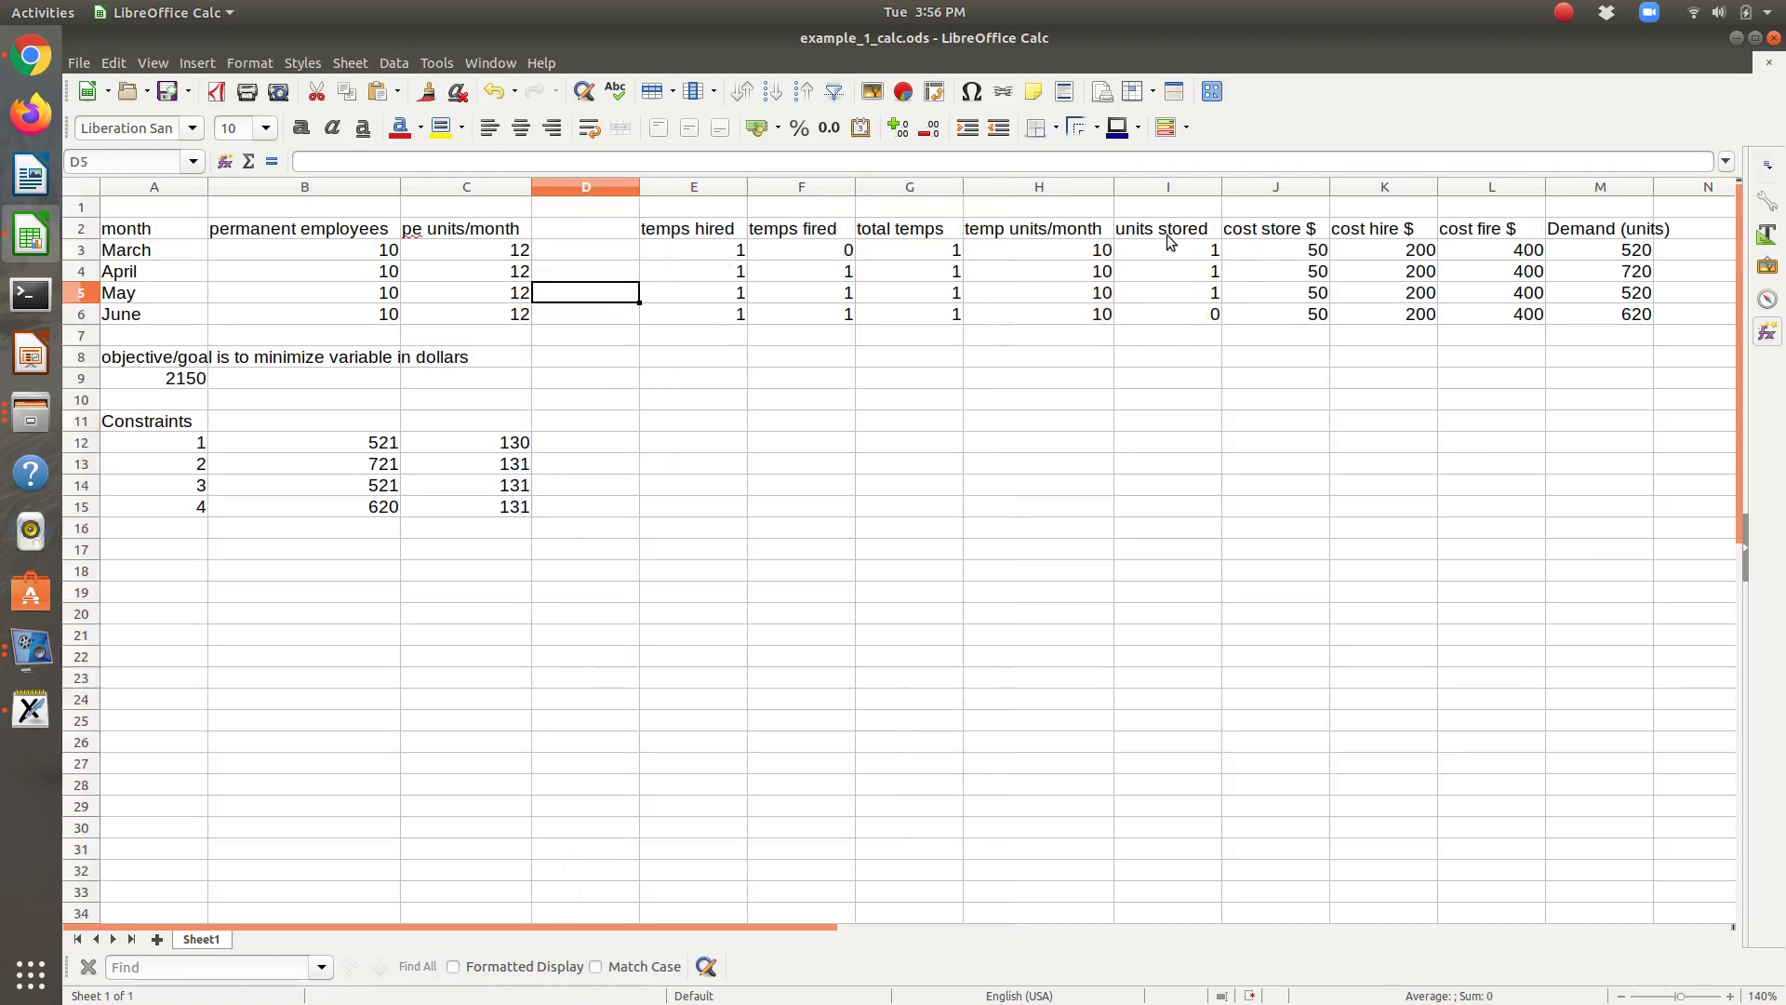
Move units stored from I2:I6 into D2, delete the empty column I, and recommit A9's formula
drag(1169, 236, 1181, 308)
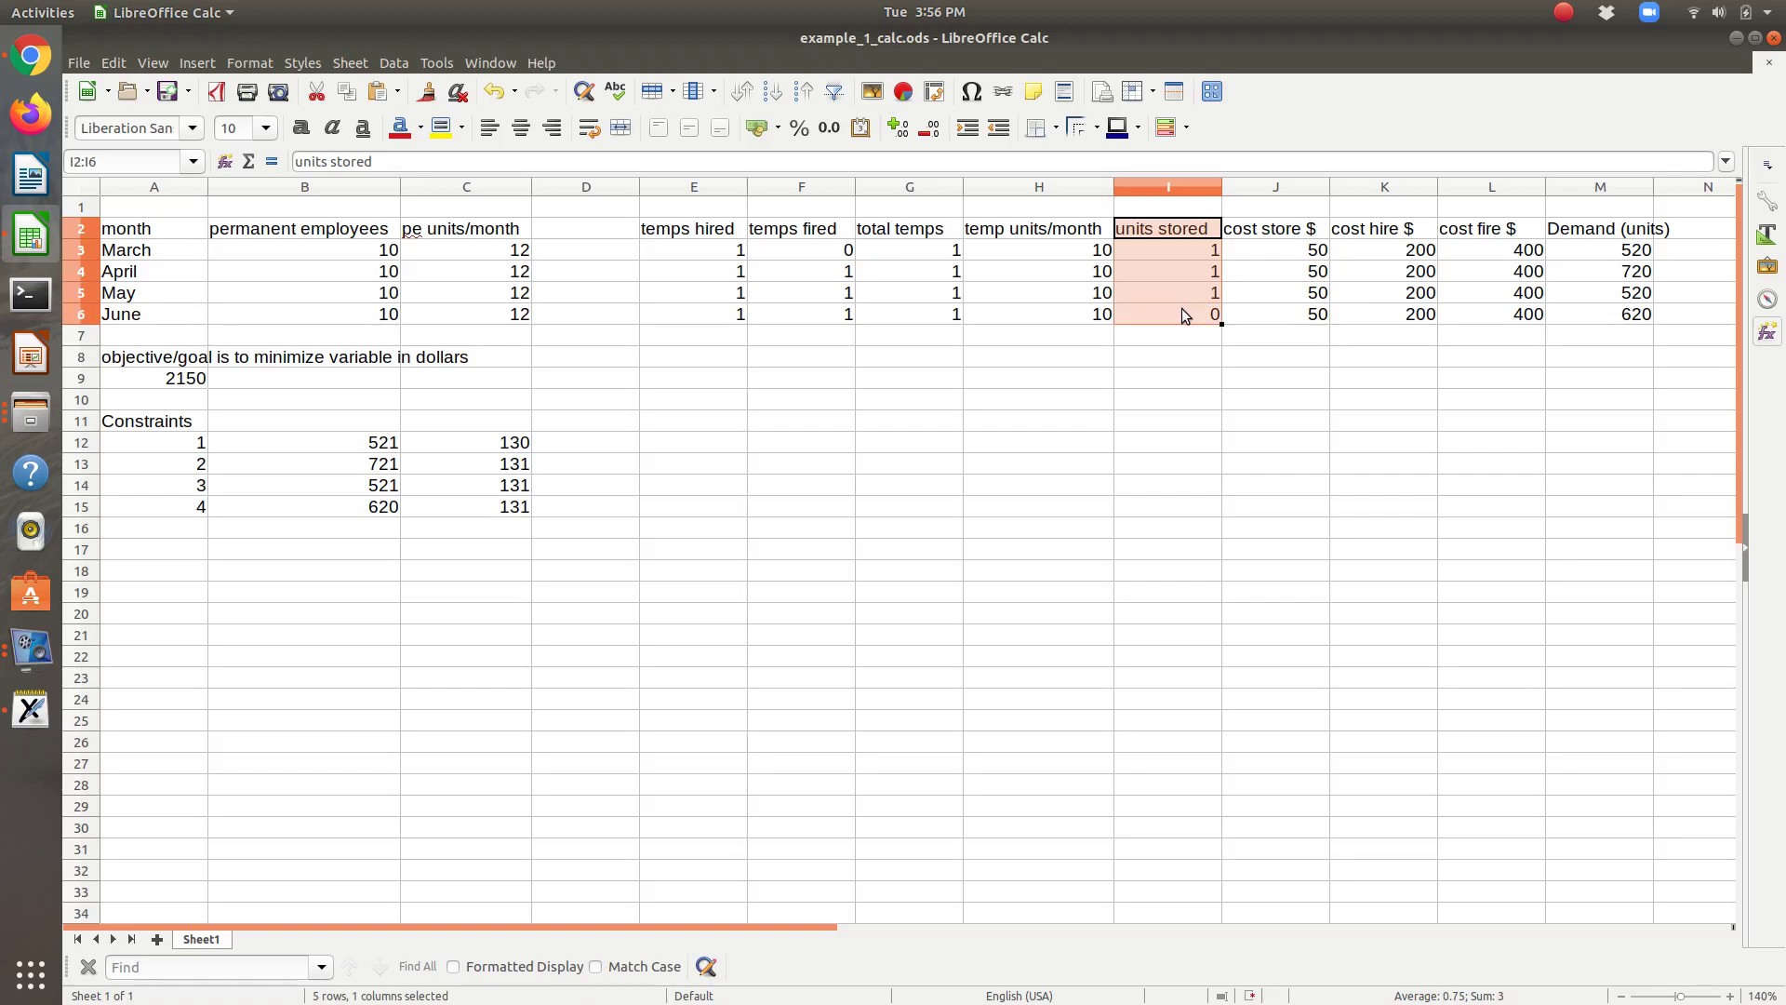
key(ctrl+x)
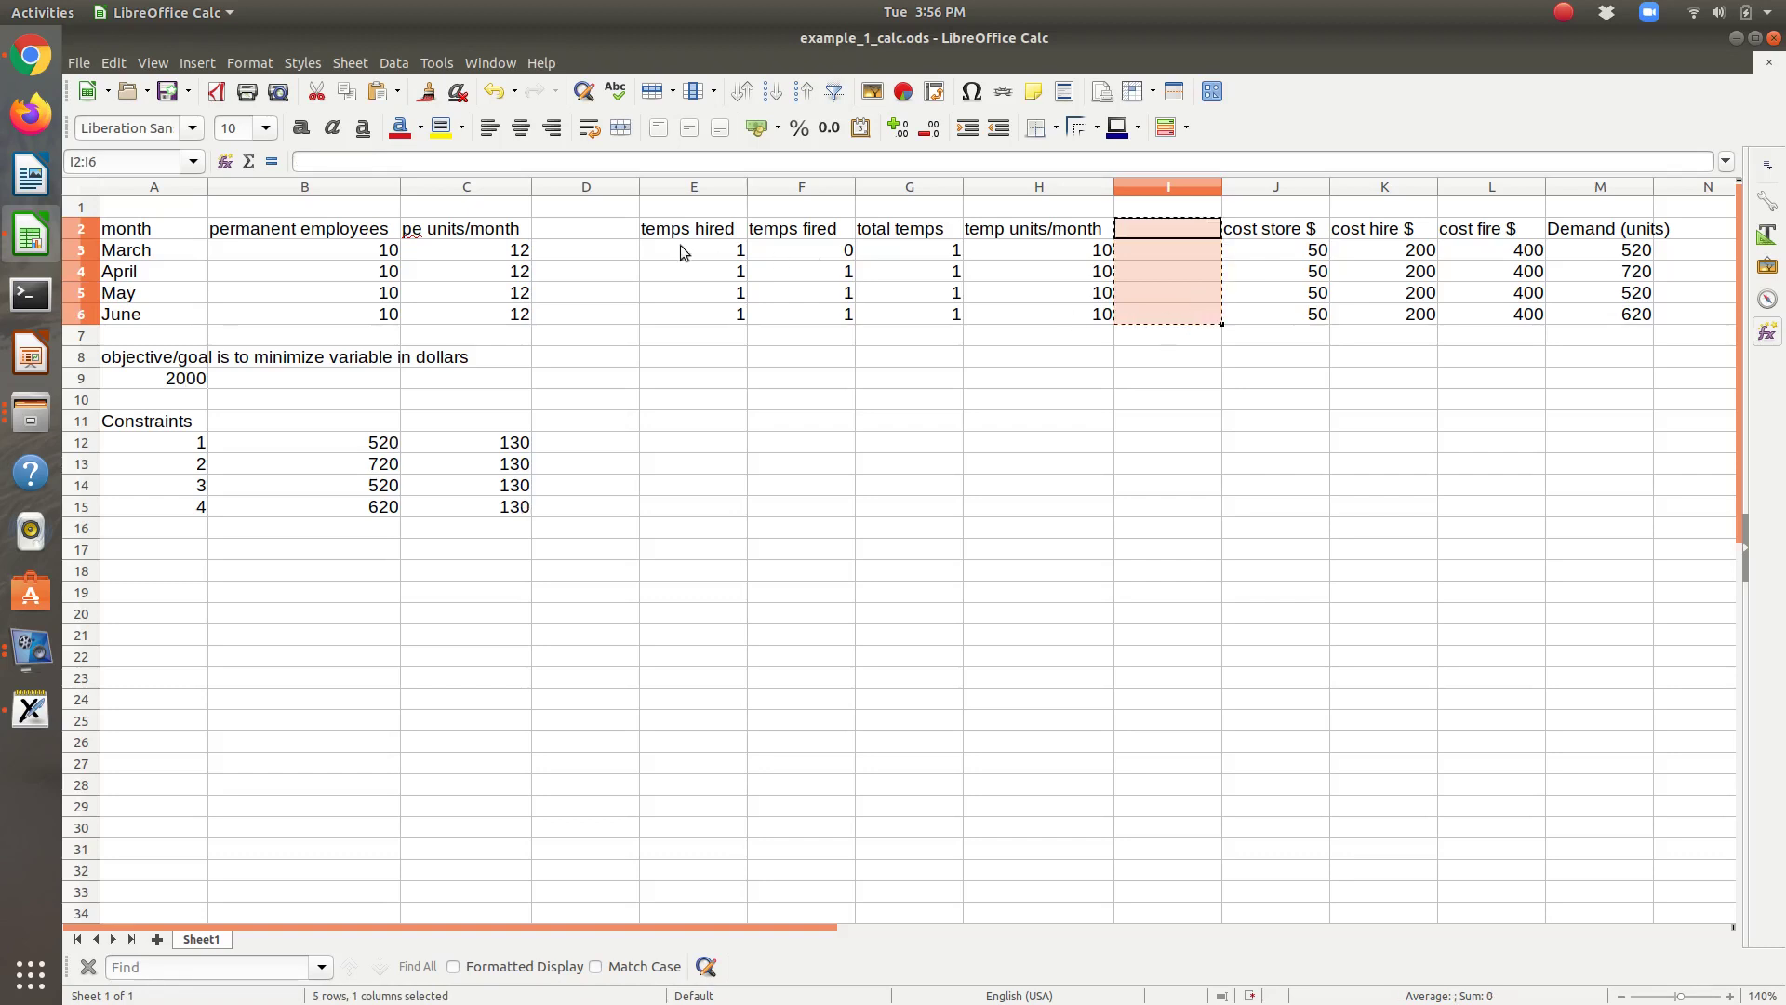
click(612, 231)
key(ctrl+v)
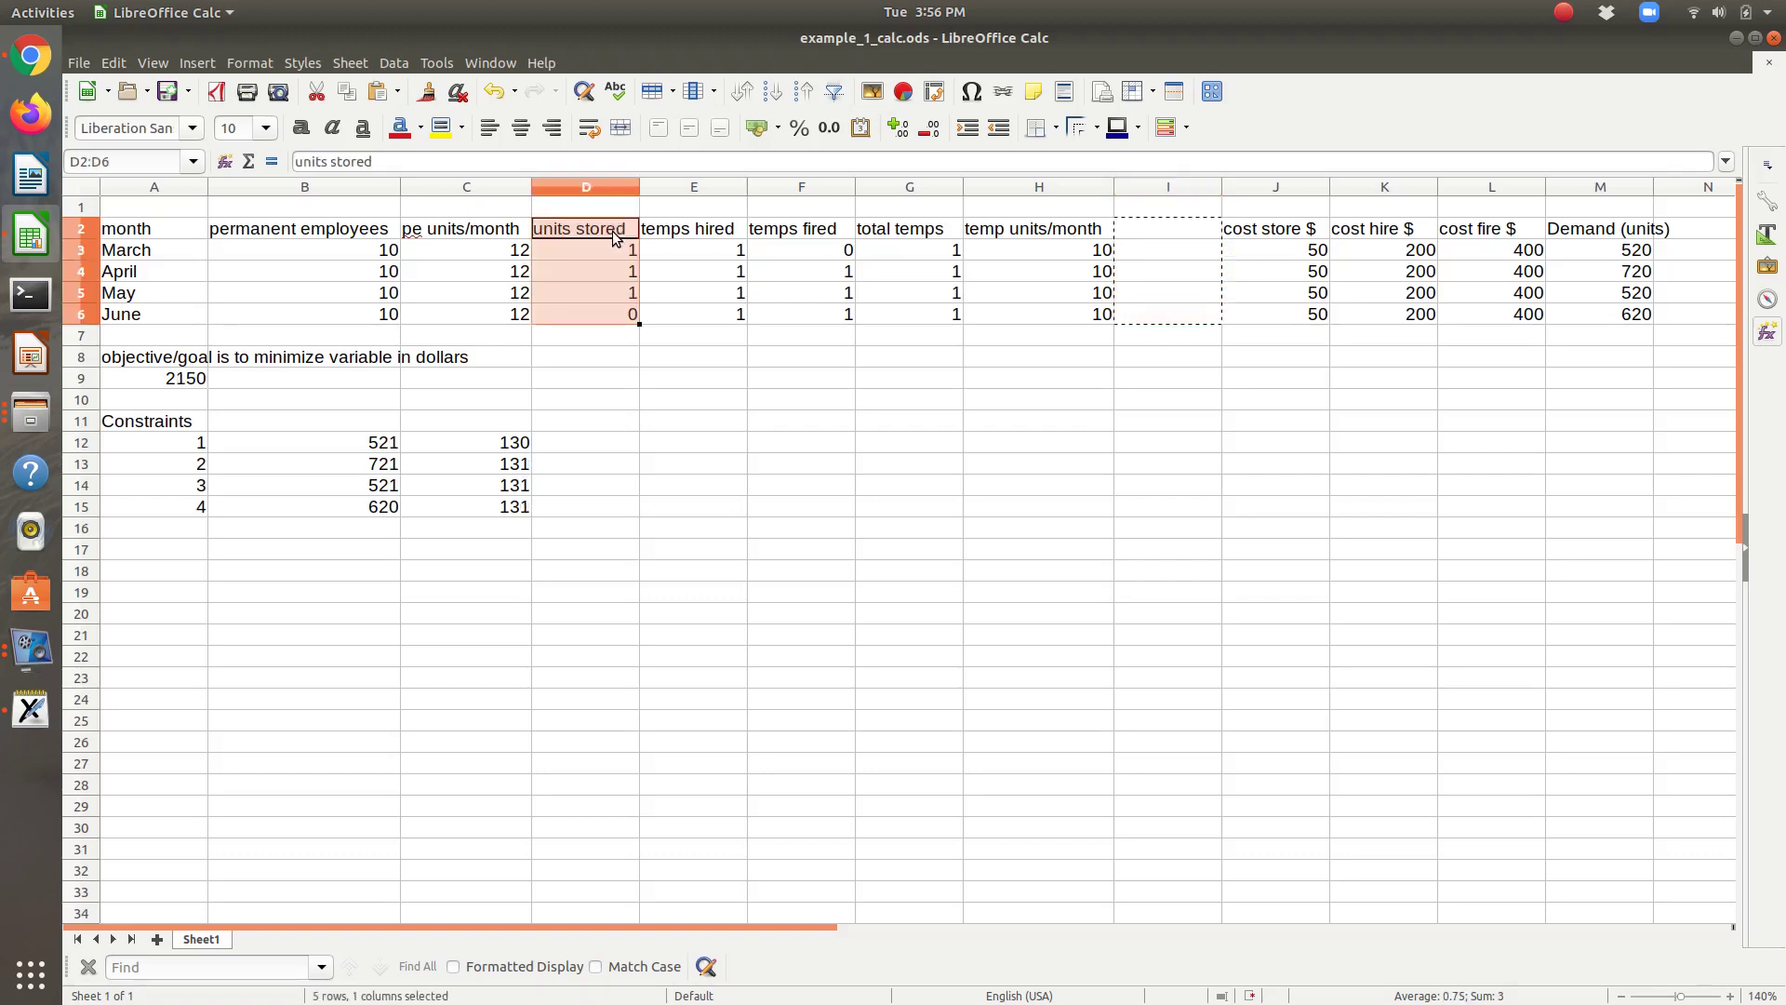
click(911, 376)
click(1131, 193)
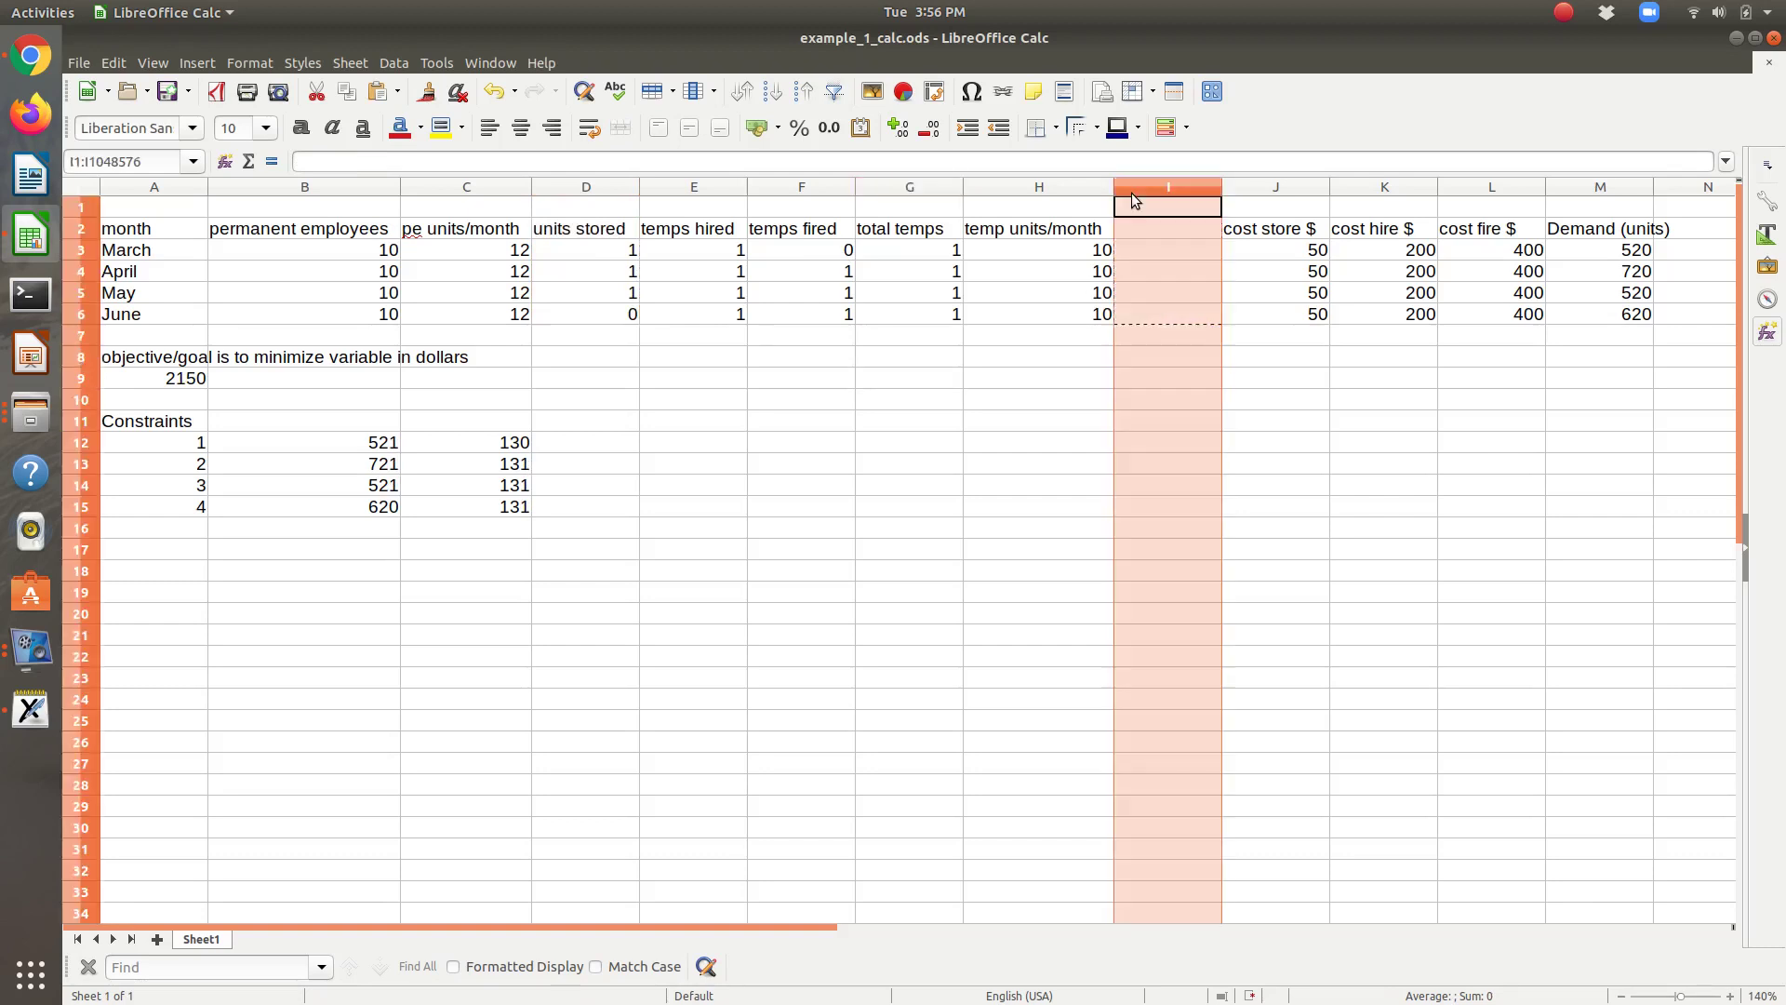
right_click(1131, 192)
click(1185, 336)
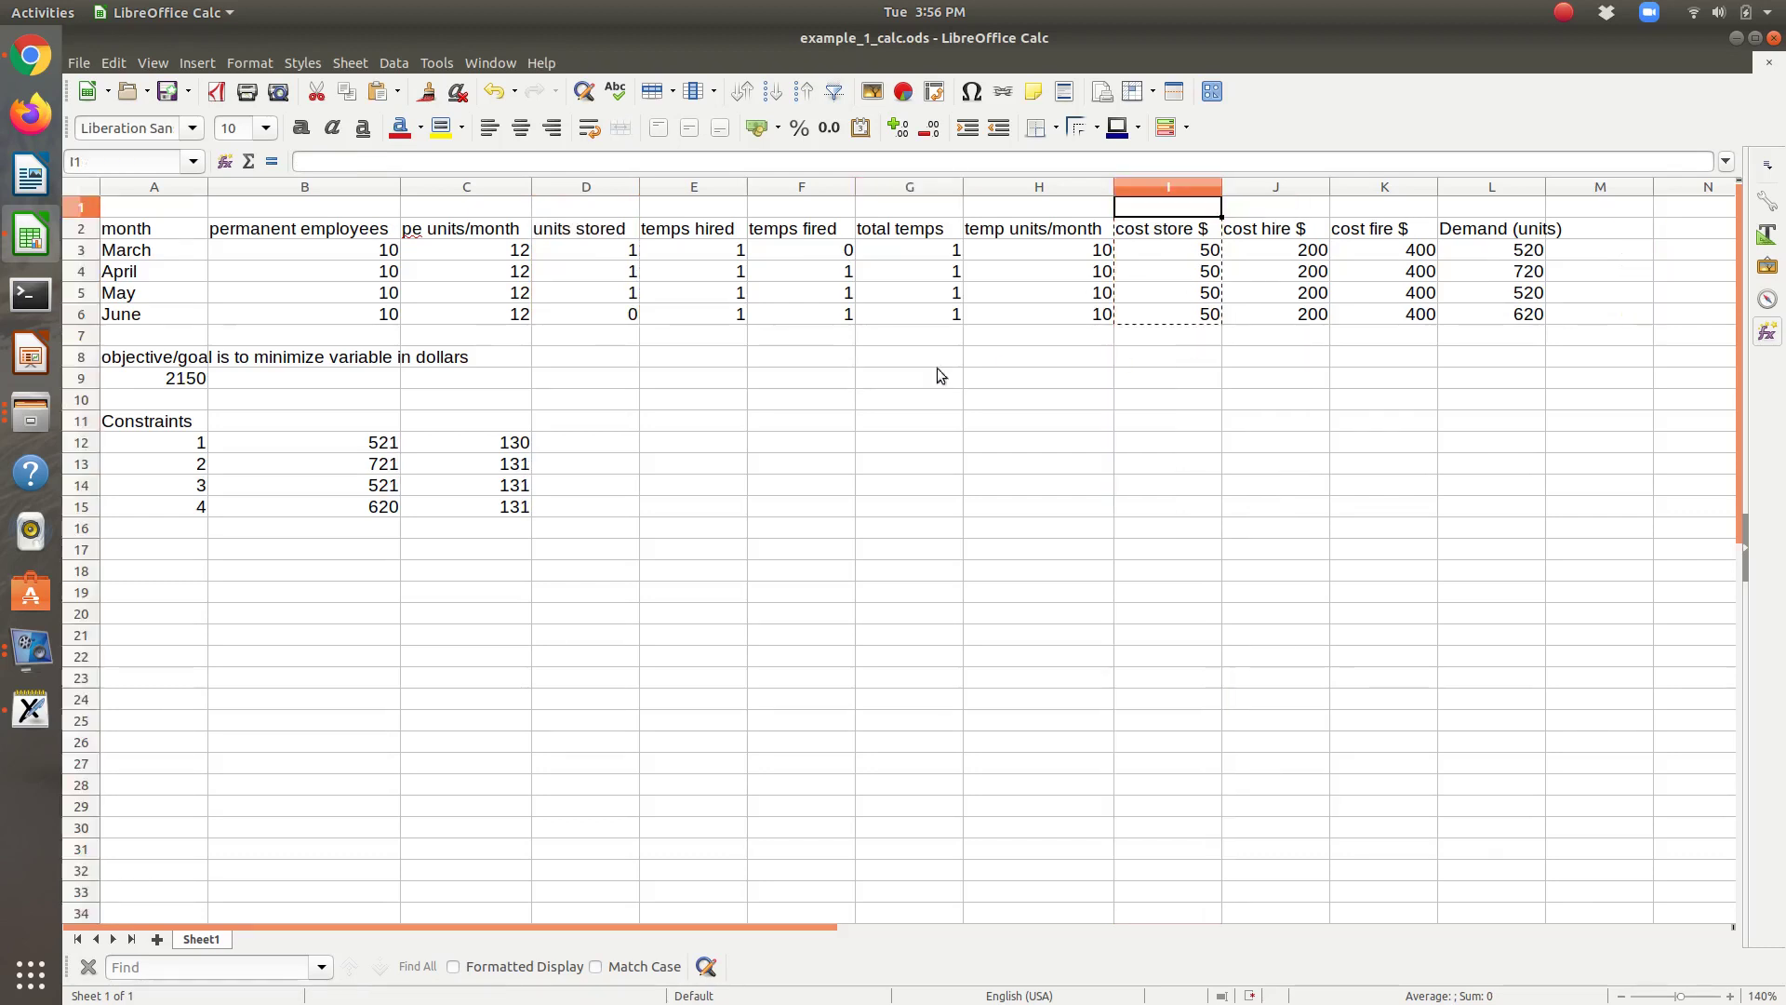
double_click(185, 379)
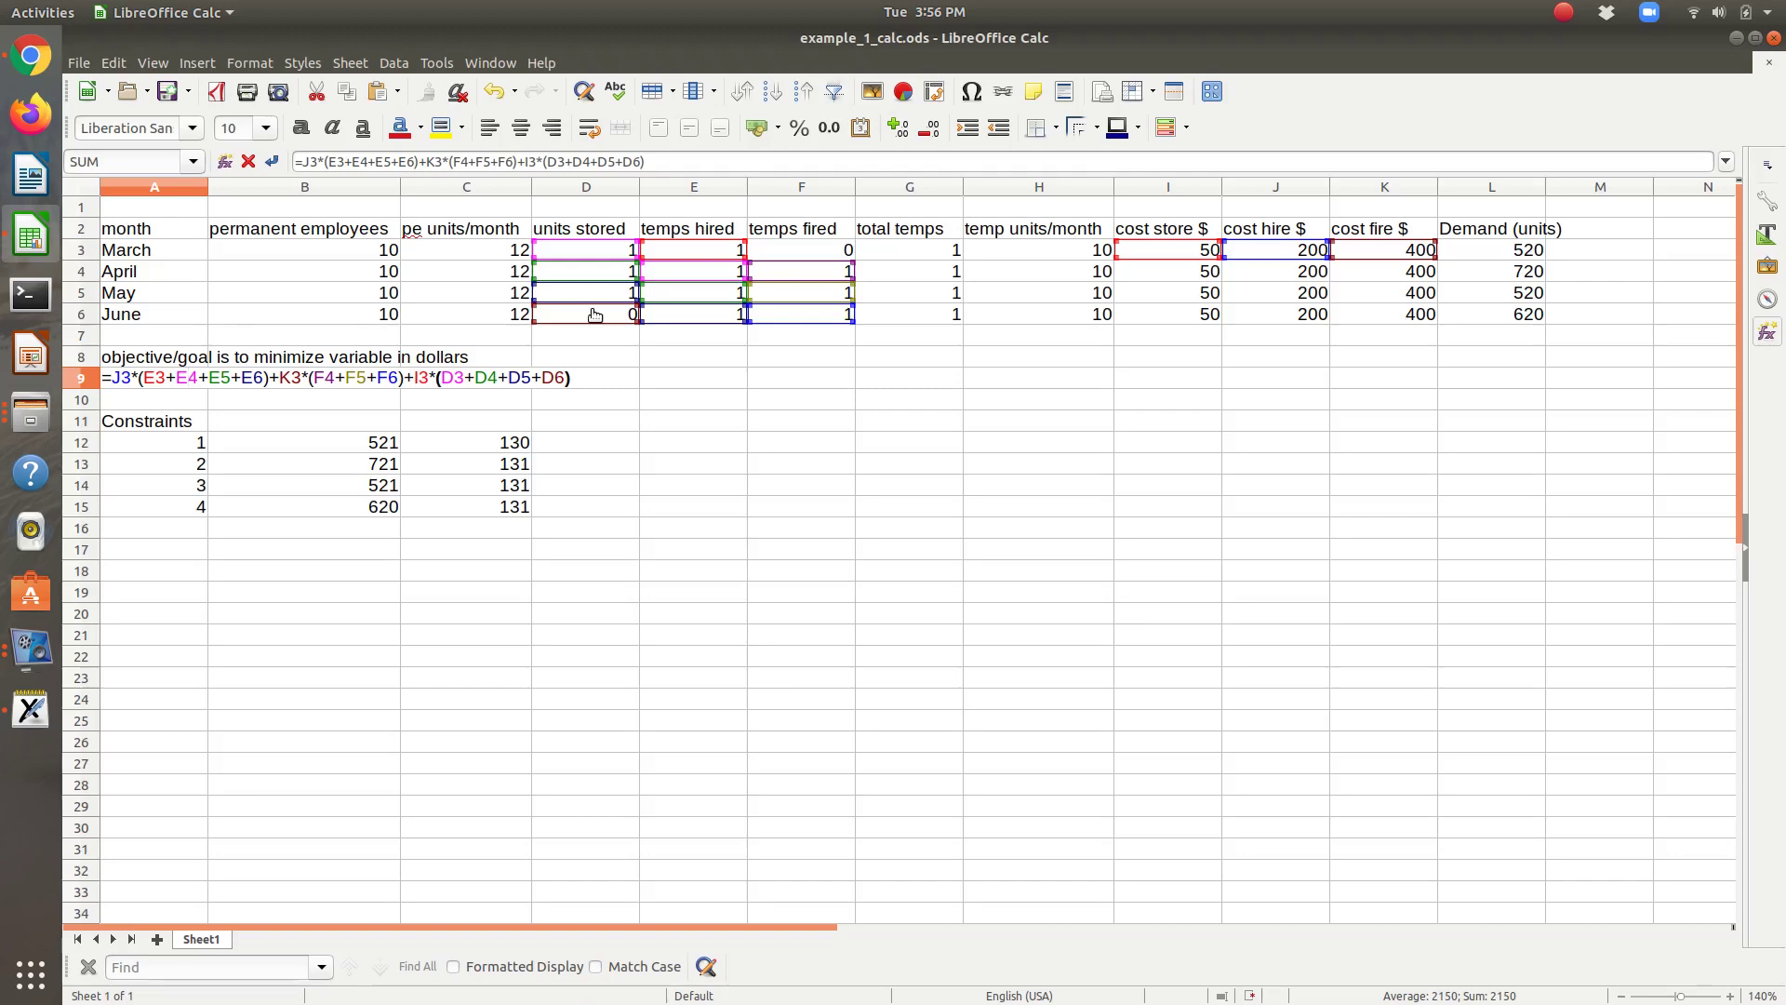
key(Return)
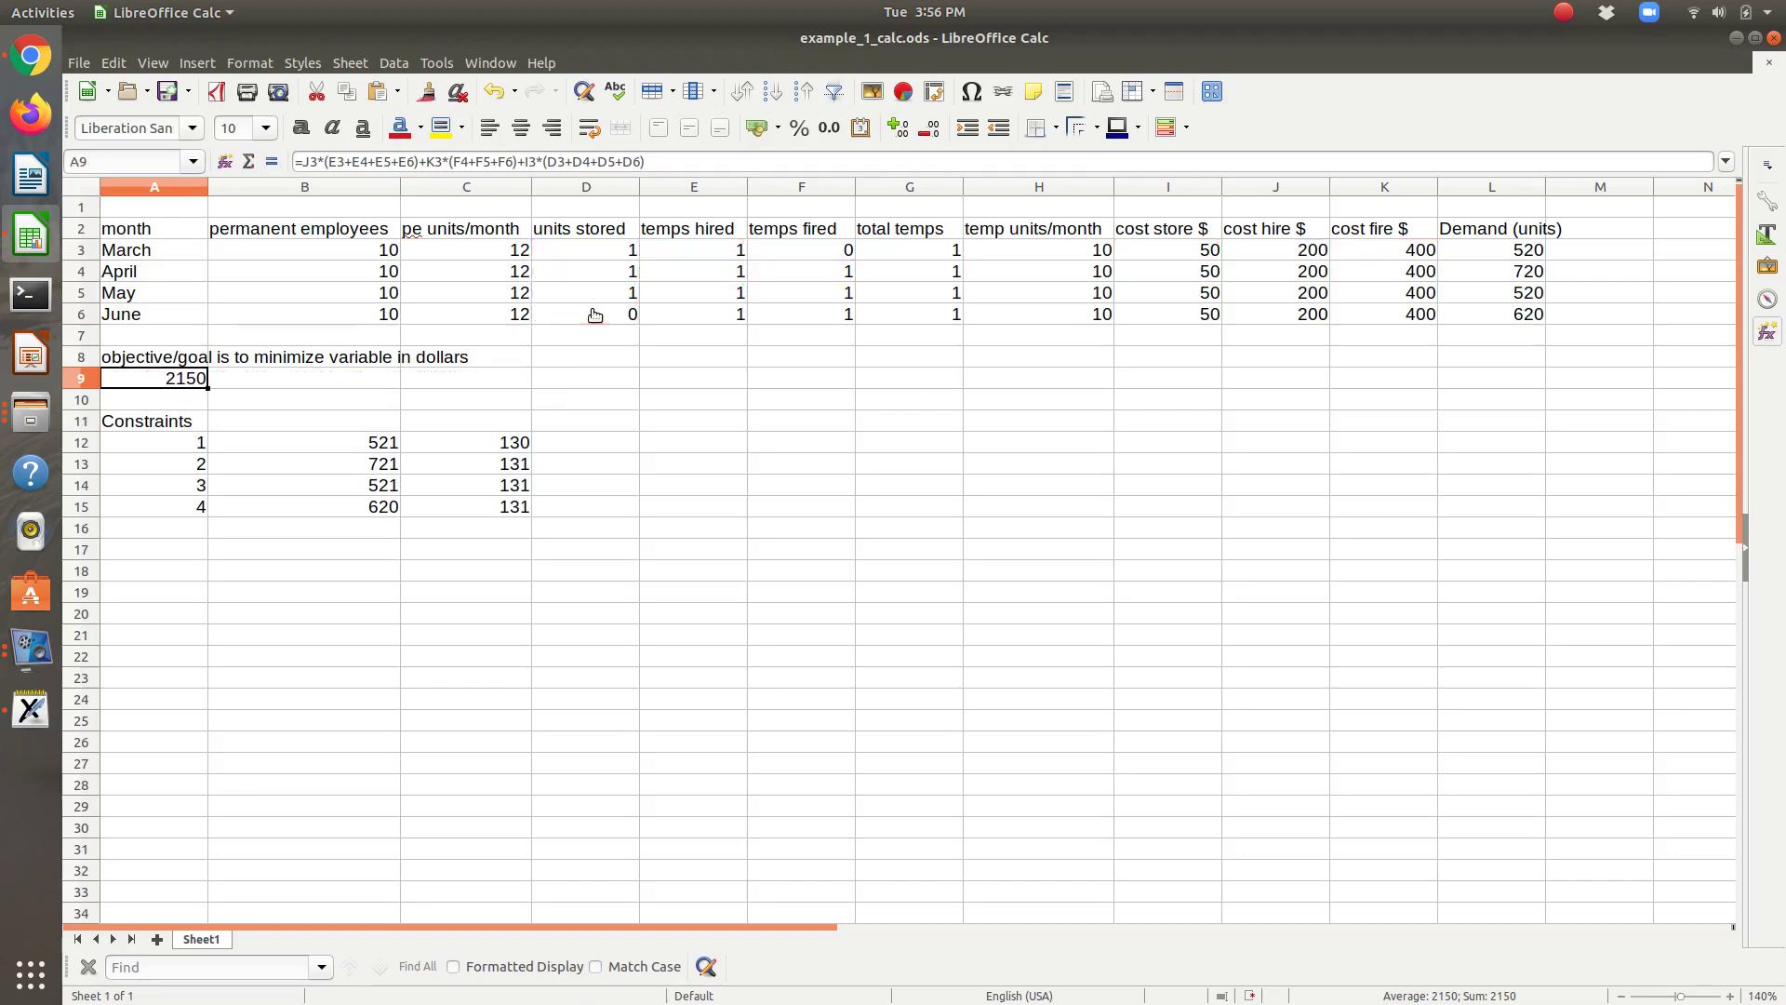
Reopen Solver and set the variable cells to D3:F6 while minimizing A9
click(423, 65)
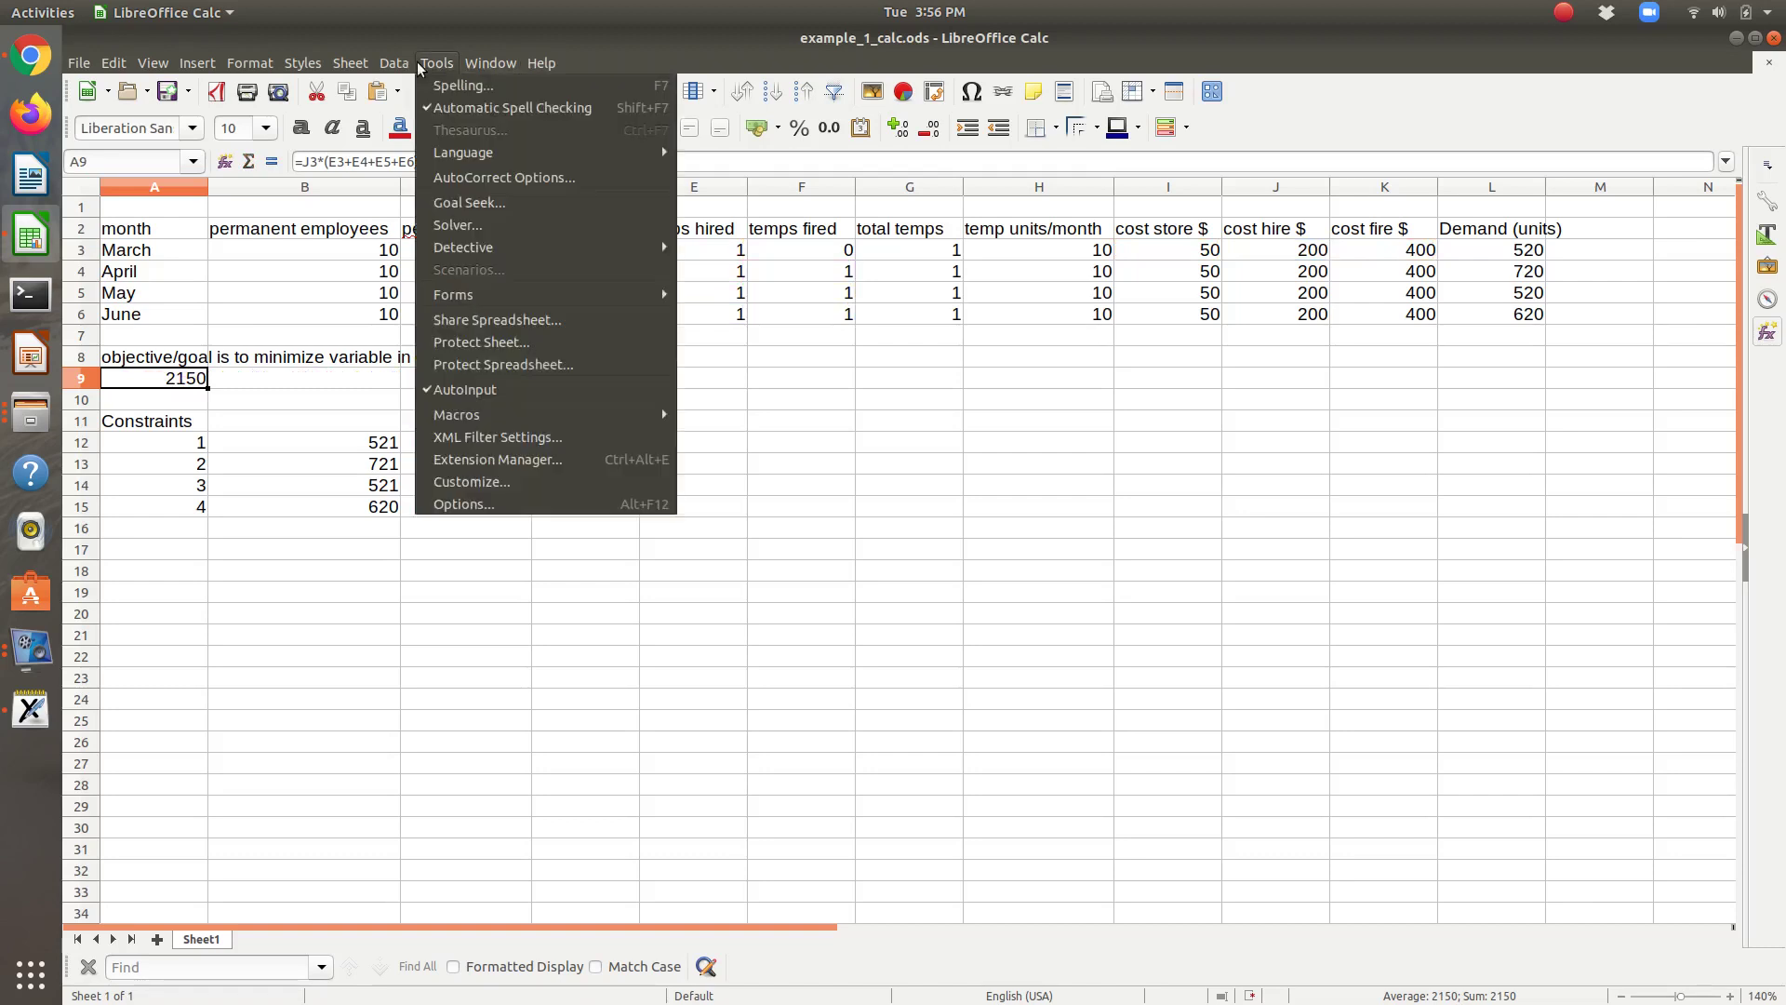
click(458, 224)
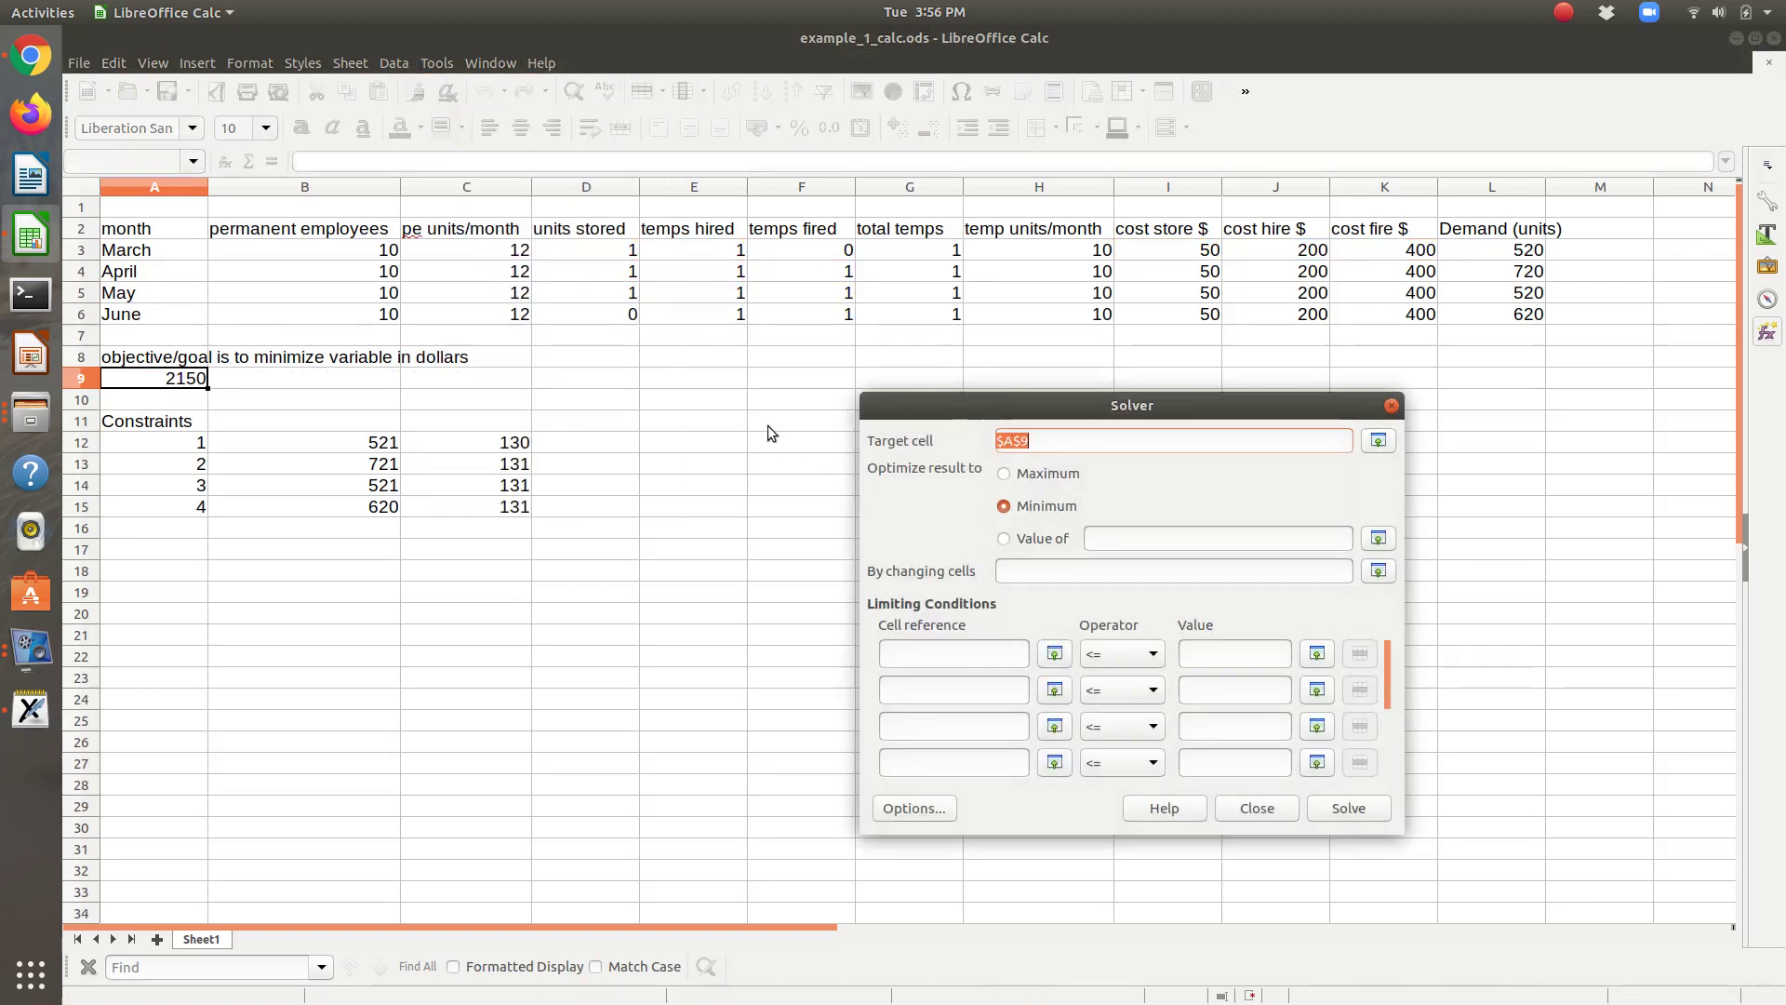
click(1378, 572)
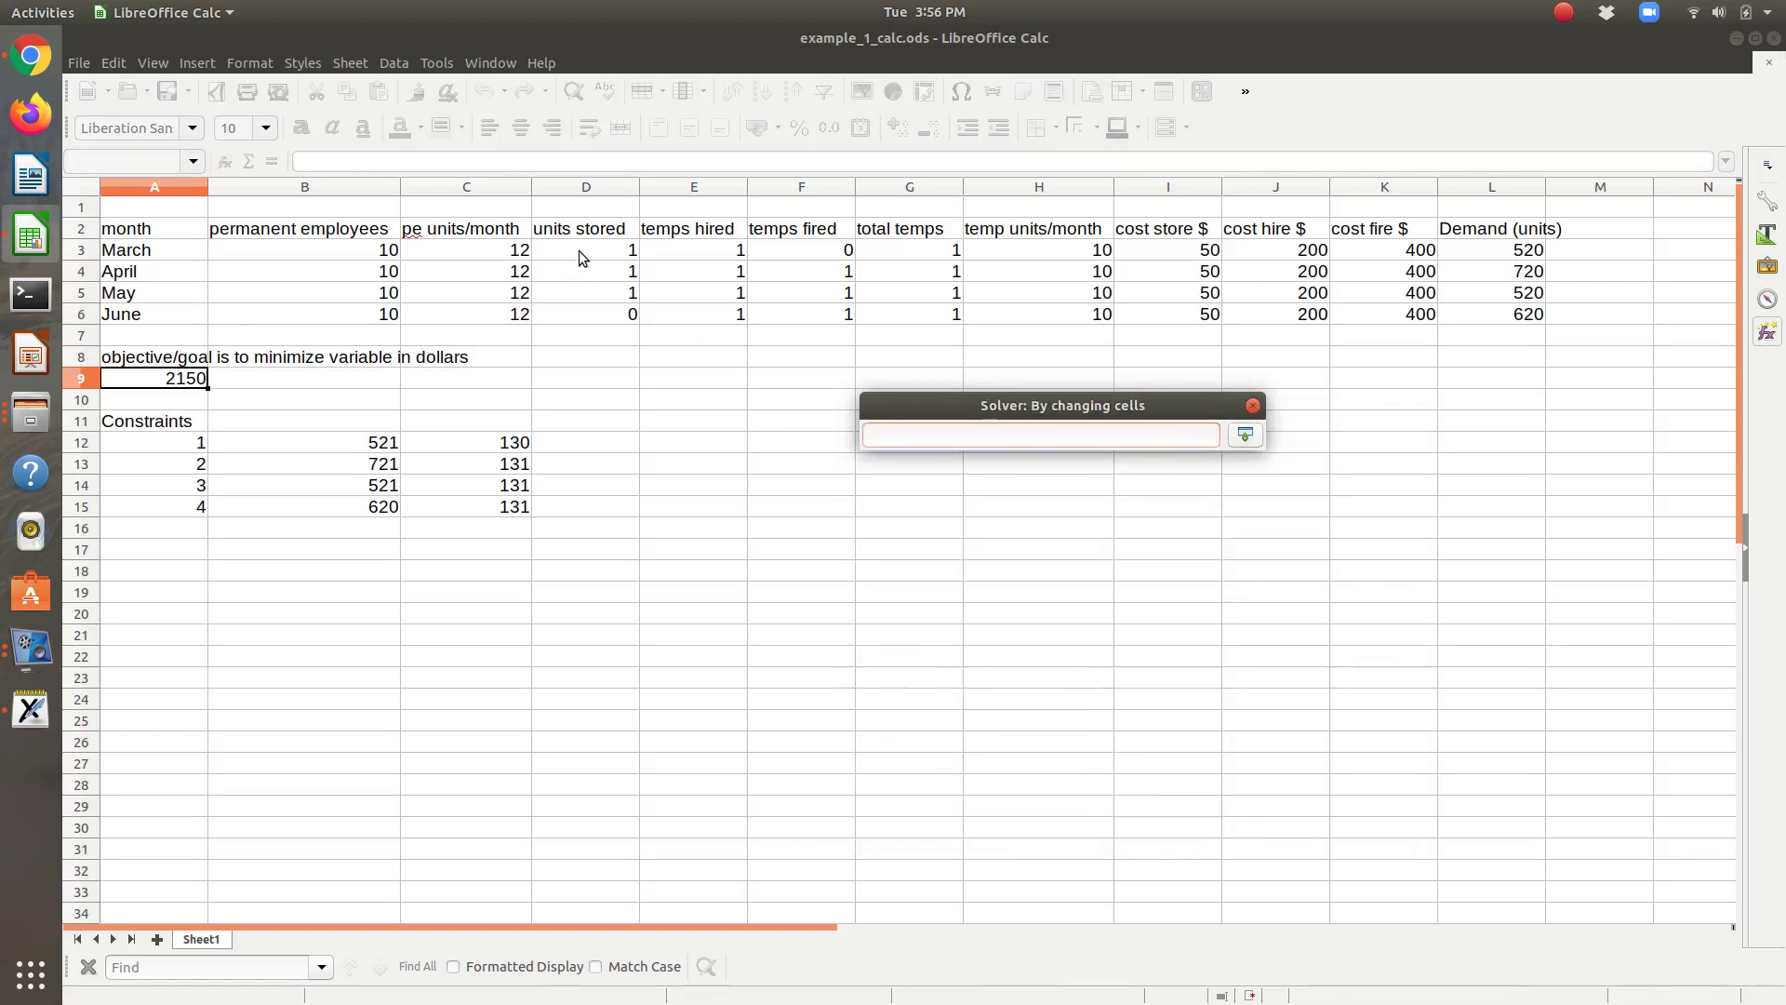
drag(579, 249, 780, 317)
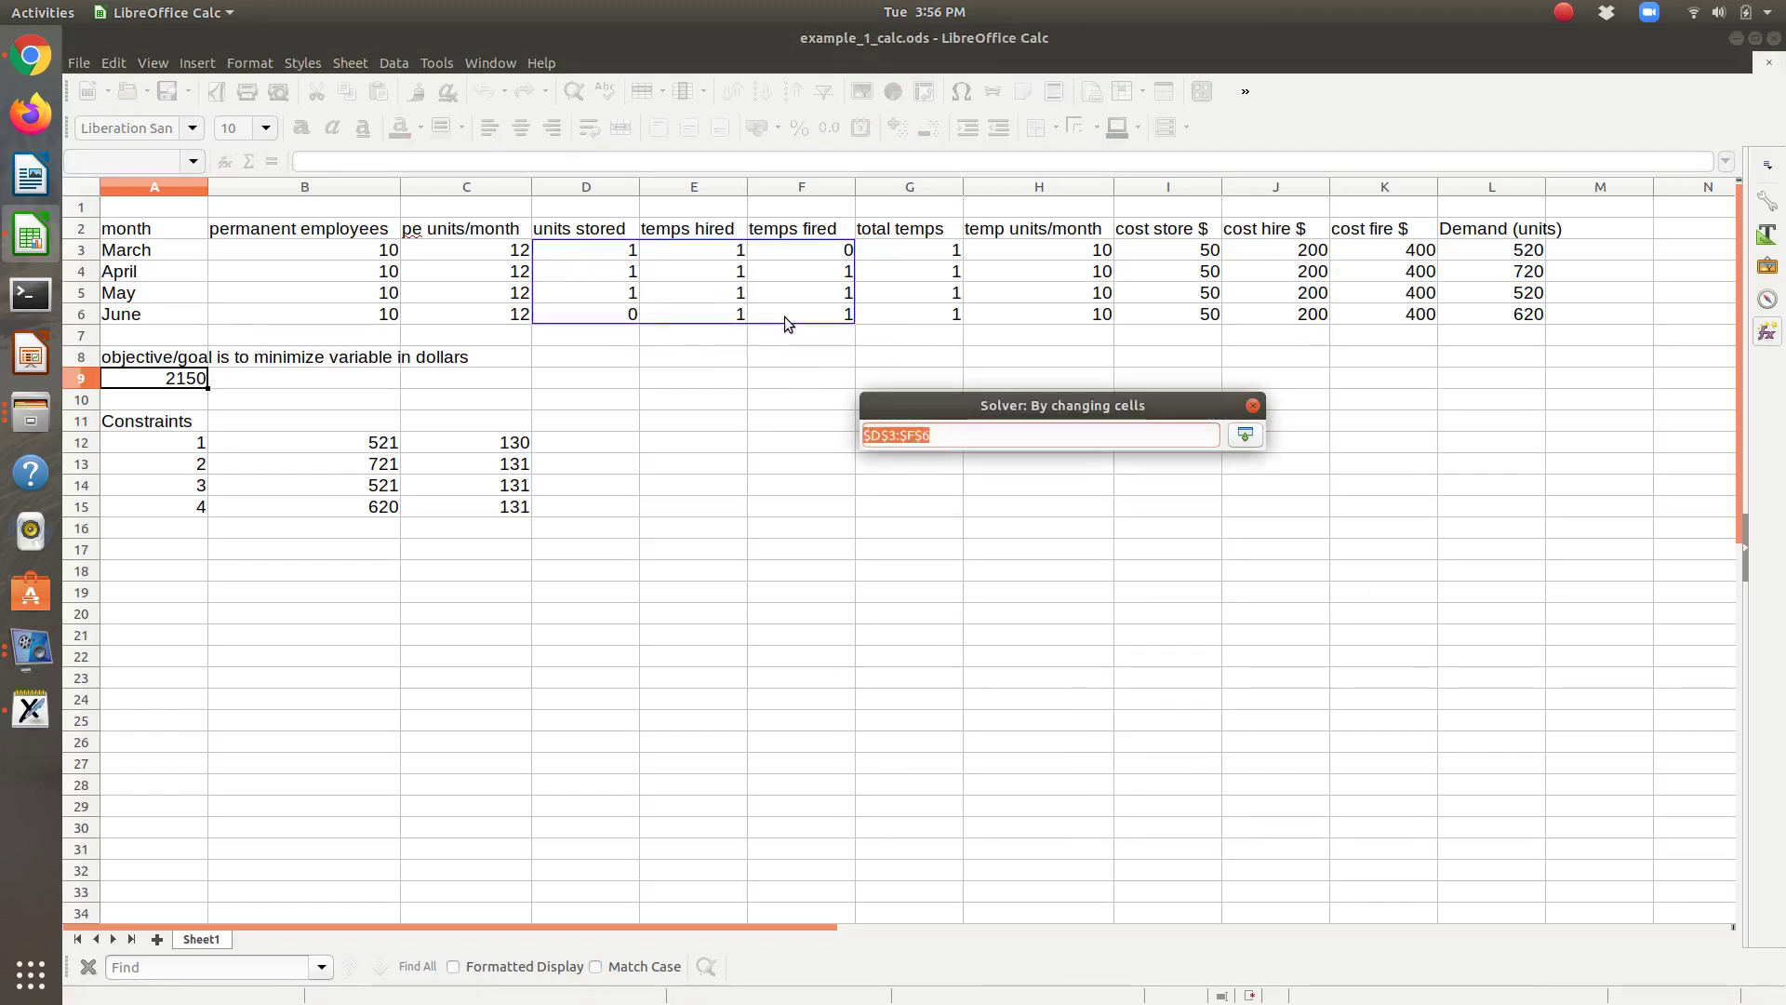
key(Return)
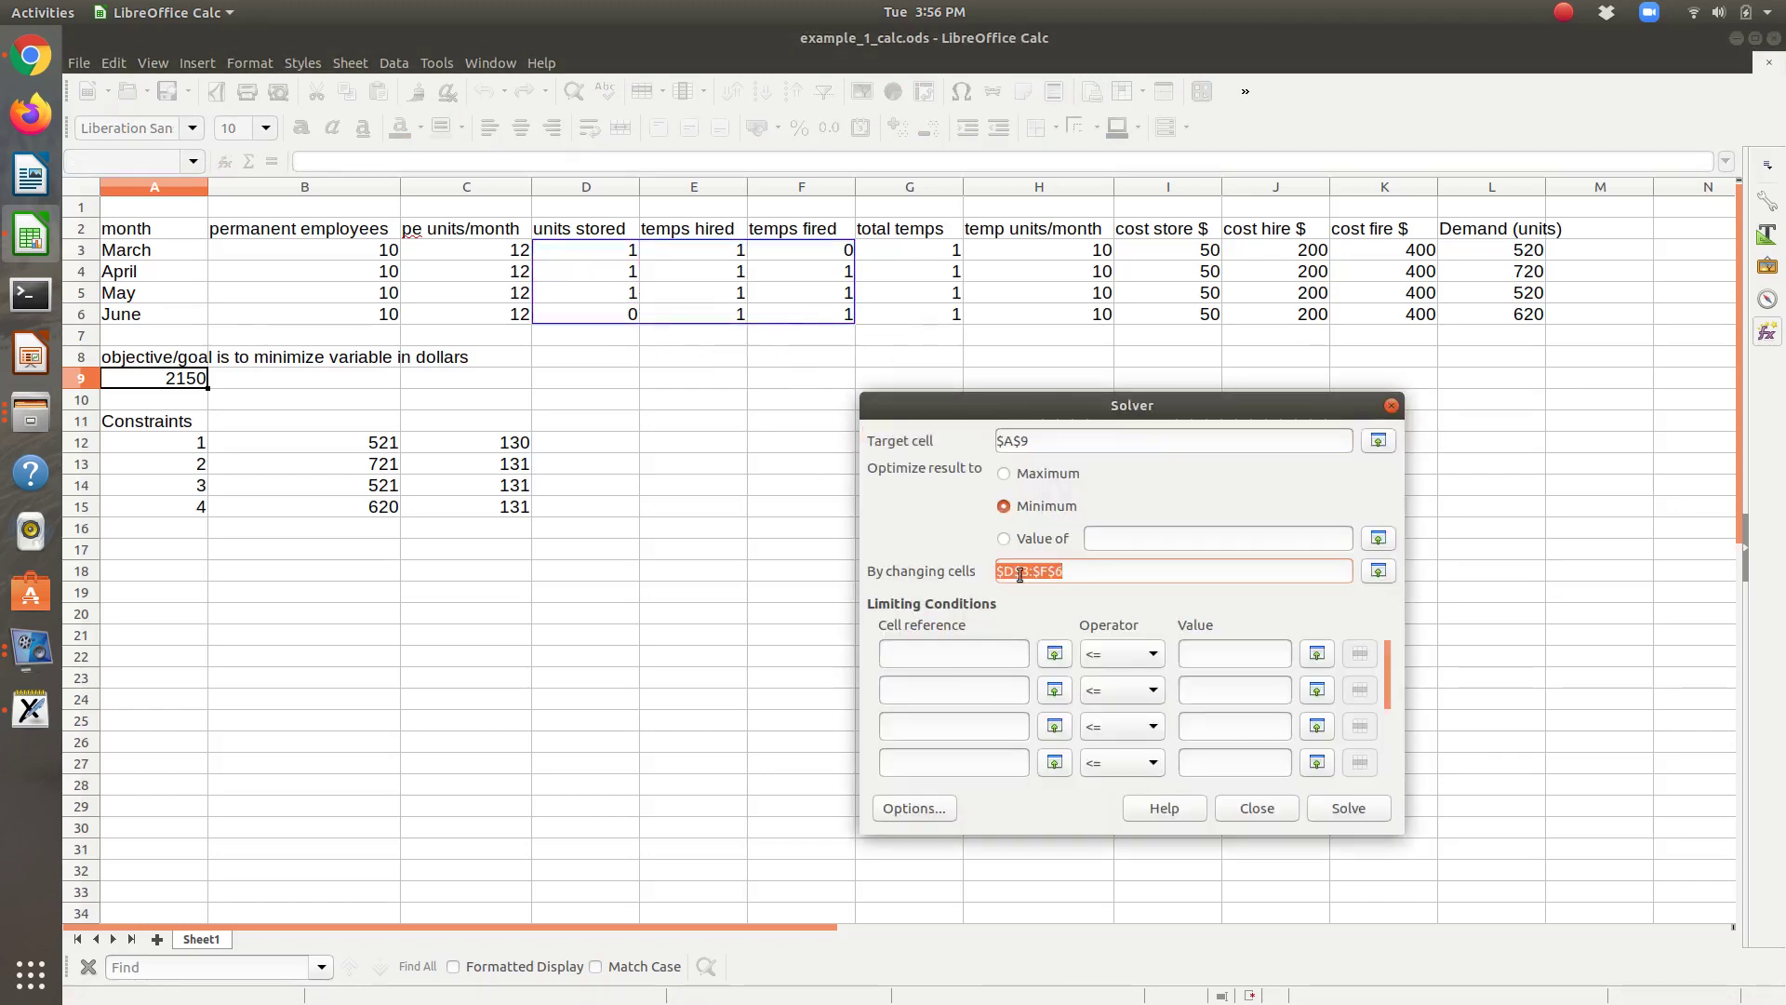
Set the first Solver constraint to $B$12 = $C$12
click(1055, 653)
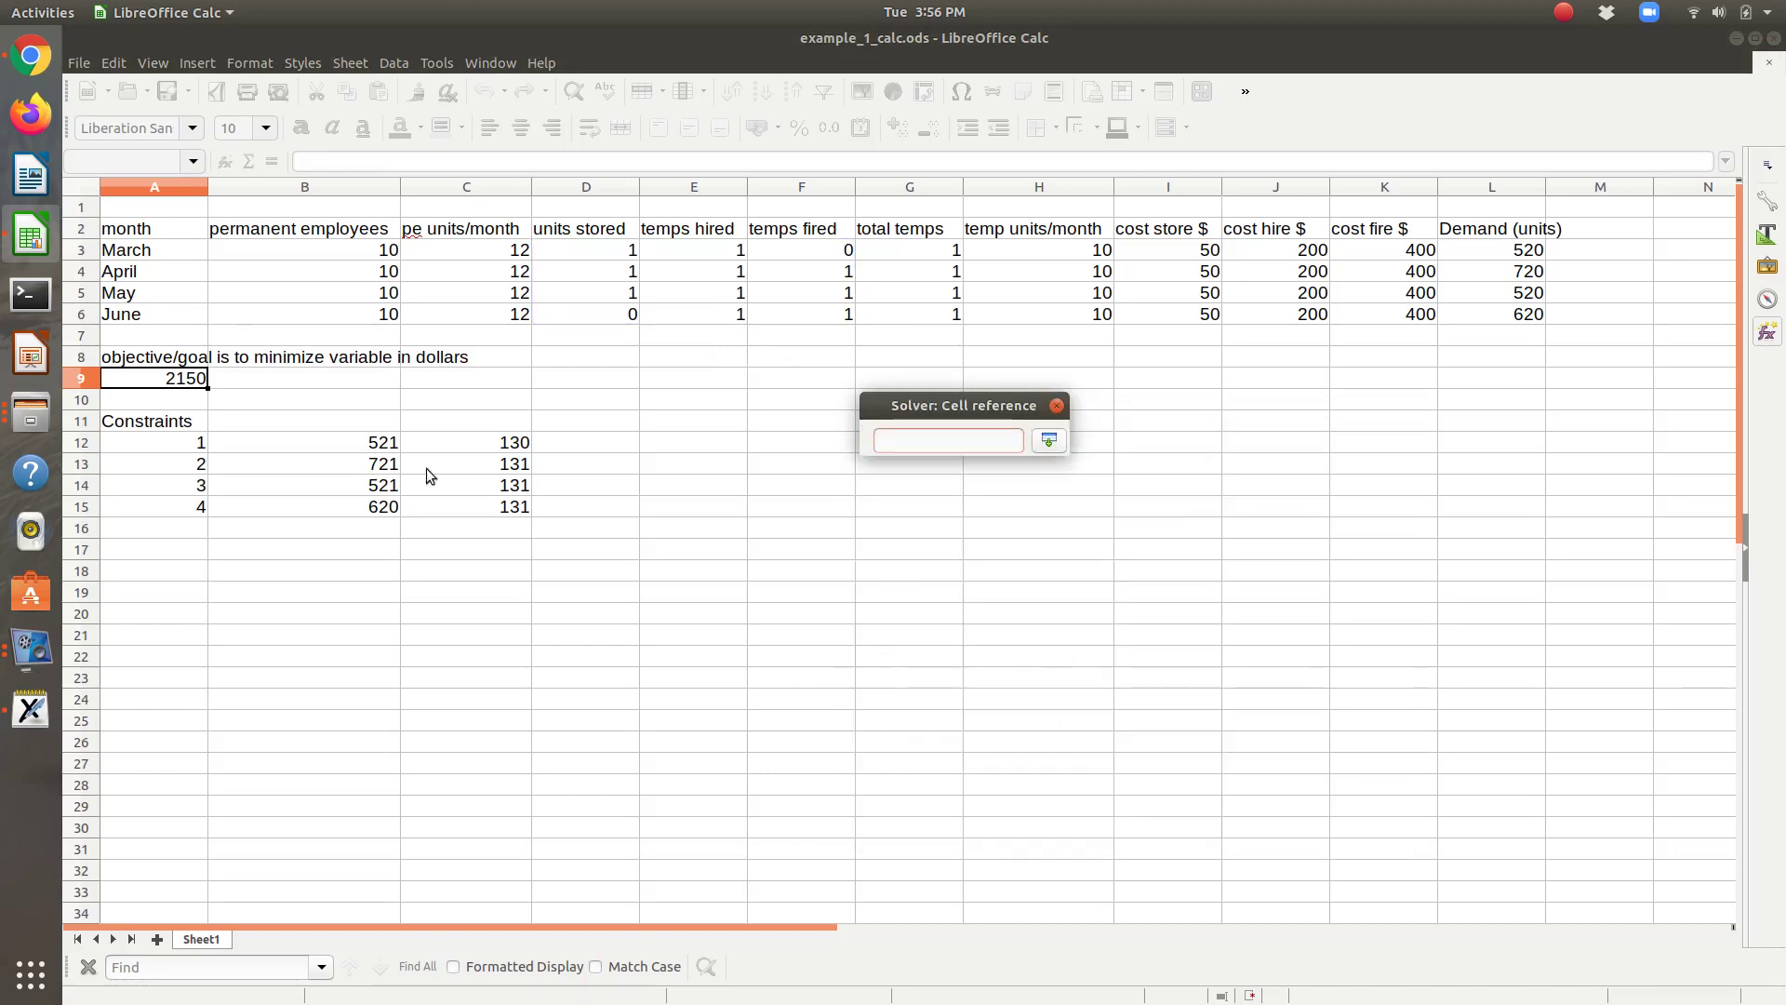
click(375, 449)
key(Return)
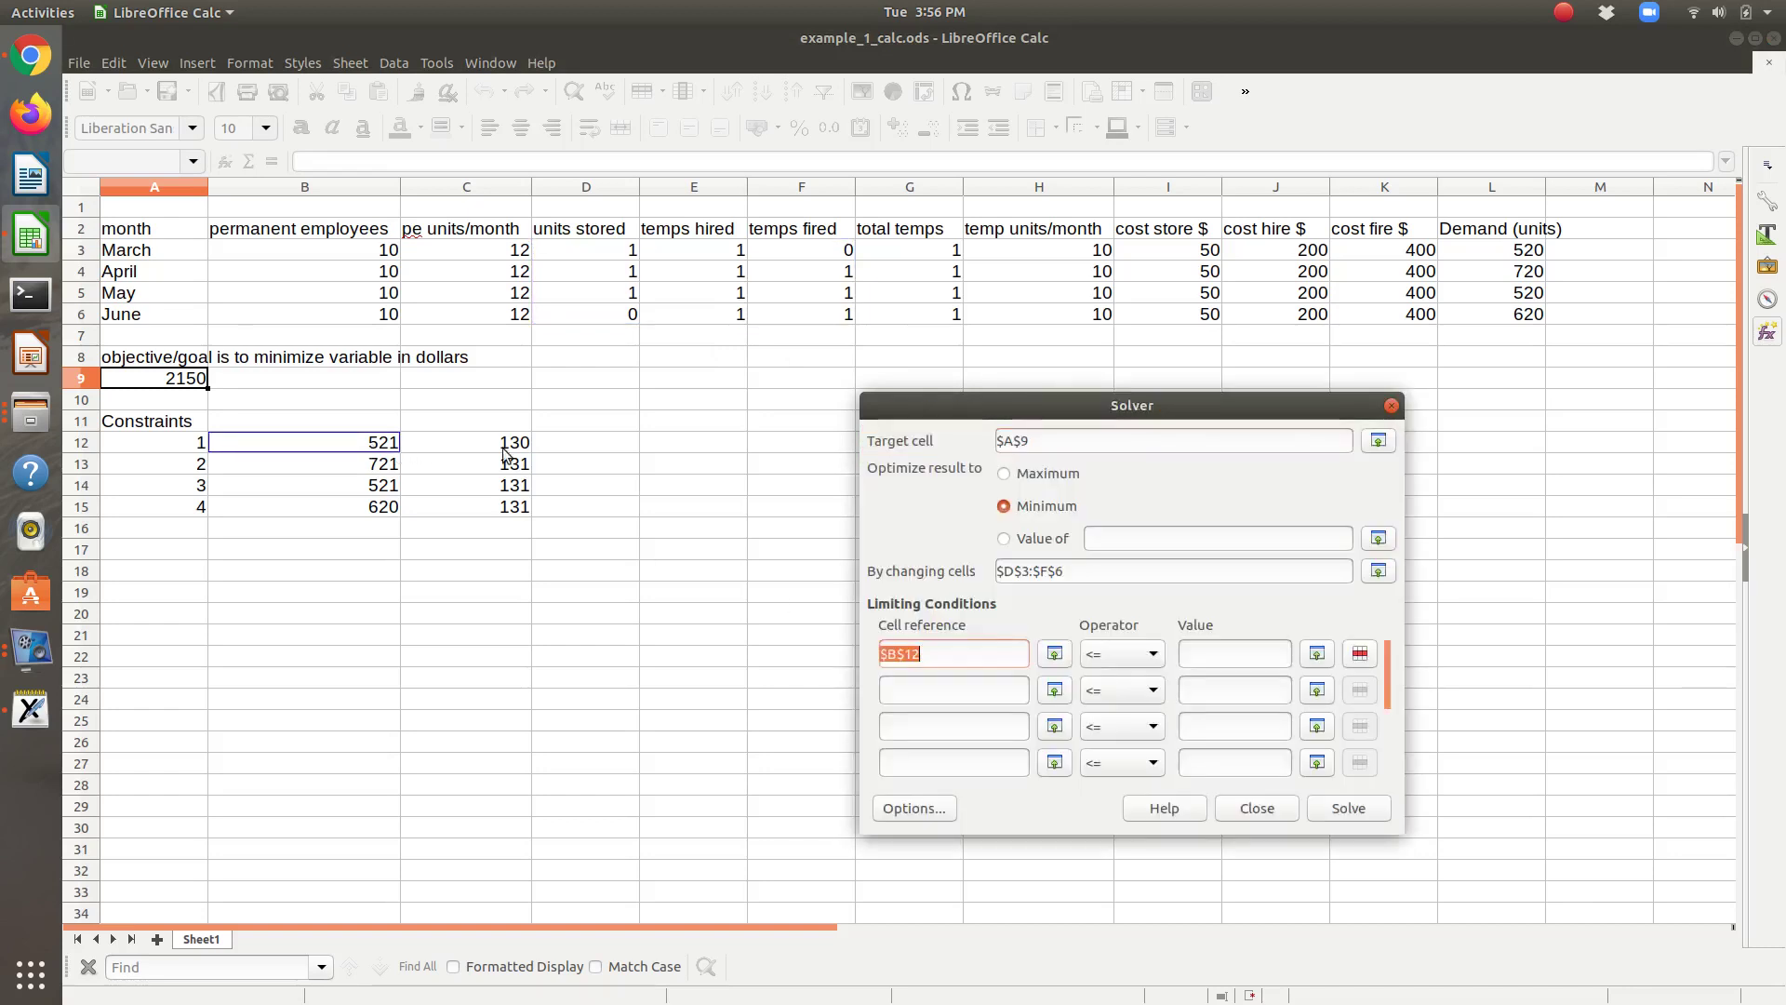
click(1130, 654)
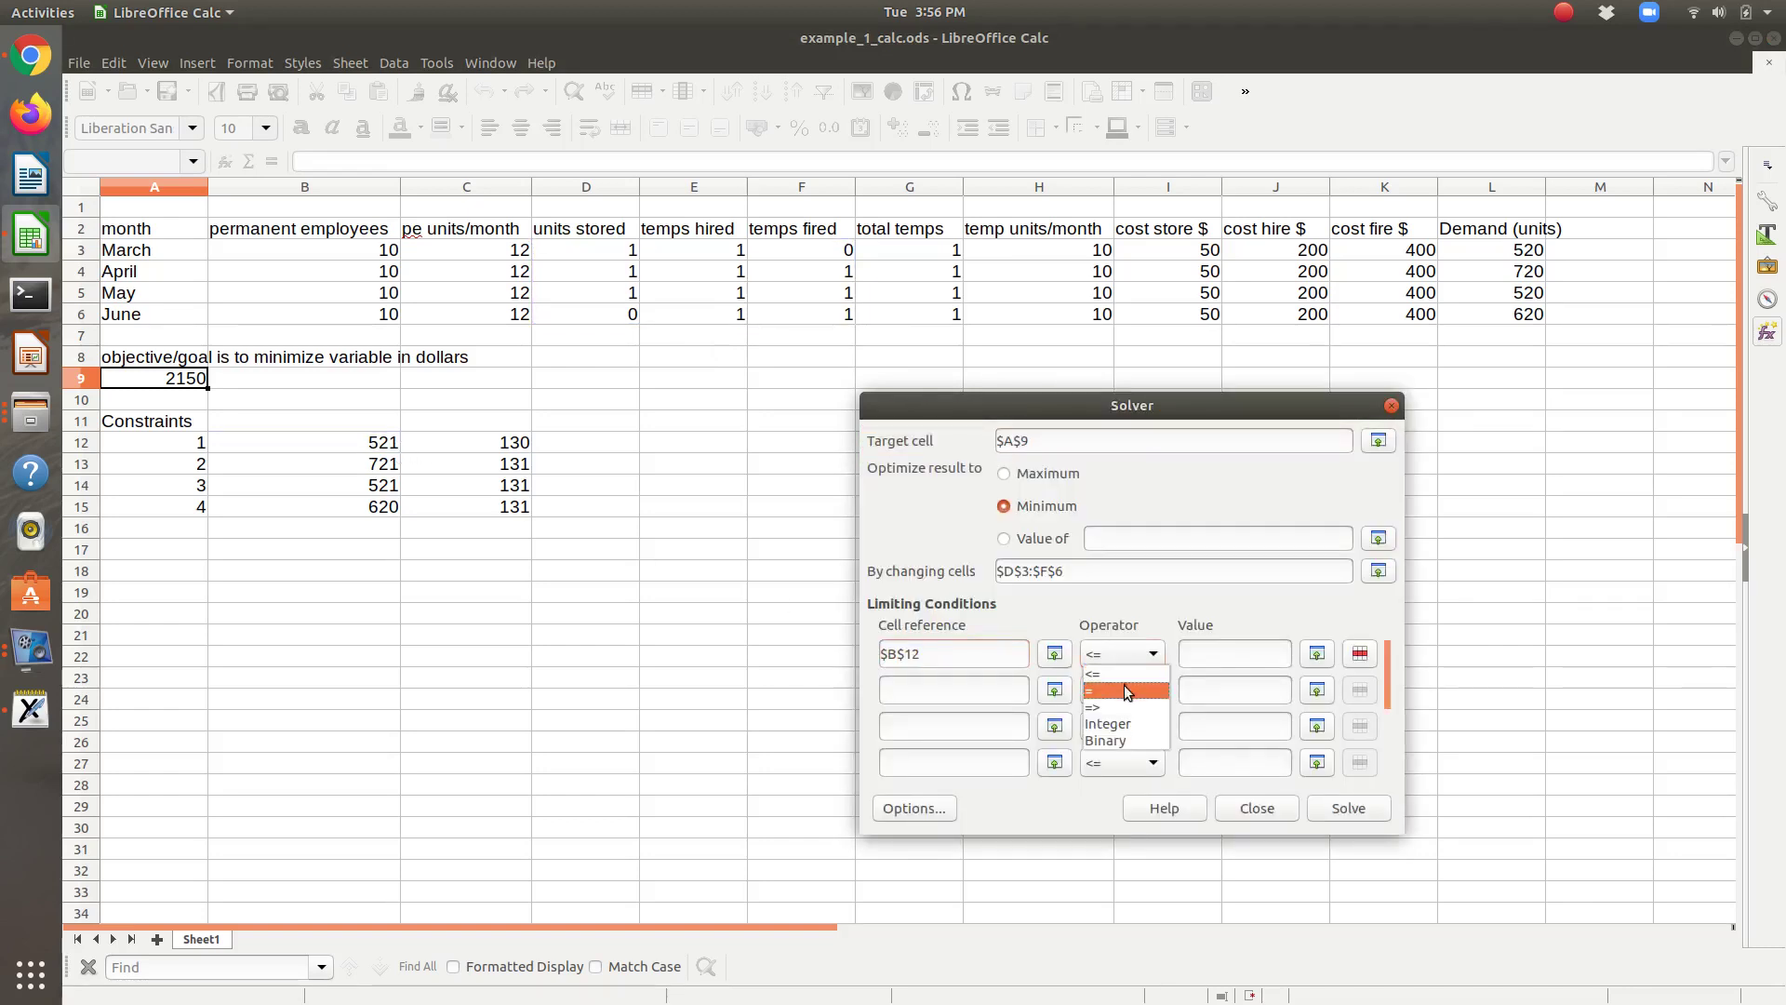
click(1128, 689)
click(1319, 655)
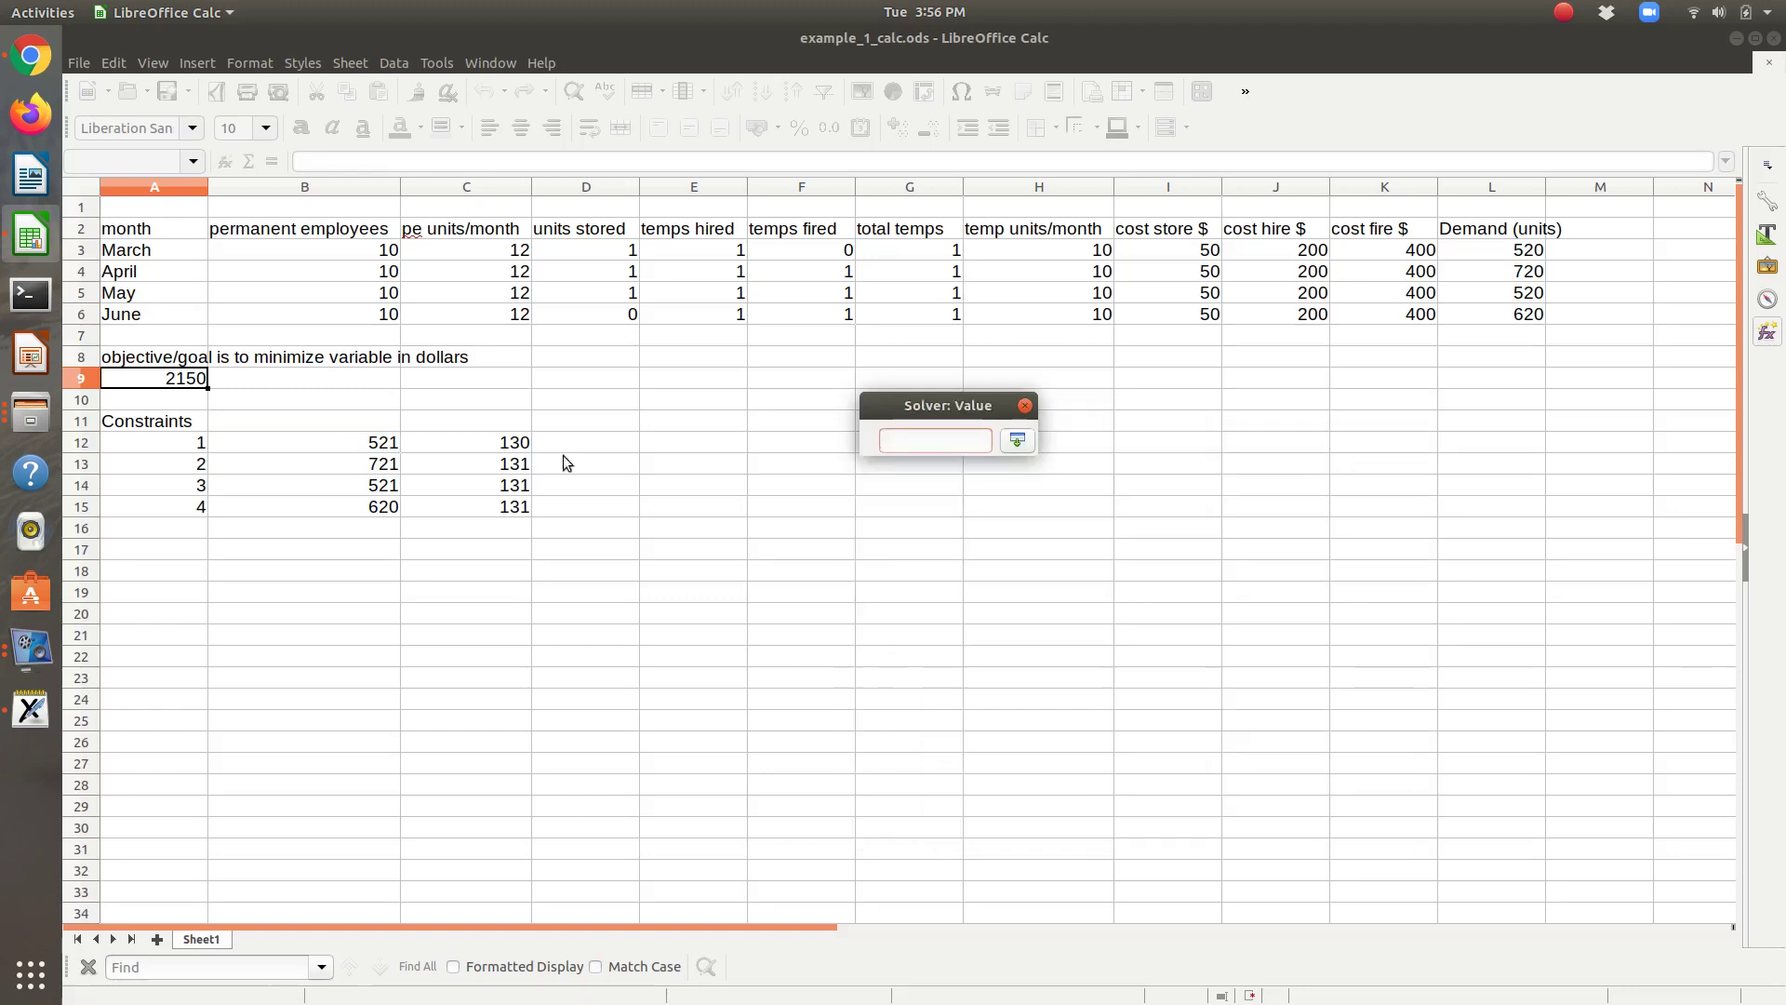
click(519, 451)
key(Return)
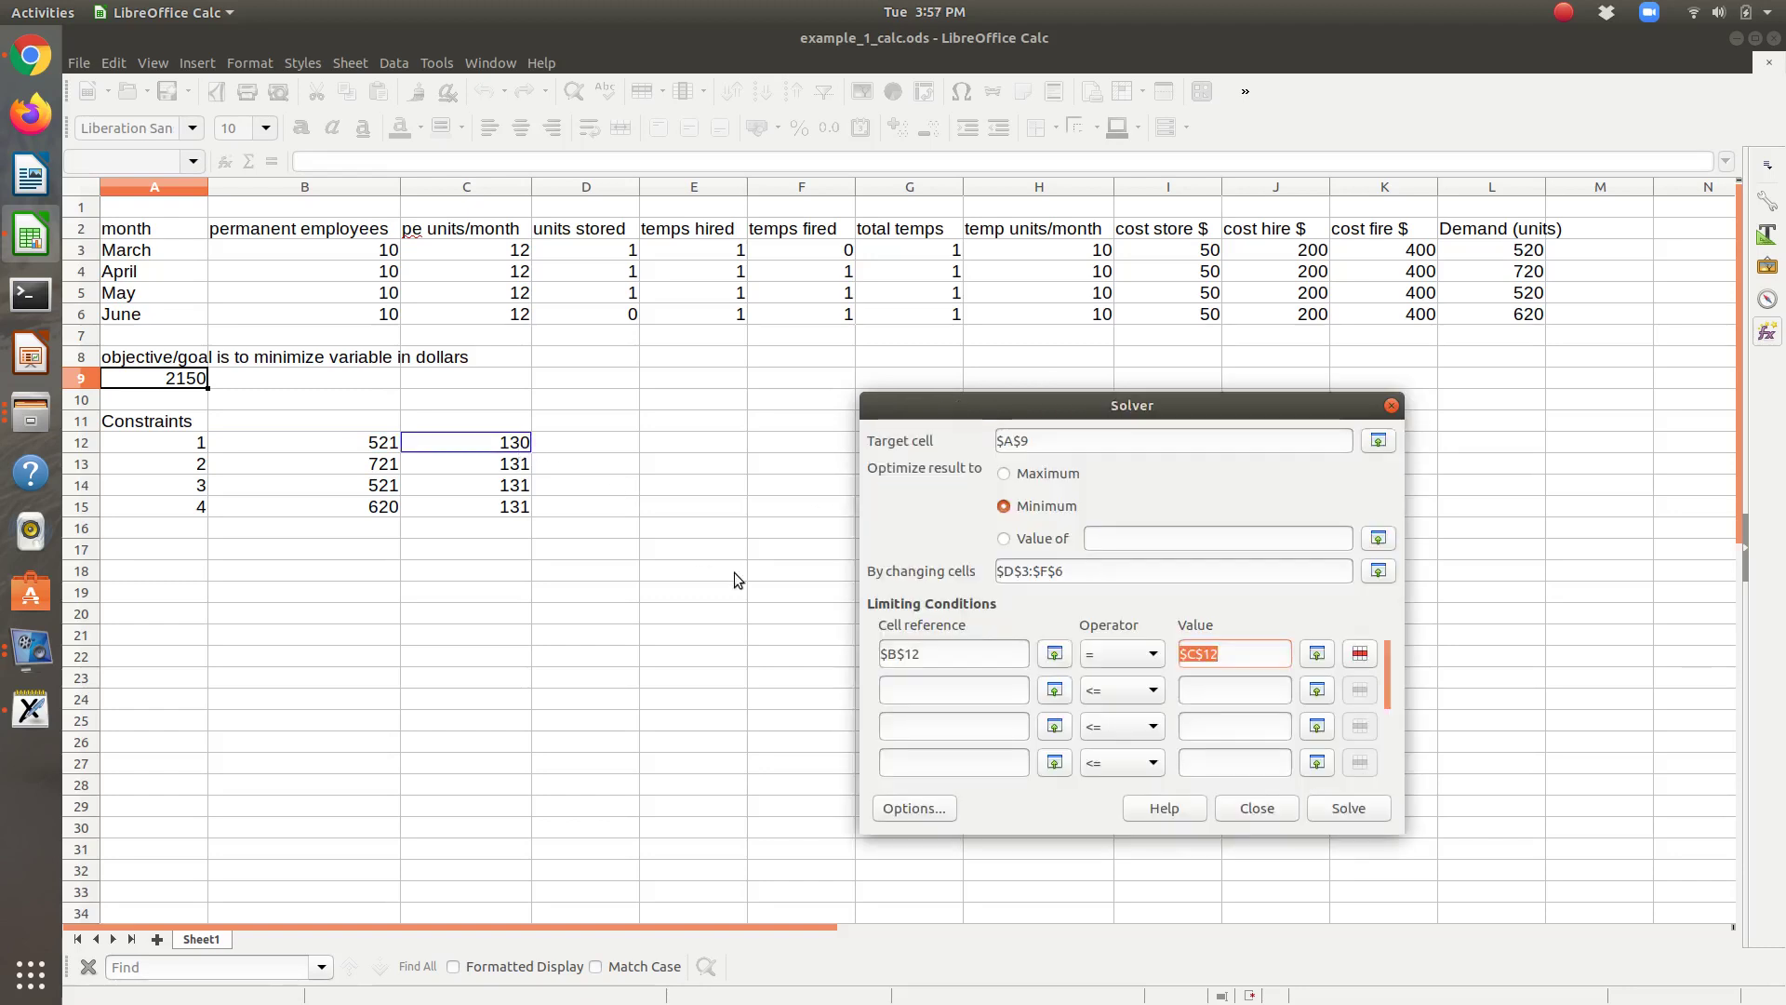
Set the second Solver constraint to $B$13 = $C$13
click(1052, 694)
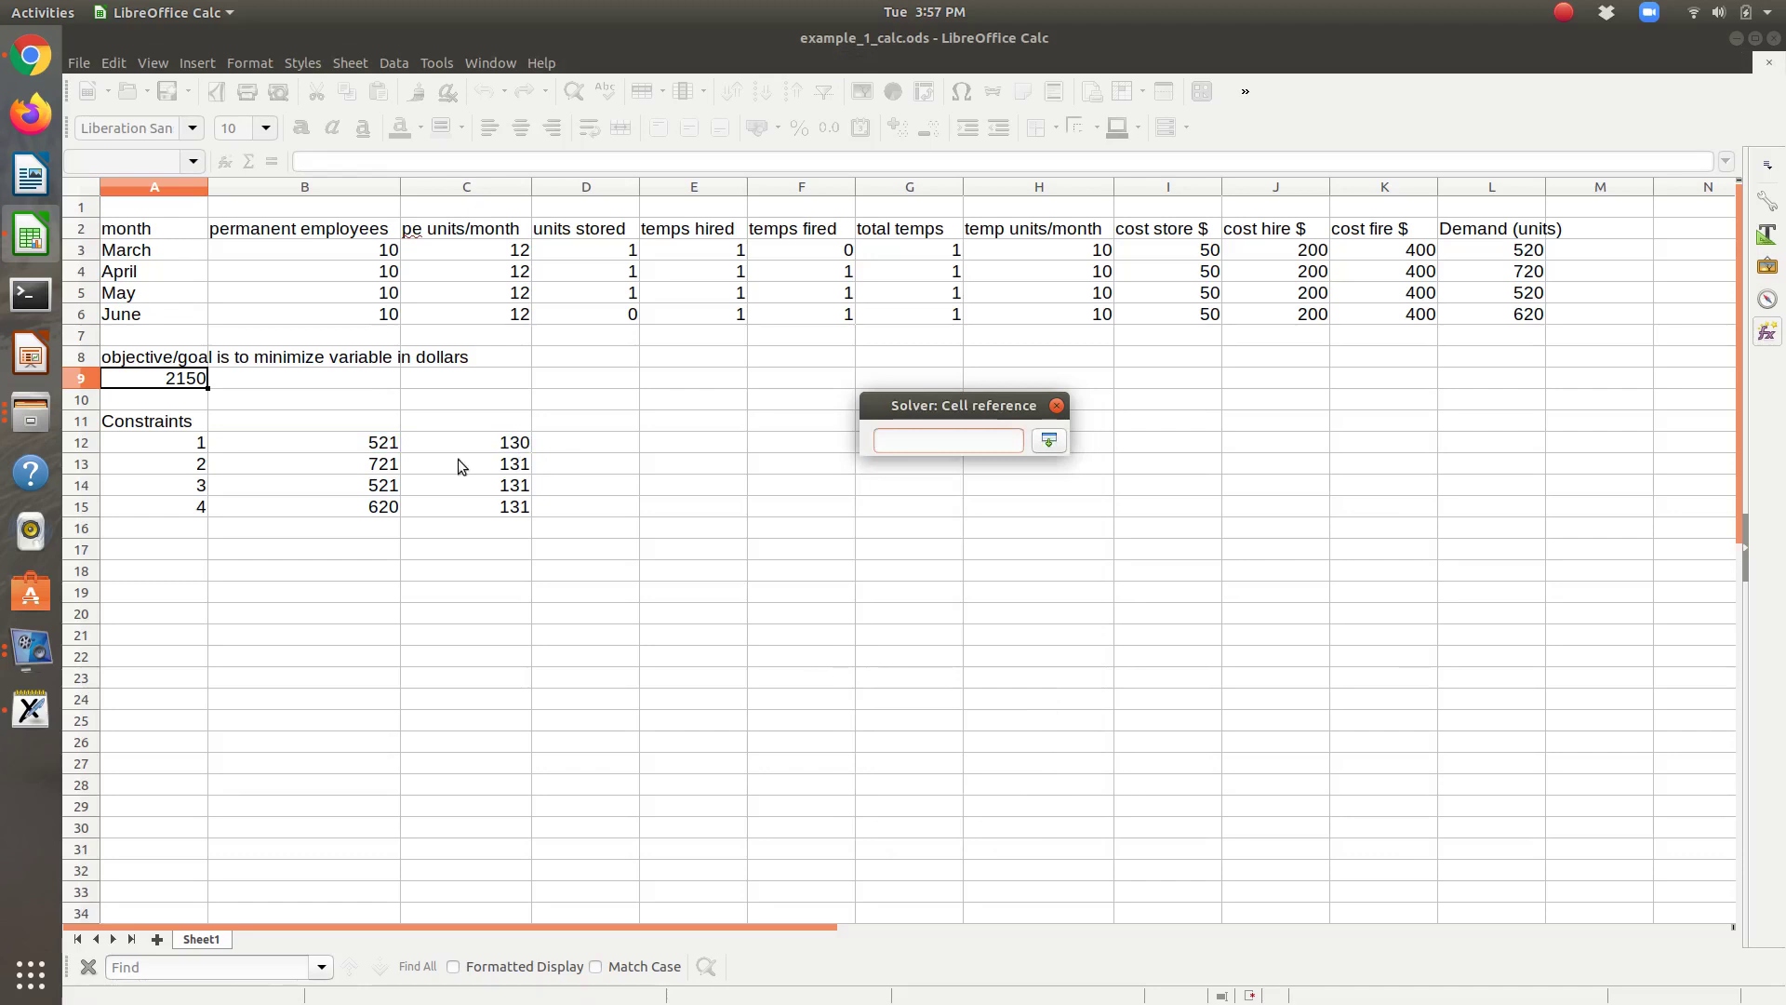
click(386, 472)
key(Return)
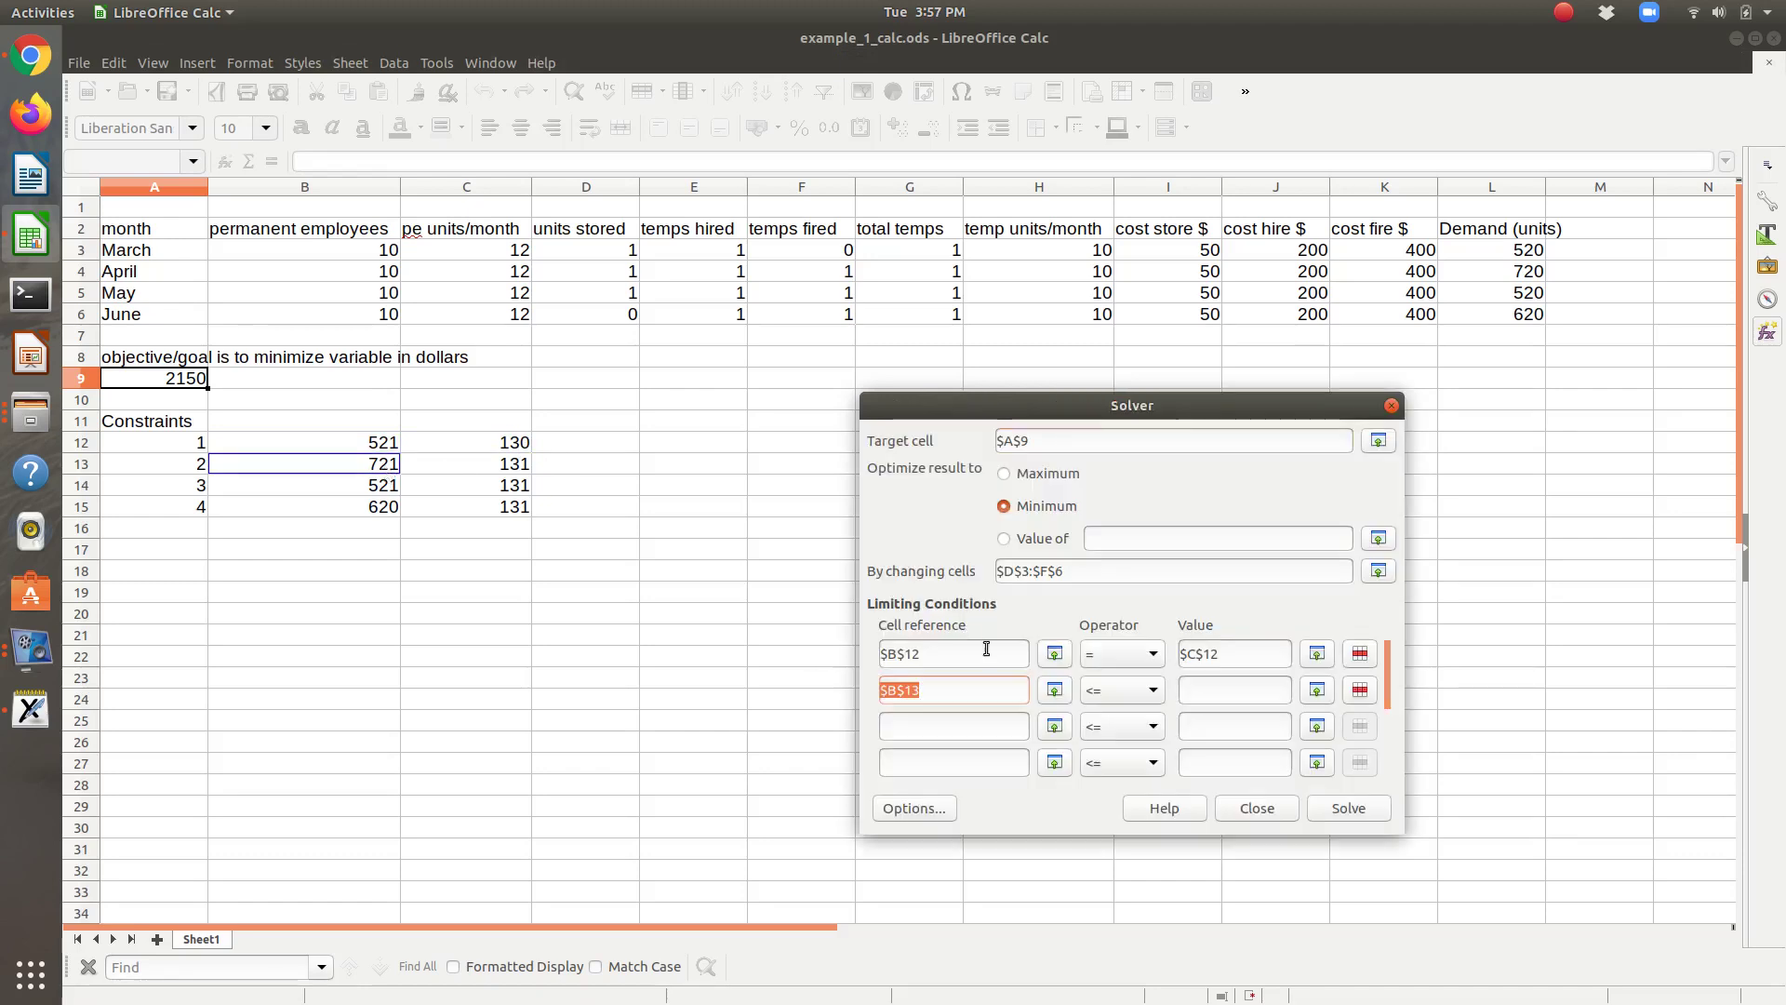
click(1104, 697)
click(1107, 724)
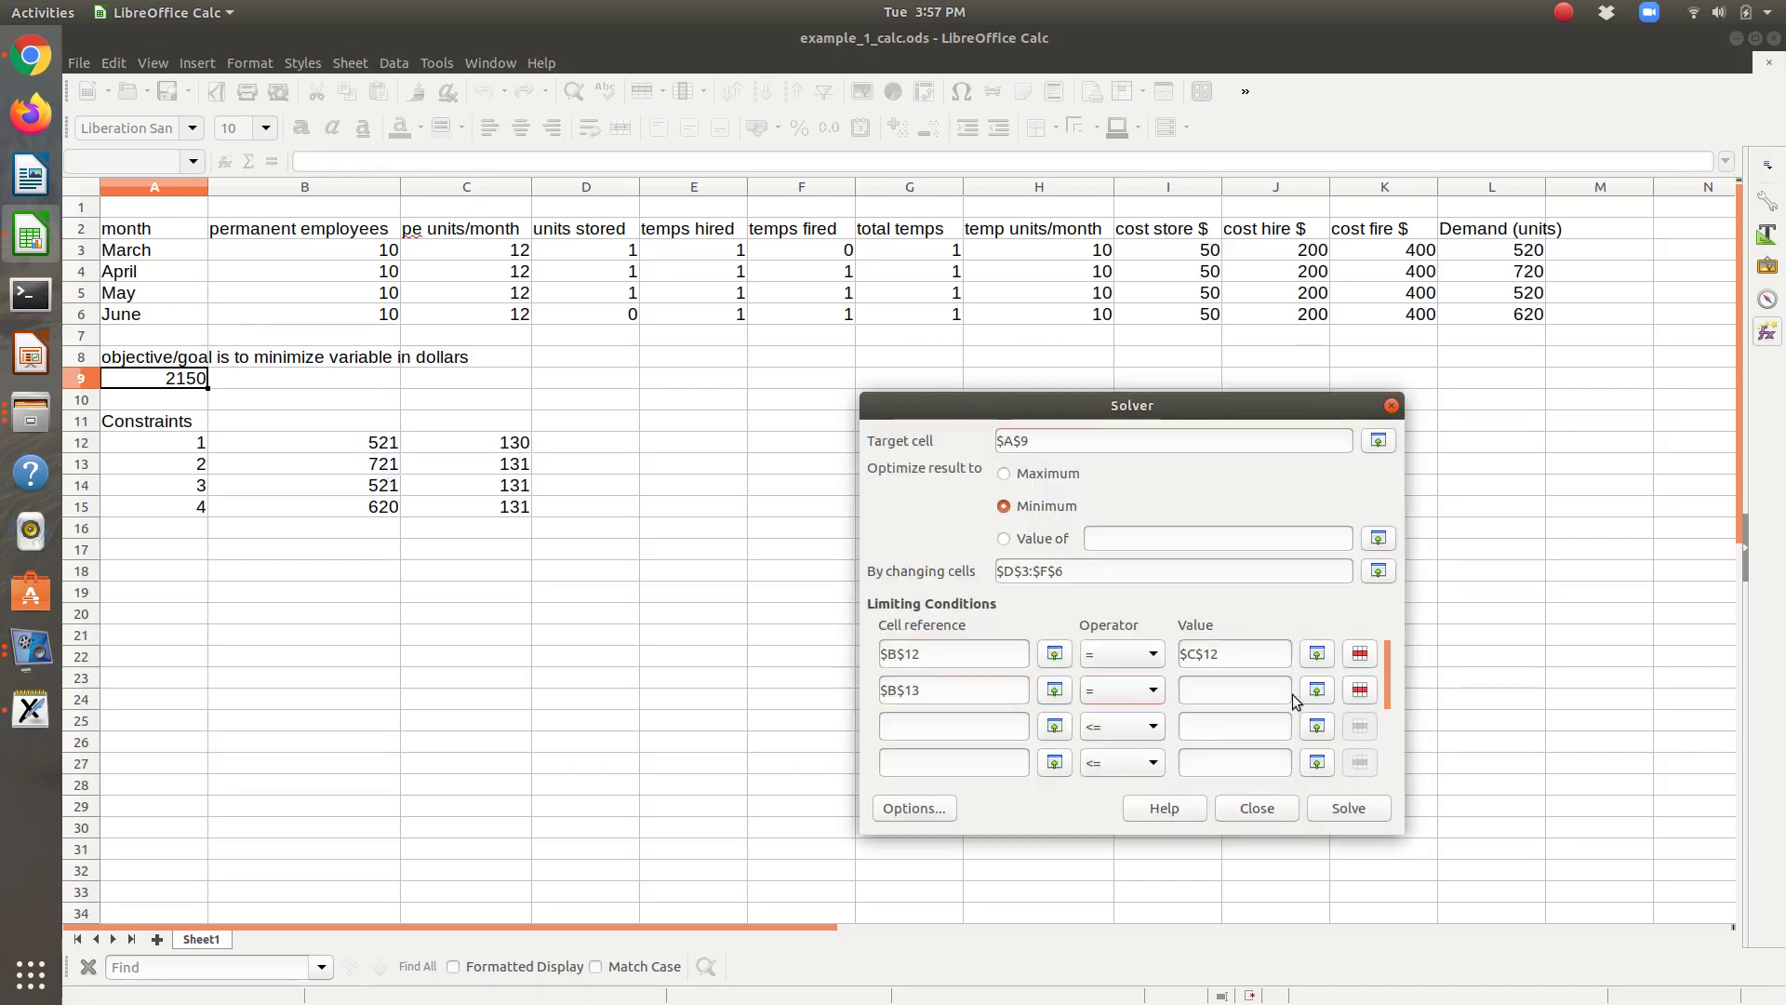
click(1315, 689)
click(505, 463)
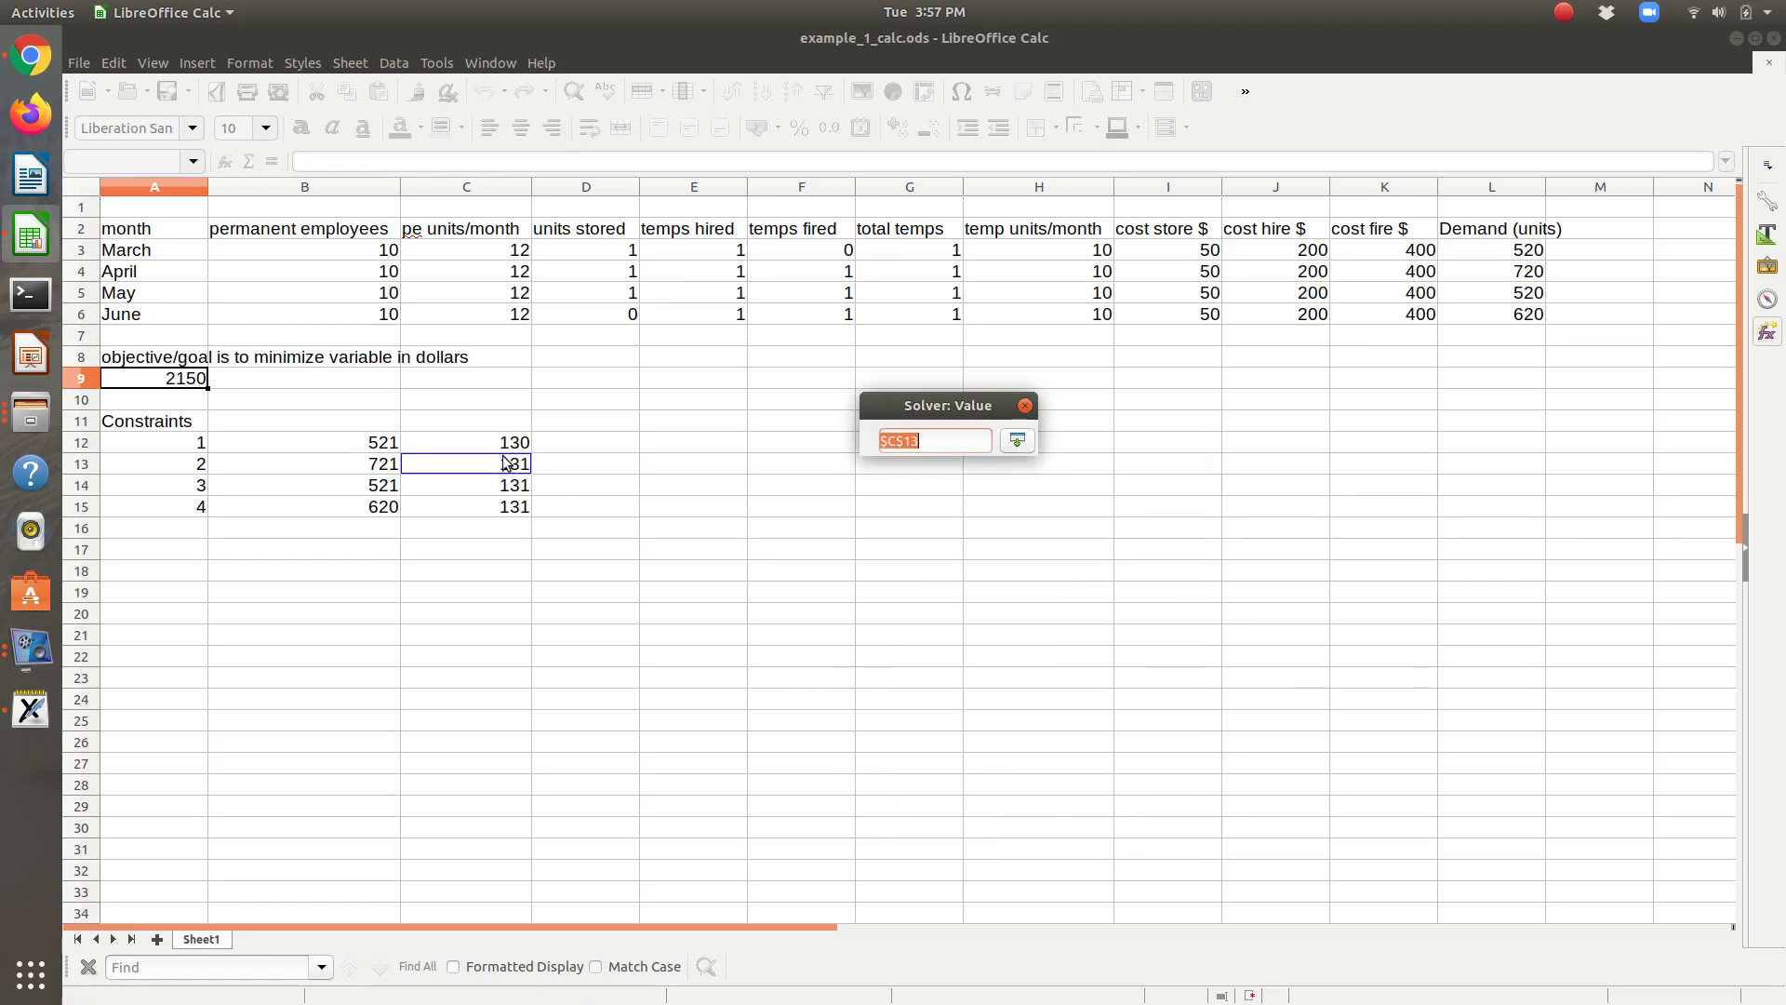
key(Return)
Set the third Solver constraint to $B$14 = $C$14
click(1052, 731)
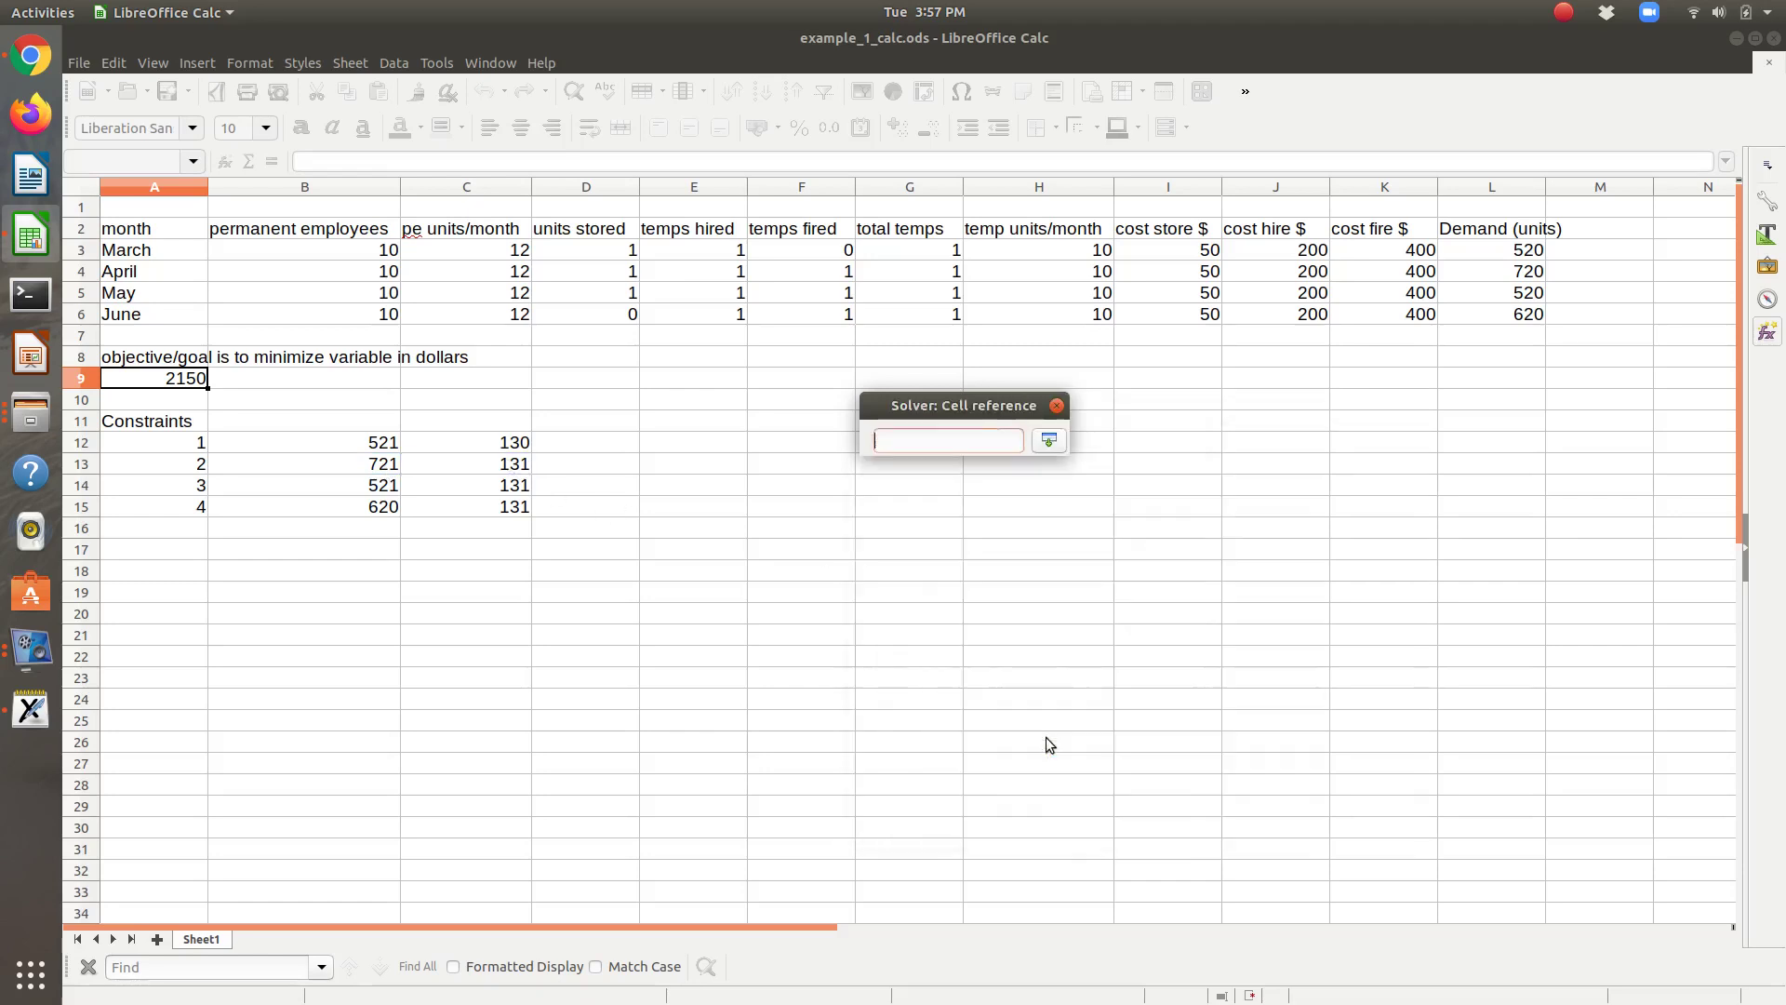
click(377, 486)
key(Return)
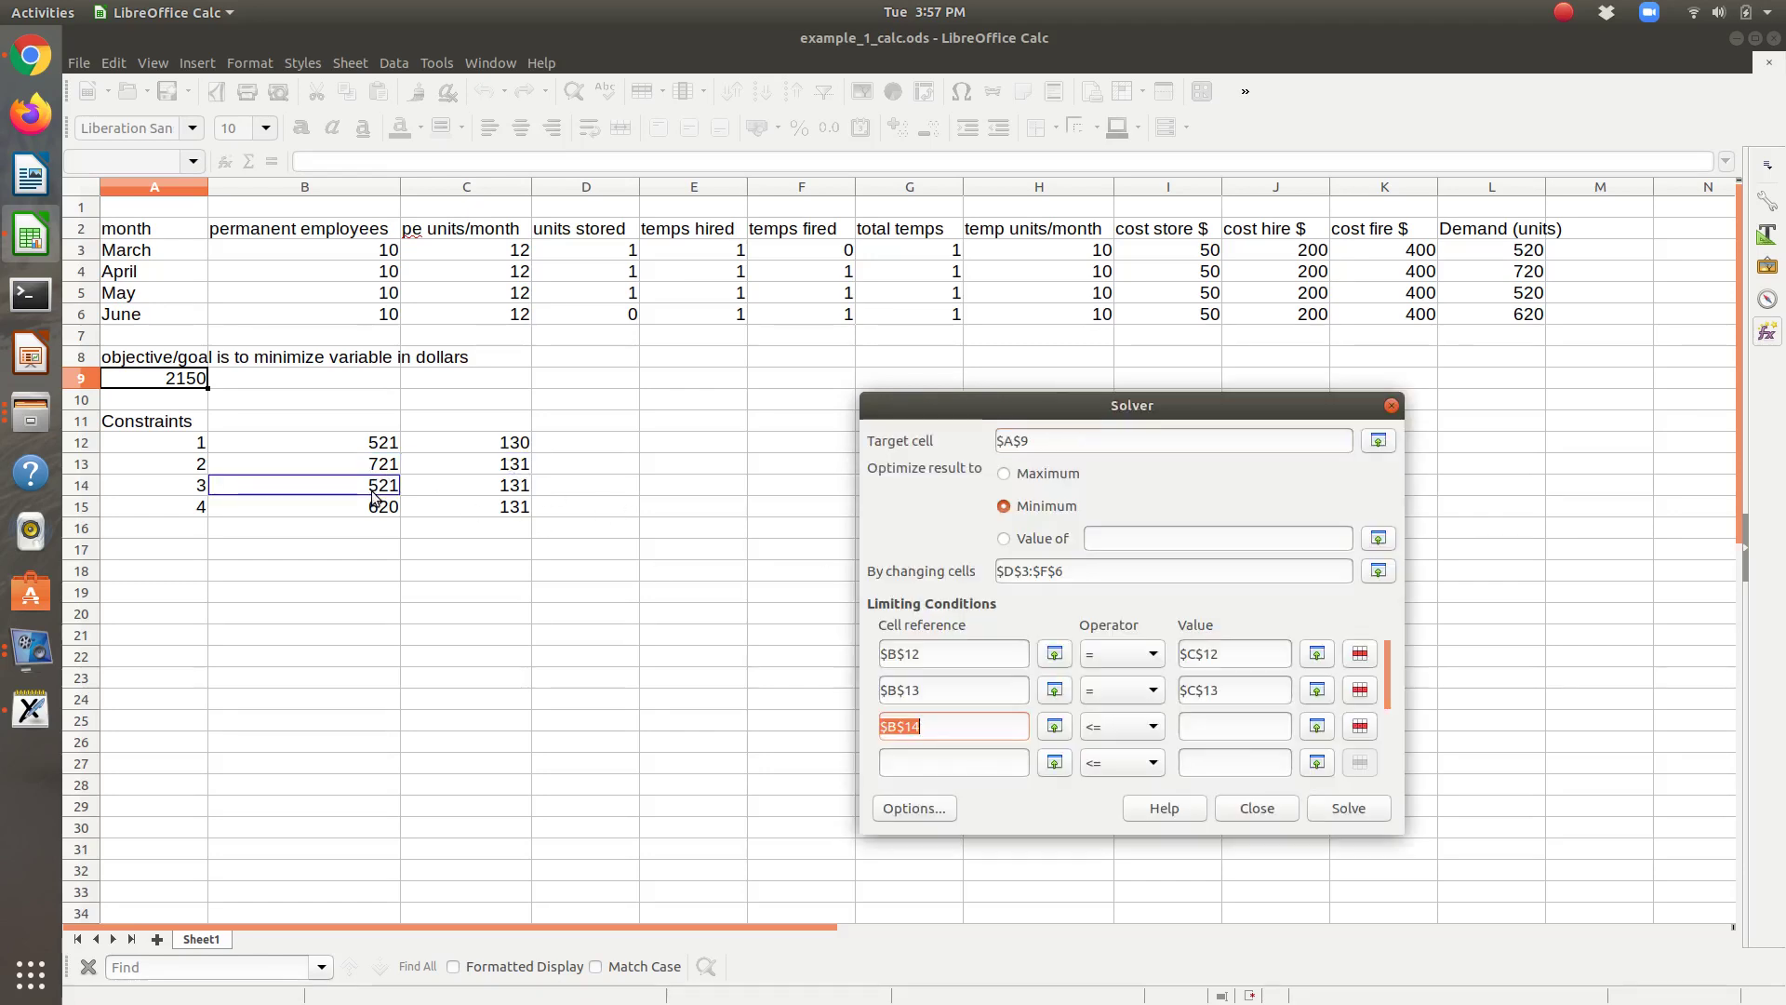
click(1152, 726)
click(1133, 758)
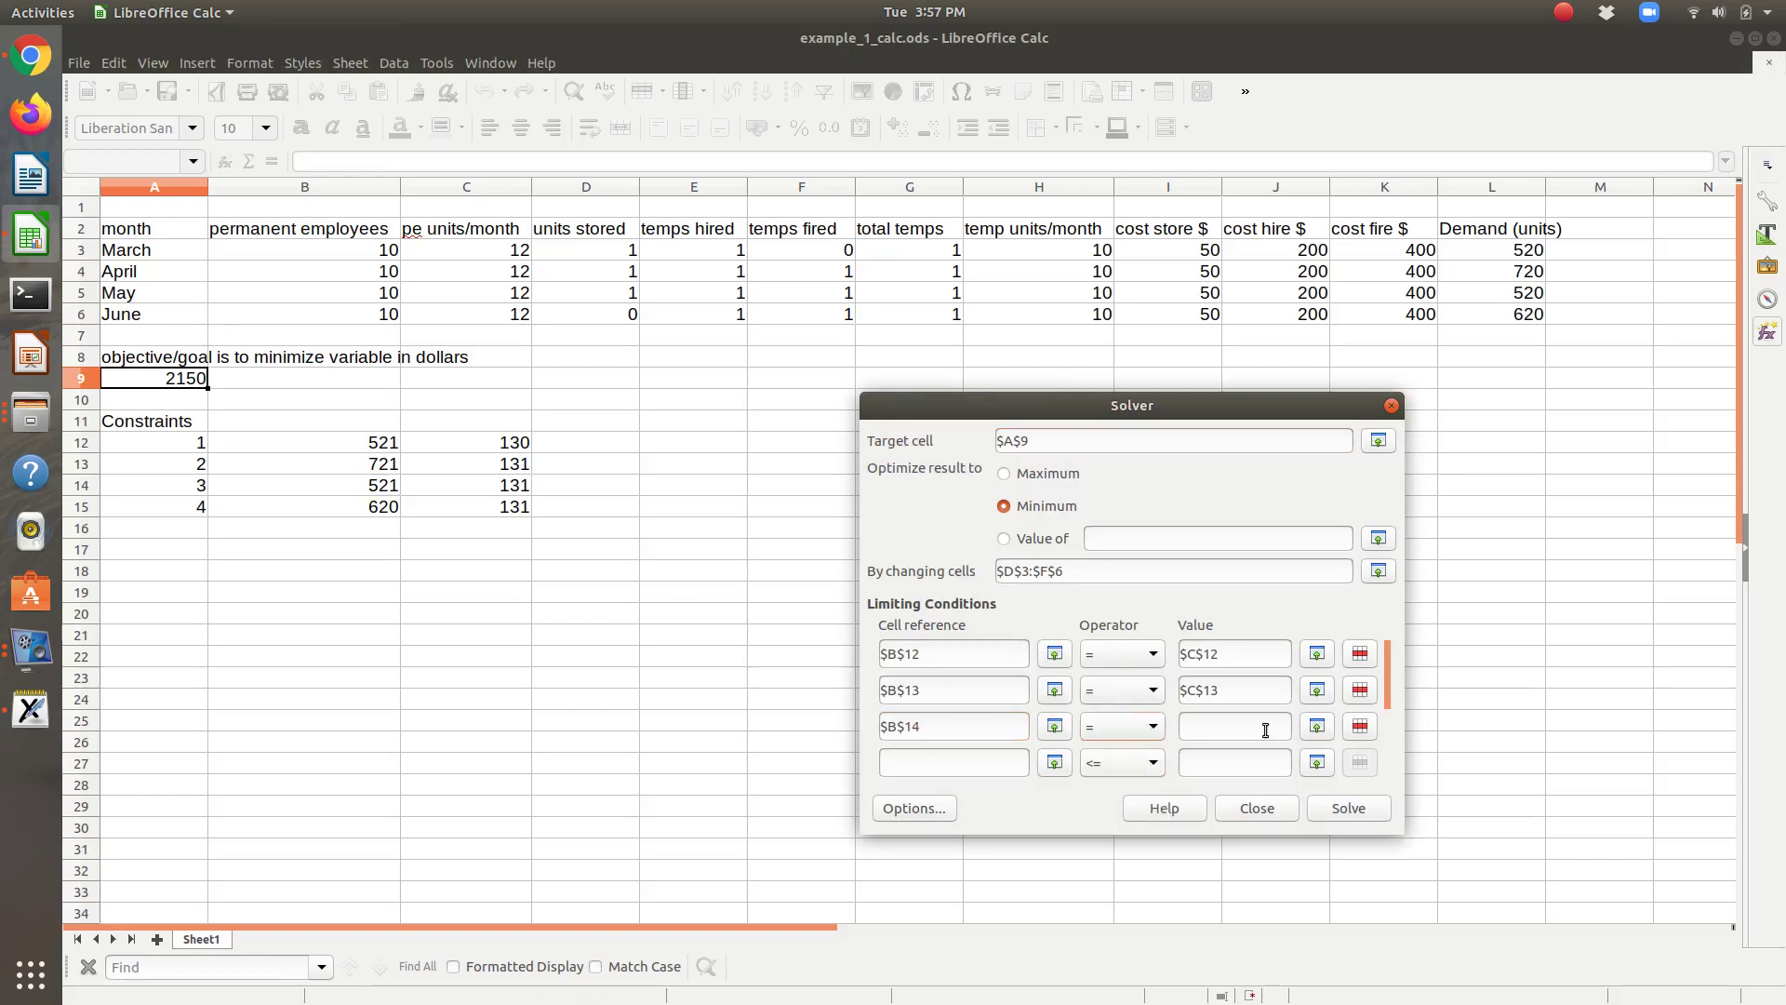
click(1306, 730)
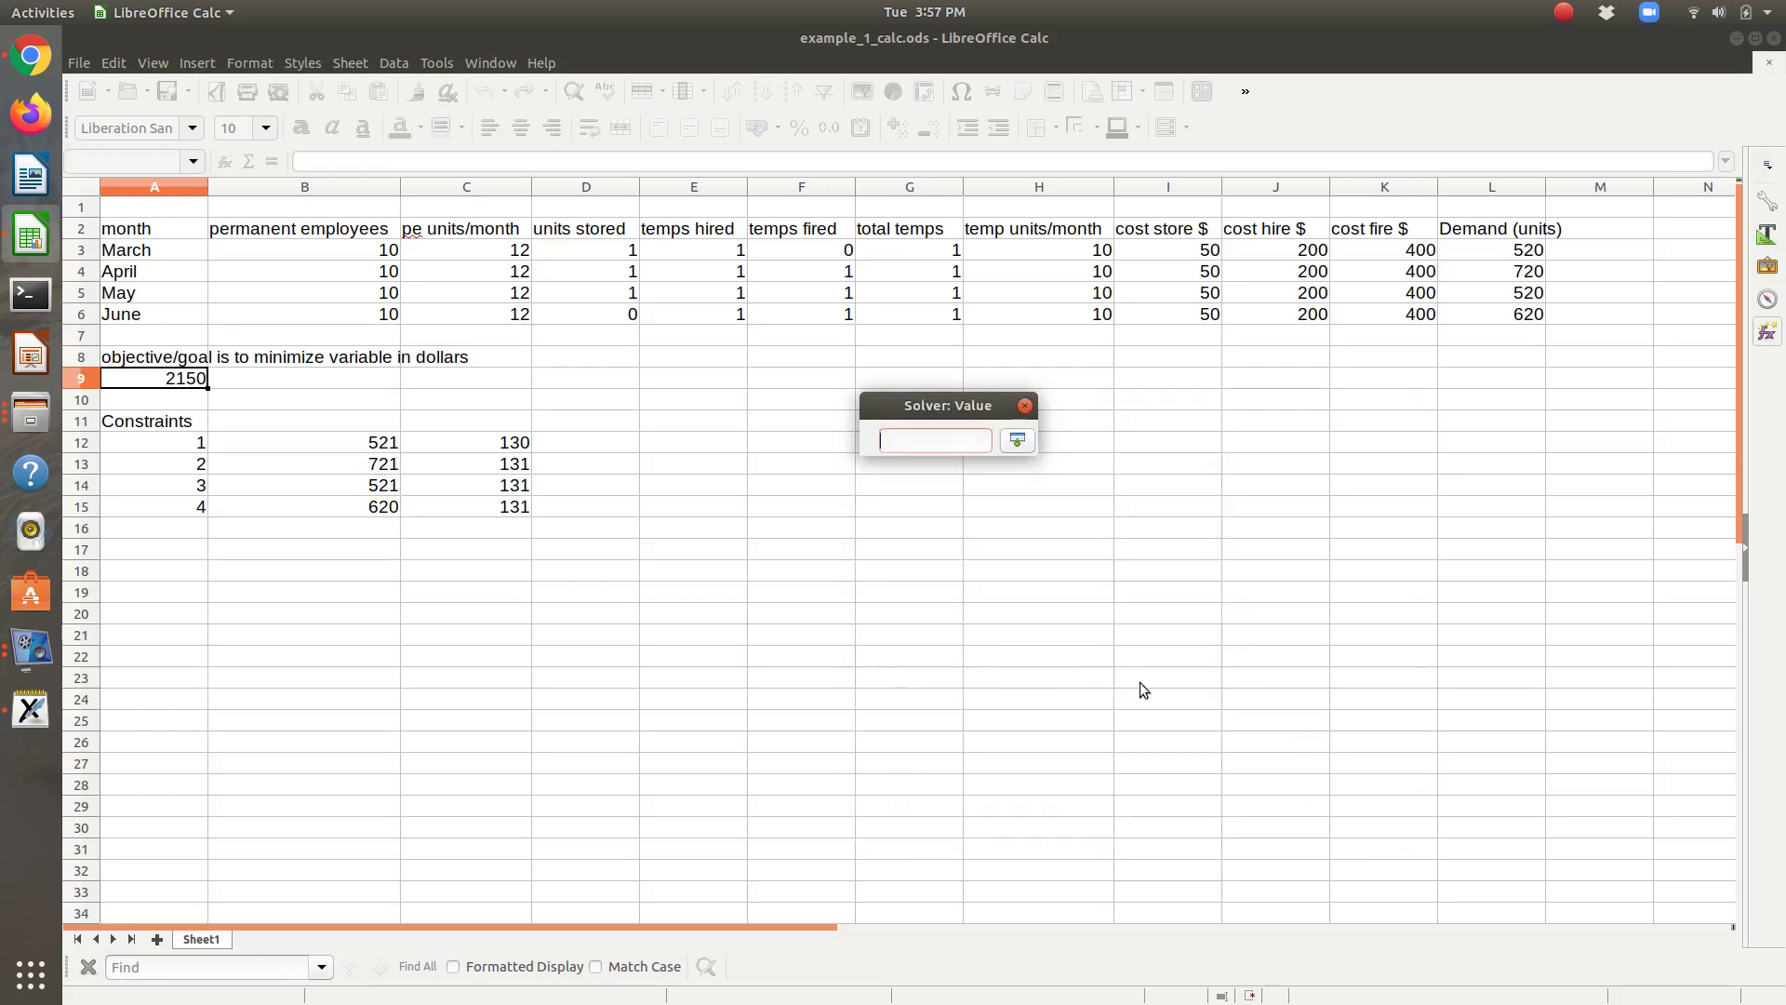
click(520, 491)
key(Return)
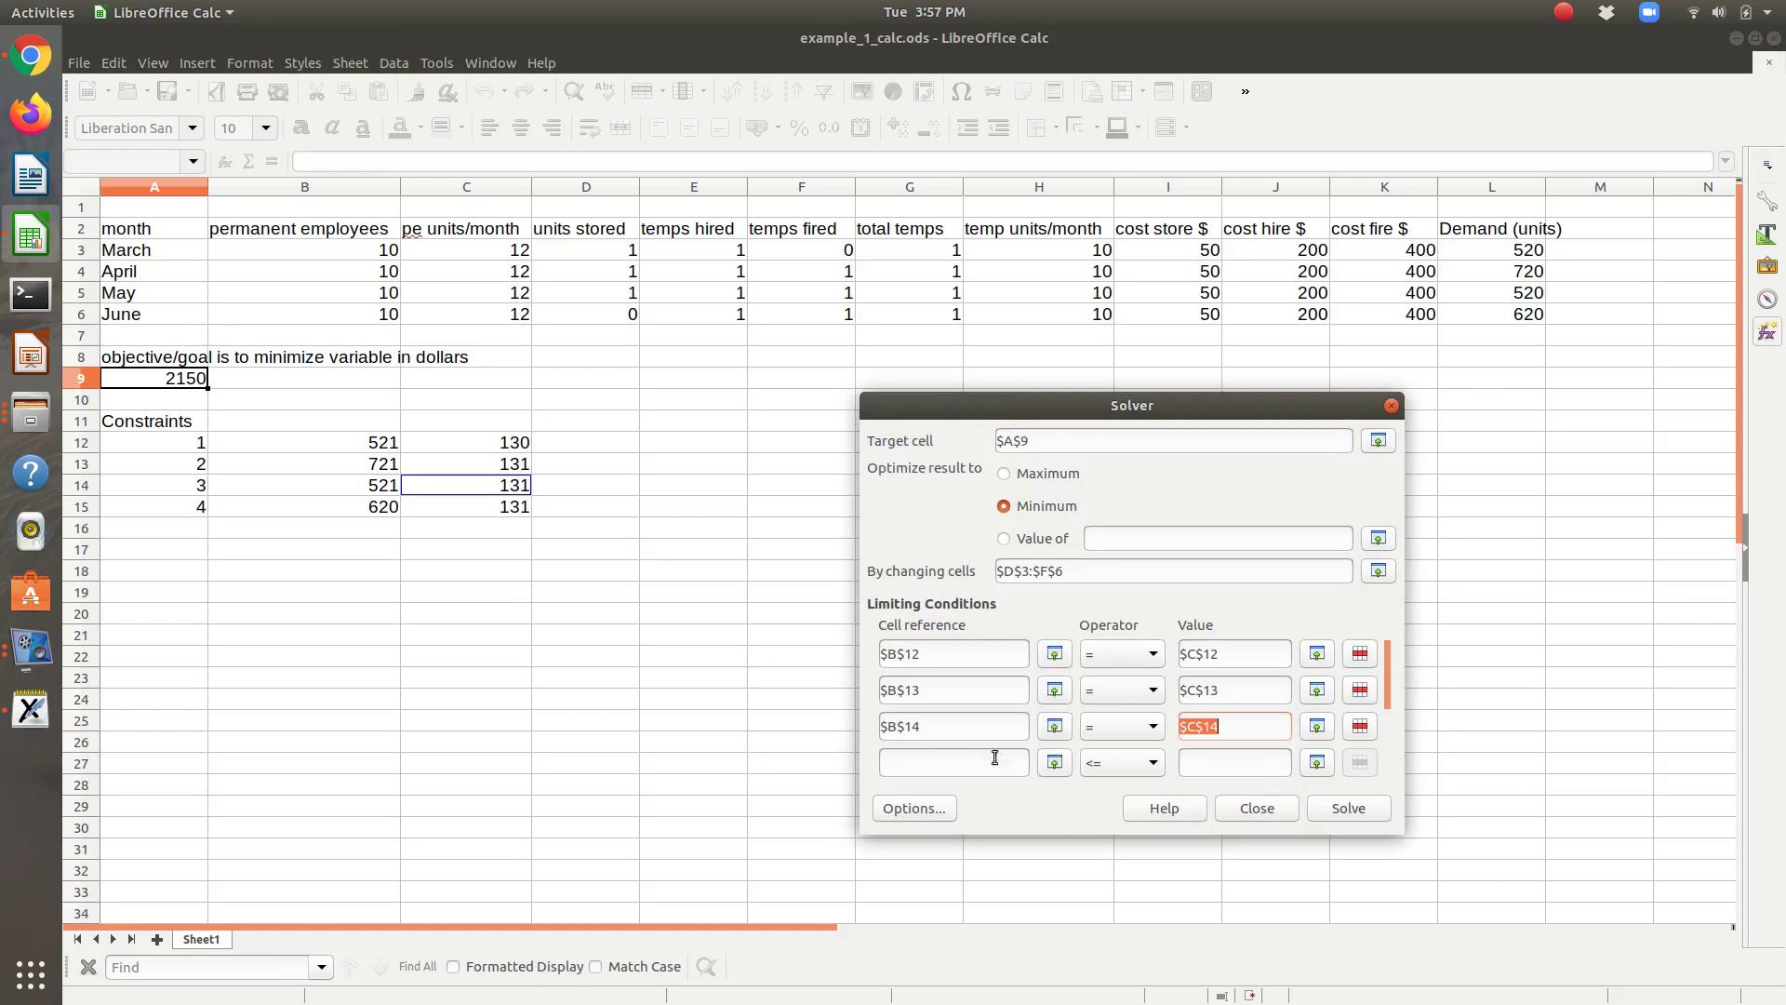
Set the fourth constraint to $B$15 = $C$15, then bring up Solver Options
click(1054, 762)
click(370, 510)
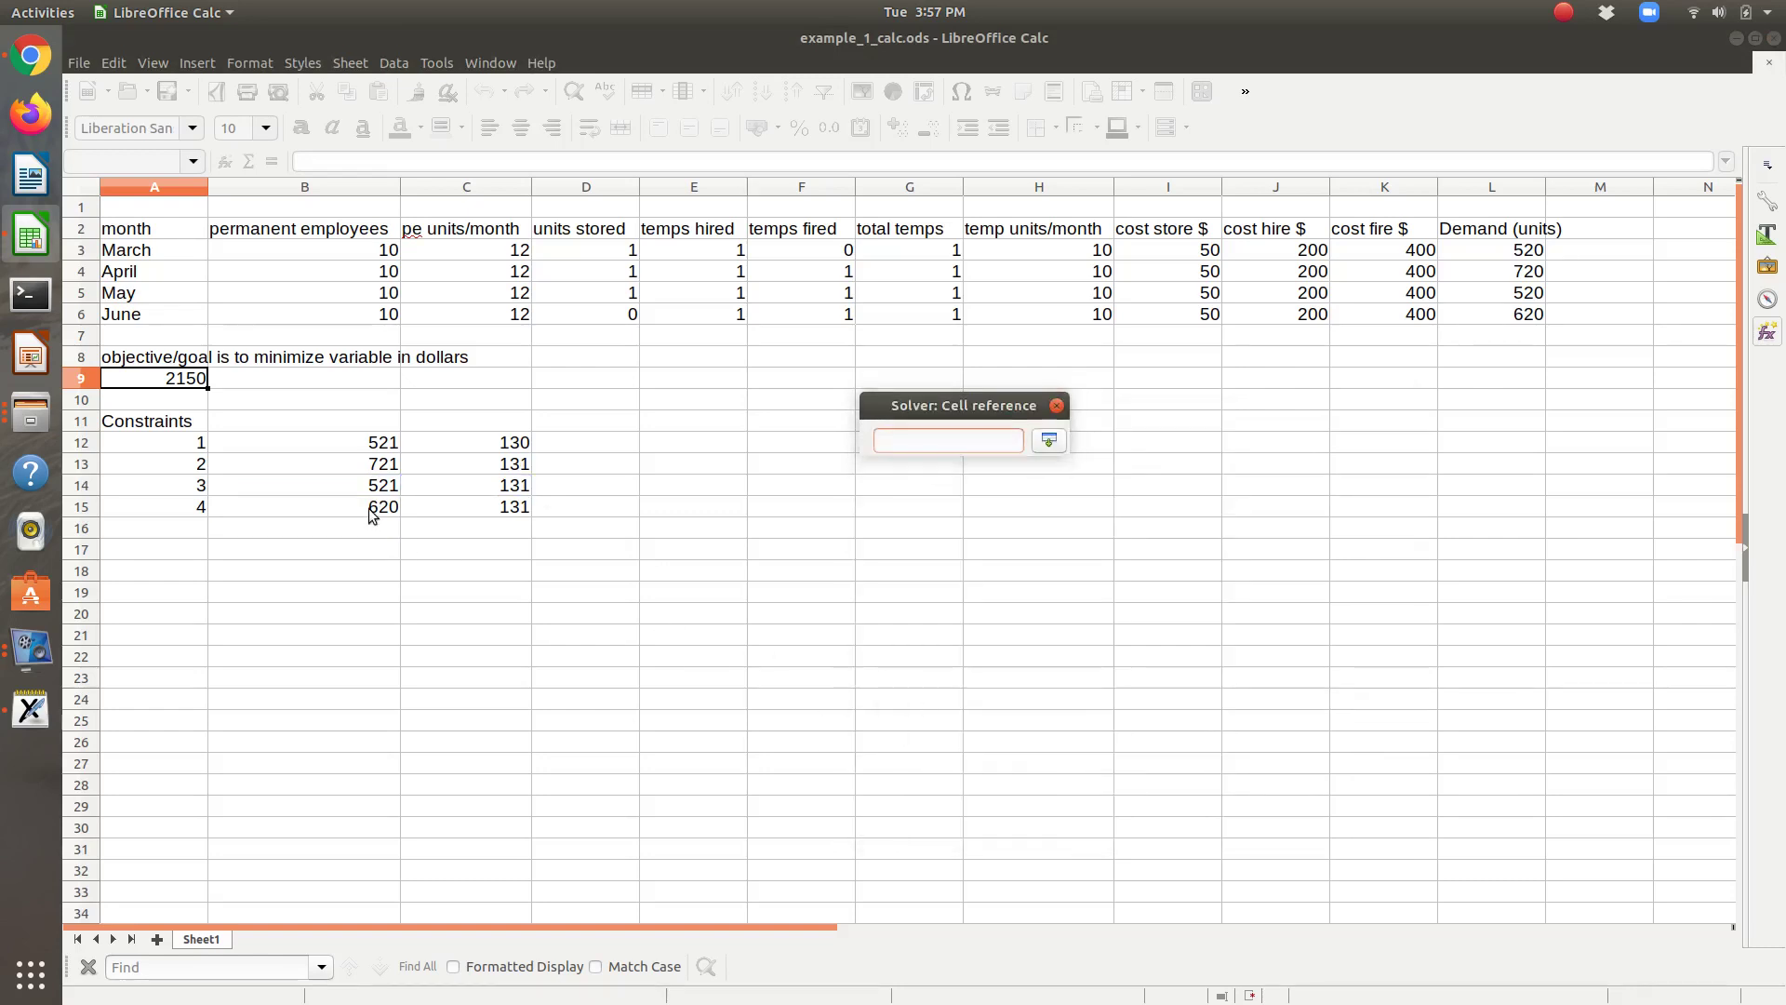
key(Return)
click(1121, 763)
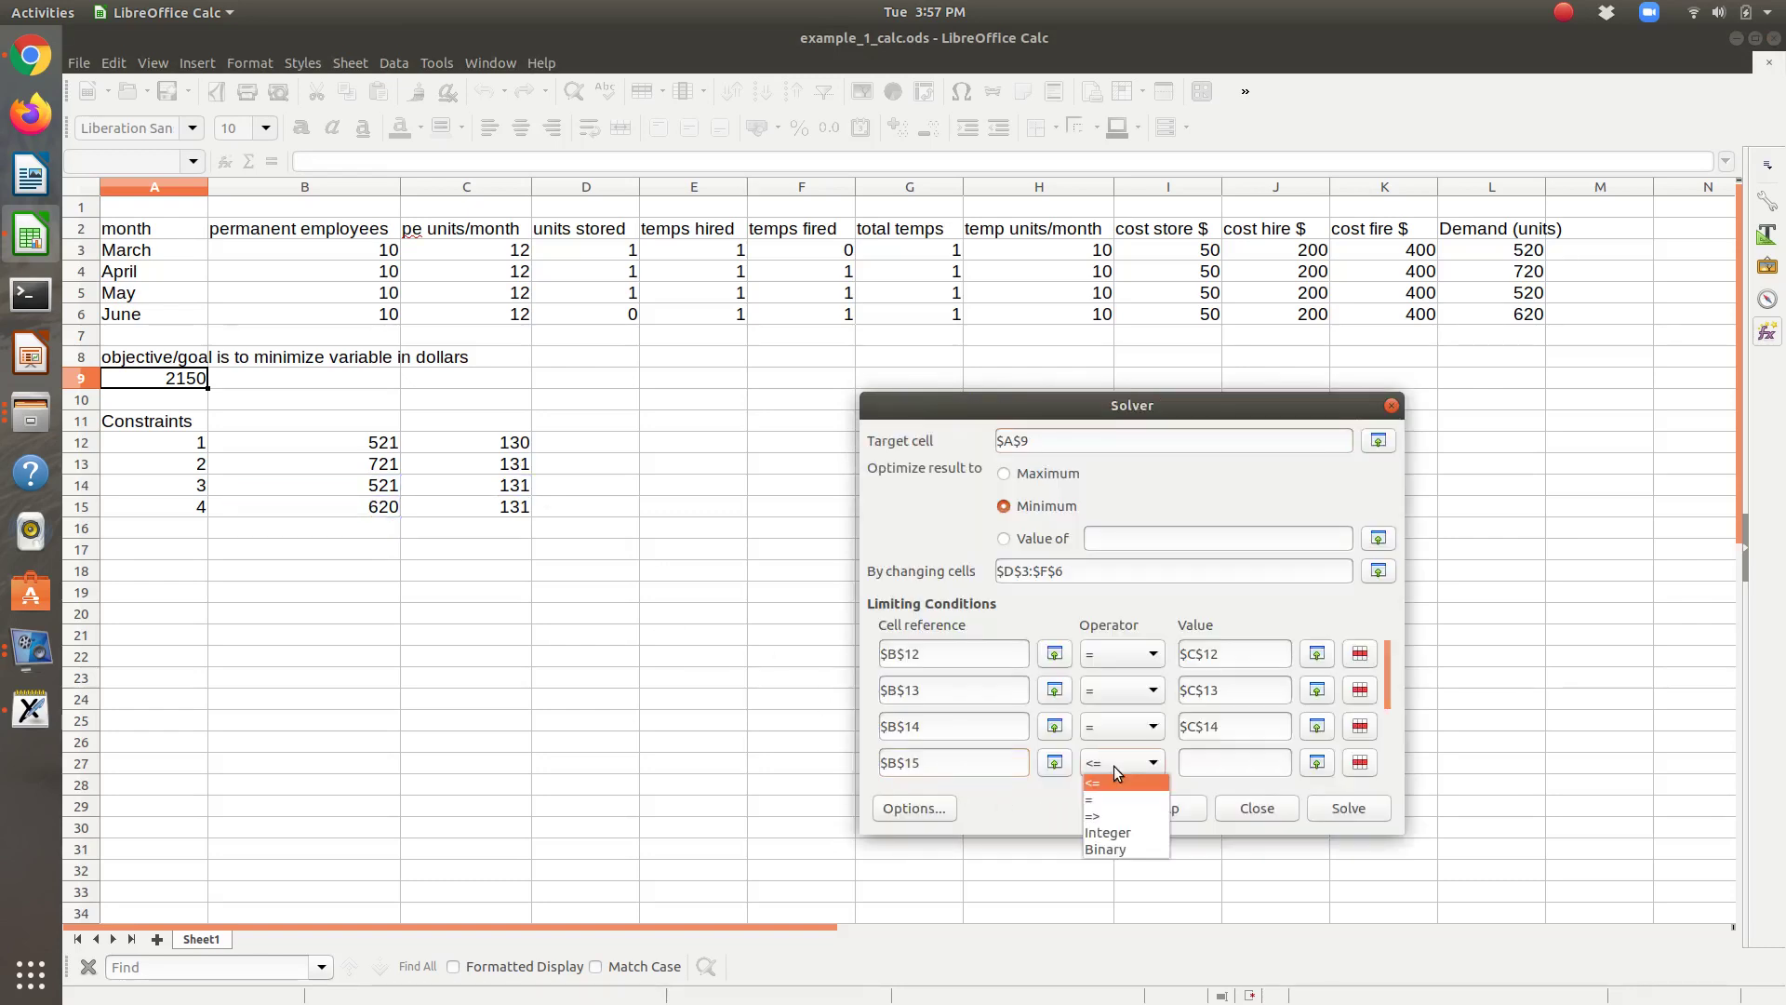
click(1116, 798)
click(1317, 765)
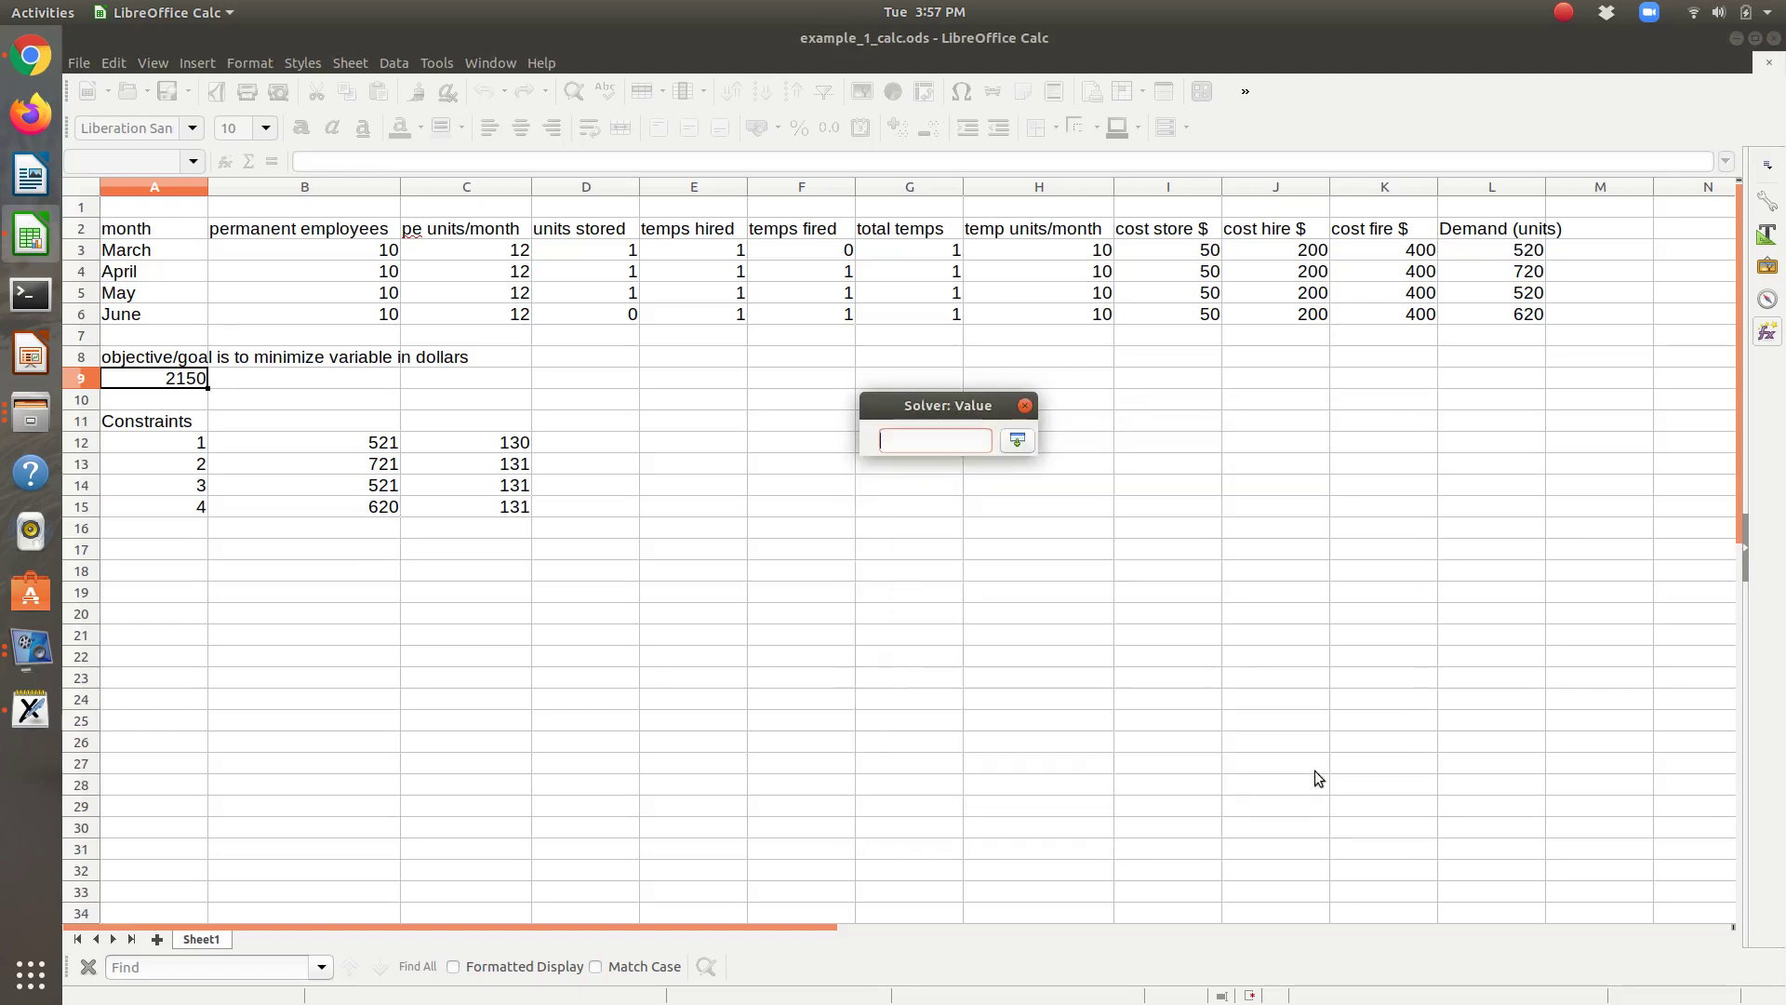
click(518, 510)
key(Return)
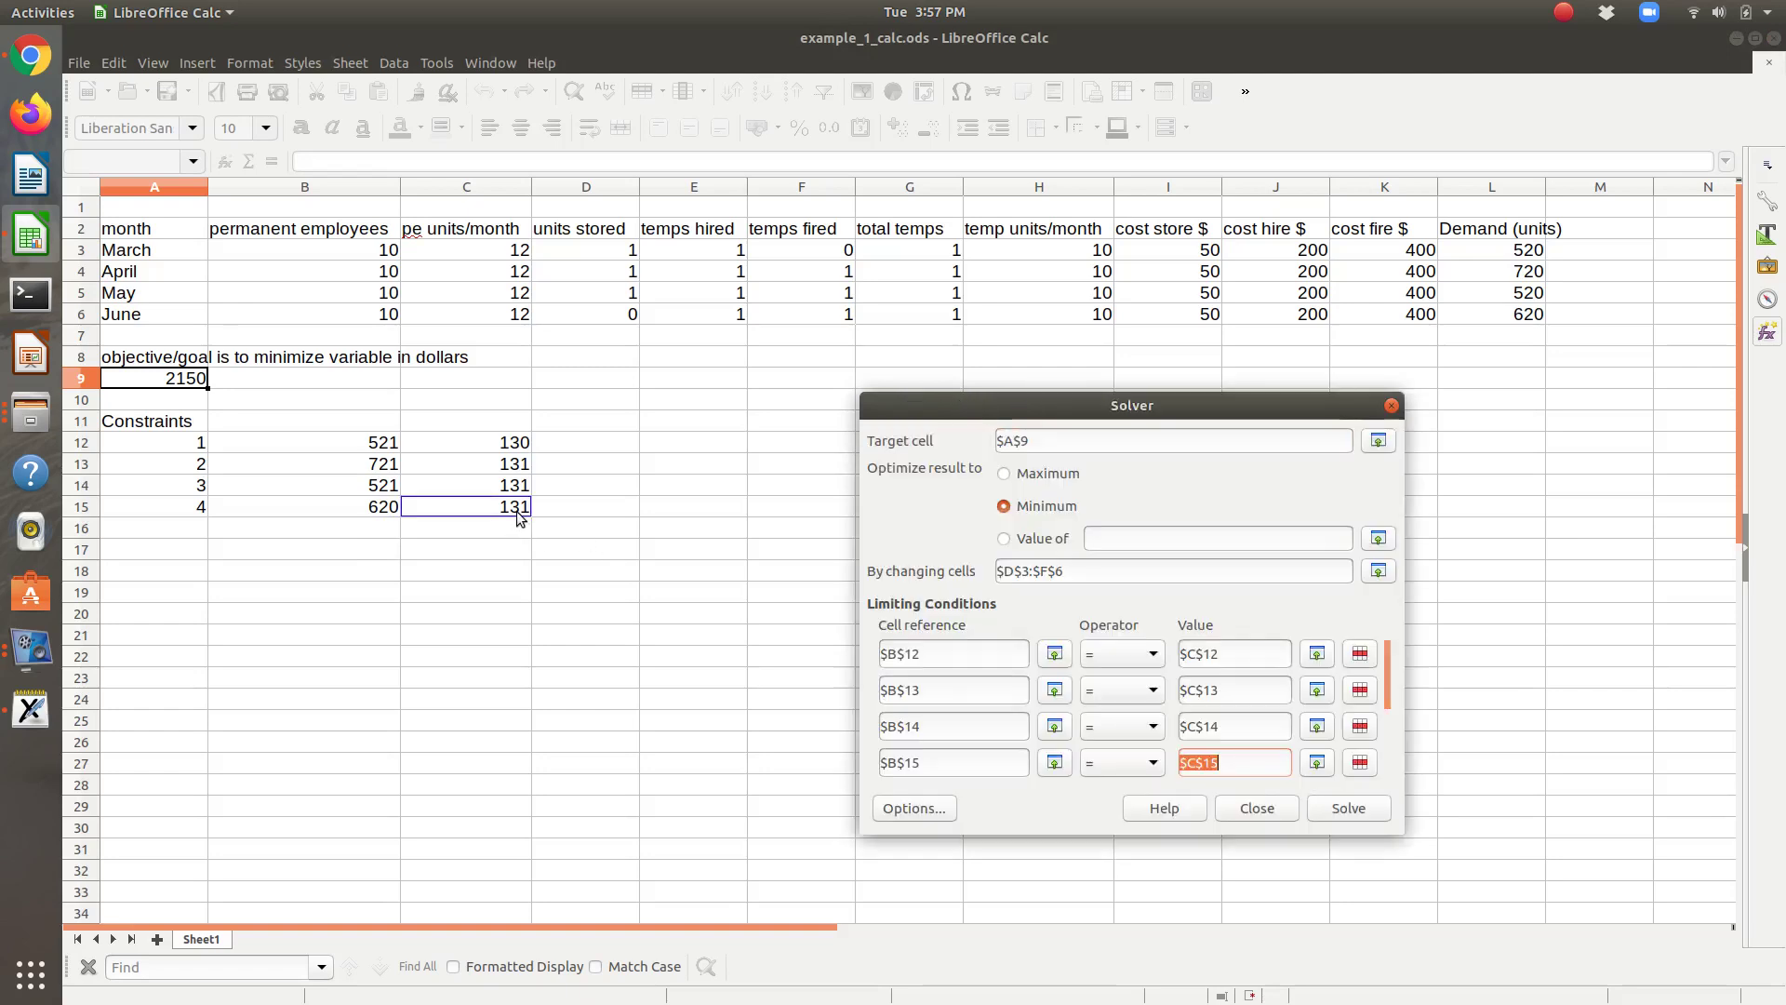
click(914, 808)
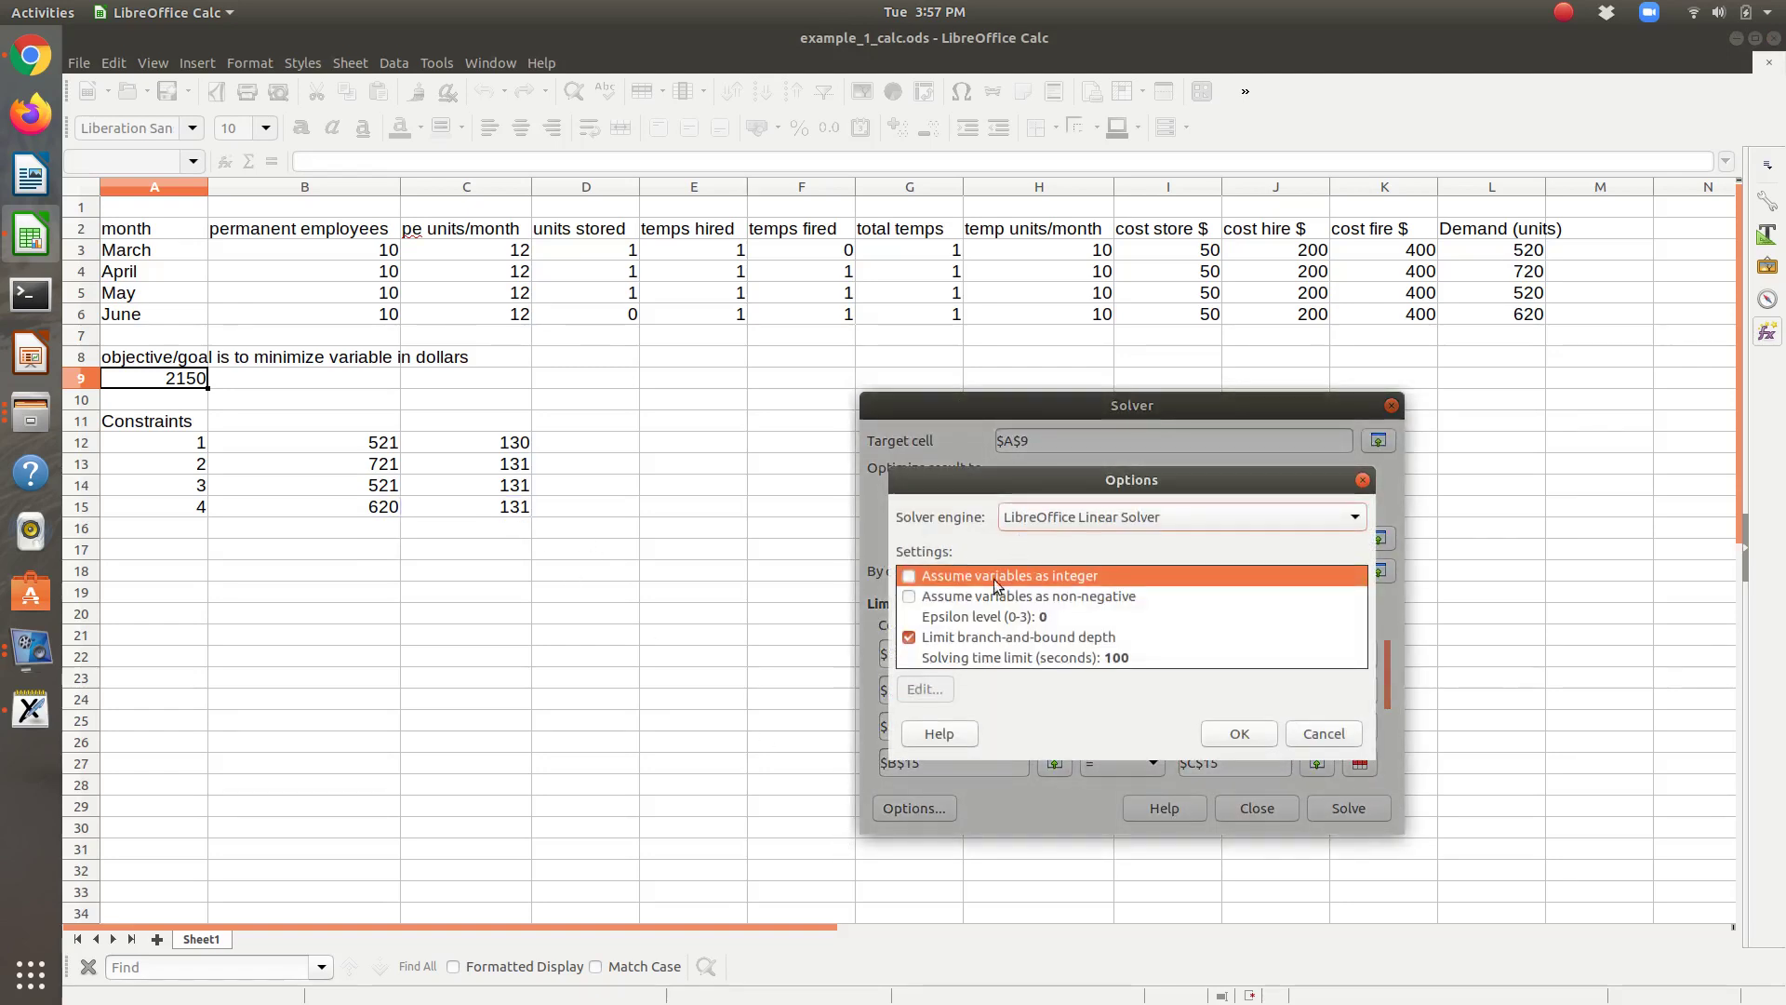
Solve with non-negative variables, keep the 19500 minimum cost in A9, then switch to Xournal
click(909, 596)
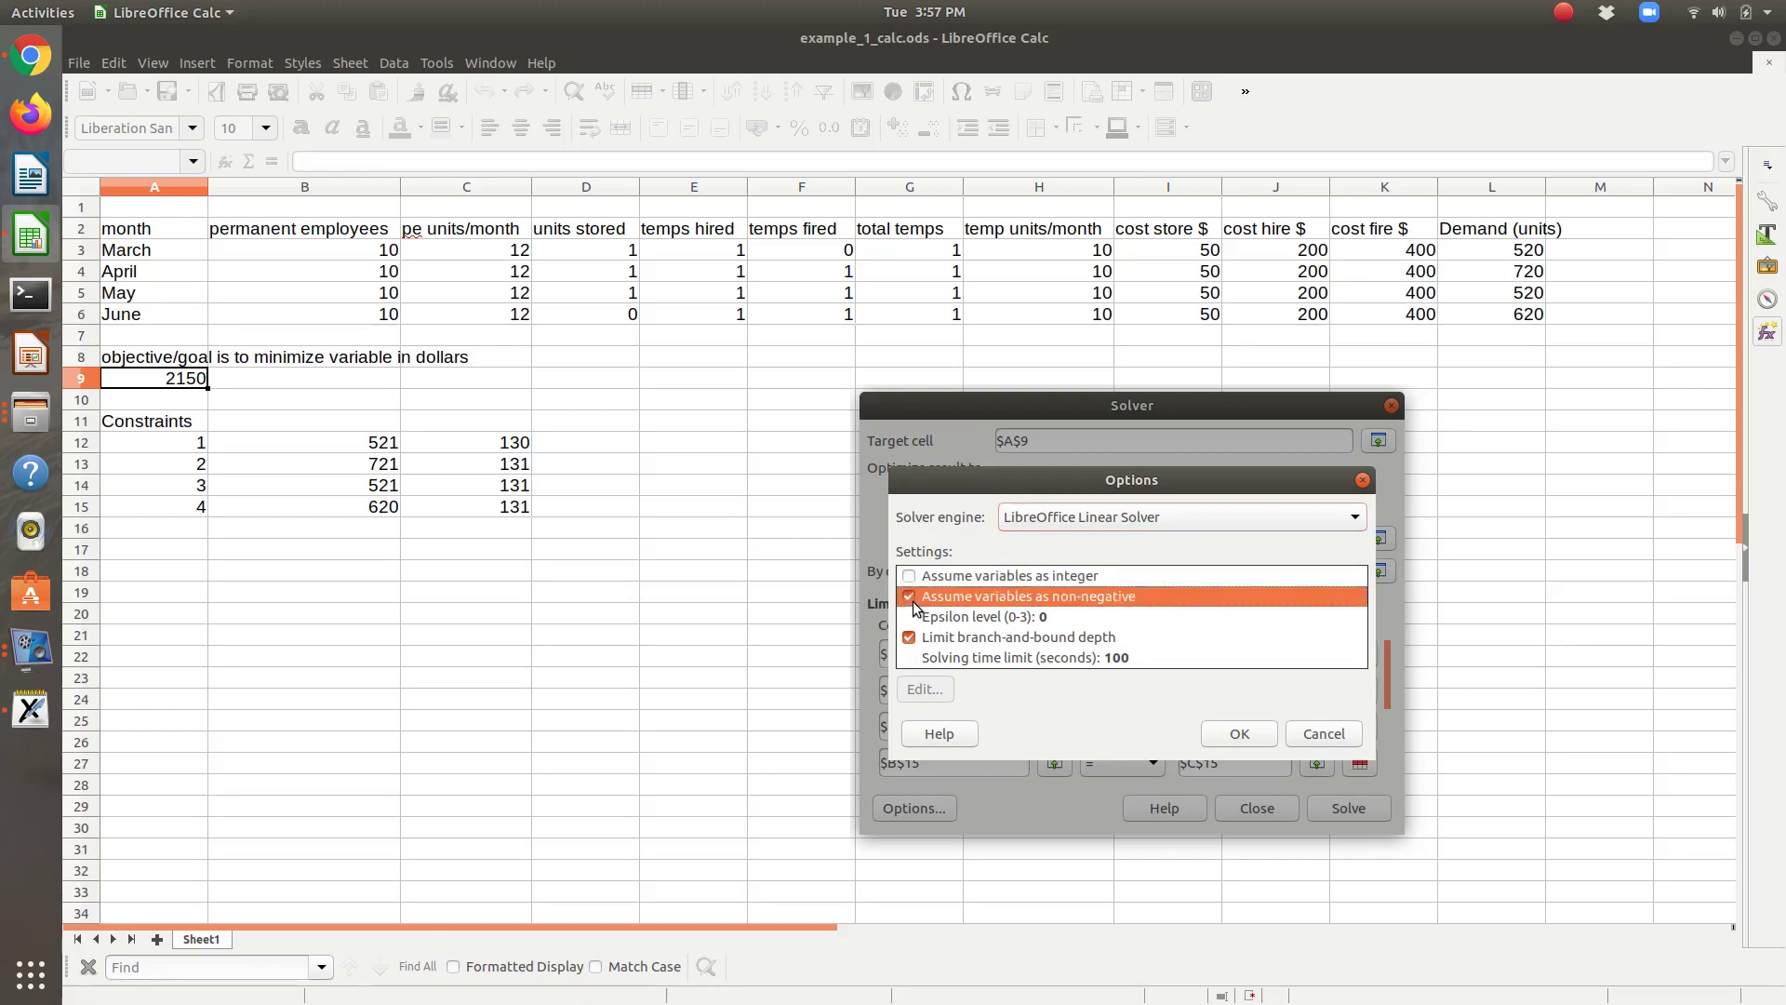
click(1239, 733)
click(1329, 806)
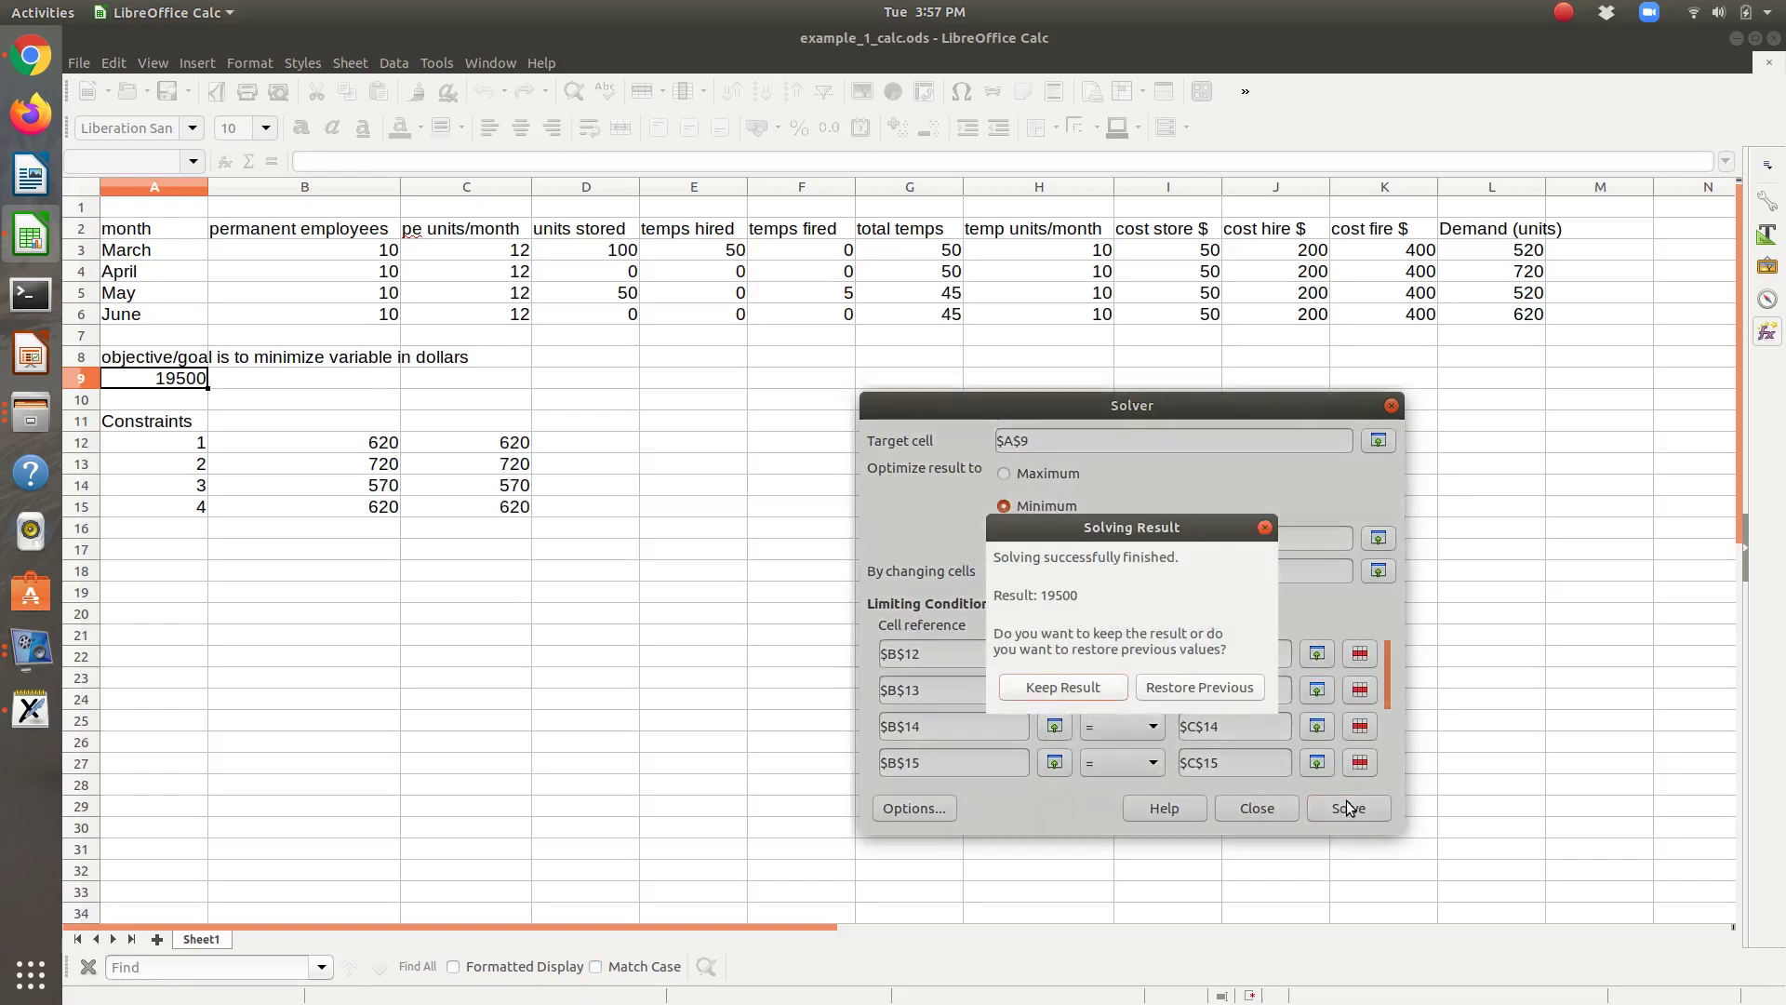
click(1062, 686)
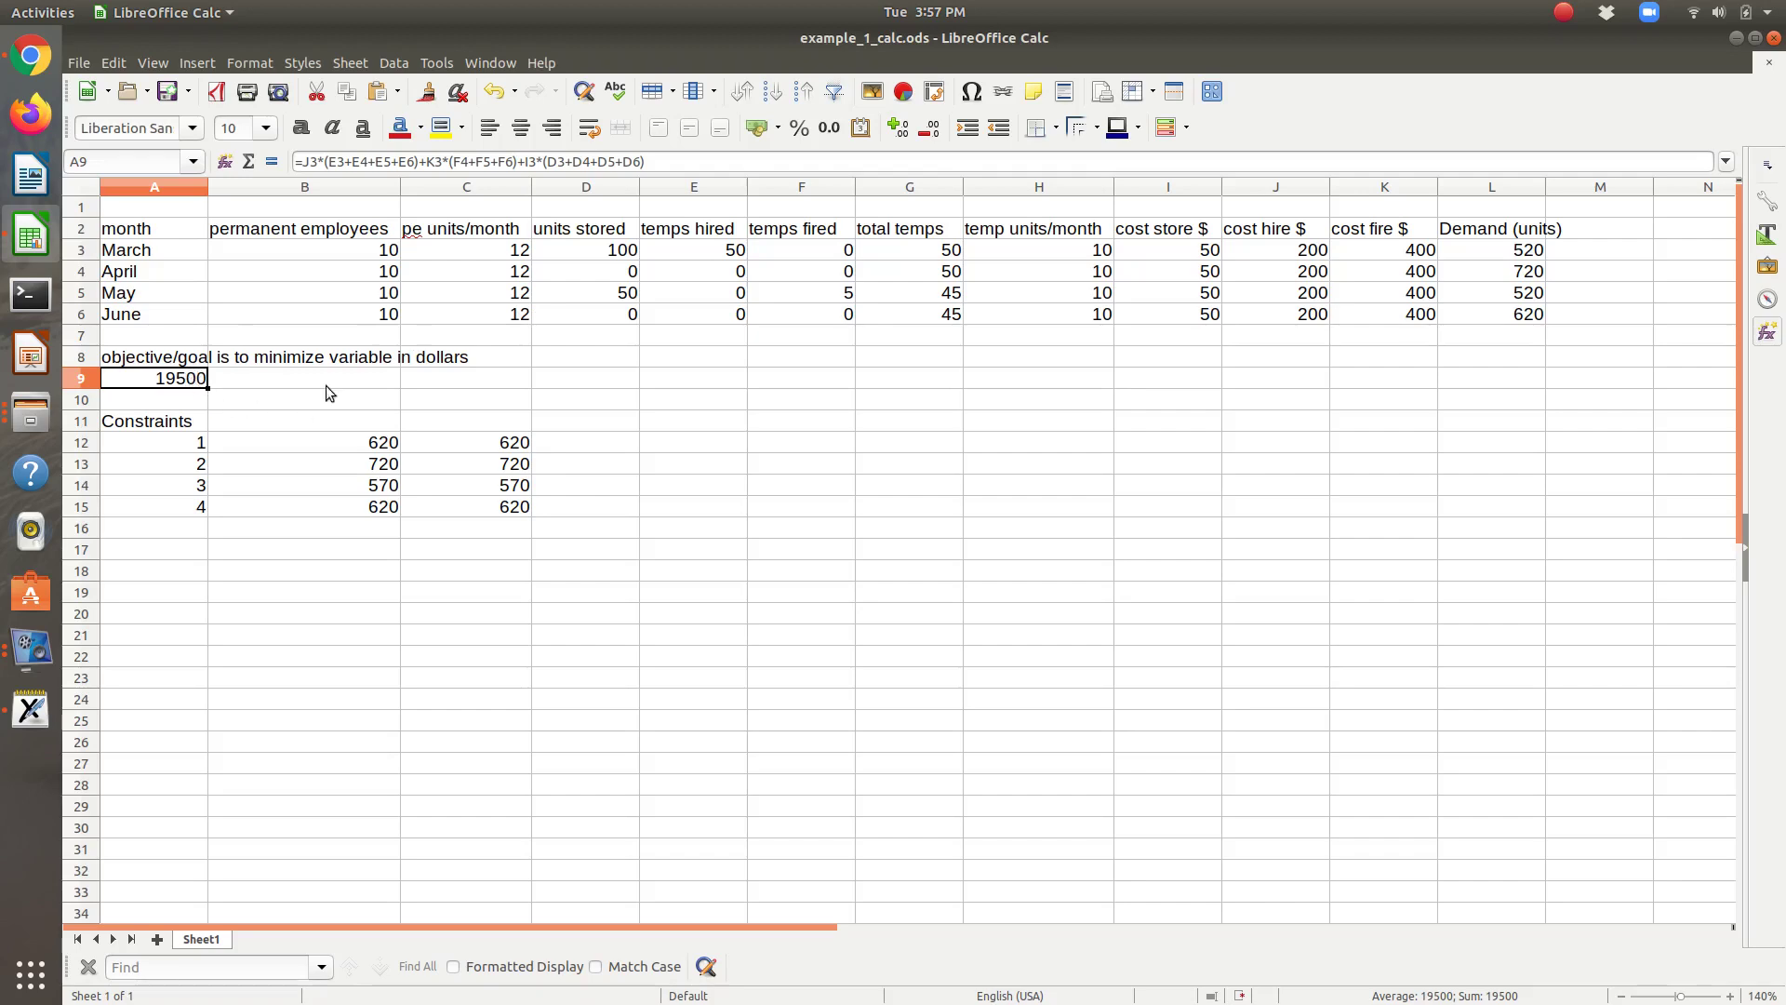
key(alt+Tab)
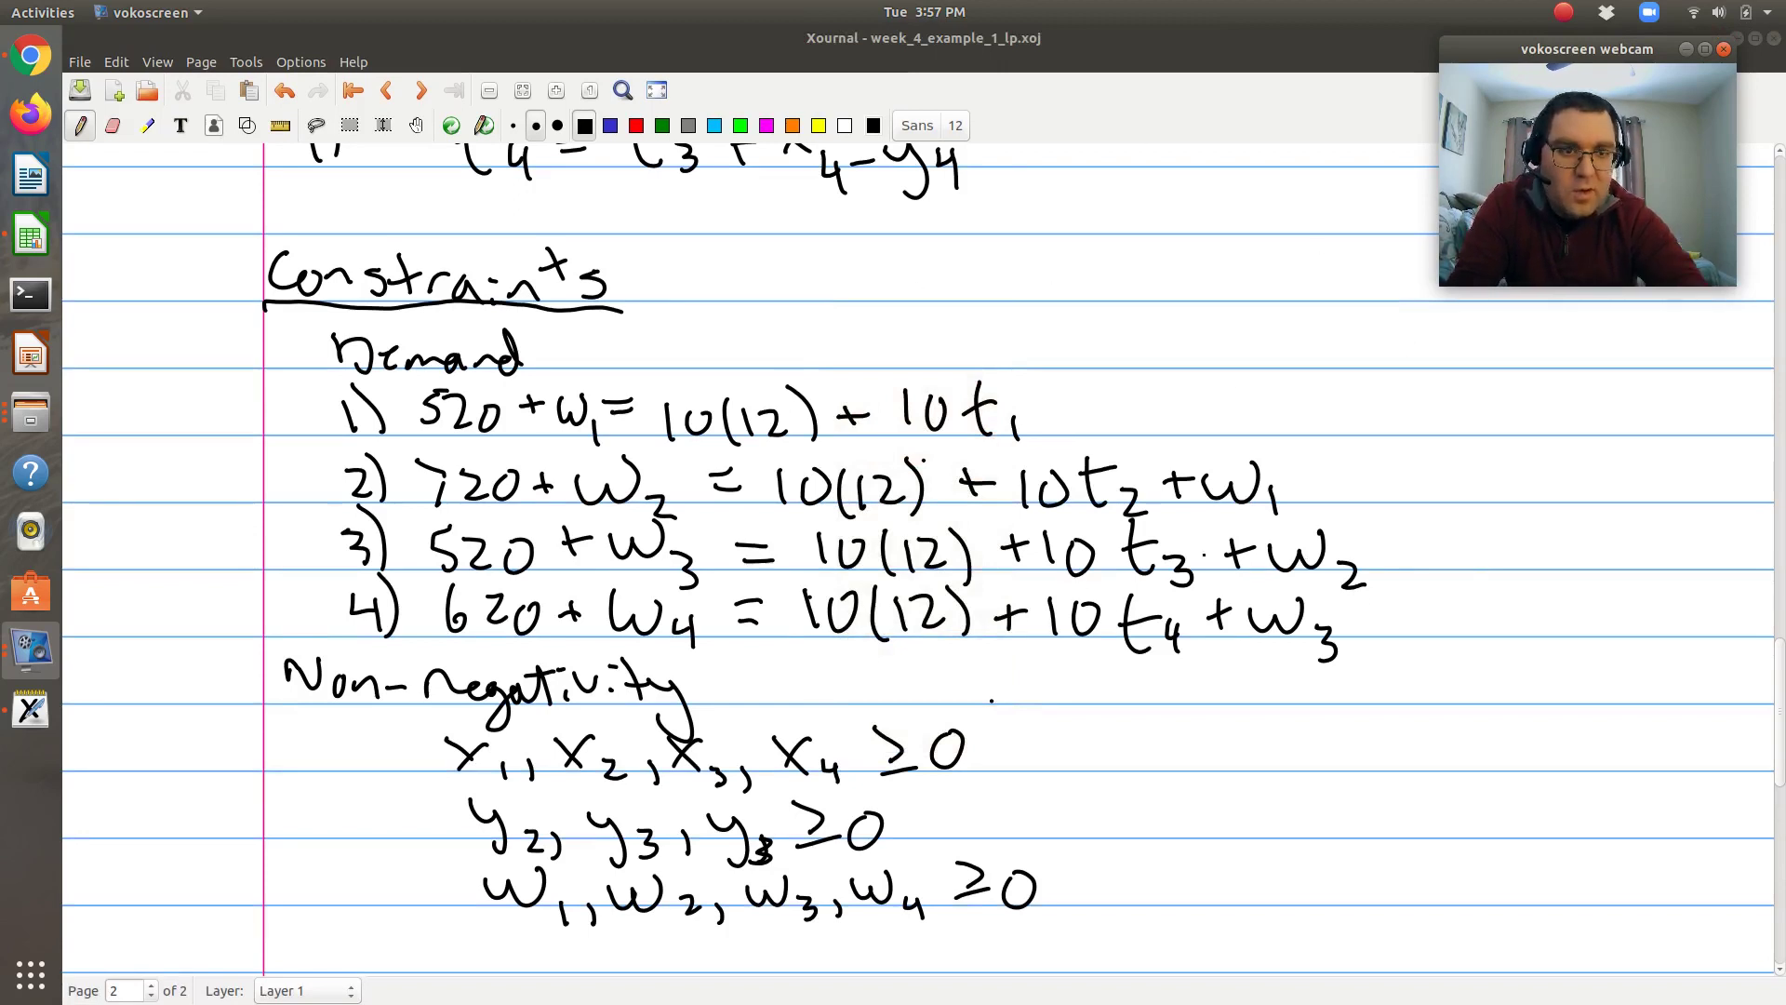
Scroll the Xournal notes back up to the Example 1 problem statement on page 1
drag(1783, 735, 1783, 291)
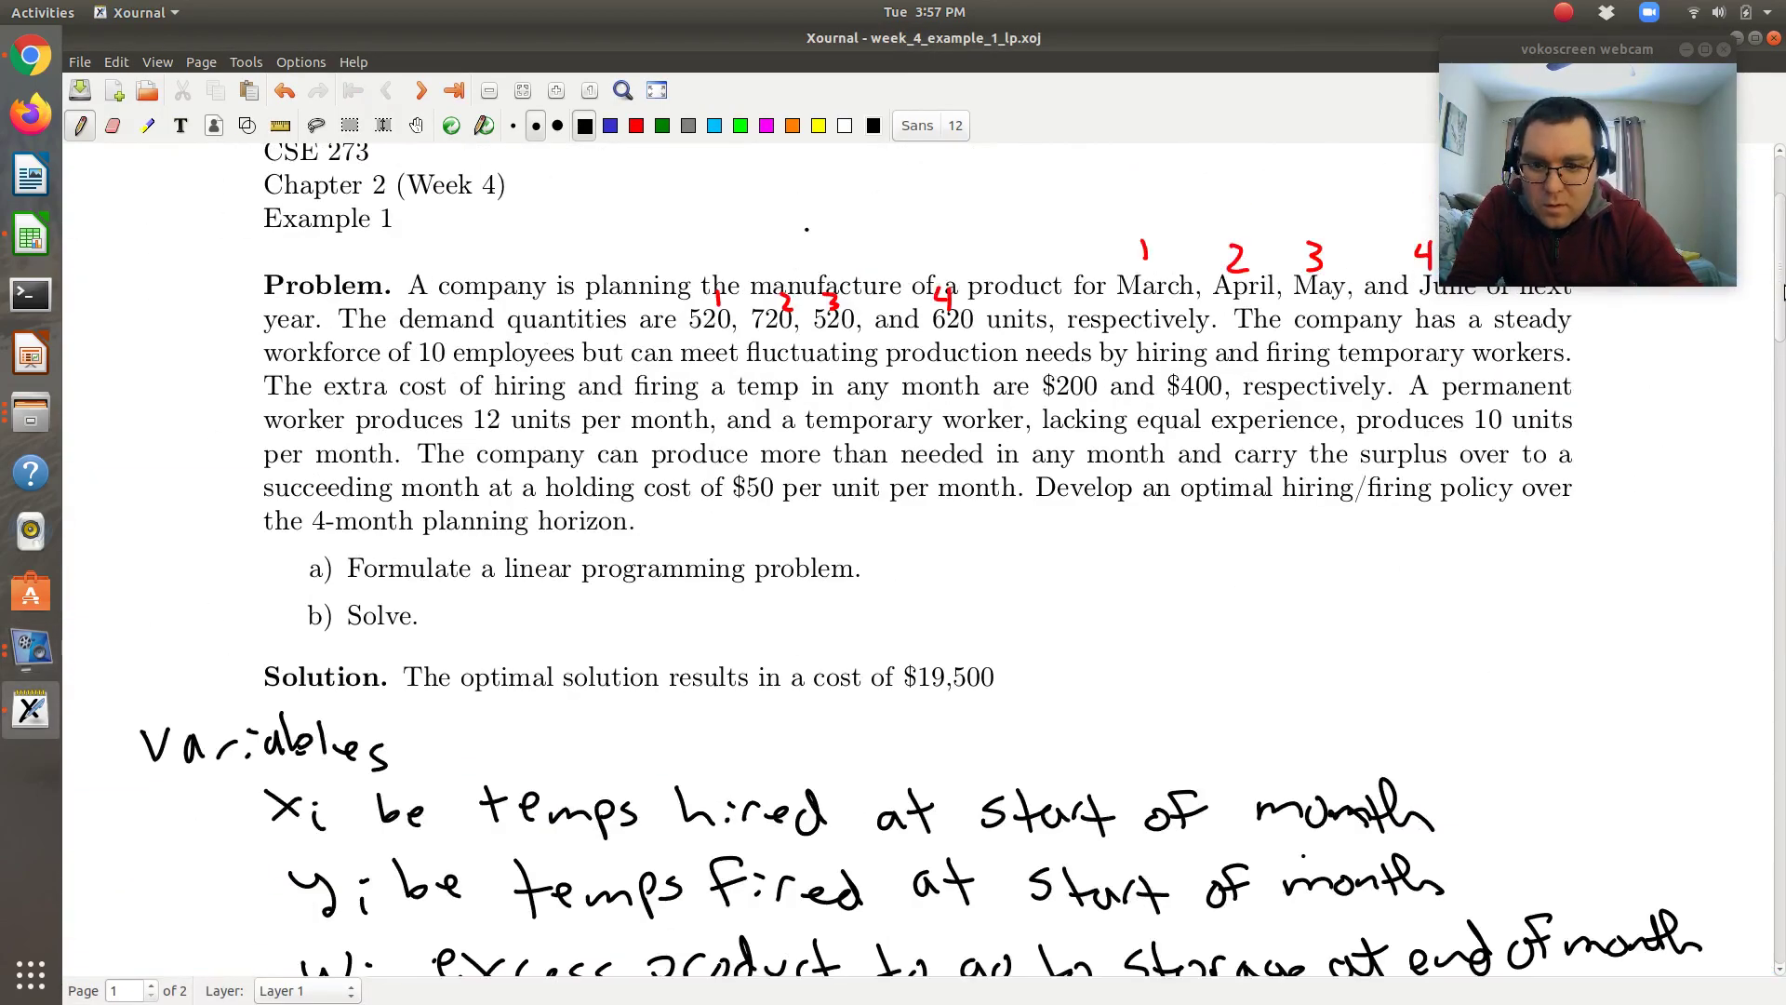
Back in Calc, review the solved units stored, temps hired and temps fired values
key(alt+Tab)
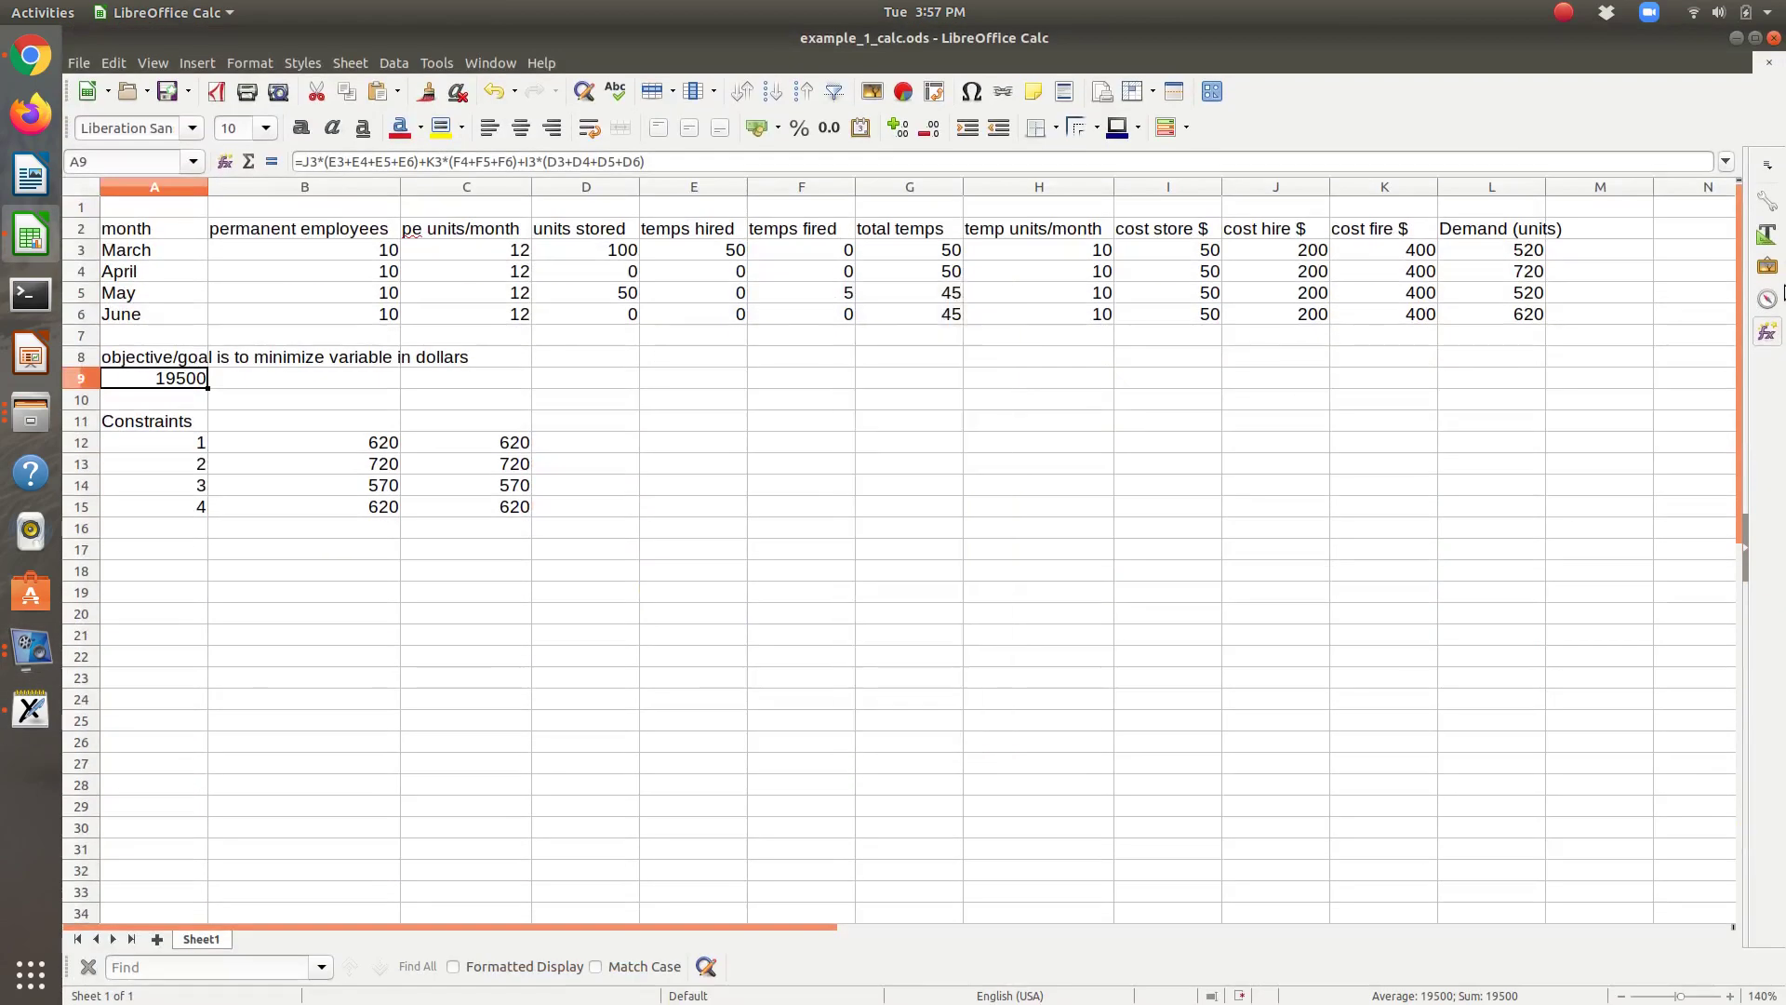
key(Up)
key(Up)
key(Up)
key(Up)
key(Up)
key(Right)
key(Right)
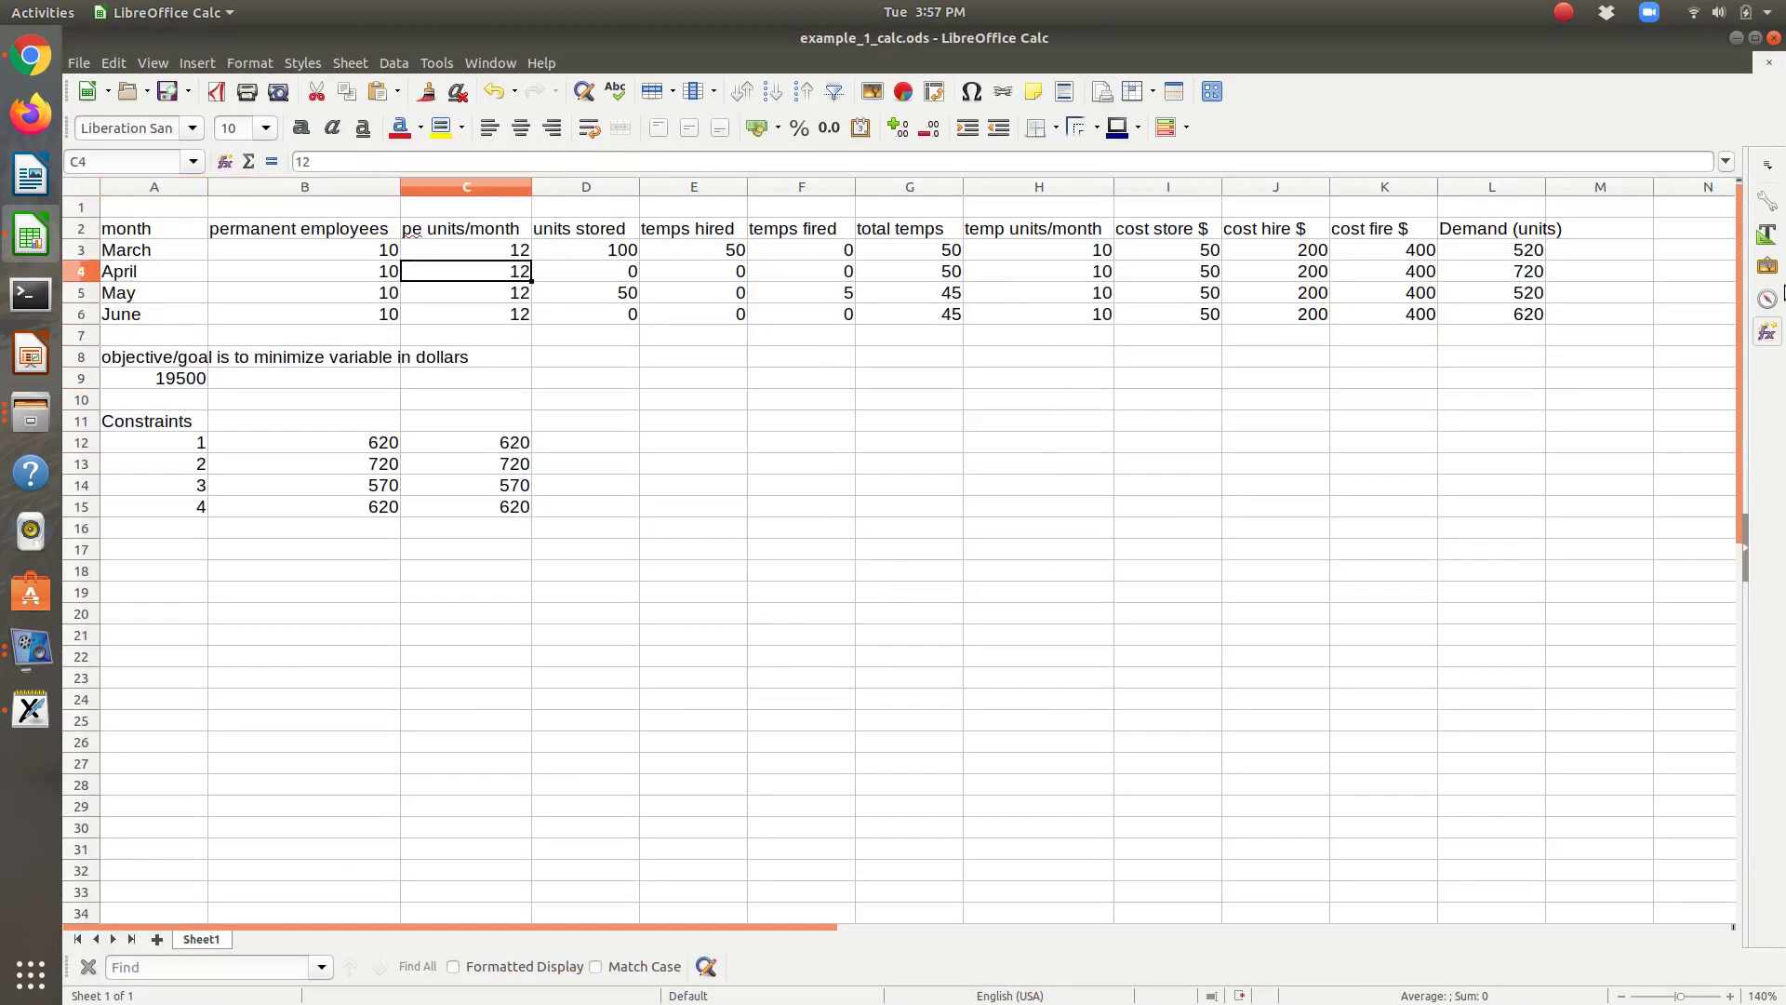
key(Right)
key(Up)
key(Right)
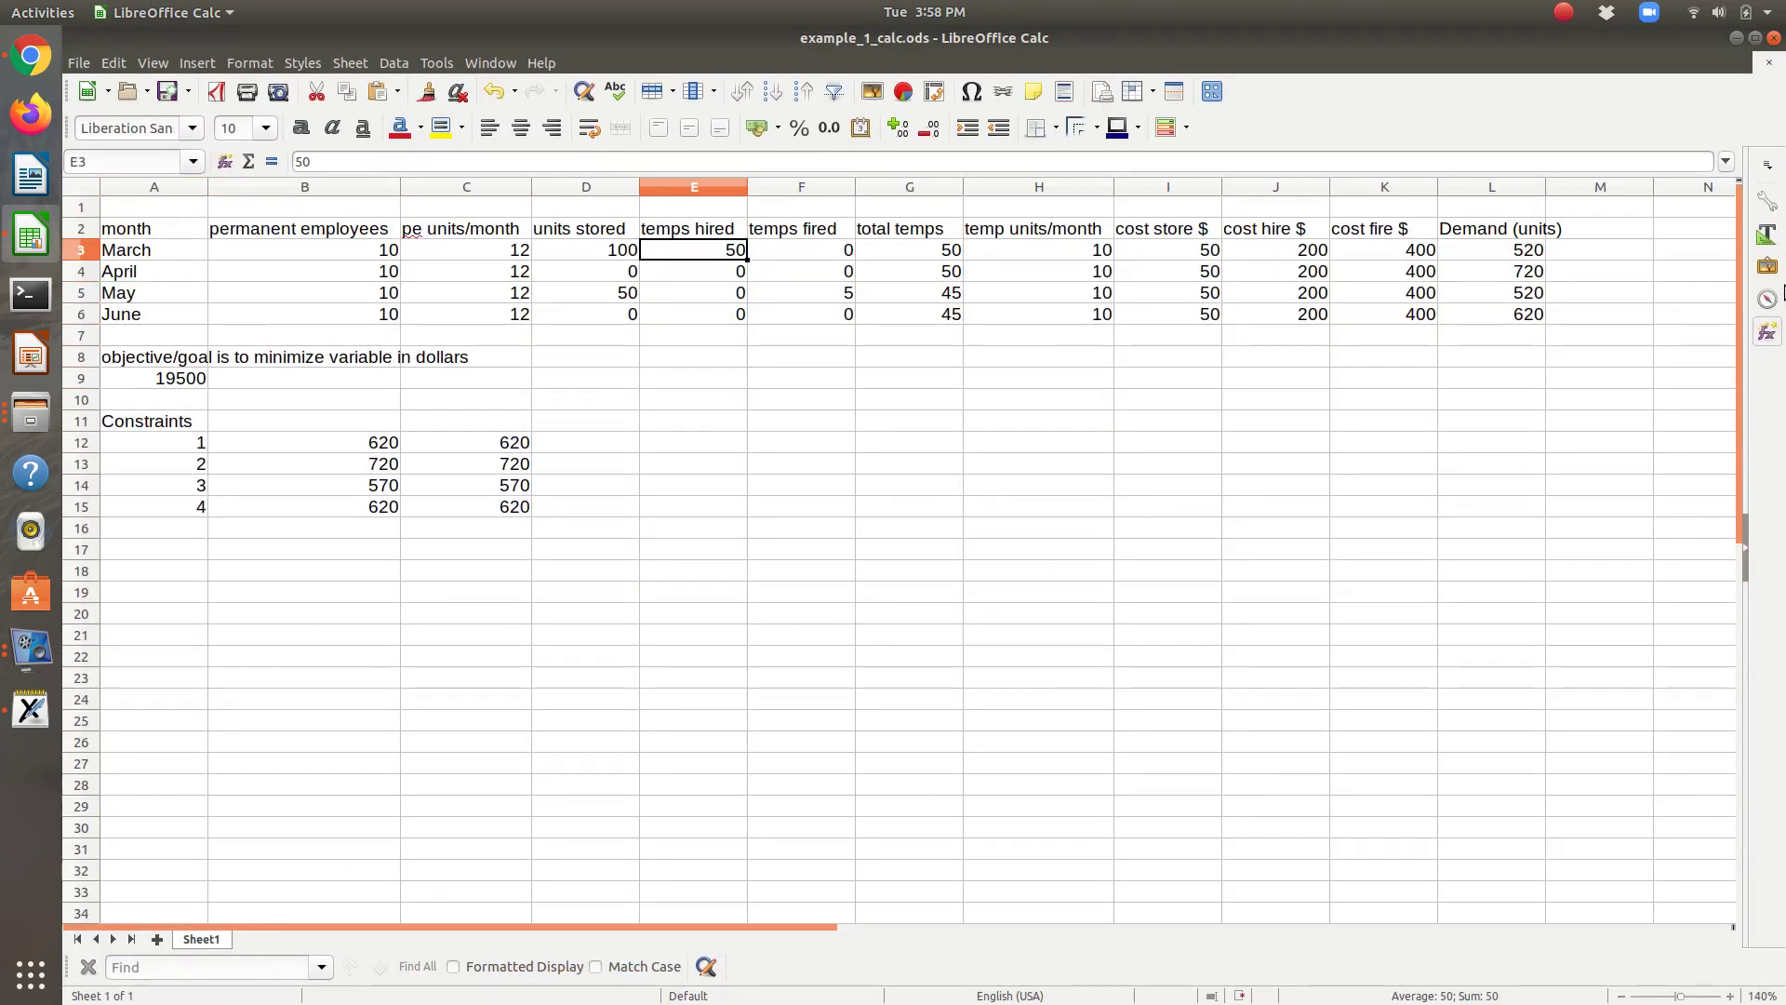
key(Down)
key(Down)
key(Down)
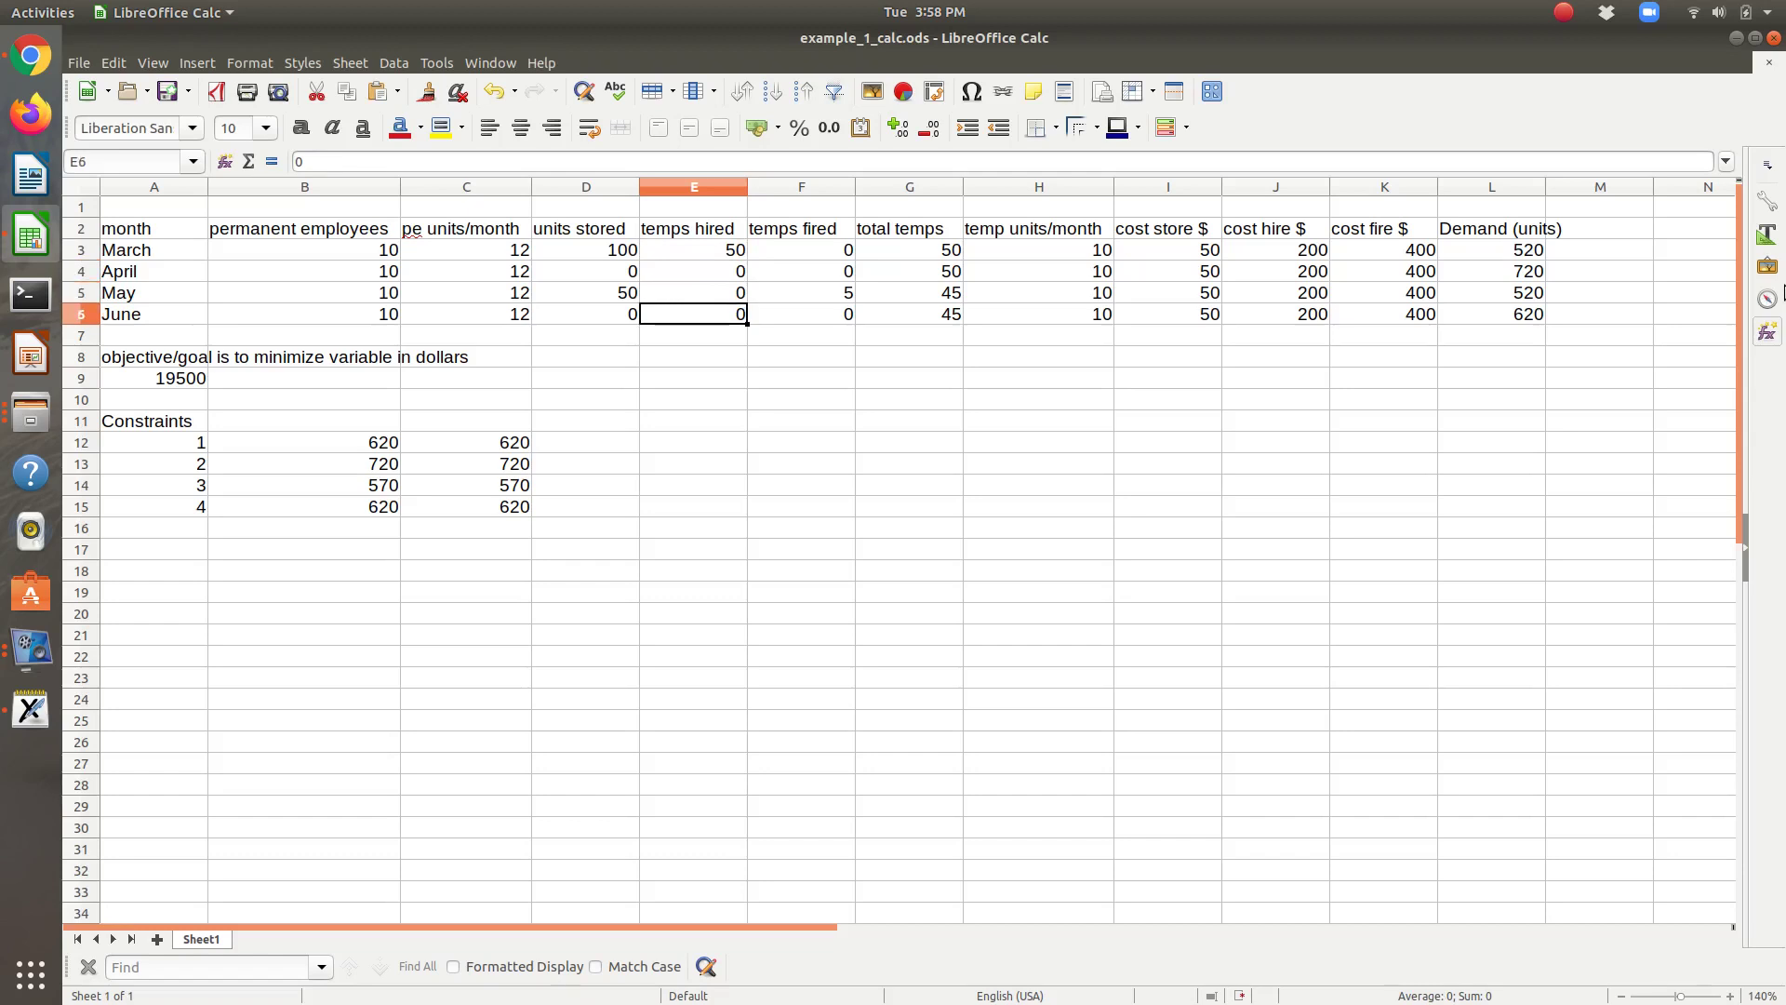
key(Right)
key(Up)
key(Up)
key(Up)
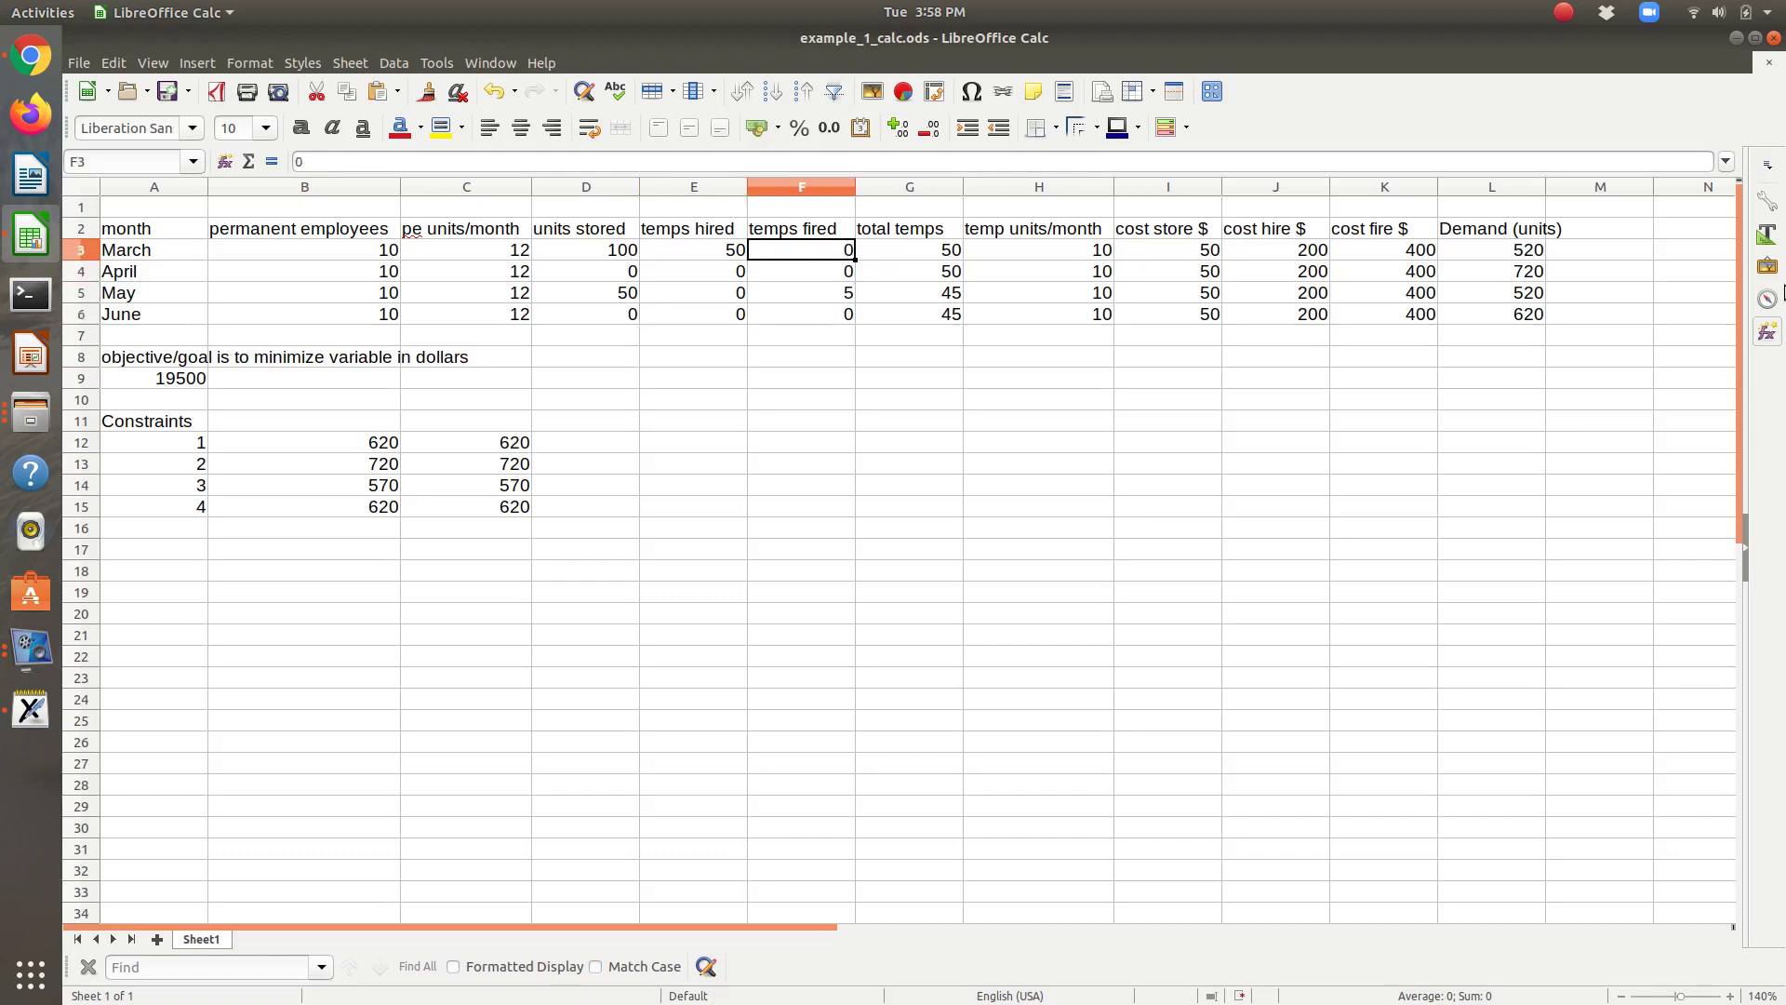
key(Down)
key(Down)
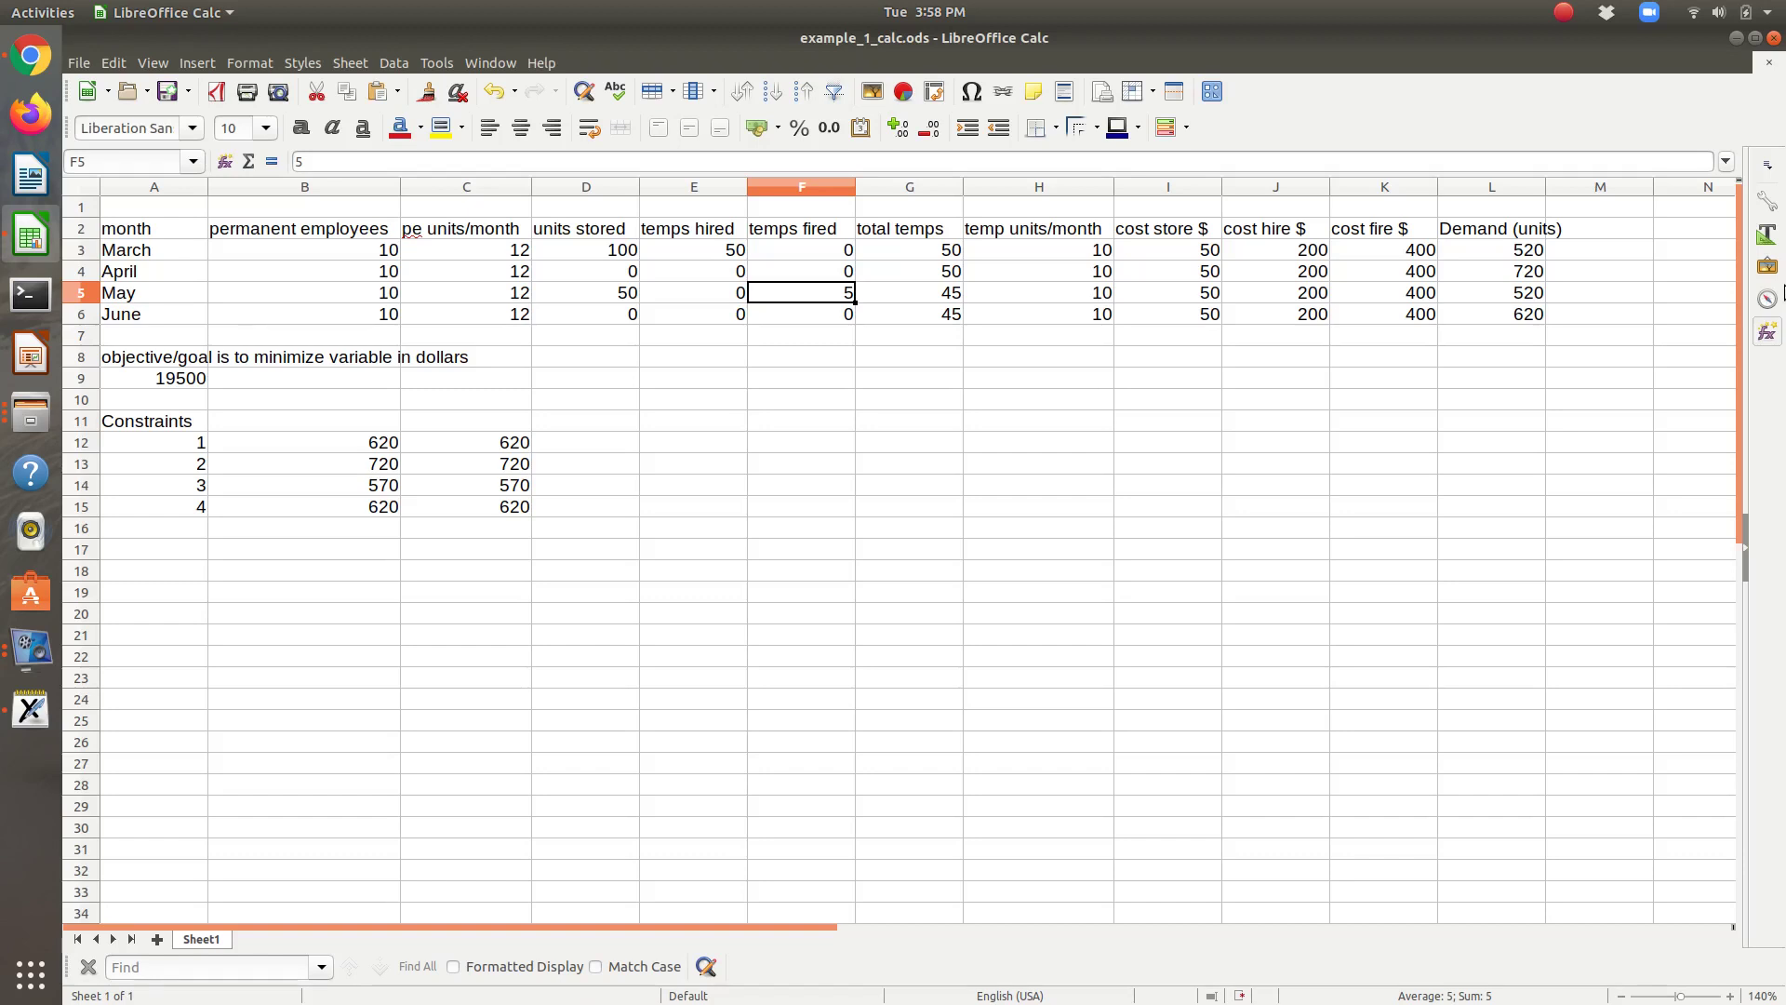
Move to the objective cell A9 and start editing its formula
key(Down)
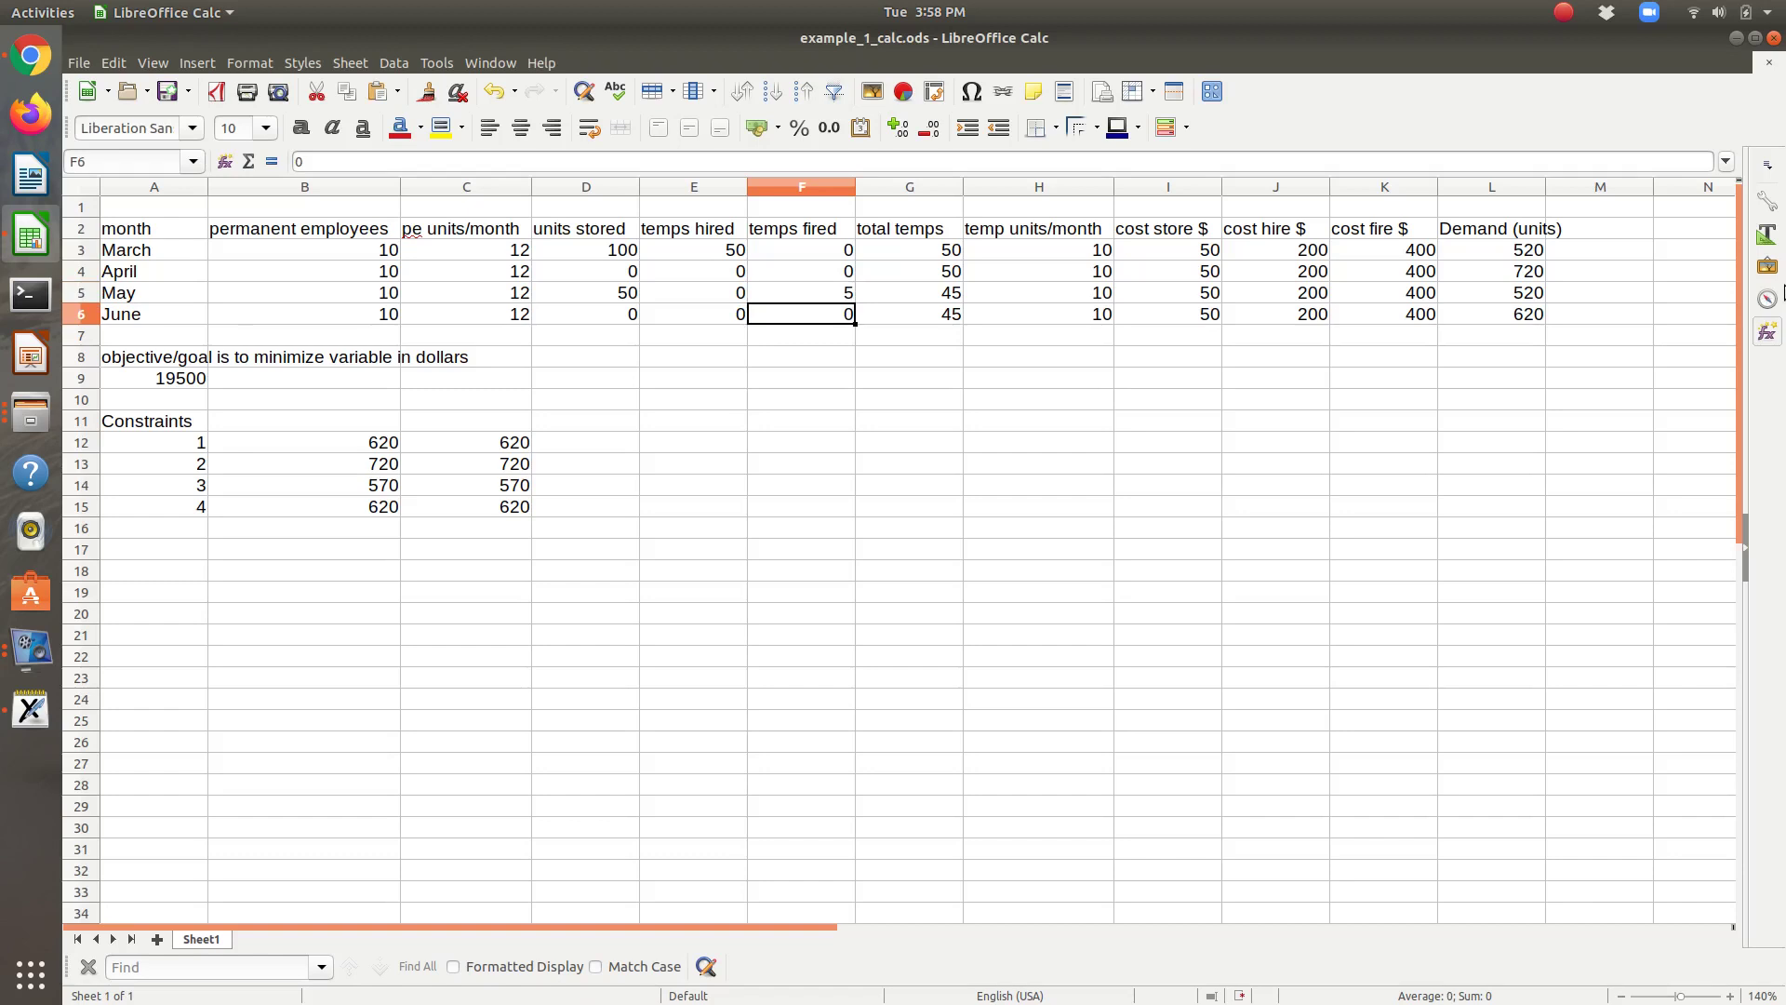
key(Left)
key(Left)
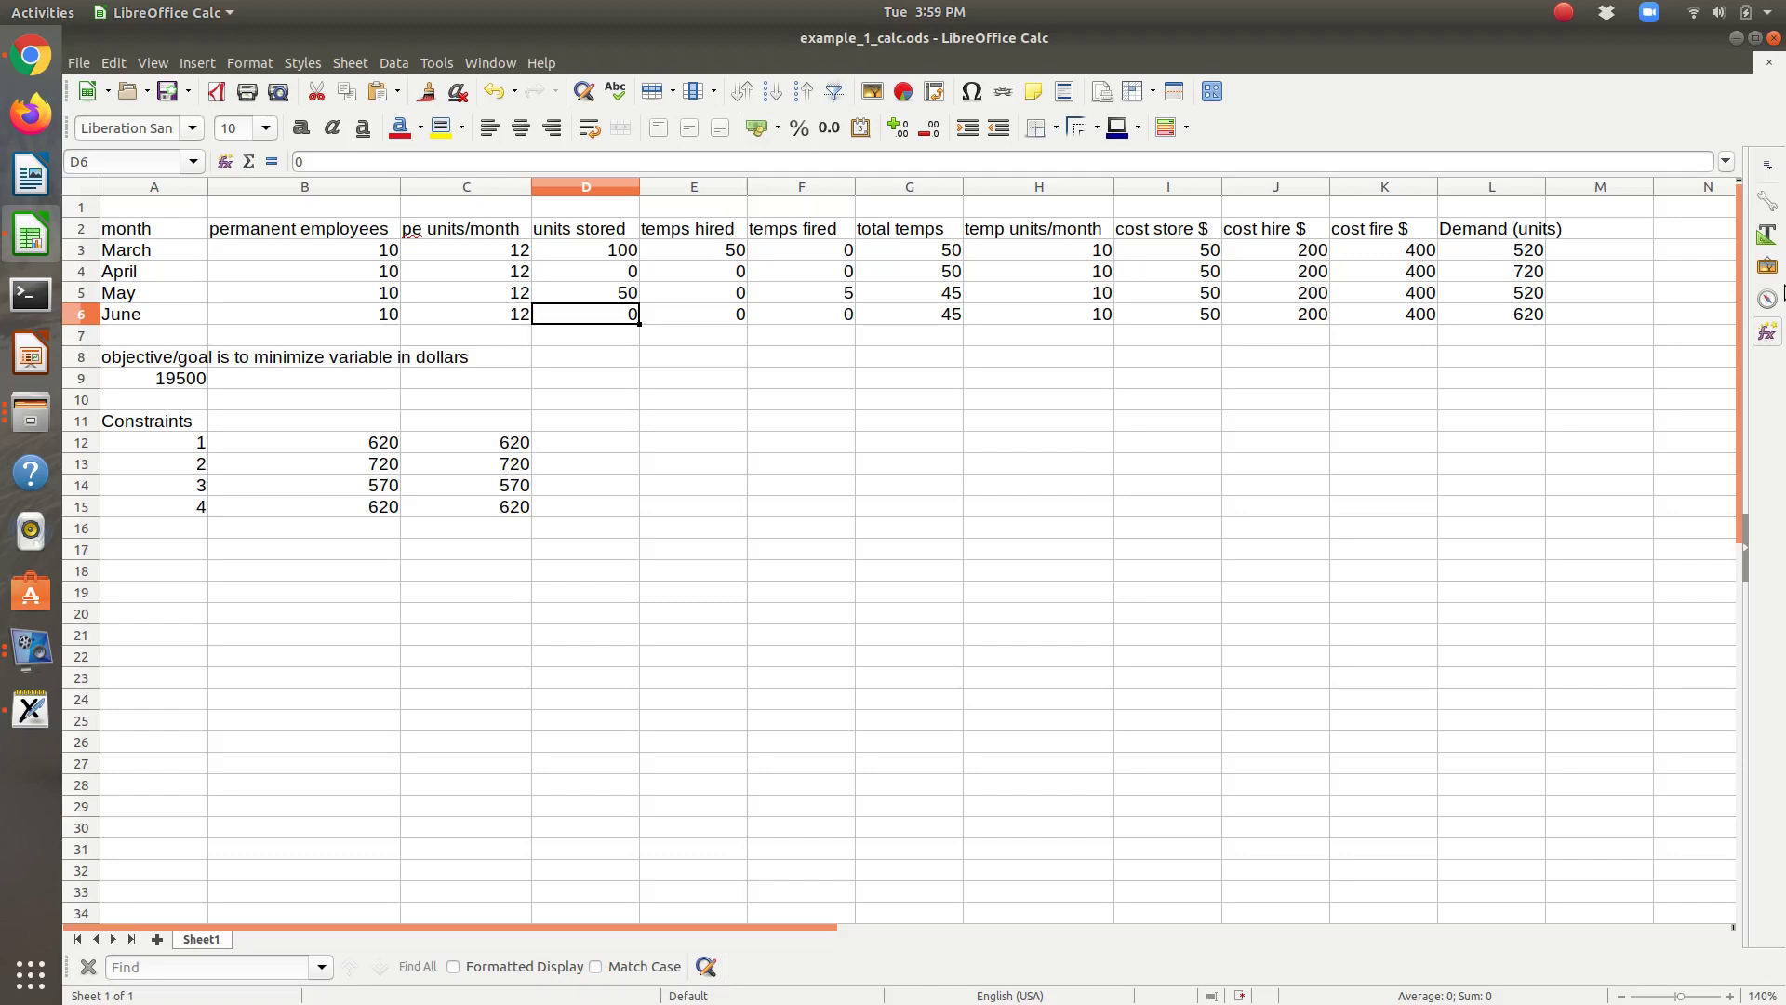
key(Down)
key(Down)
key(Down)
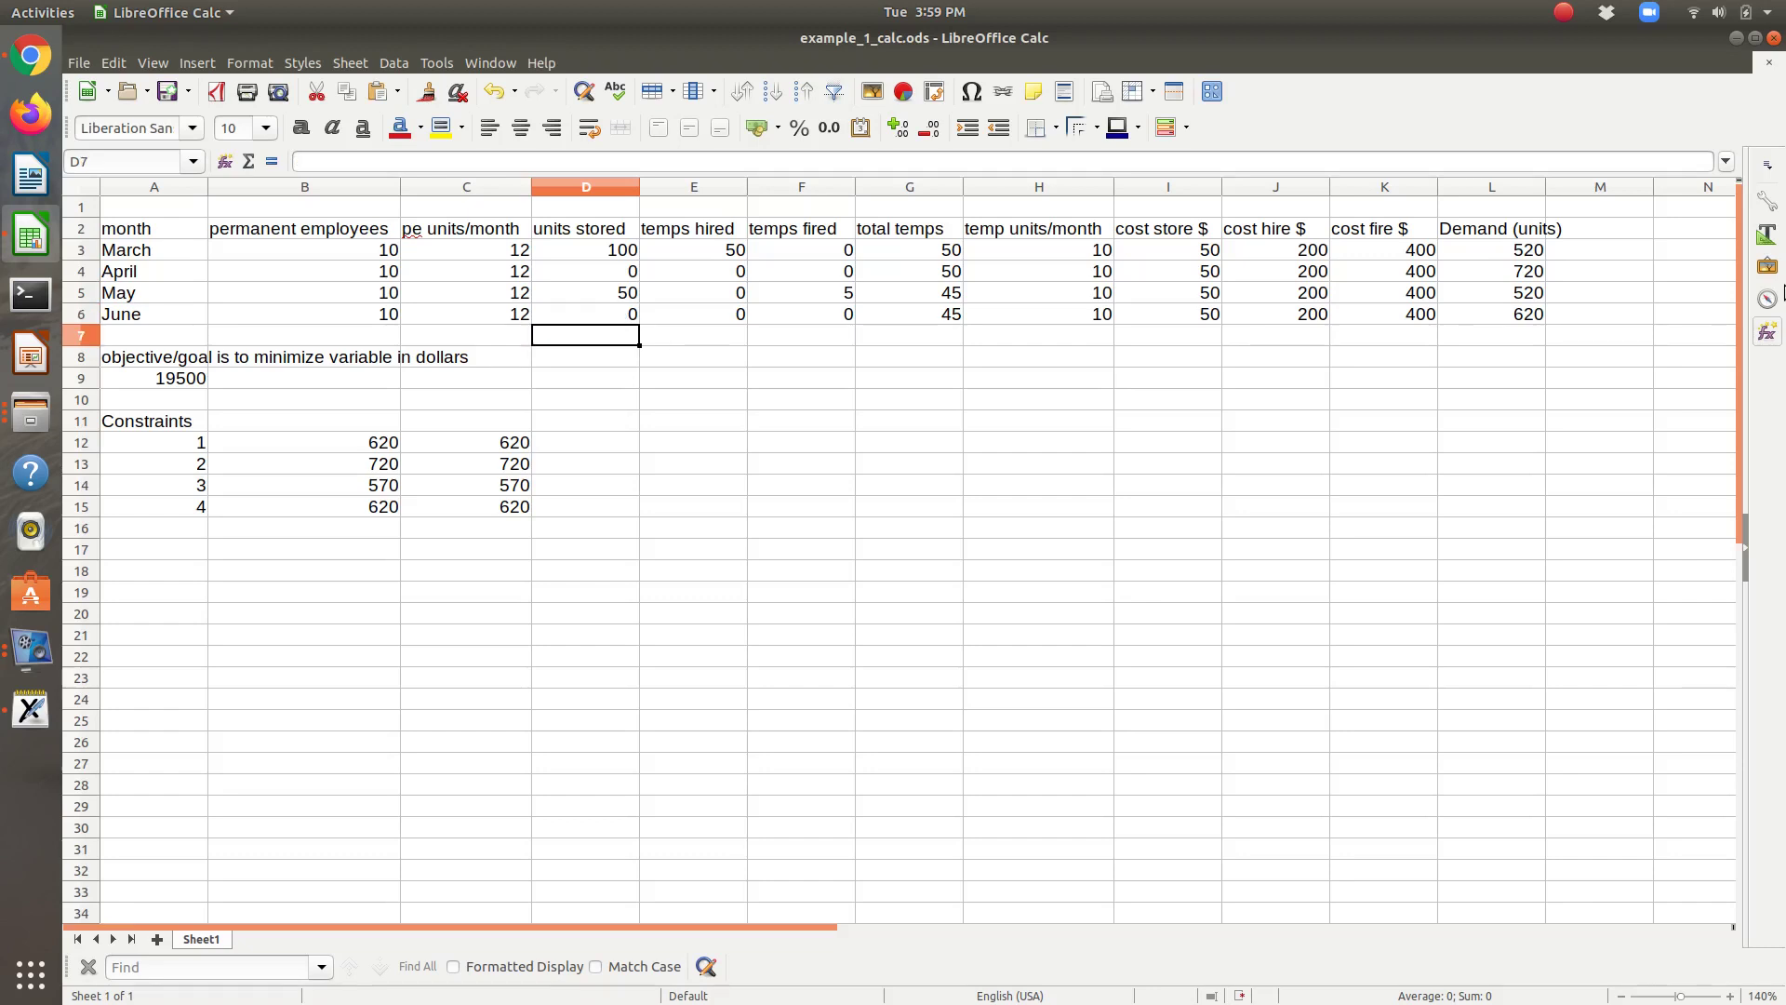
key(Left)
key(Left)
key(Left)
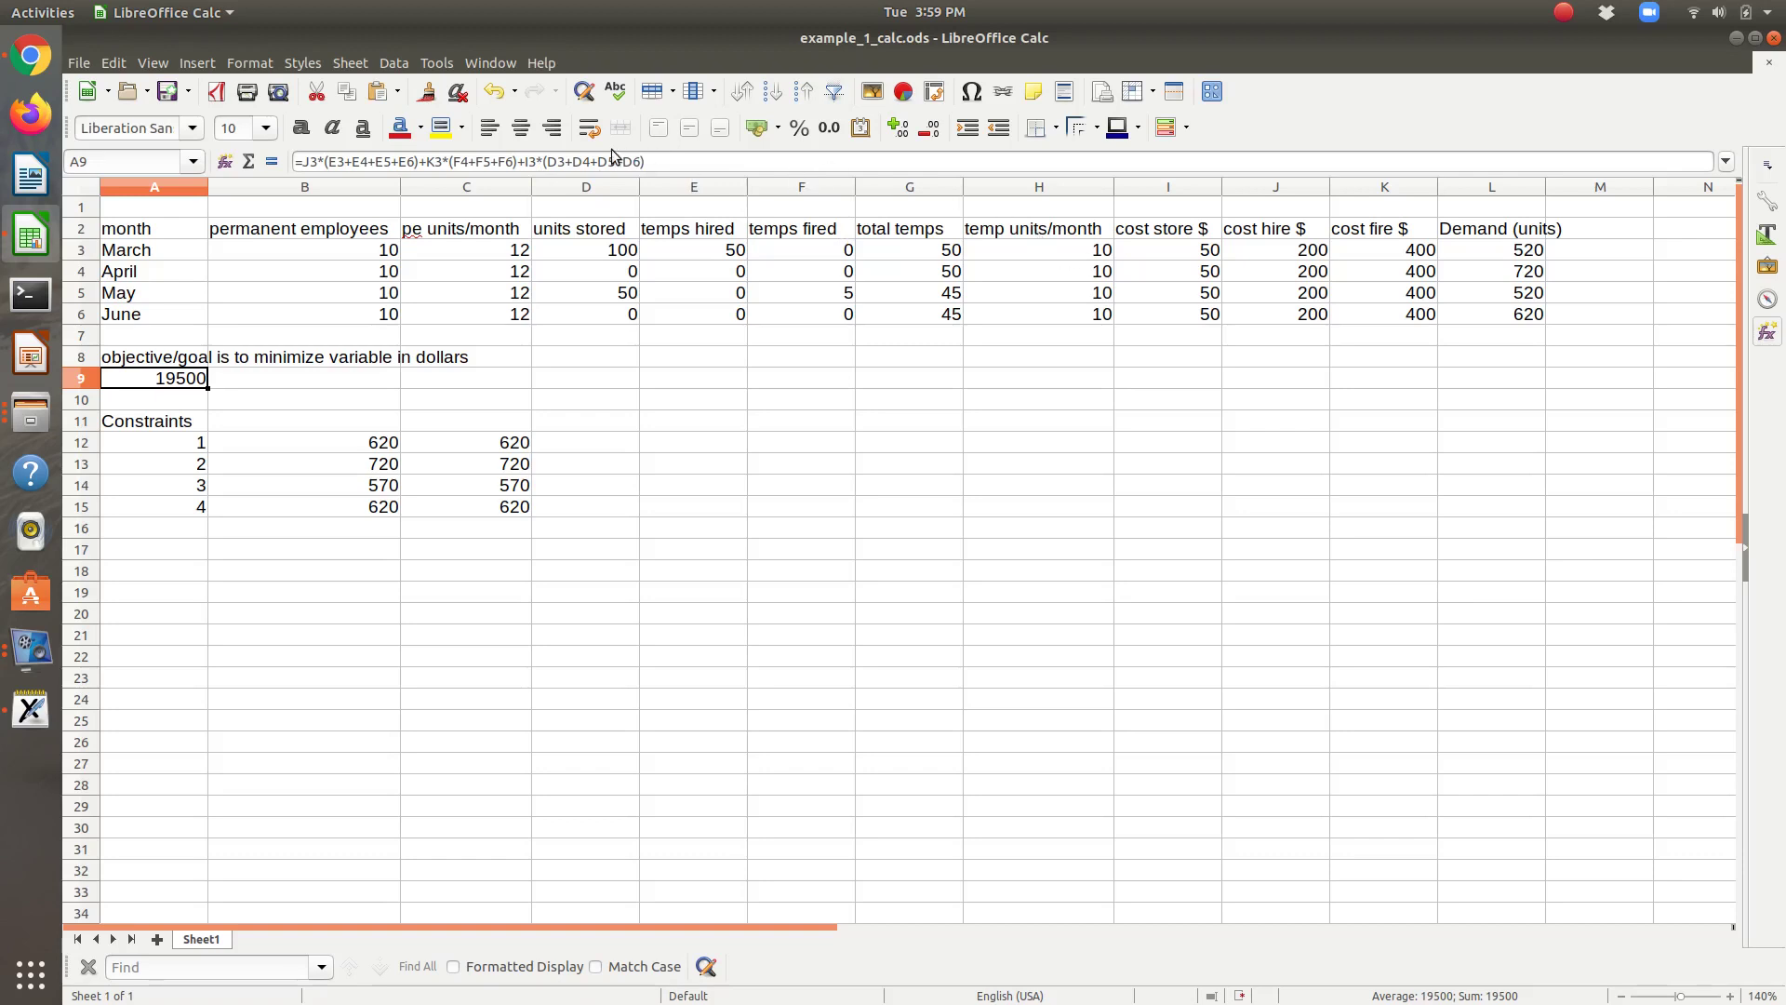
click(433, 162)
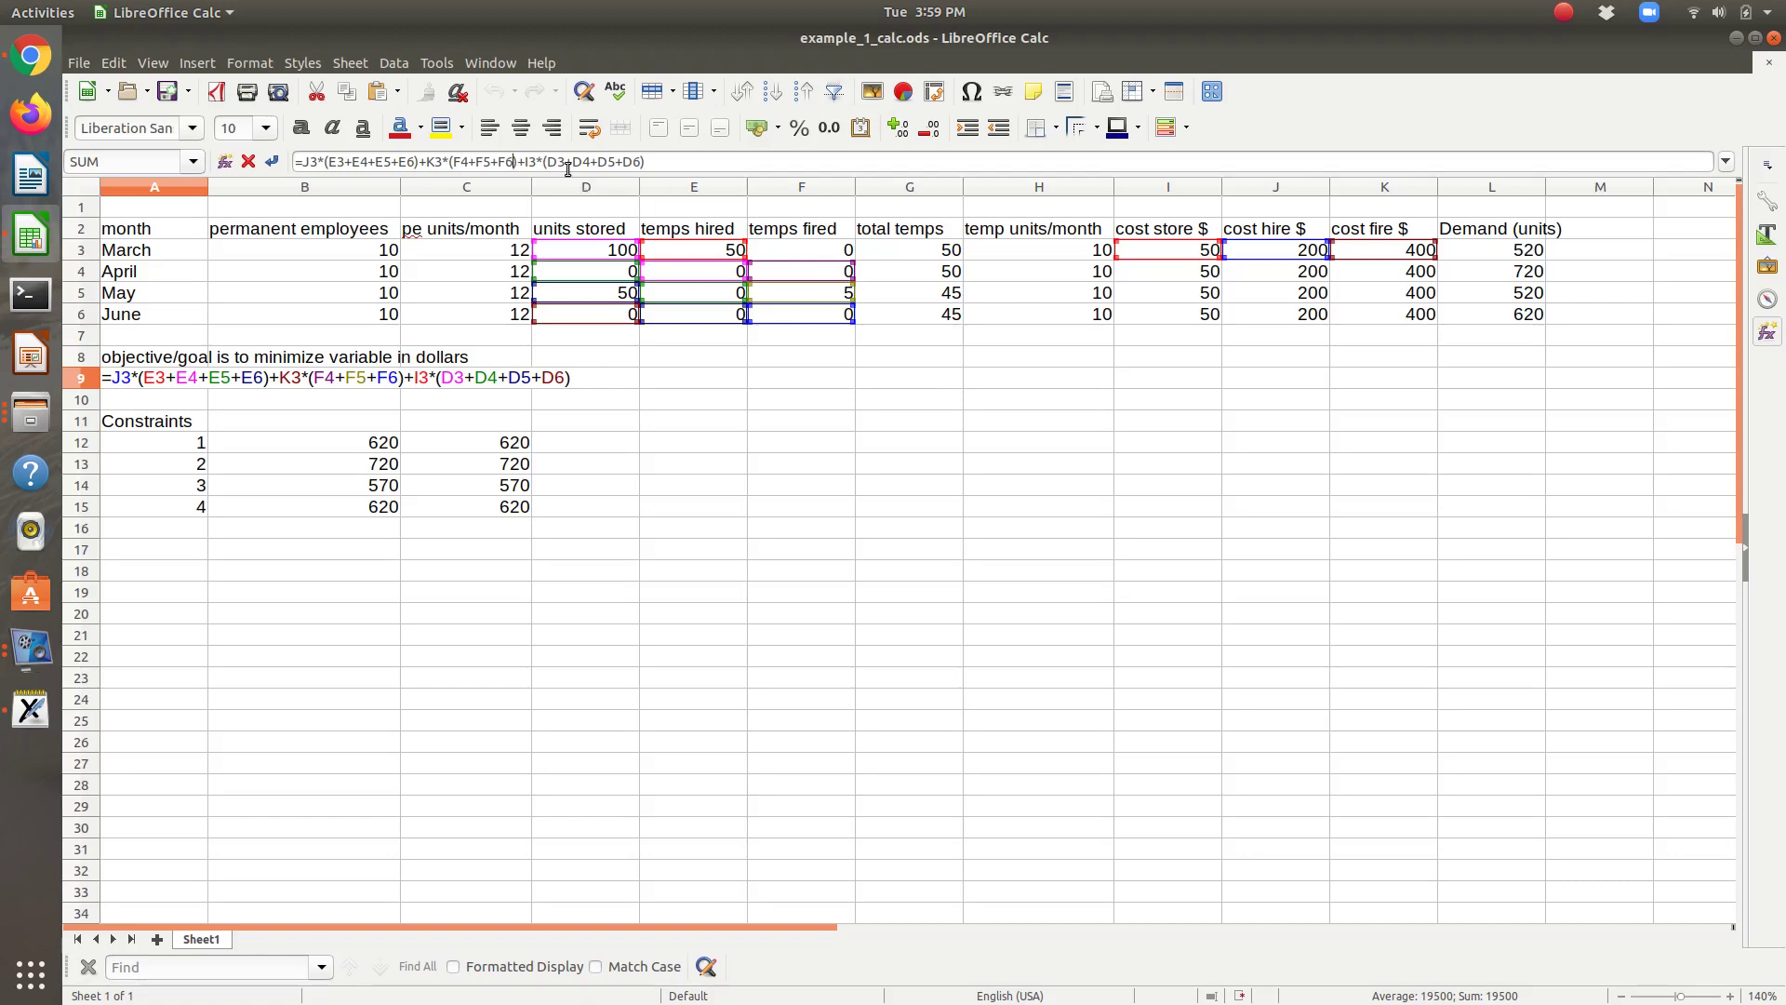
Append +G6 to the firing-cost terms in A9's formula, which then shows 37500
text(+)
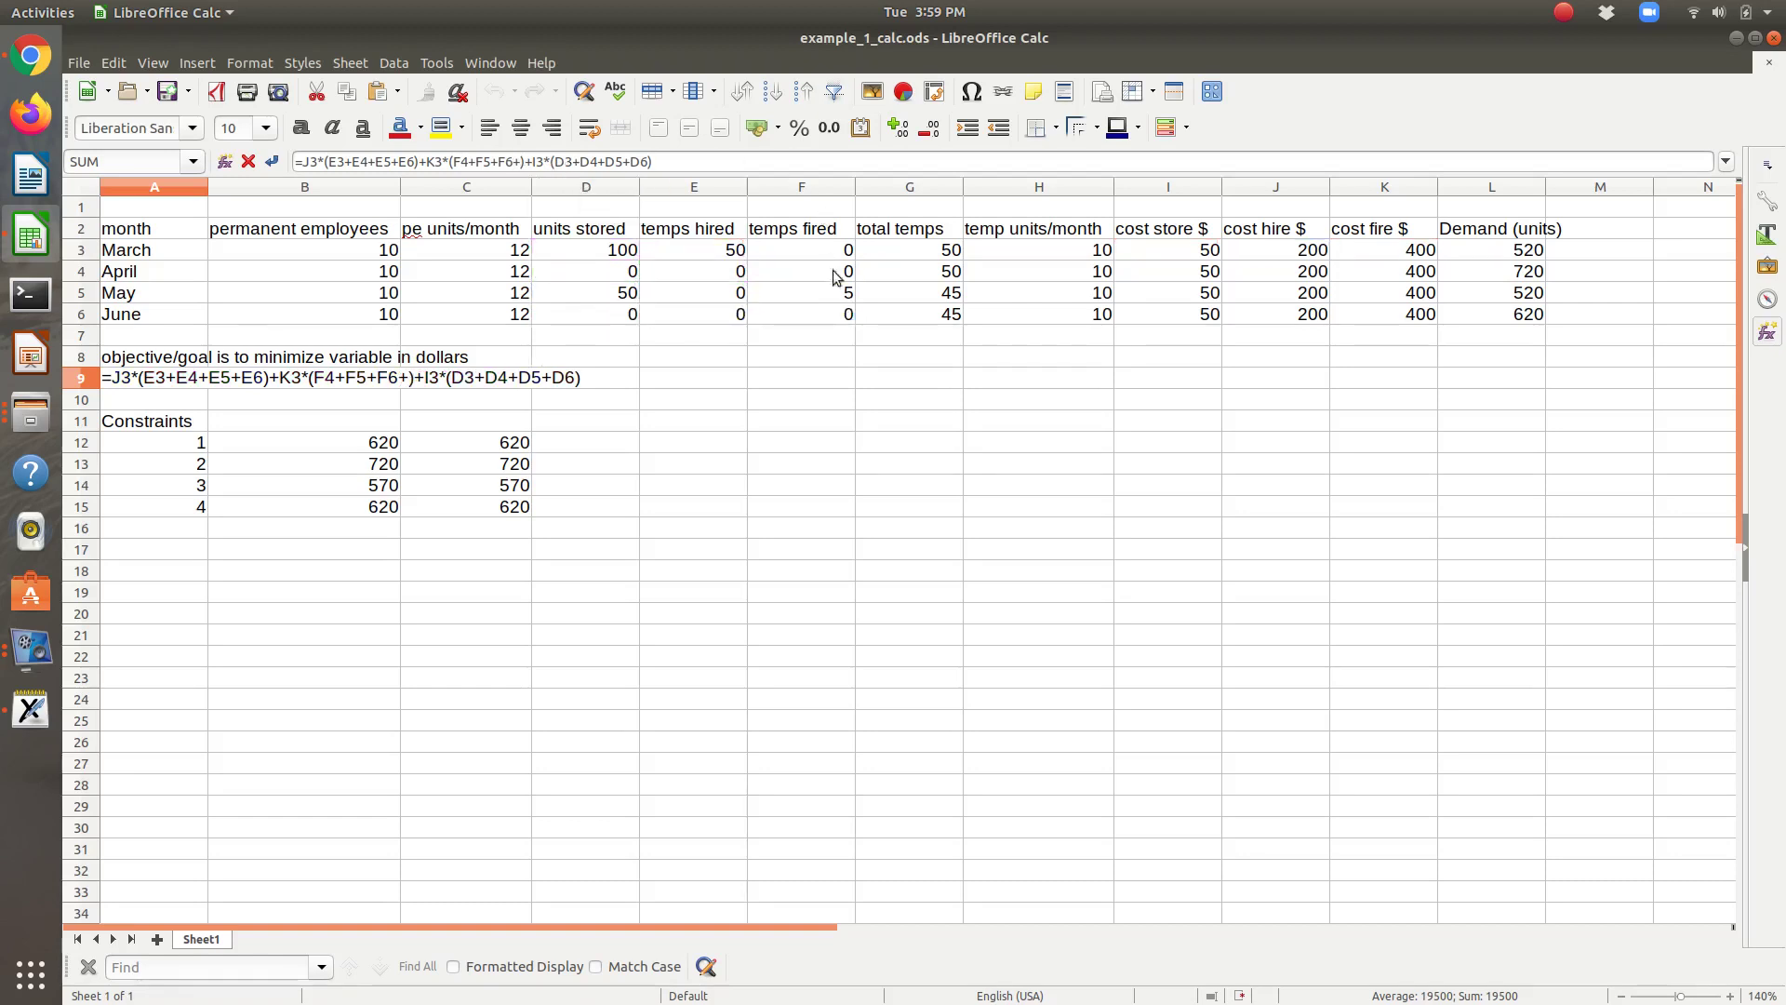
click(900, 315)
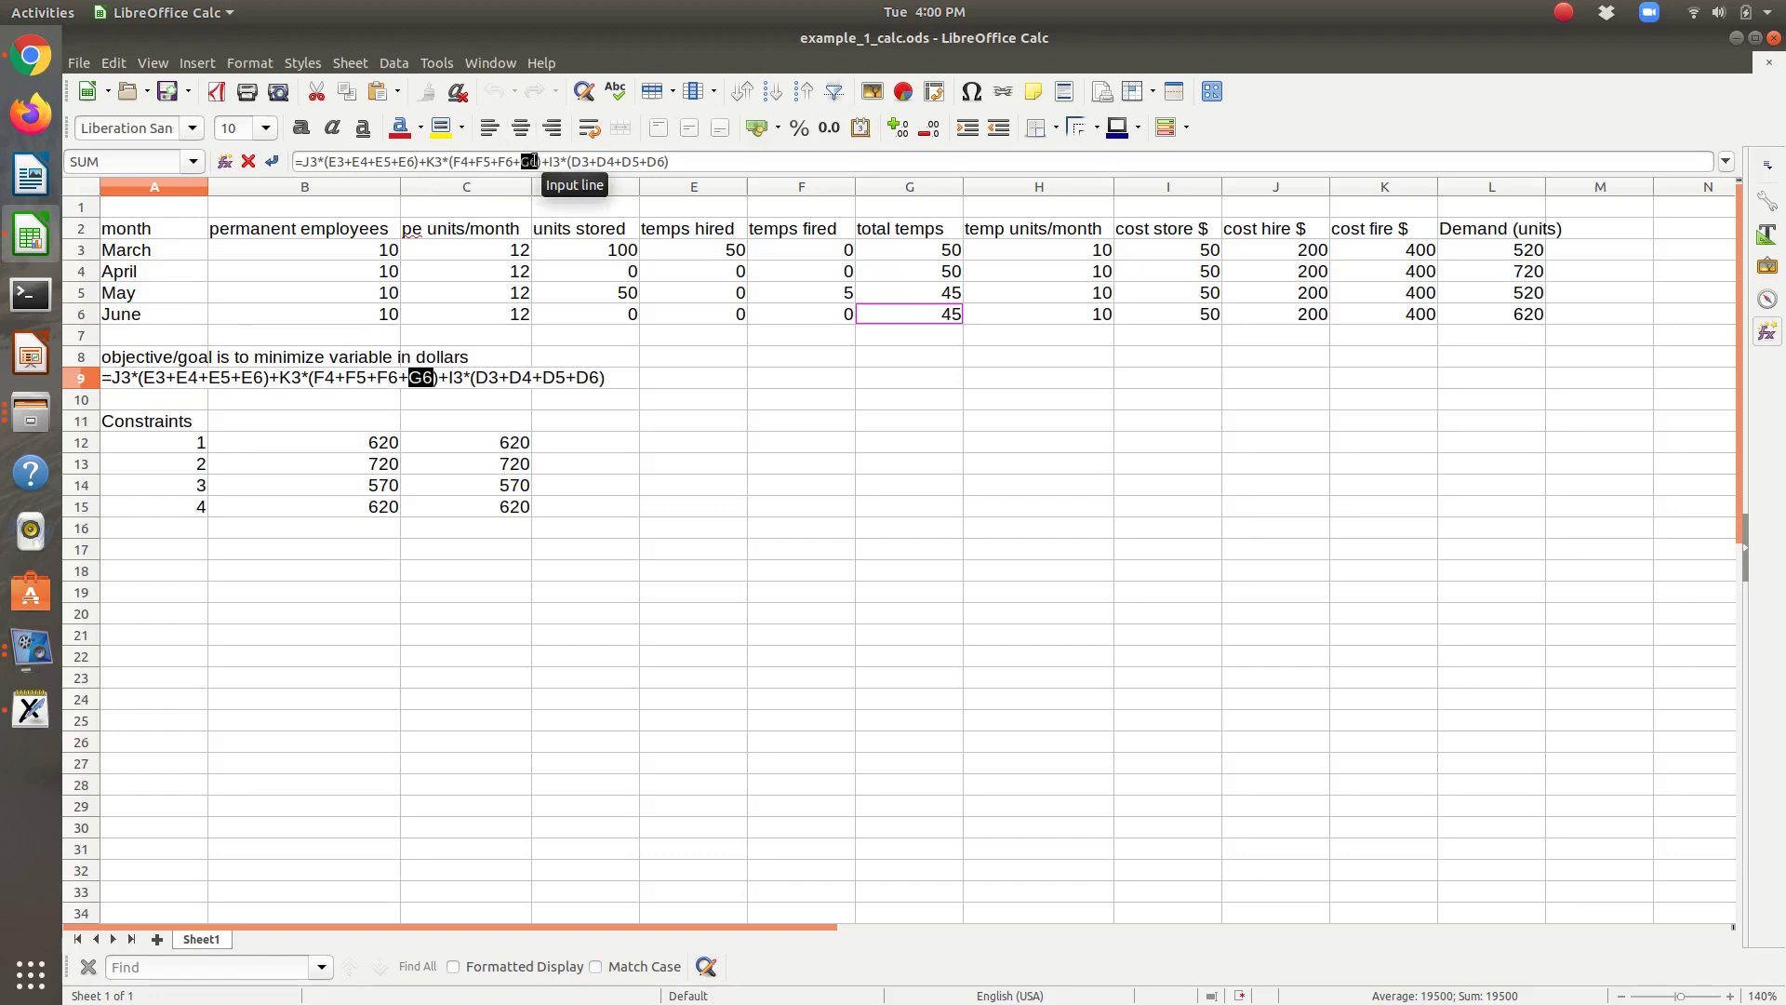
key(Return)
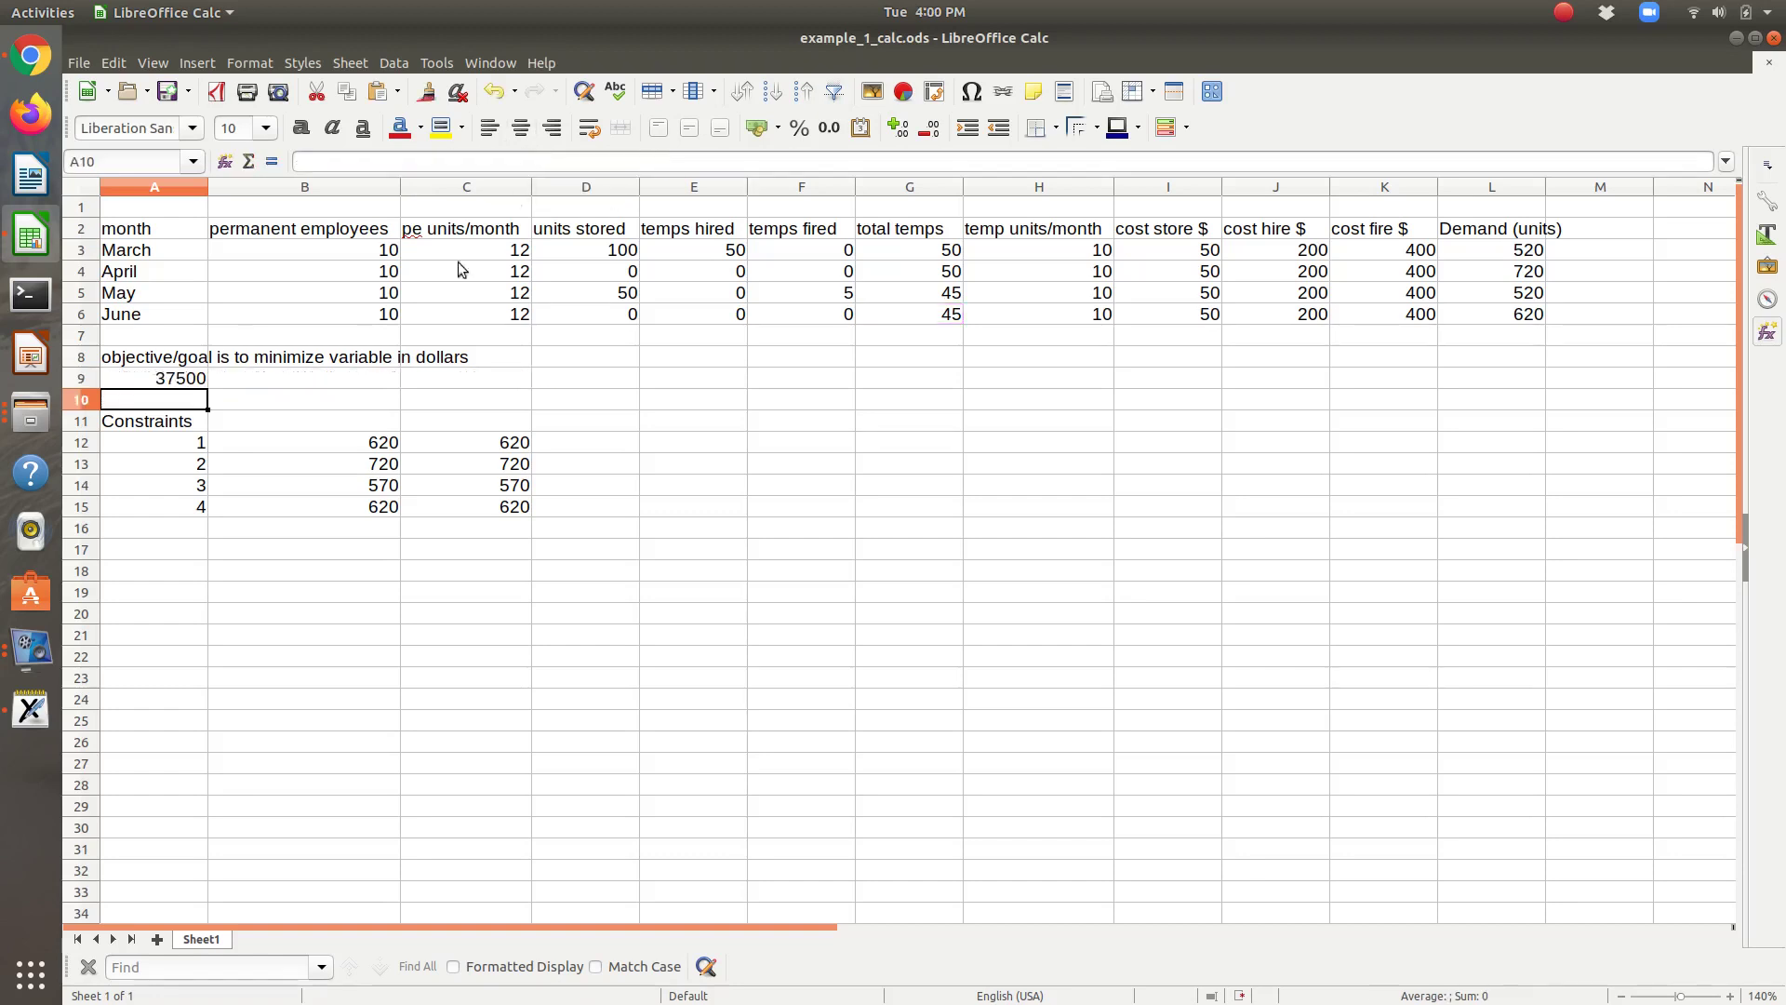
Reopen Solver for objective A9, solve again, and keep the 37500 result
click(181, 379)
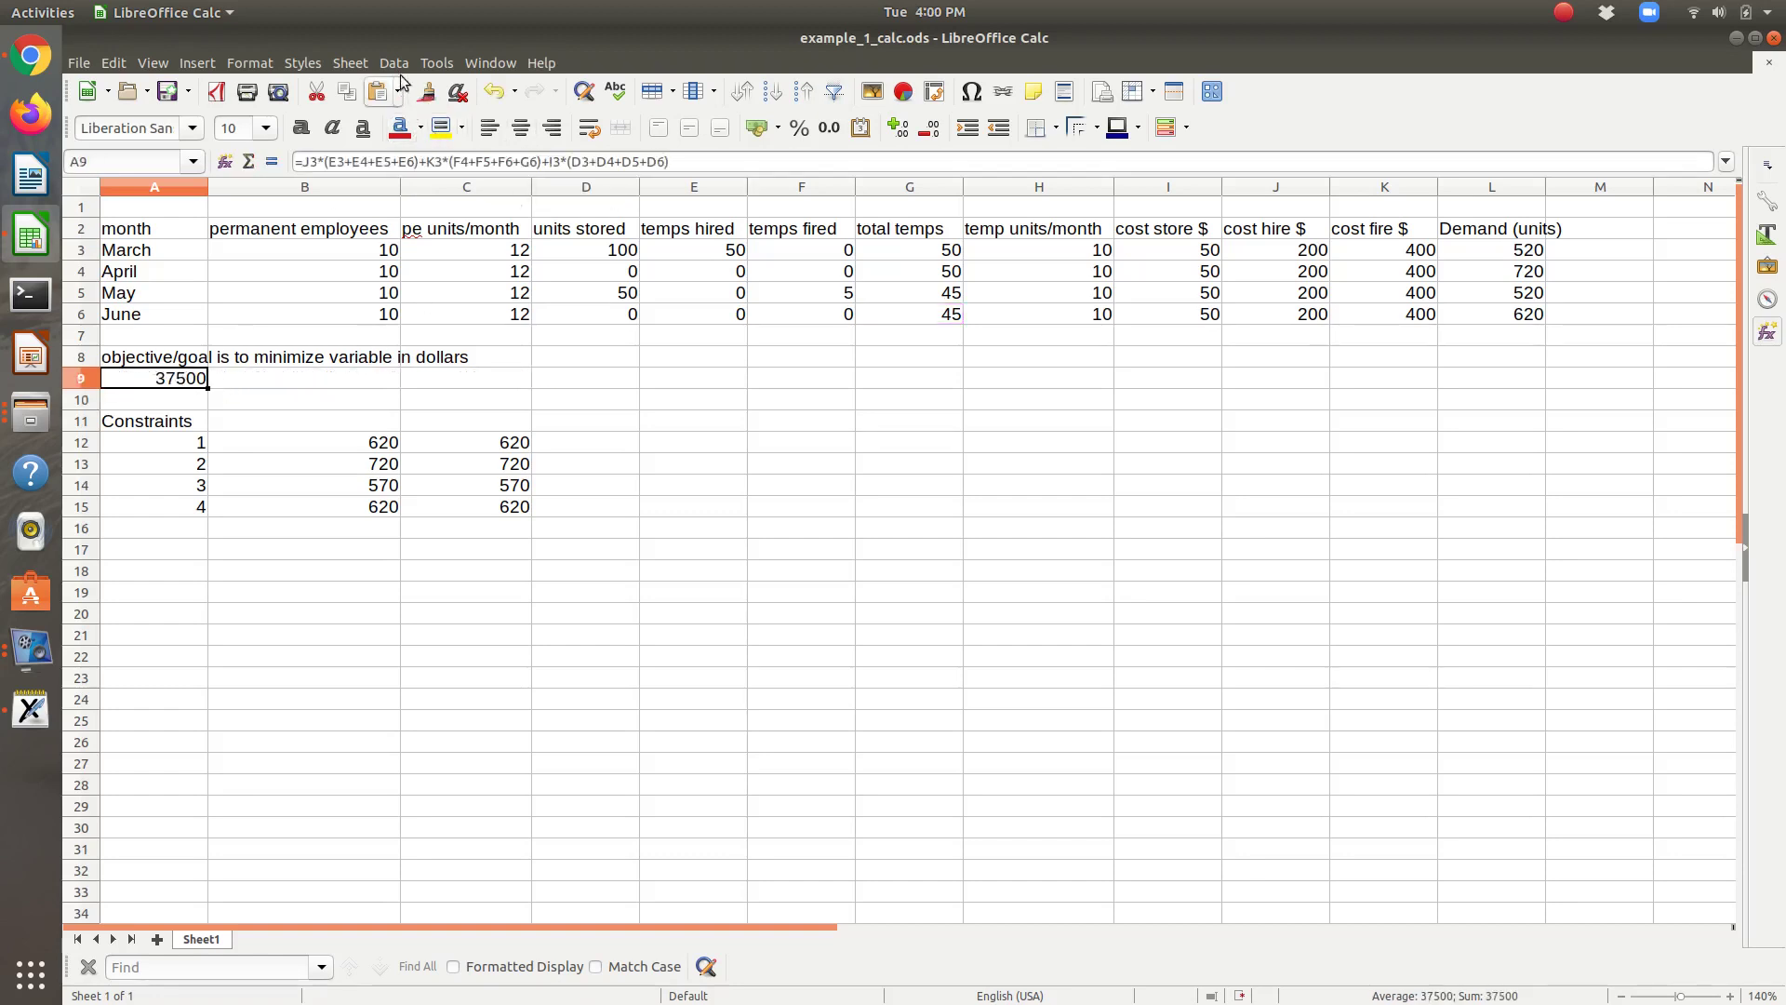
click(437, 63)
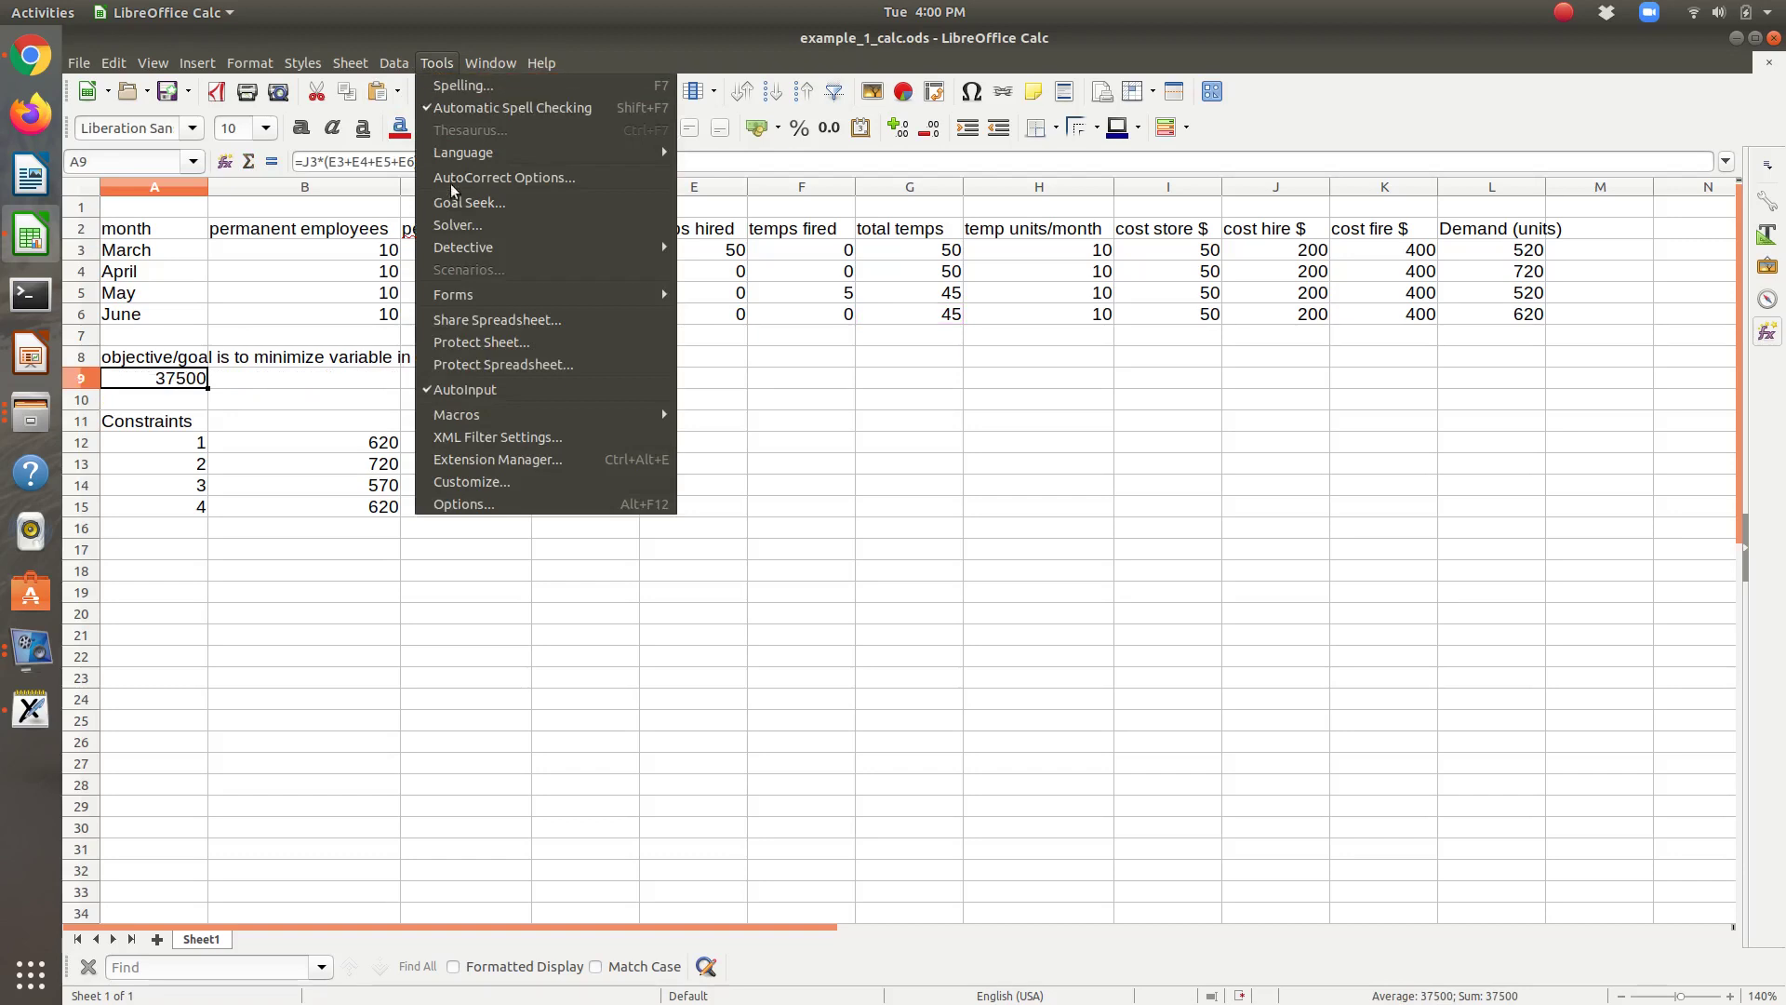
click(457, 224)
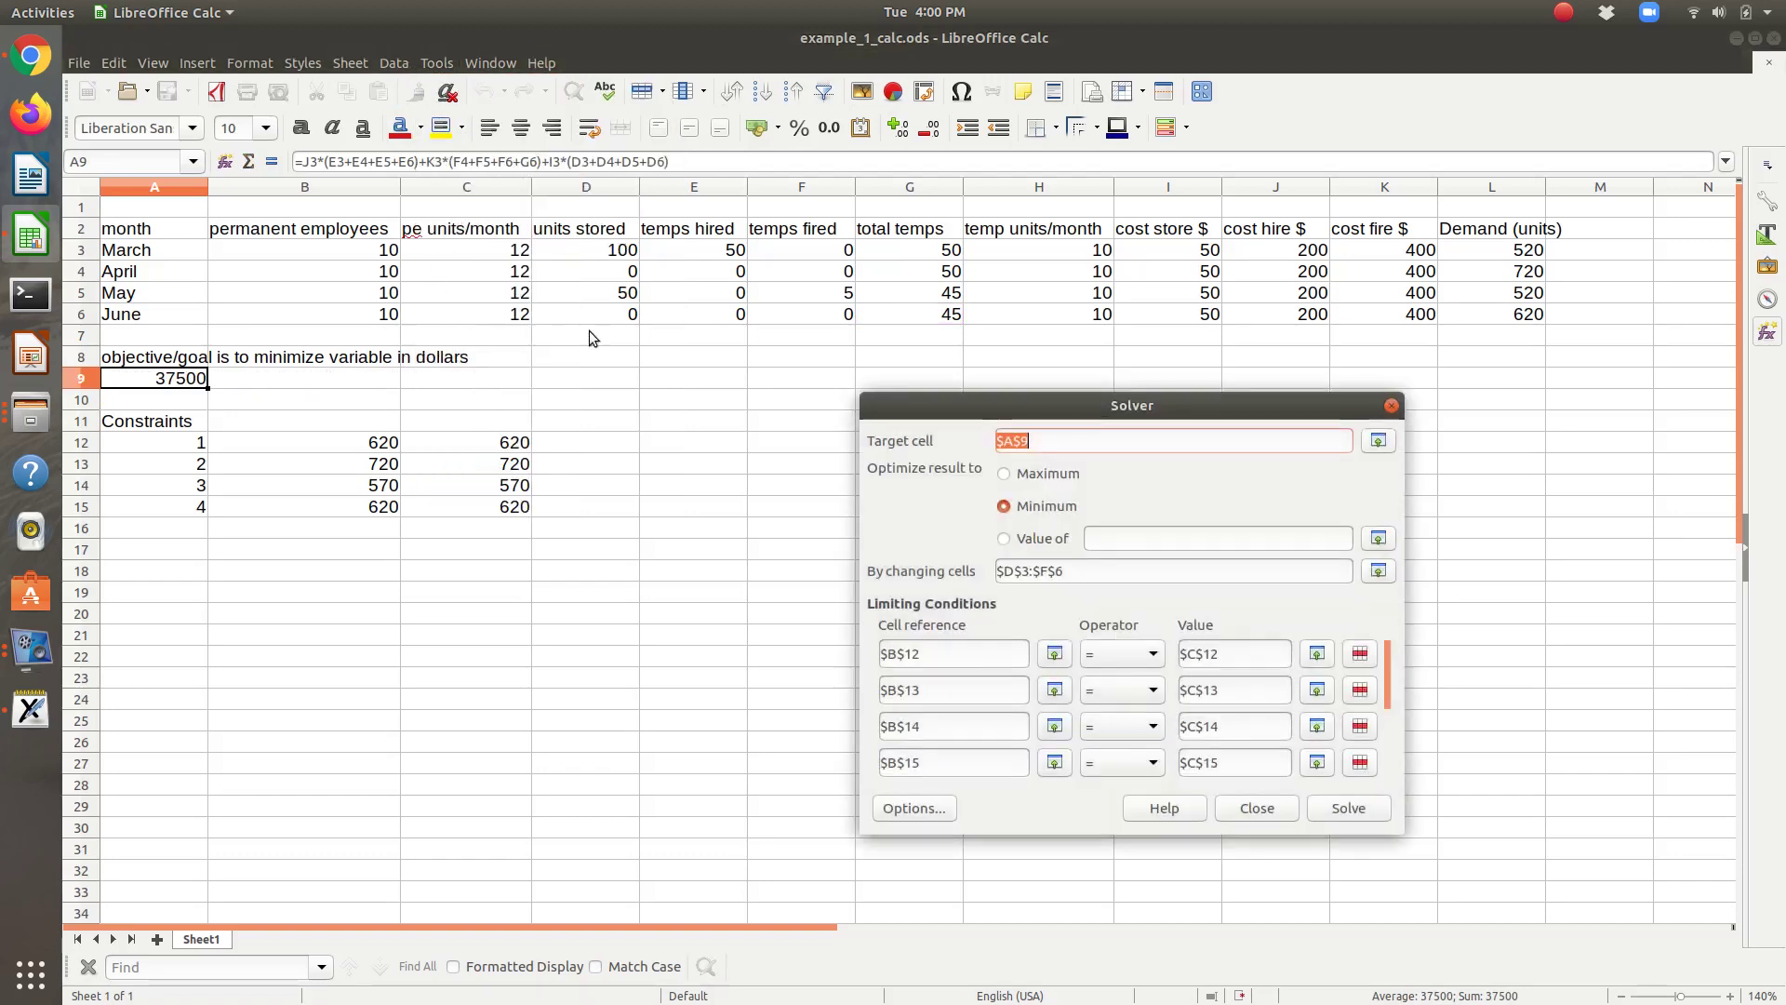
click(1349, 809)
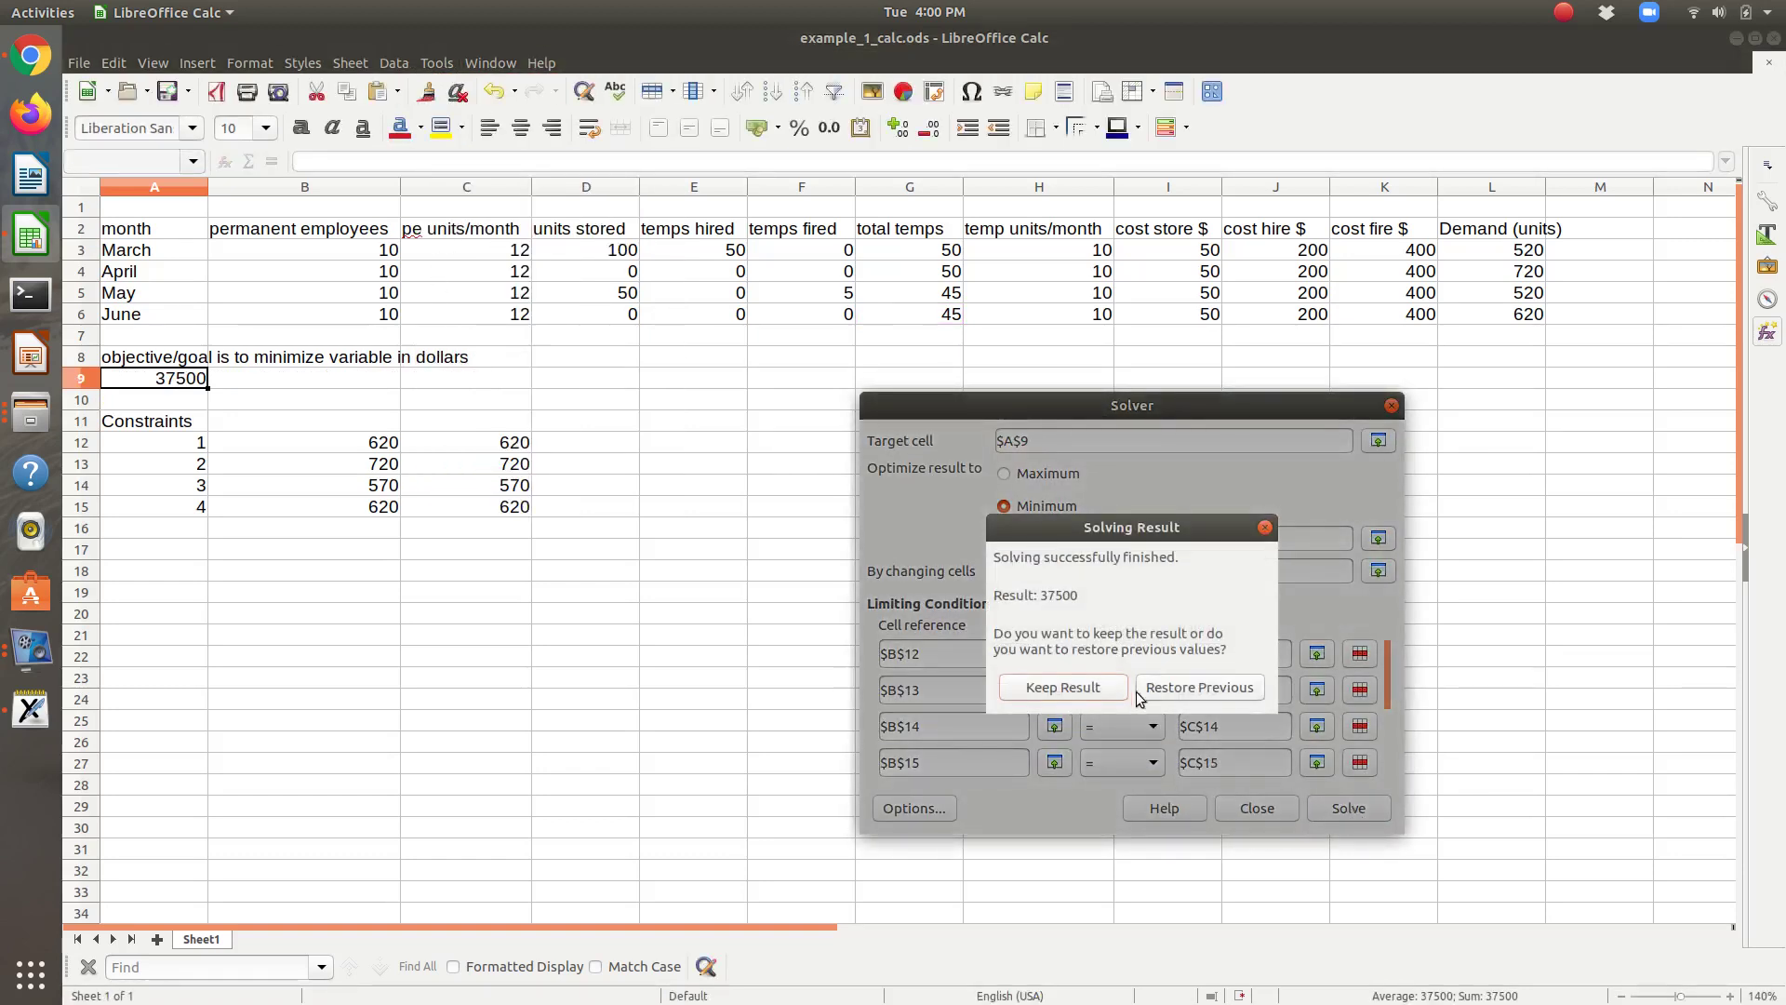
click(1094, 689)
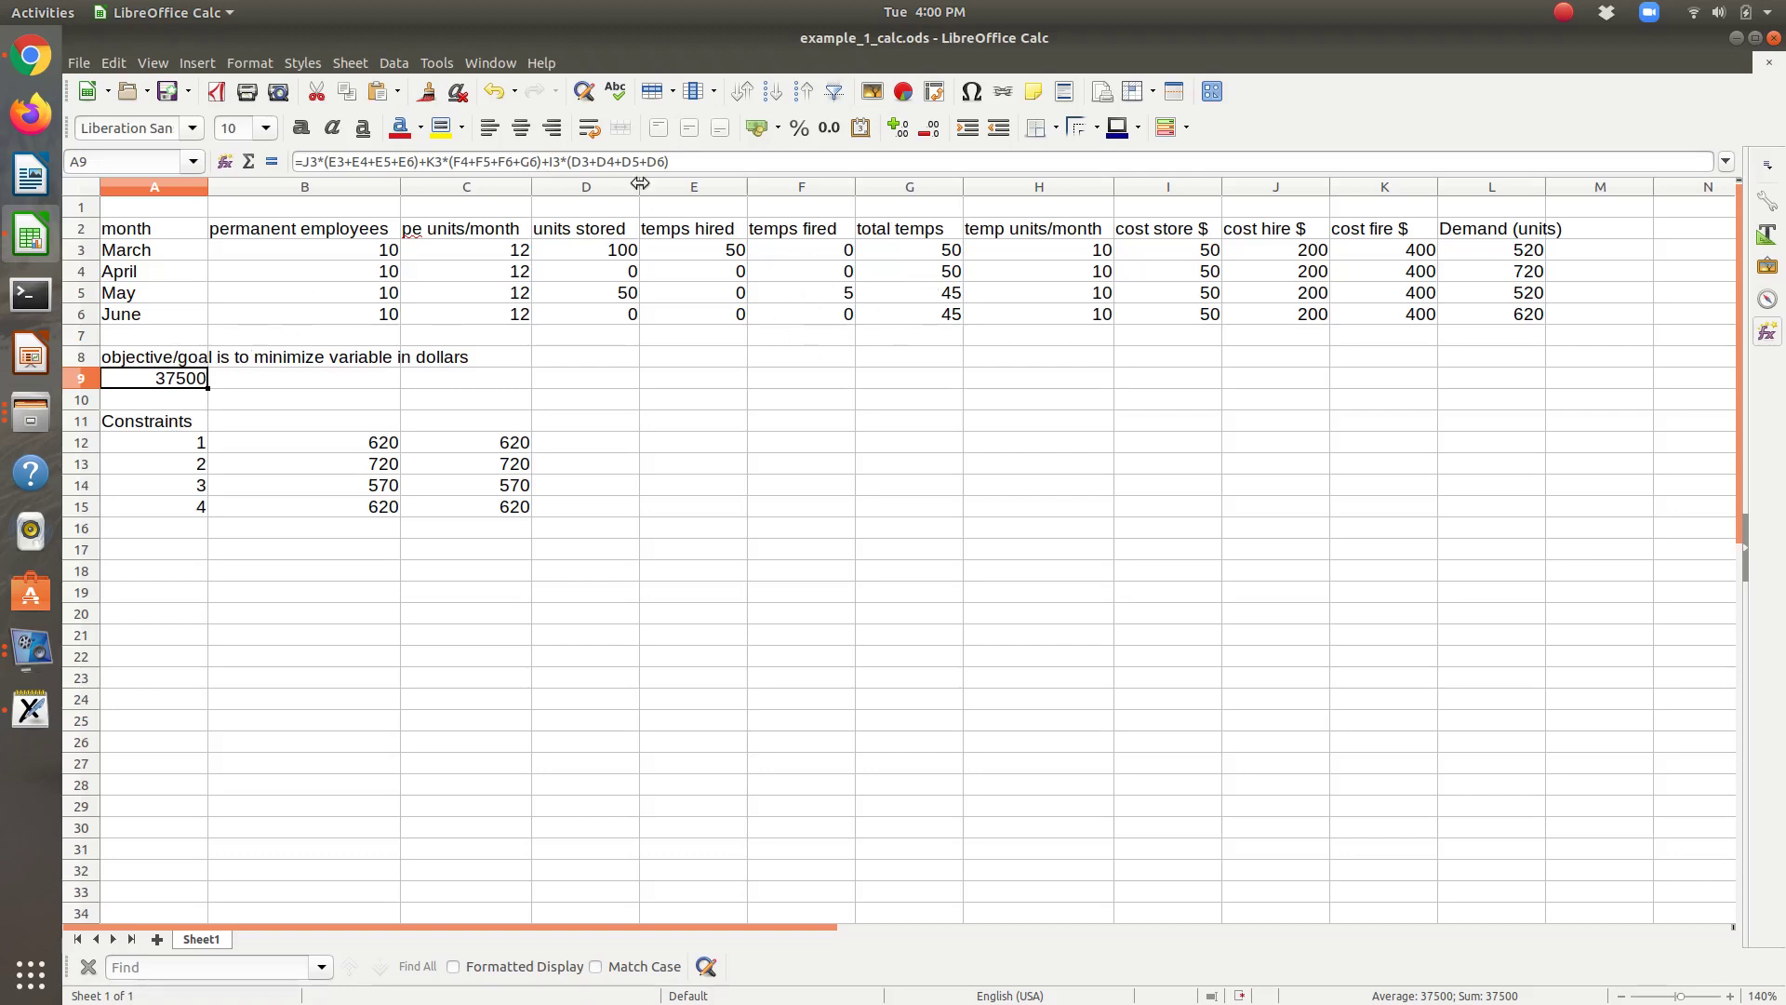
Delete G6 from A9's firing-cost sum so it reads 19500, then switch to Xournal
click(537, 162)
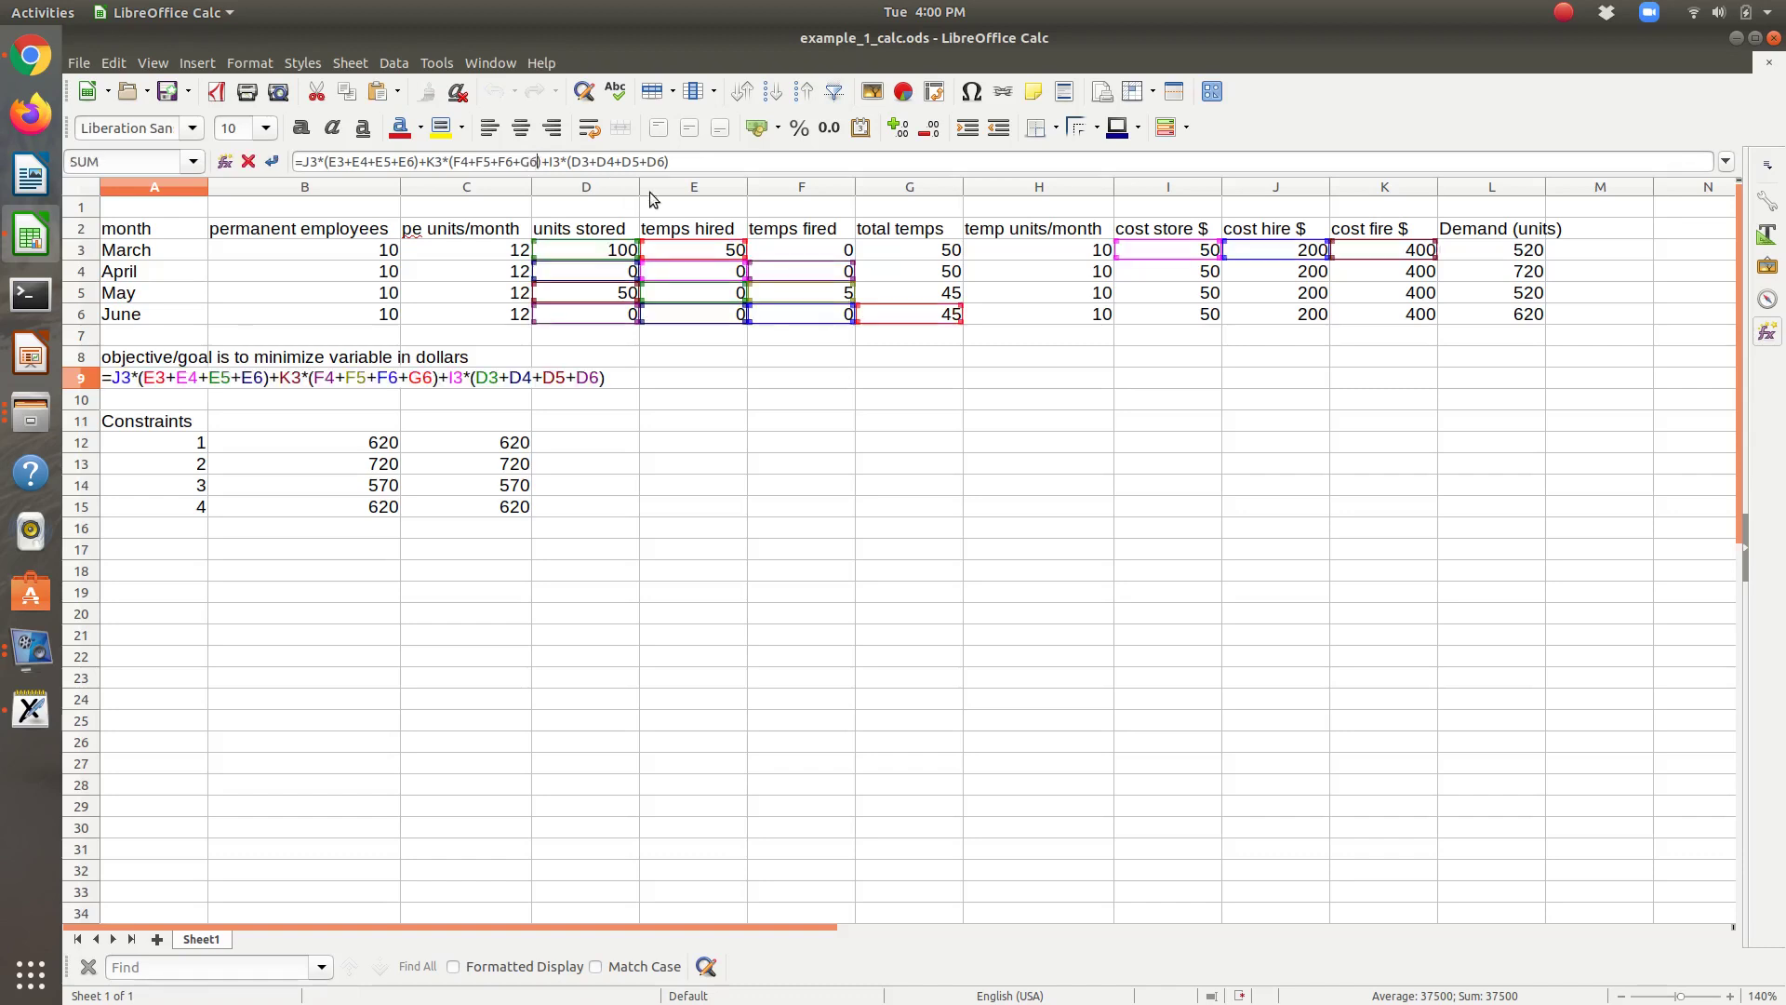
key(BackSpace)
key(BackSpace)
key(BackSpace)
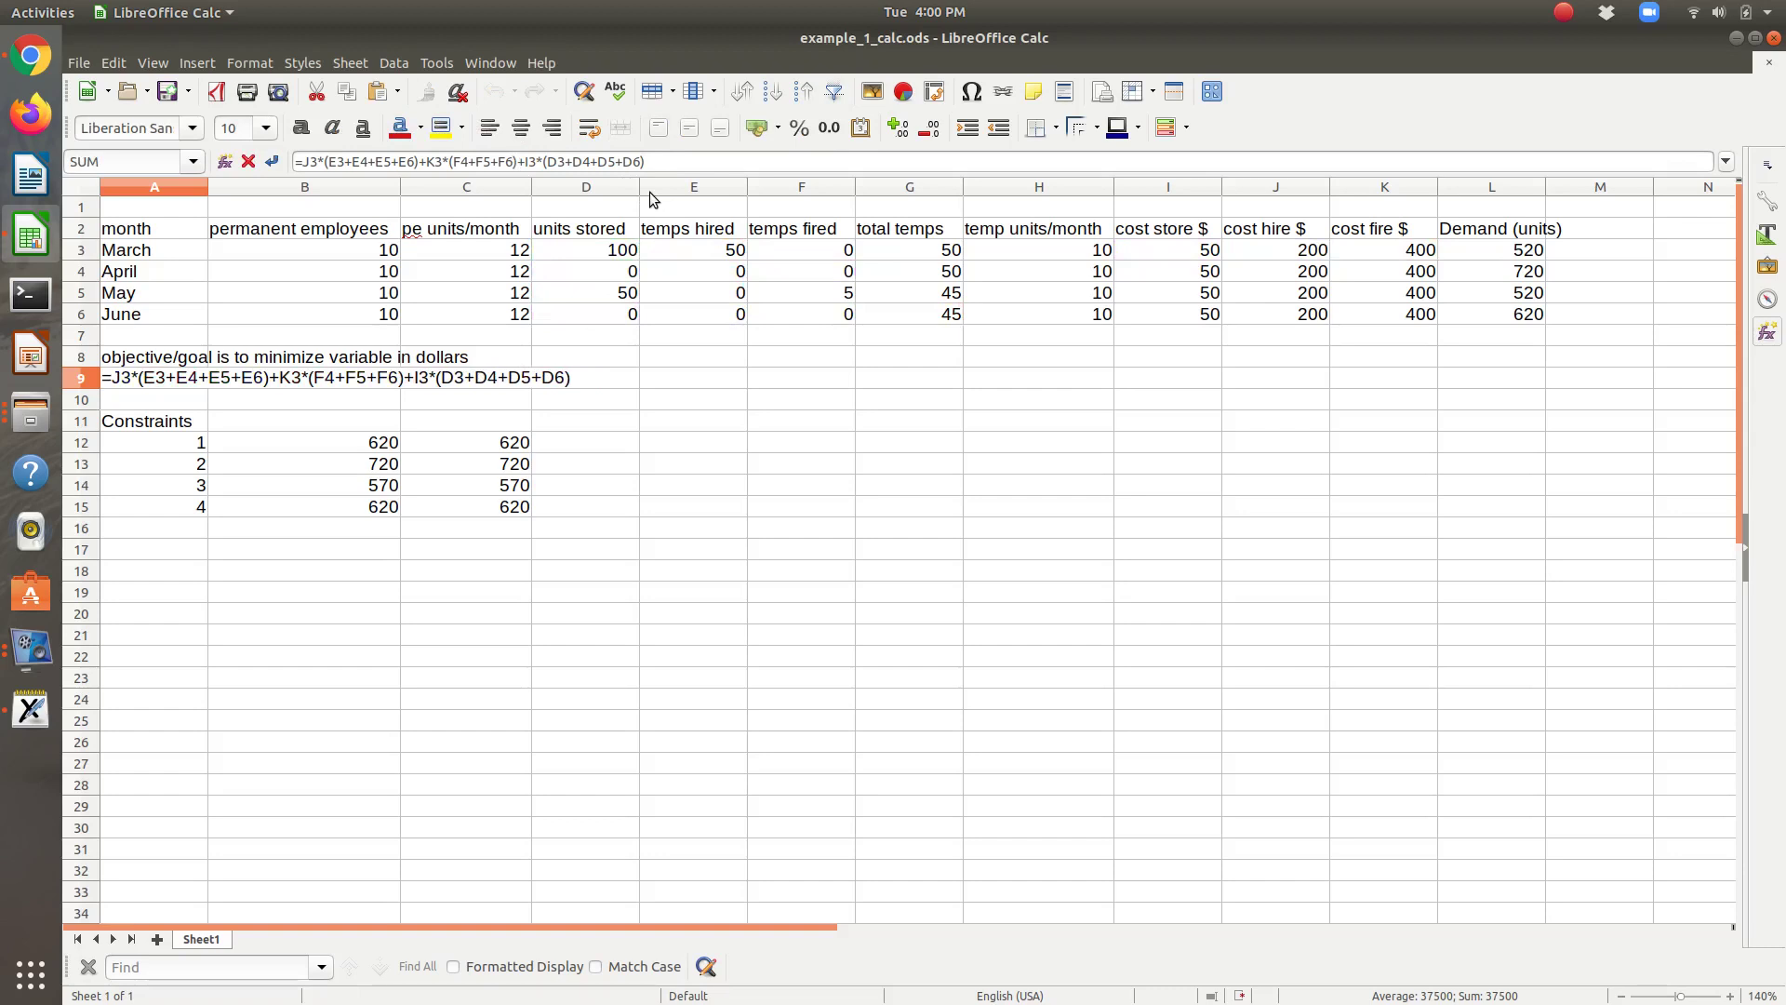
key(Return)
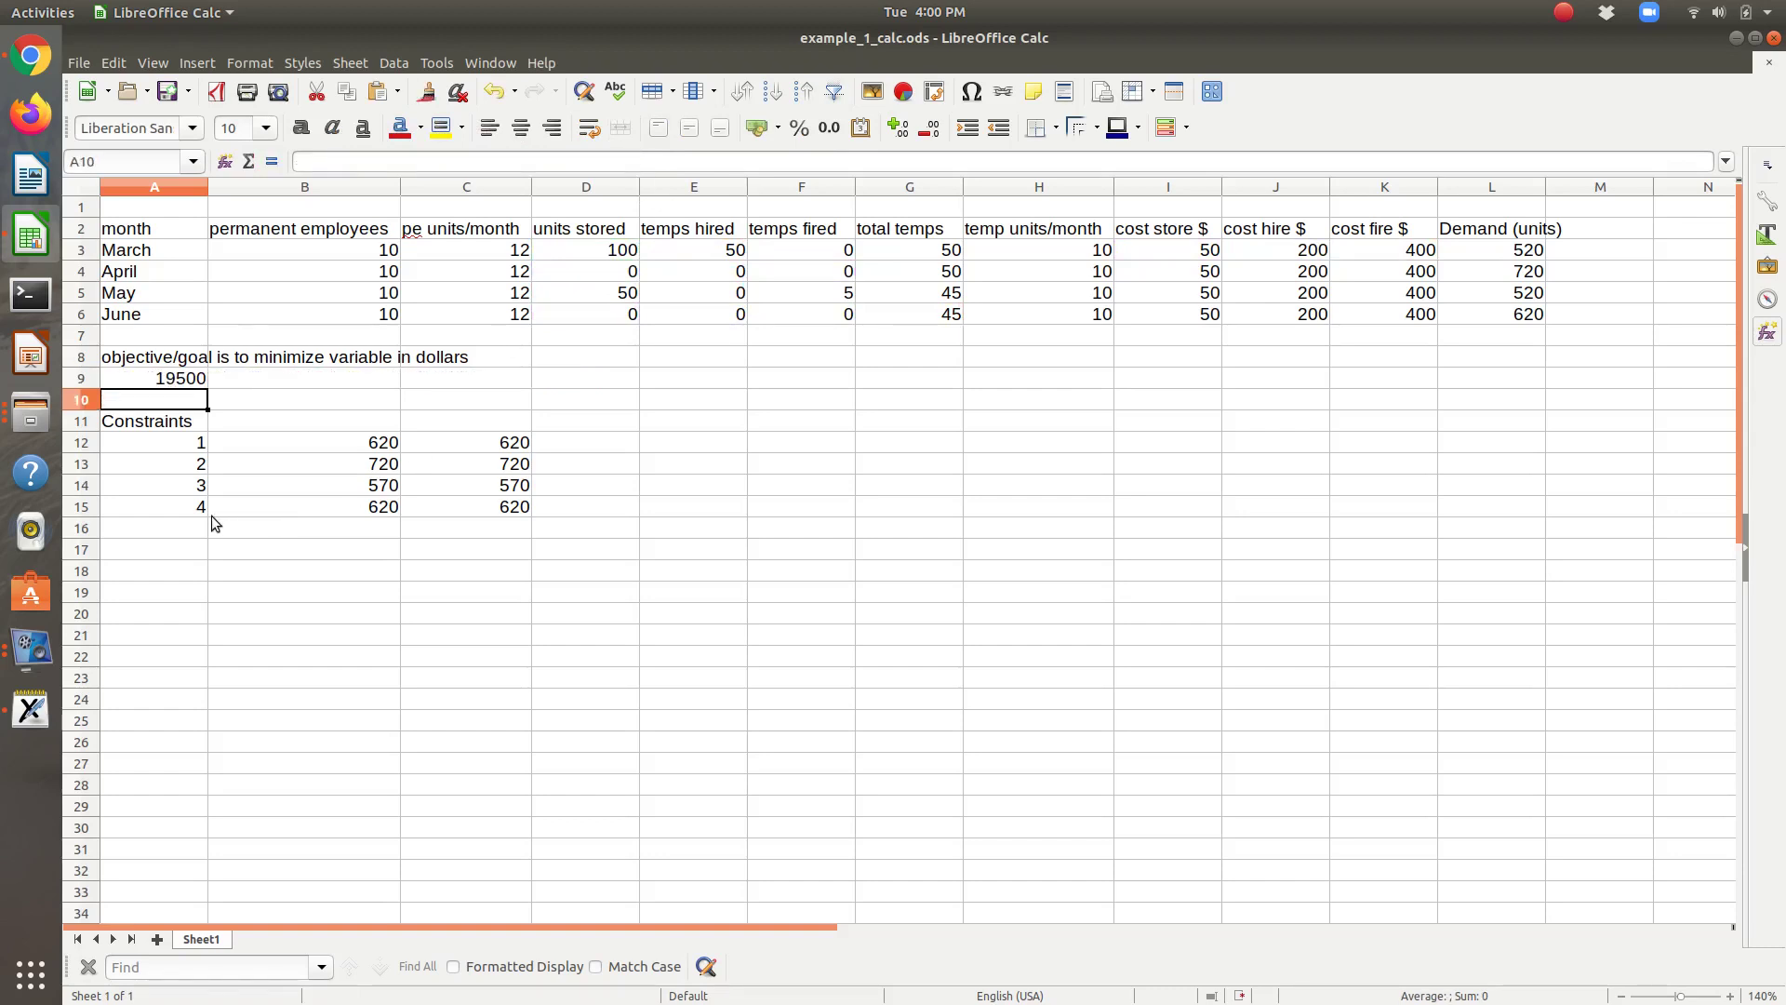
click(199, 527)
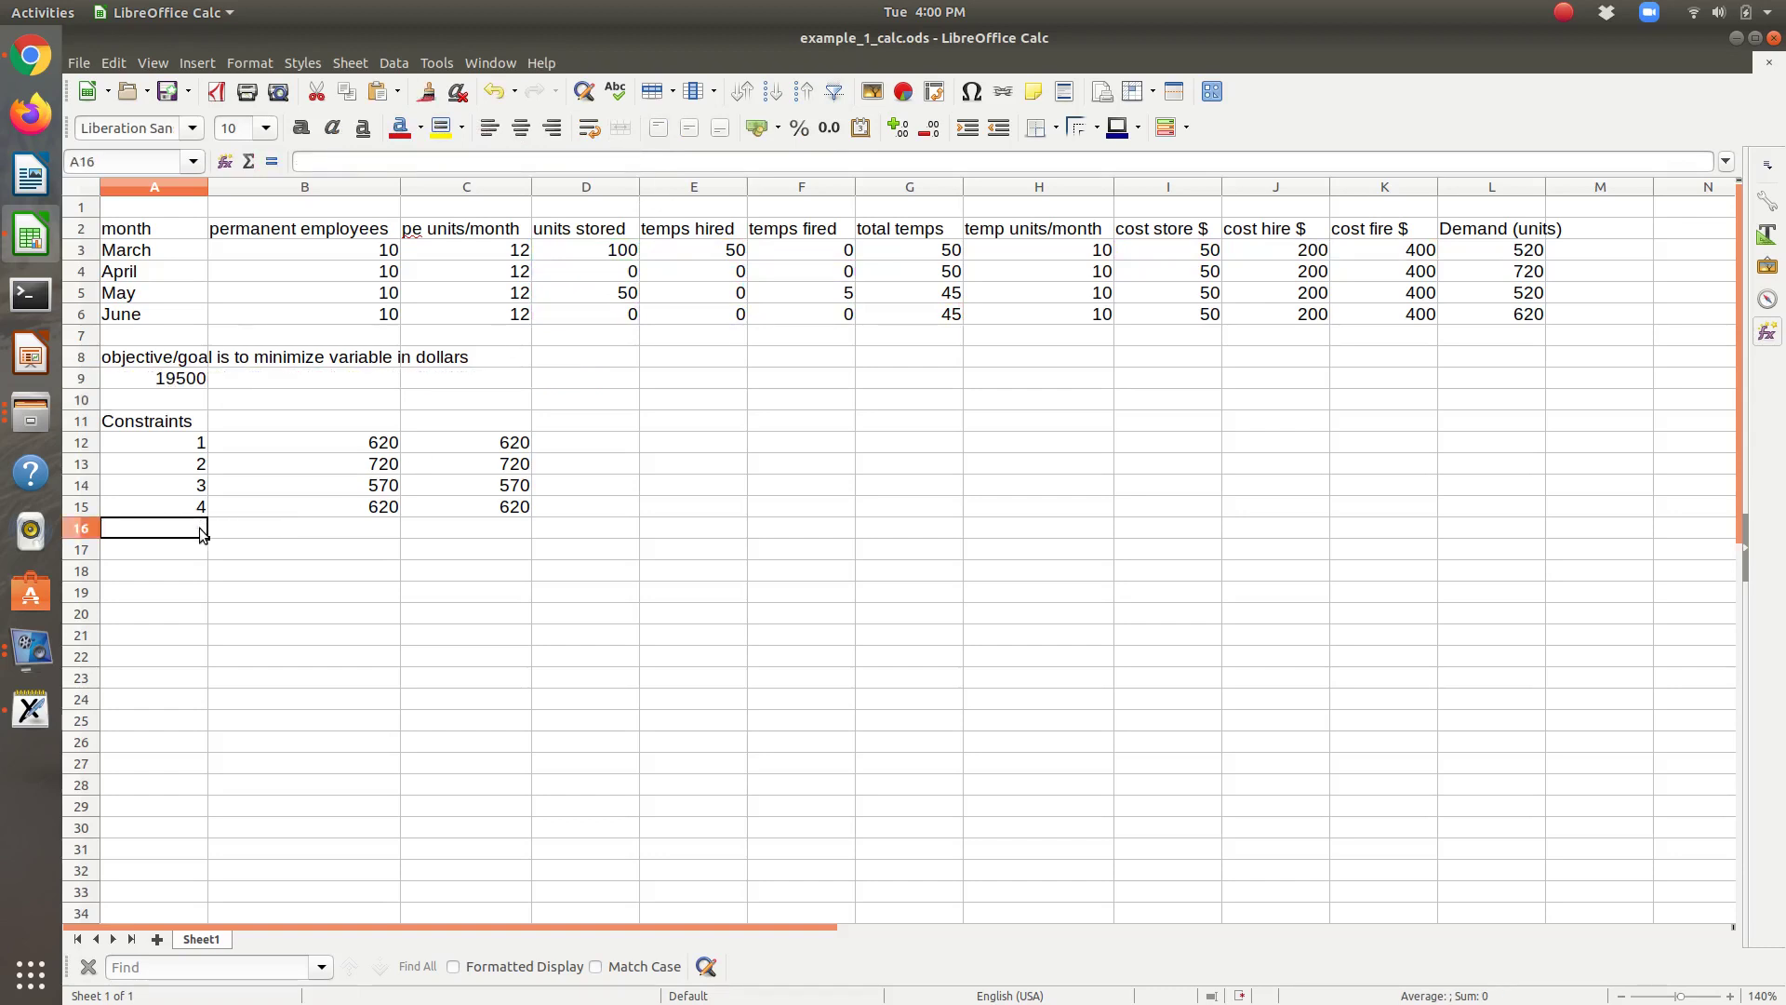
click(254, 530)
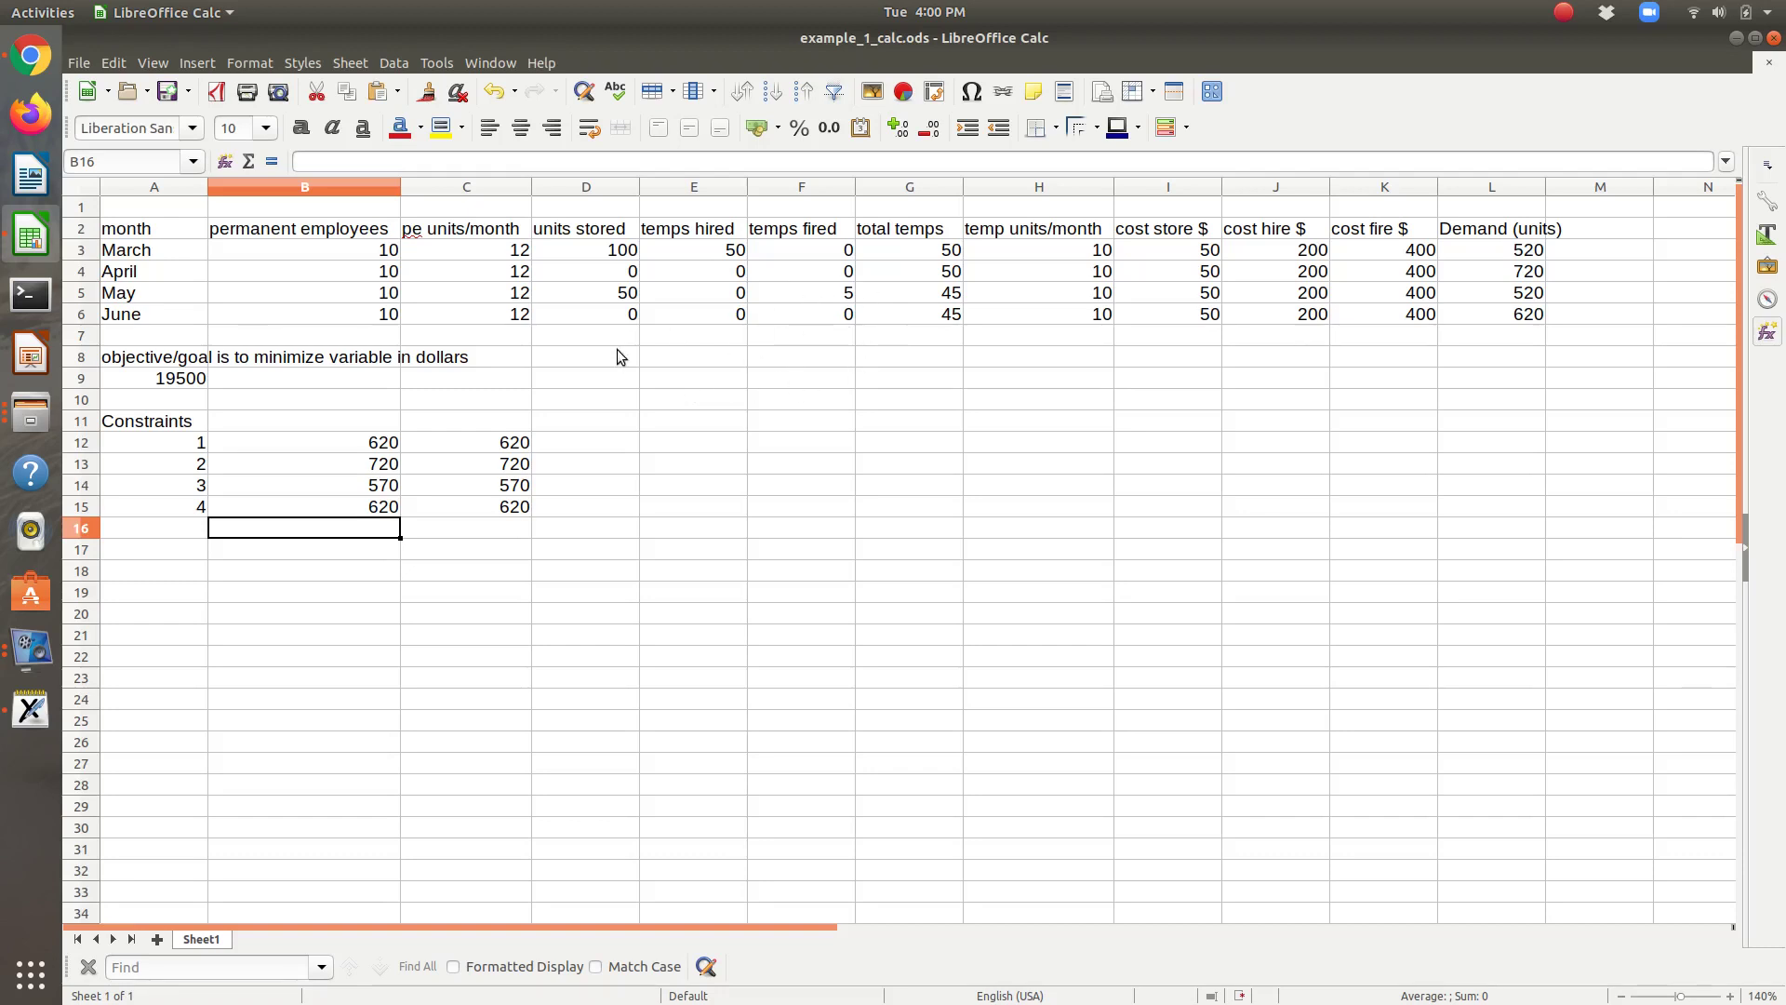
click(191, 383)
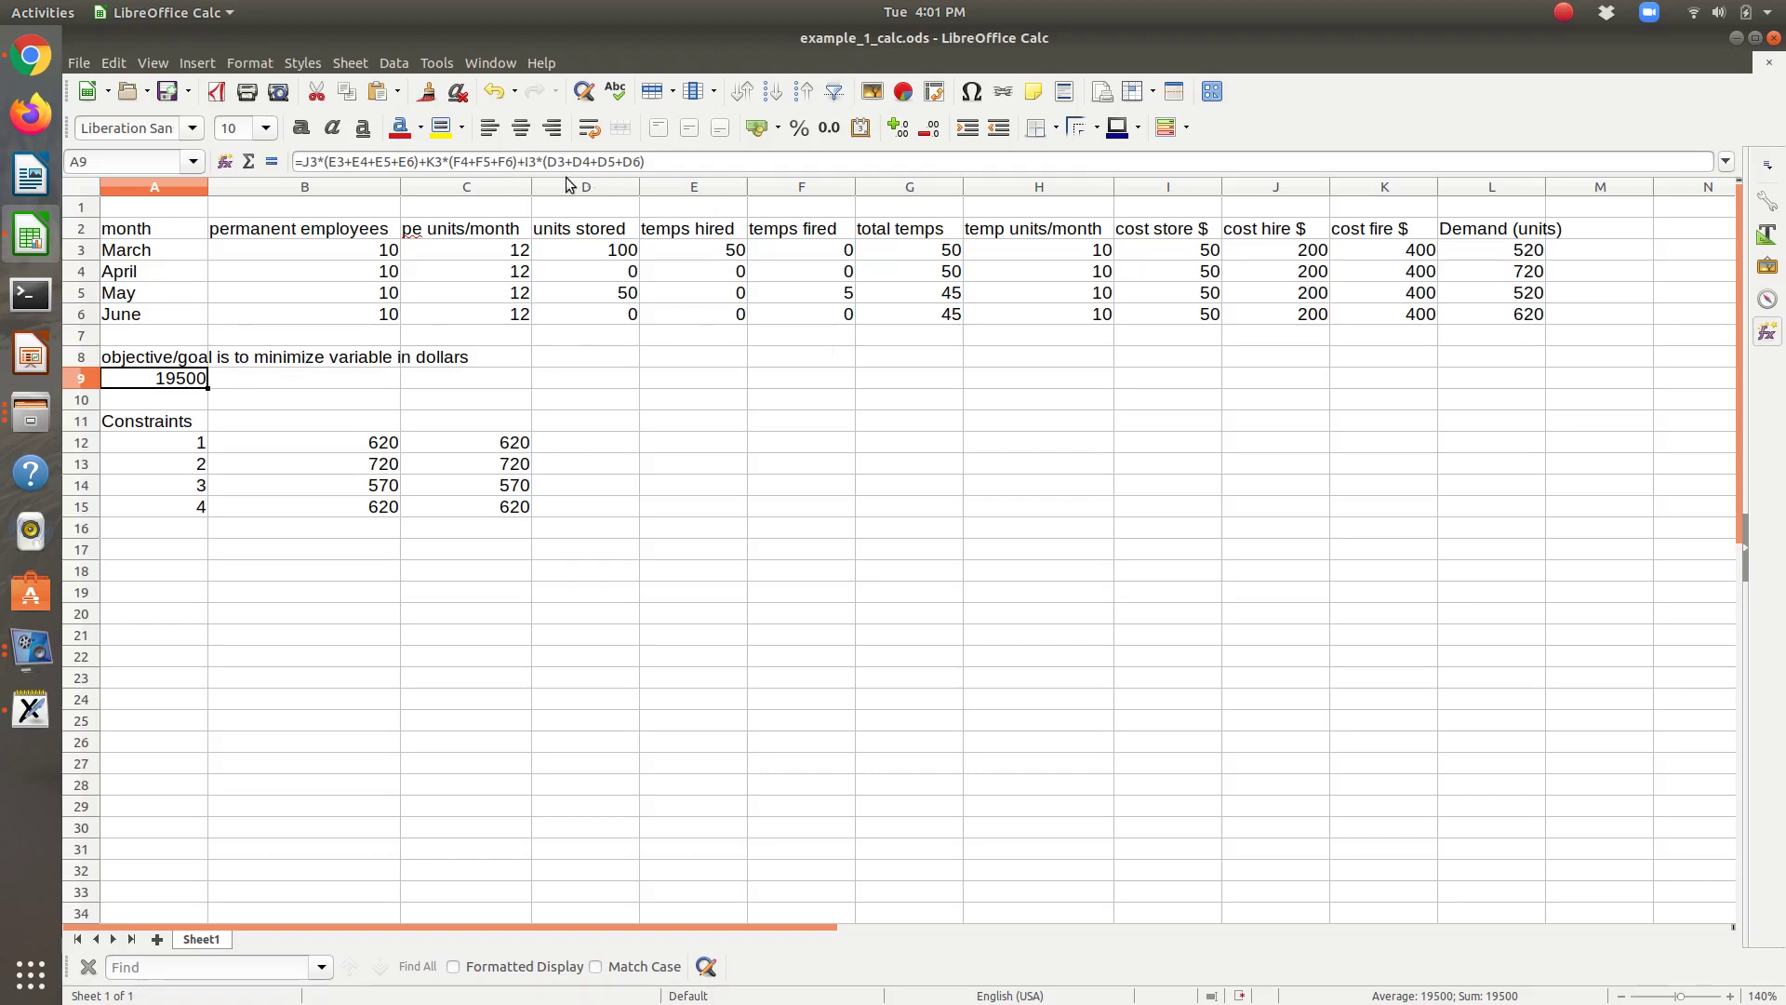
key(alt+Tab)
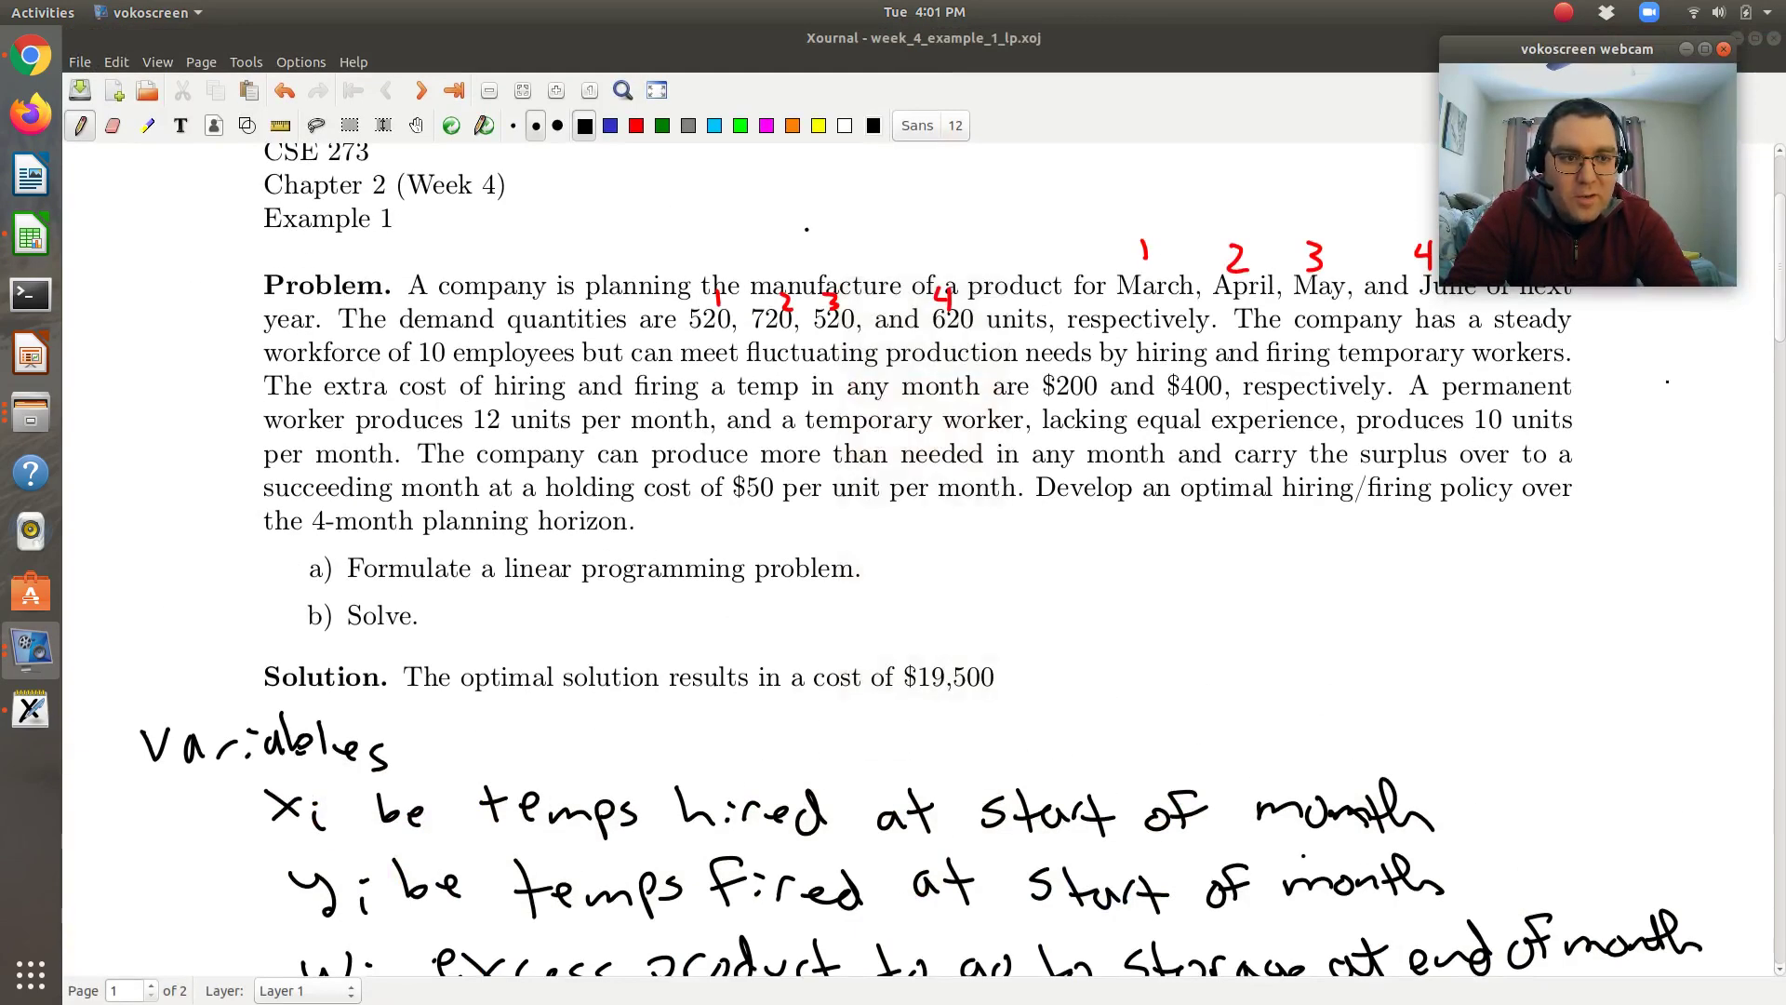
Scroll Xournal down to the handwritten objective and cost terms, then return to Calc
drag(1783, 313, 1784, 442)
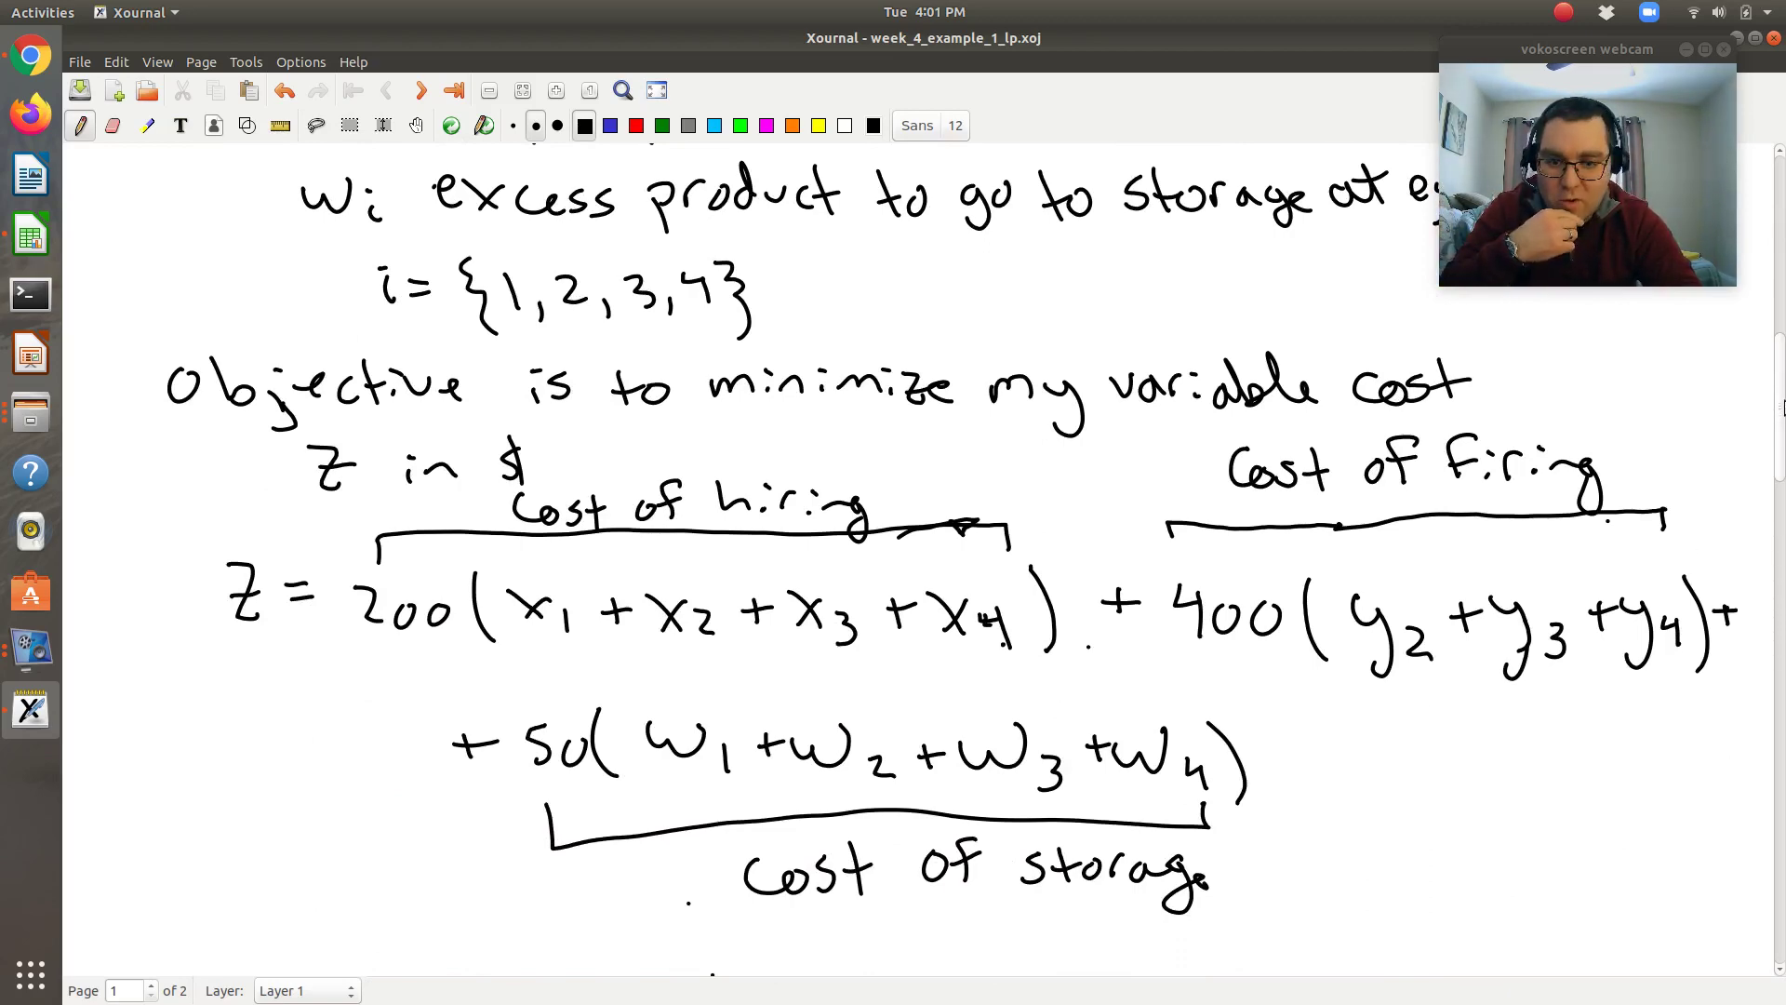
mouse_move(1784, 407)
mouse_down()
mouse_move(1784, 515)
mouse_move(1767, 421)
mouse_up()
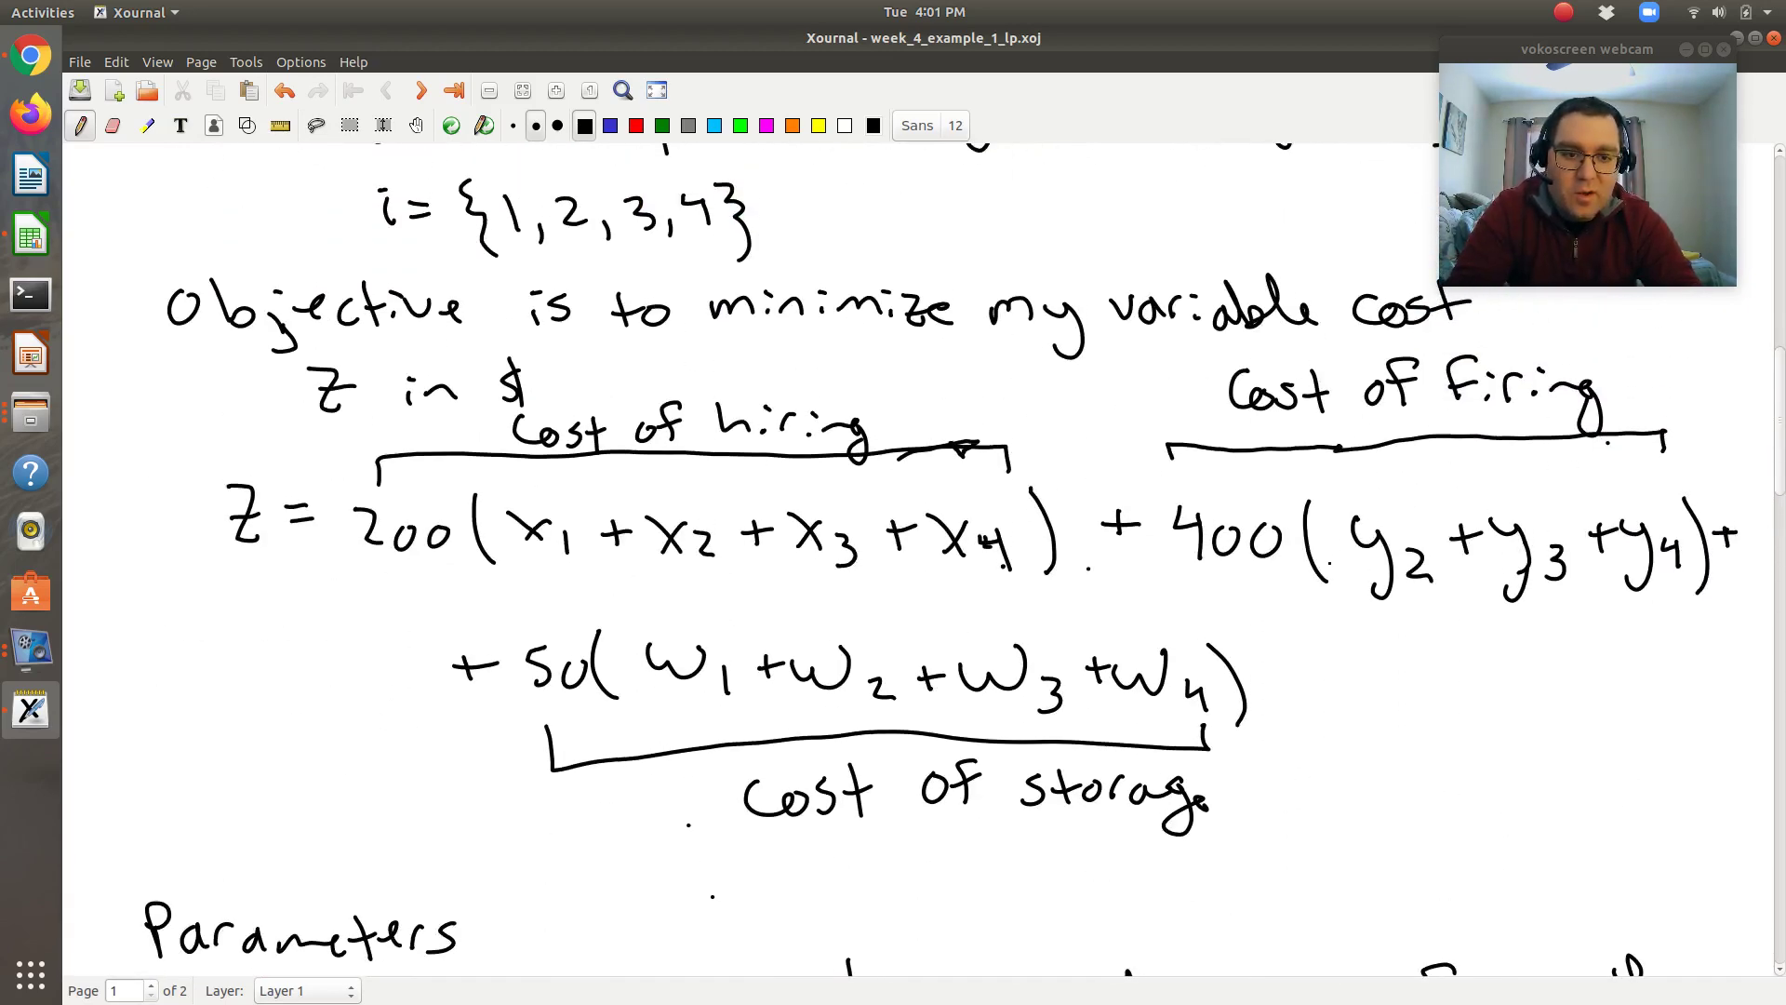
key(alt+Tab)
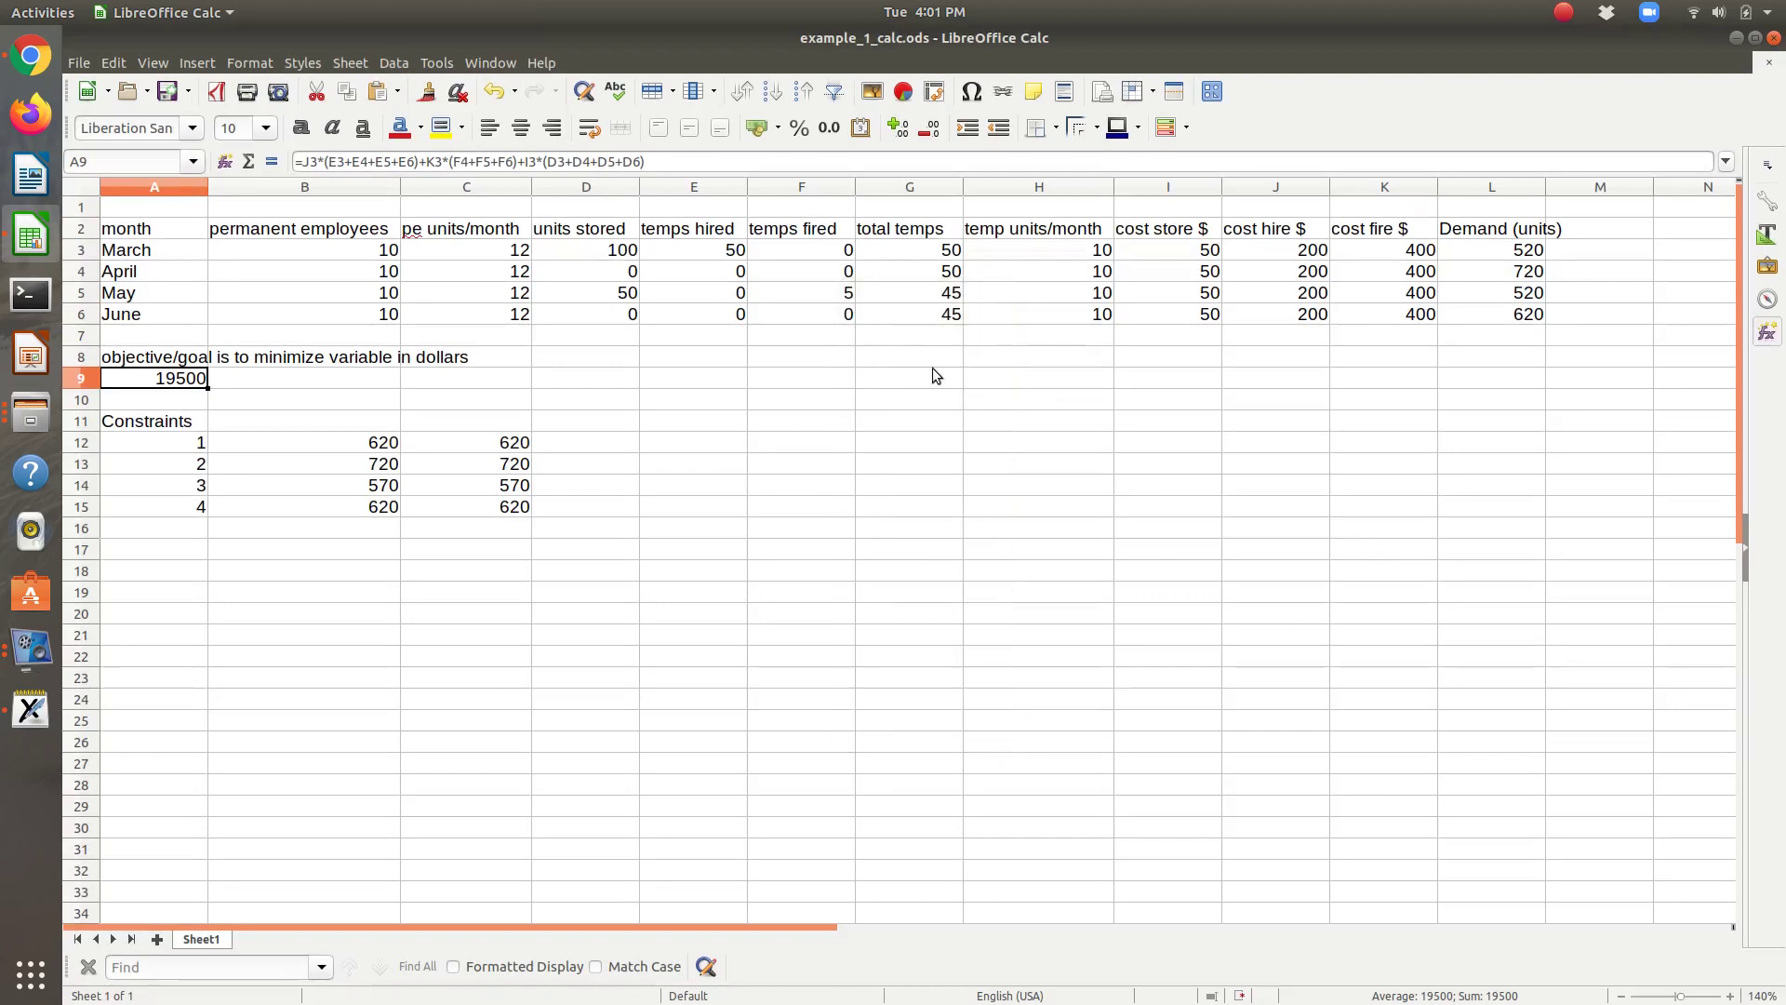
Inspect the values and formulas in F3, B12 and G3
click(801, 249)
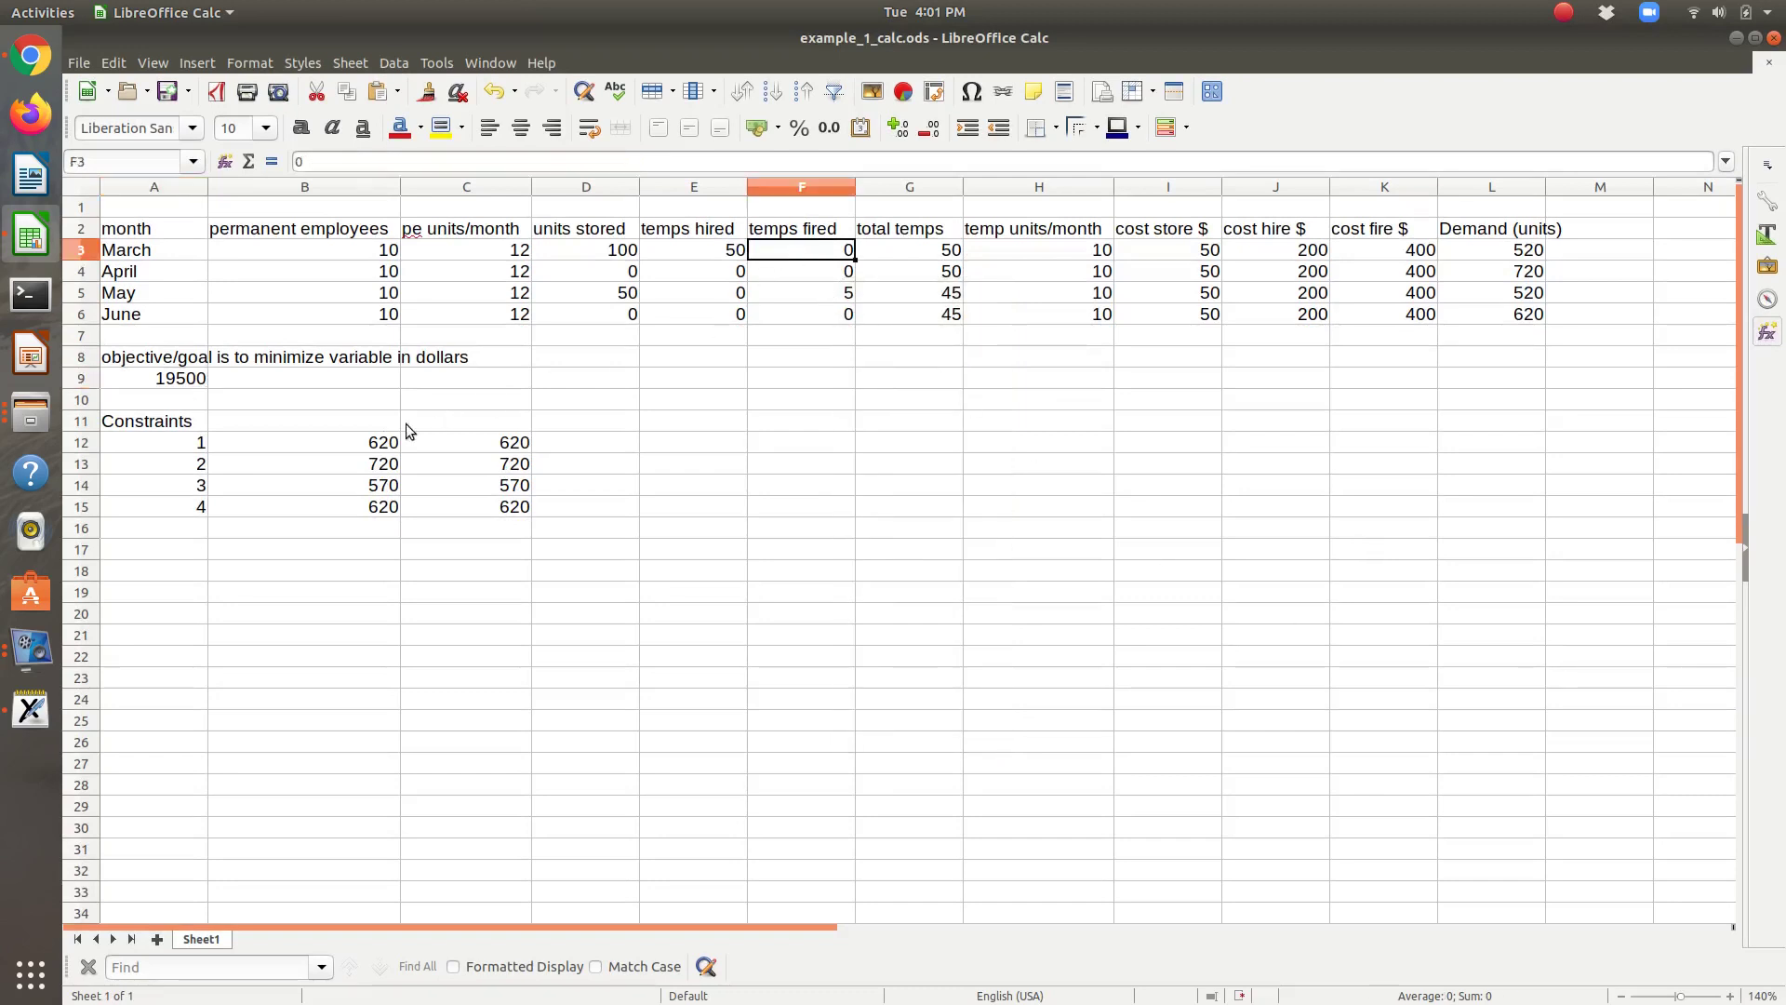
click(372, 441)
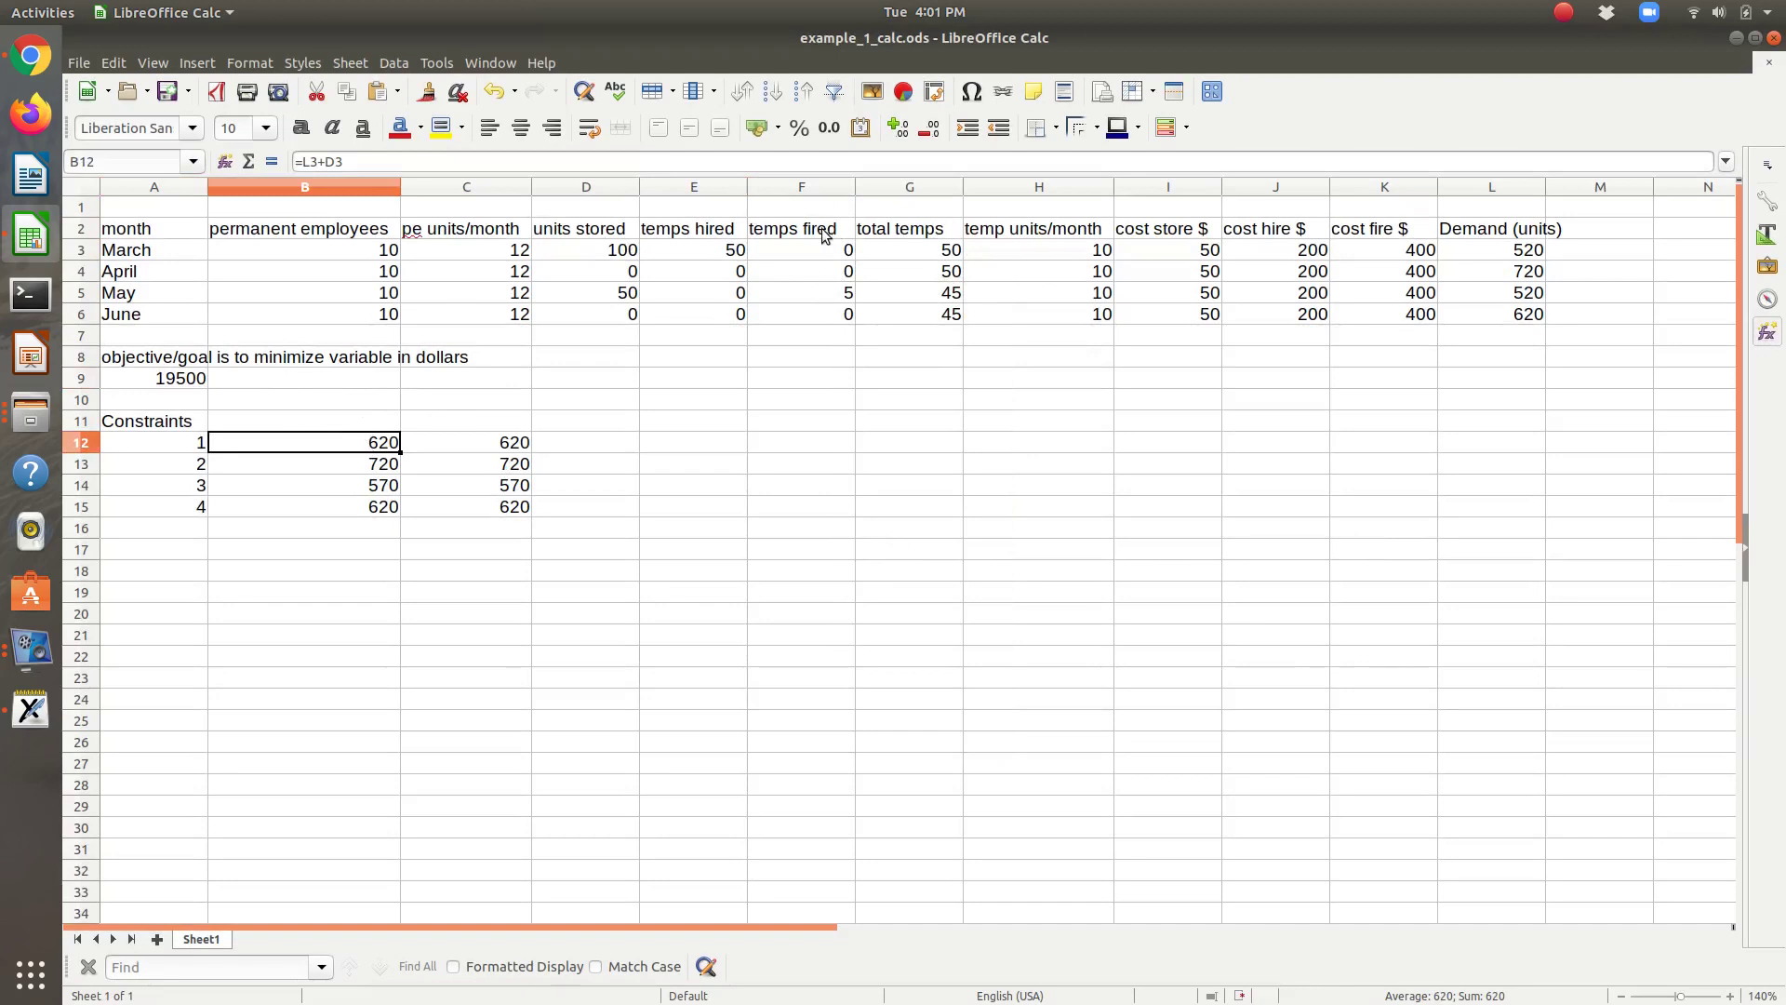
click(893, 251)
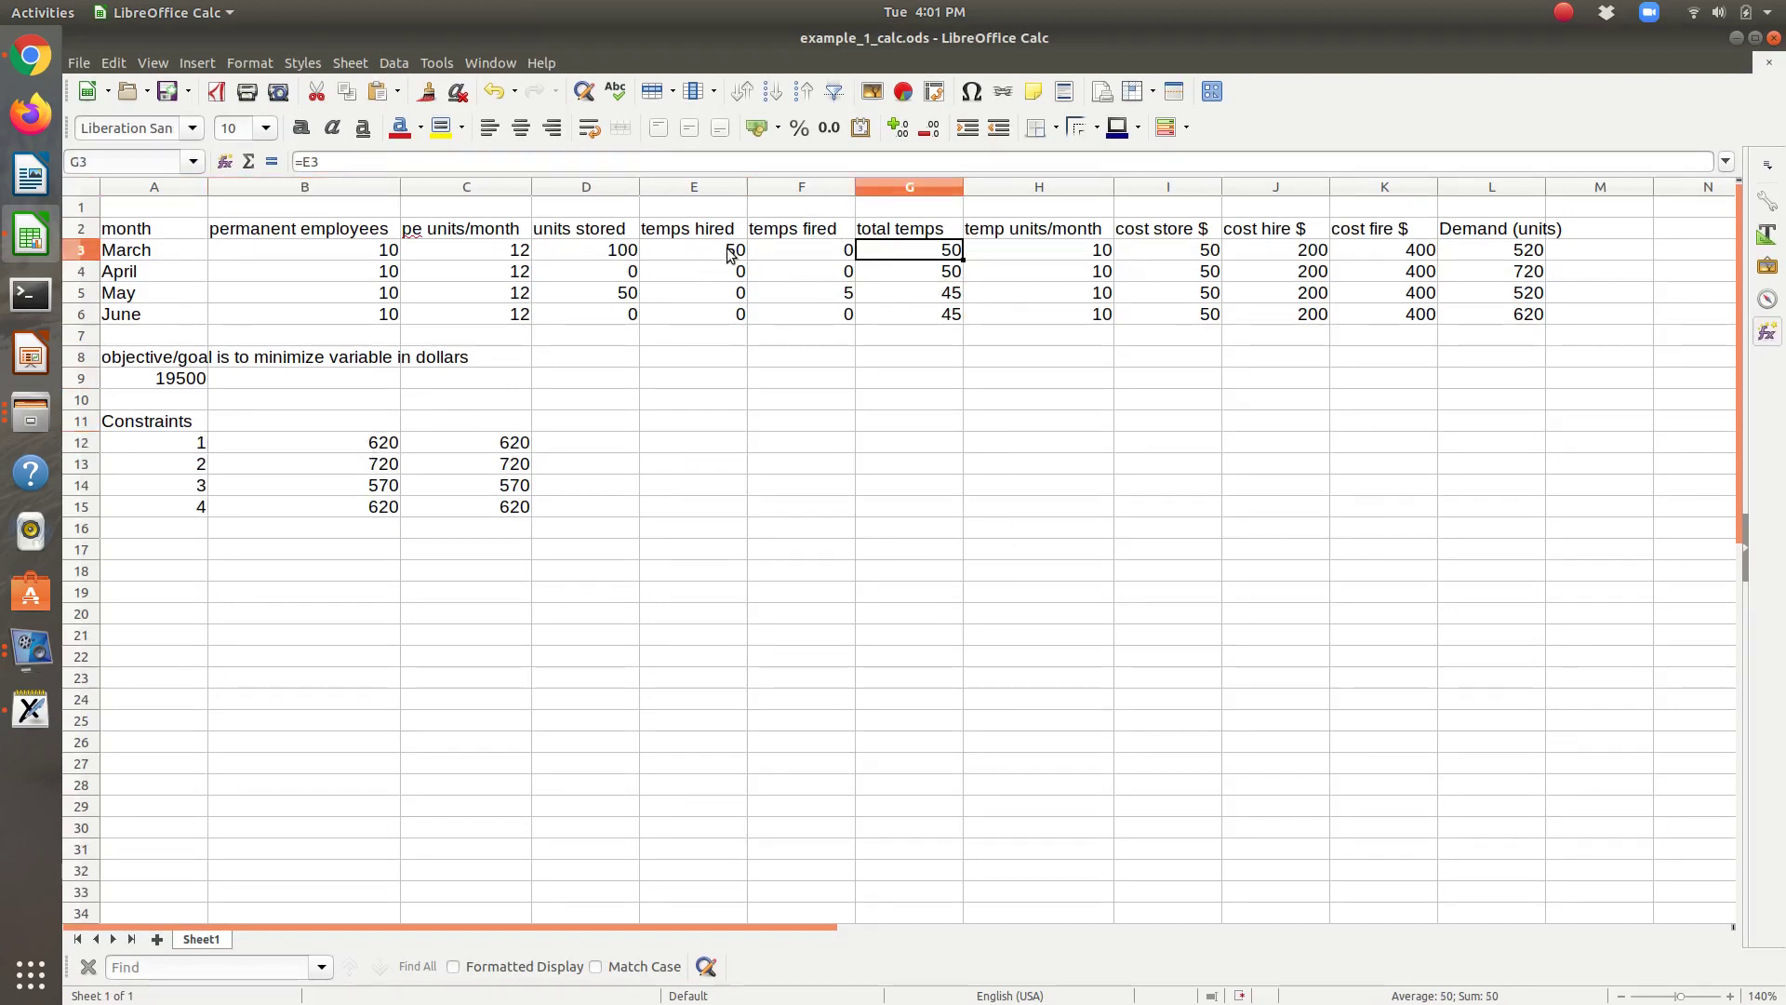
Change G3's formula to =E3-F3 so March's total temps stays 50
click(439, 161)
text(-0)
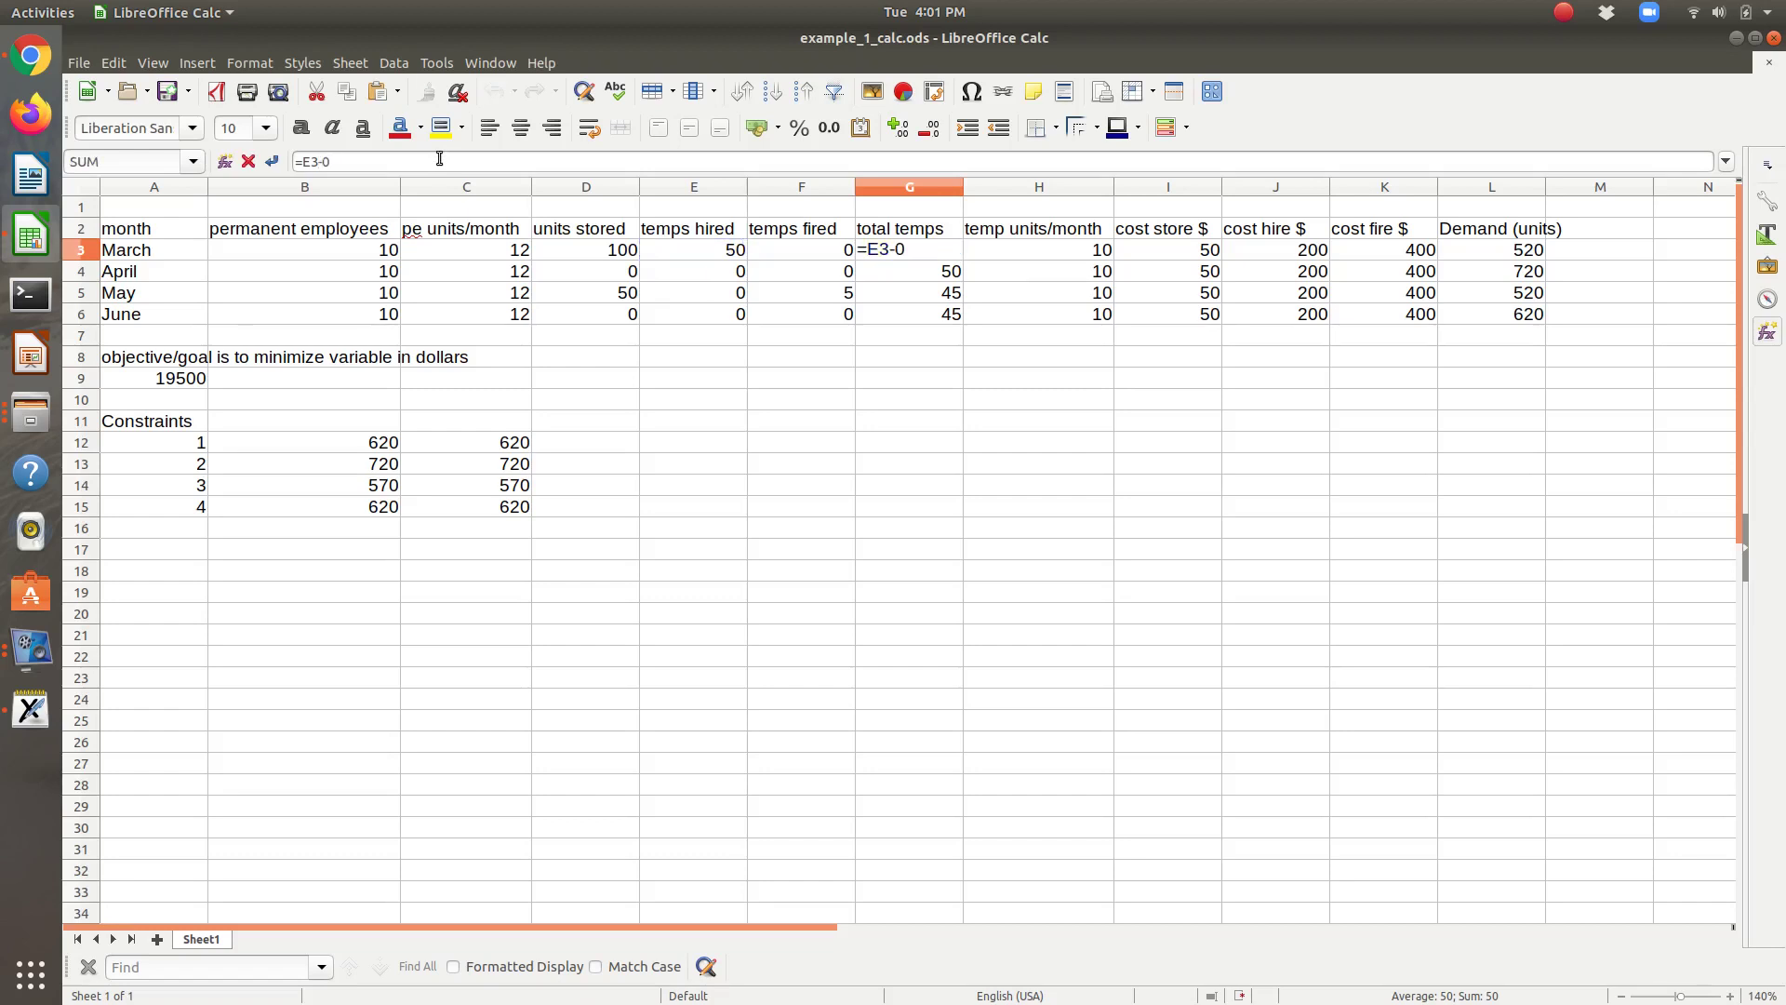
key(BackSpace)
text(F3)
key(Return)
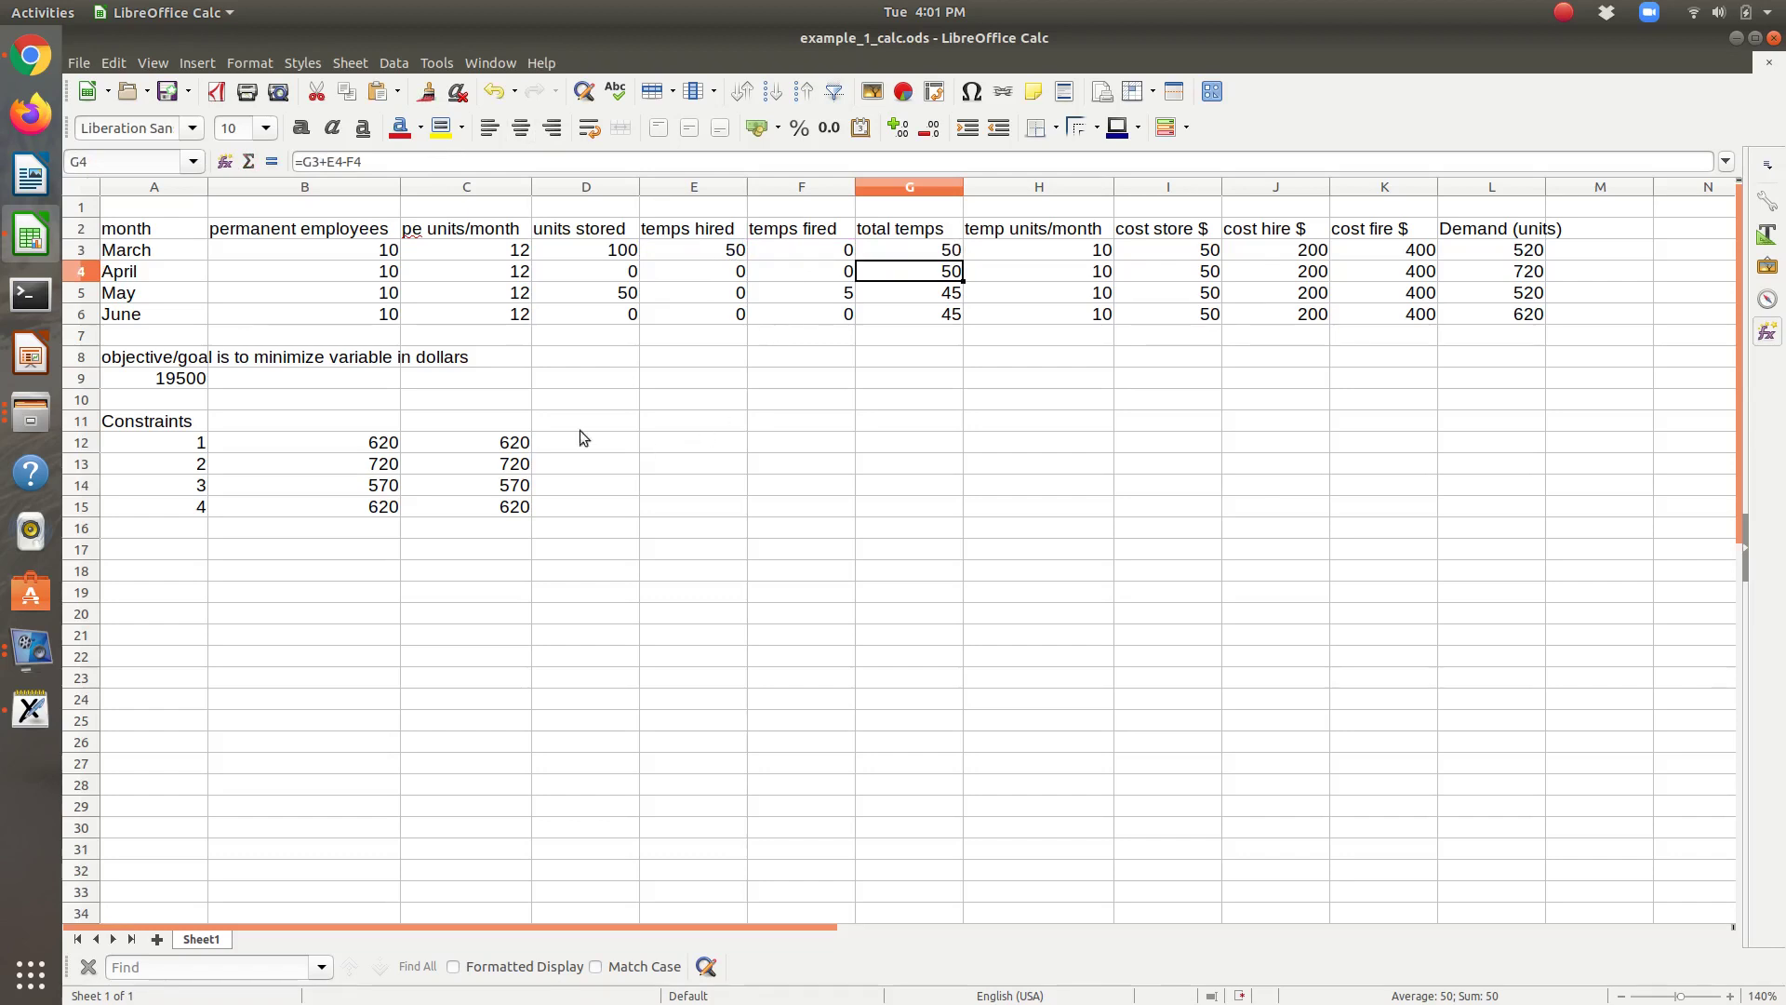
click(191, 387)
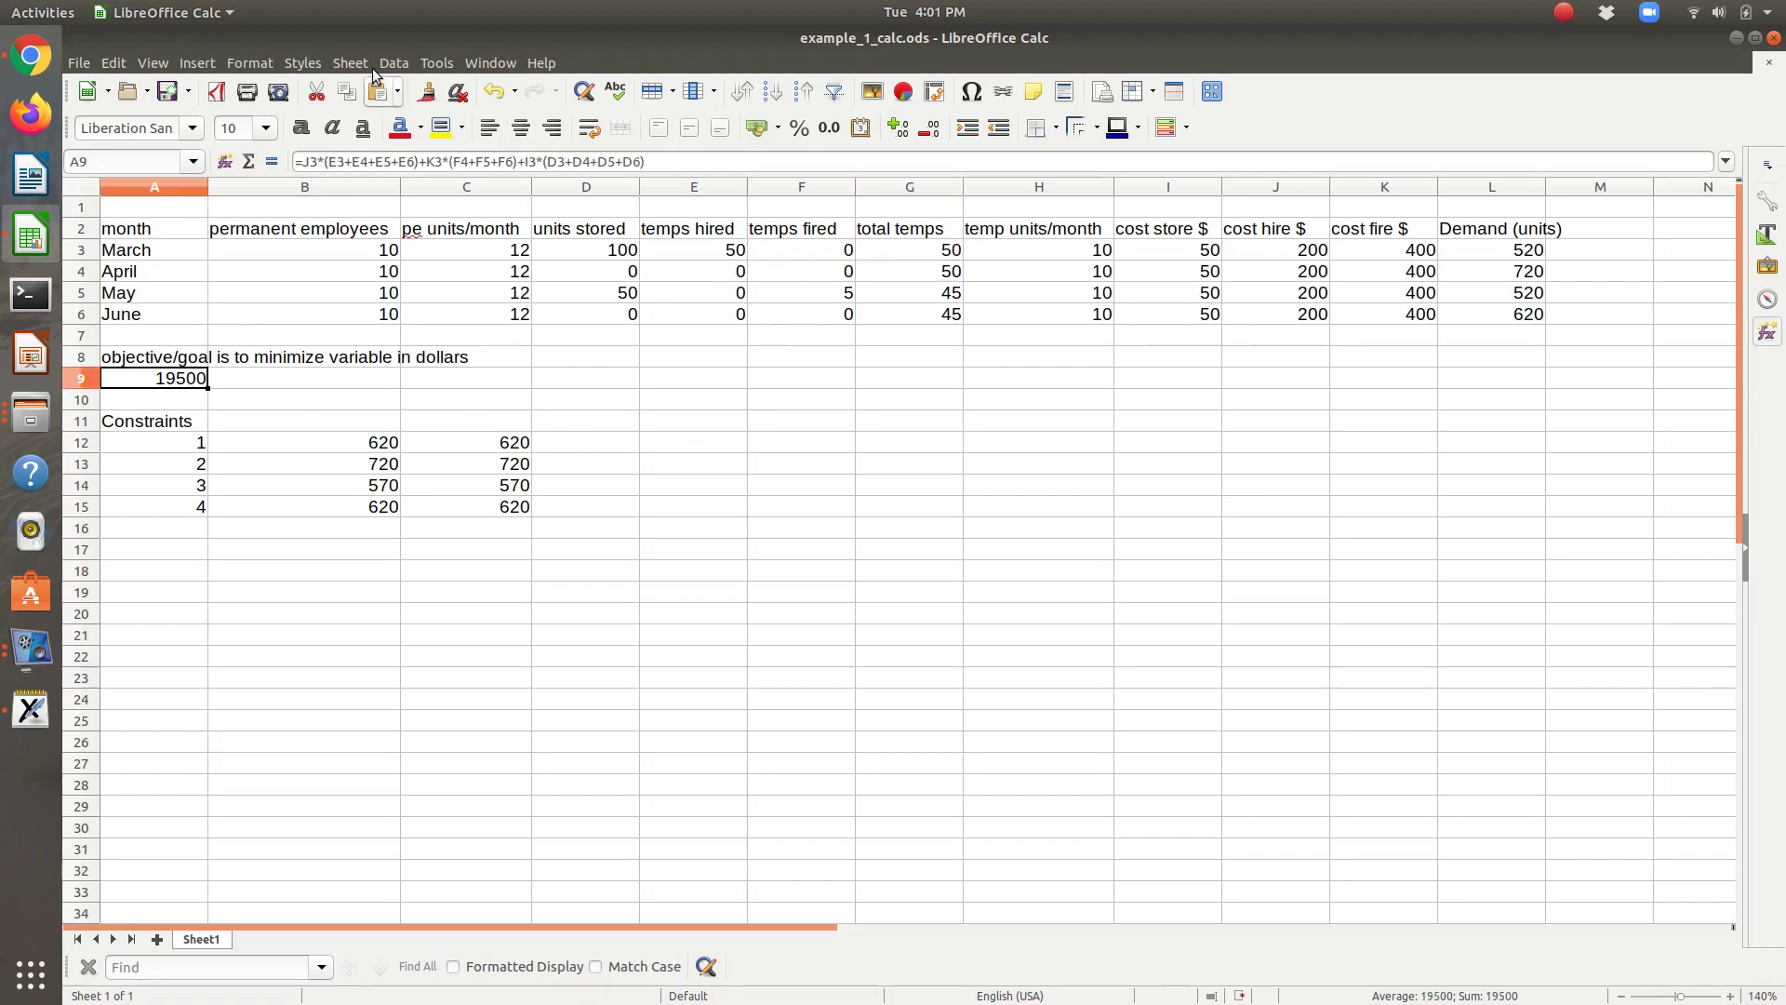
Reopen Solver, confirm changing cells $D$3:$F$6, solve, and keep the 19500 result
click(437, 62)
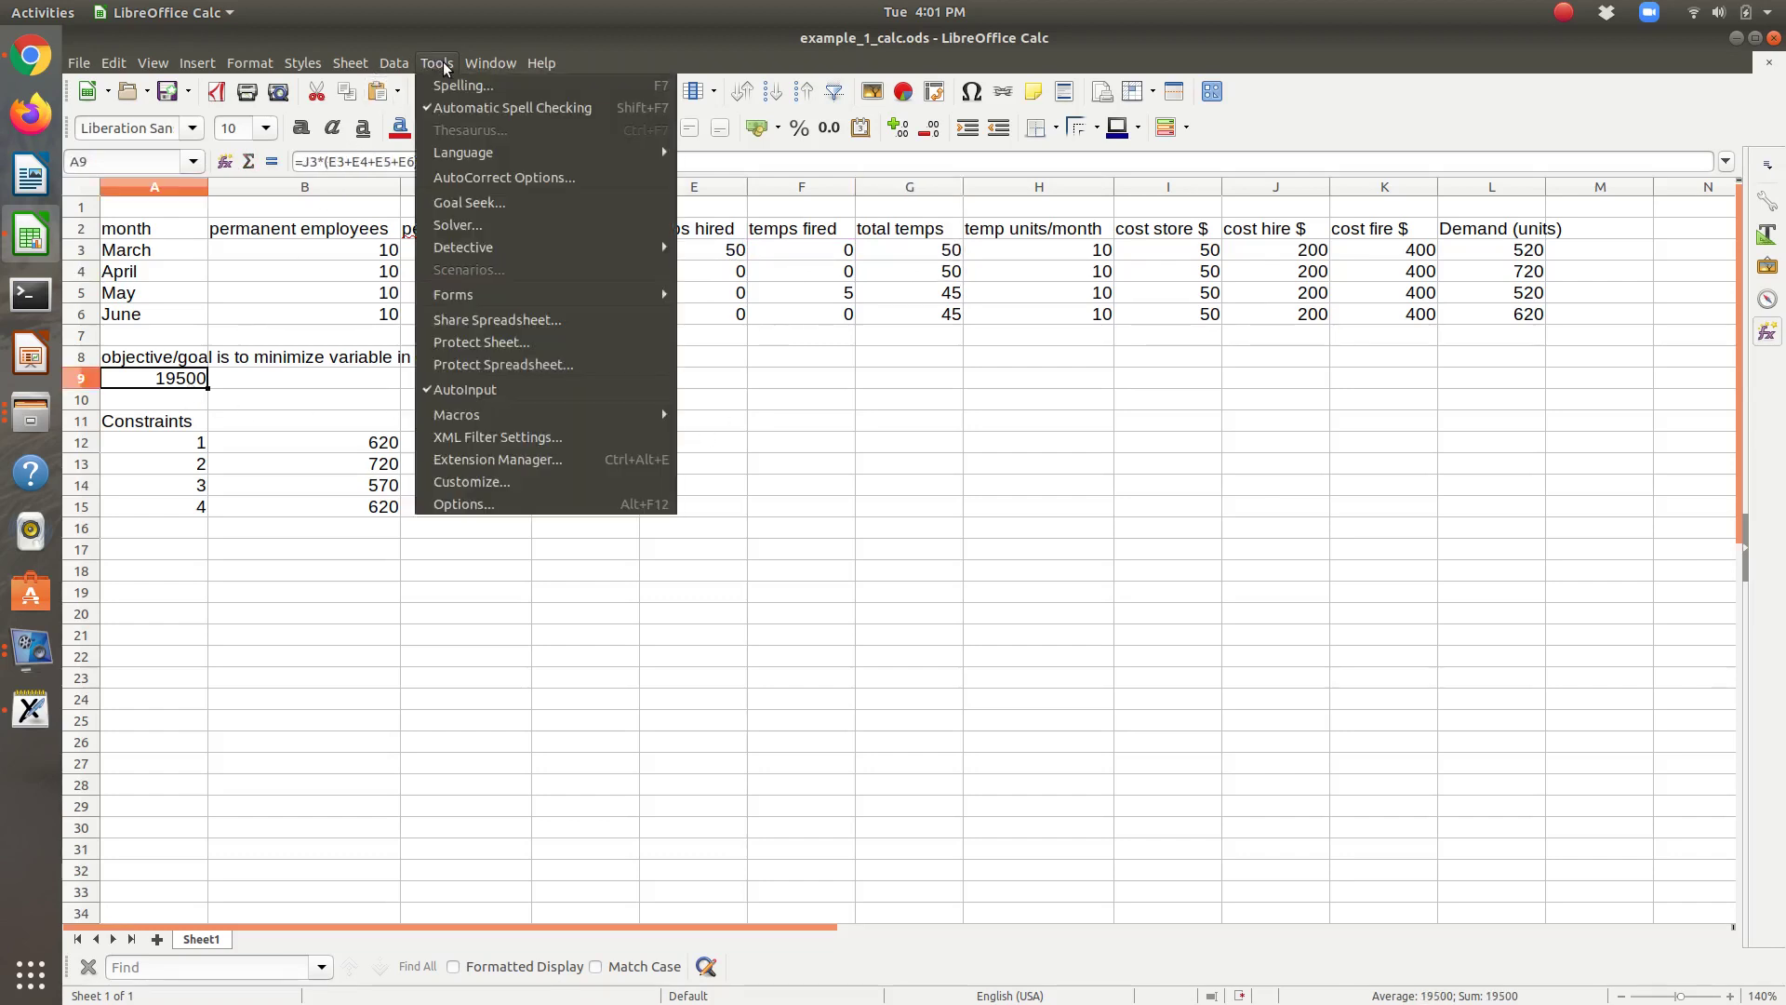
click(468, 225)
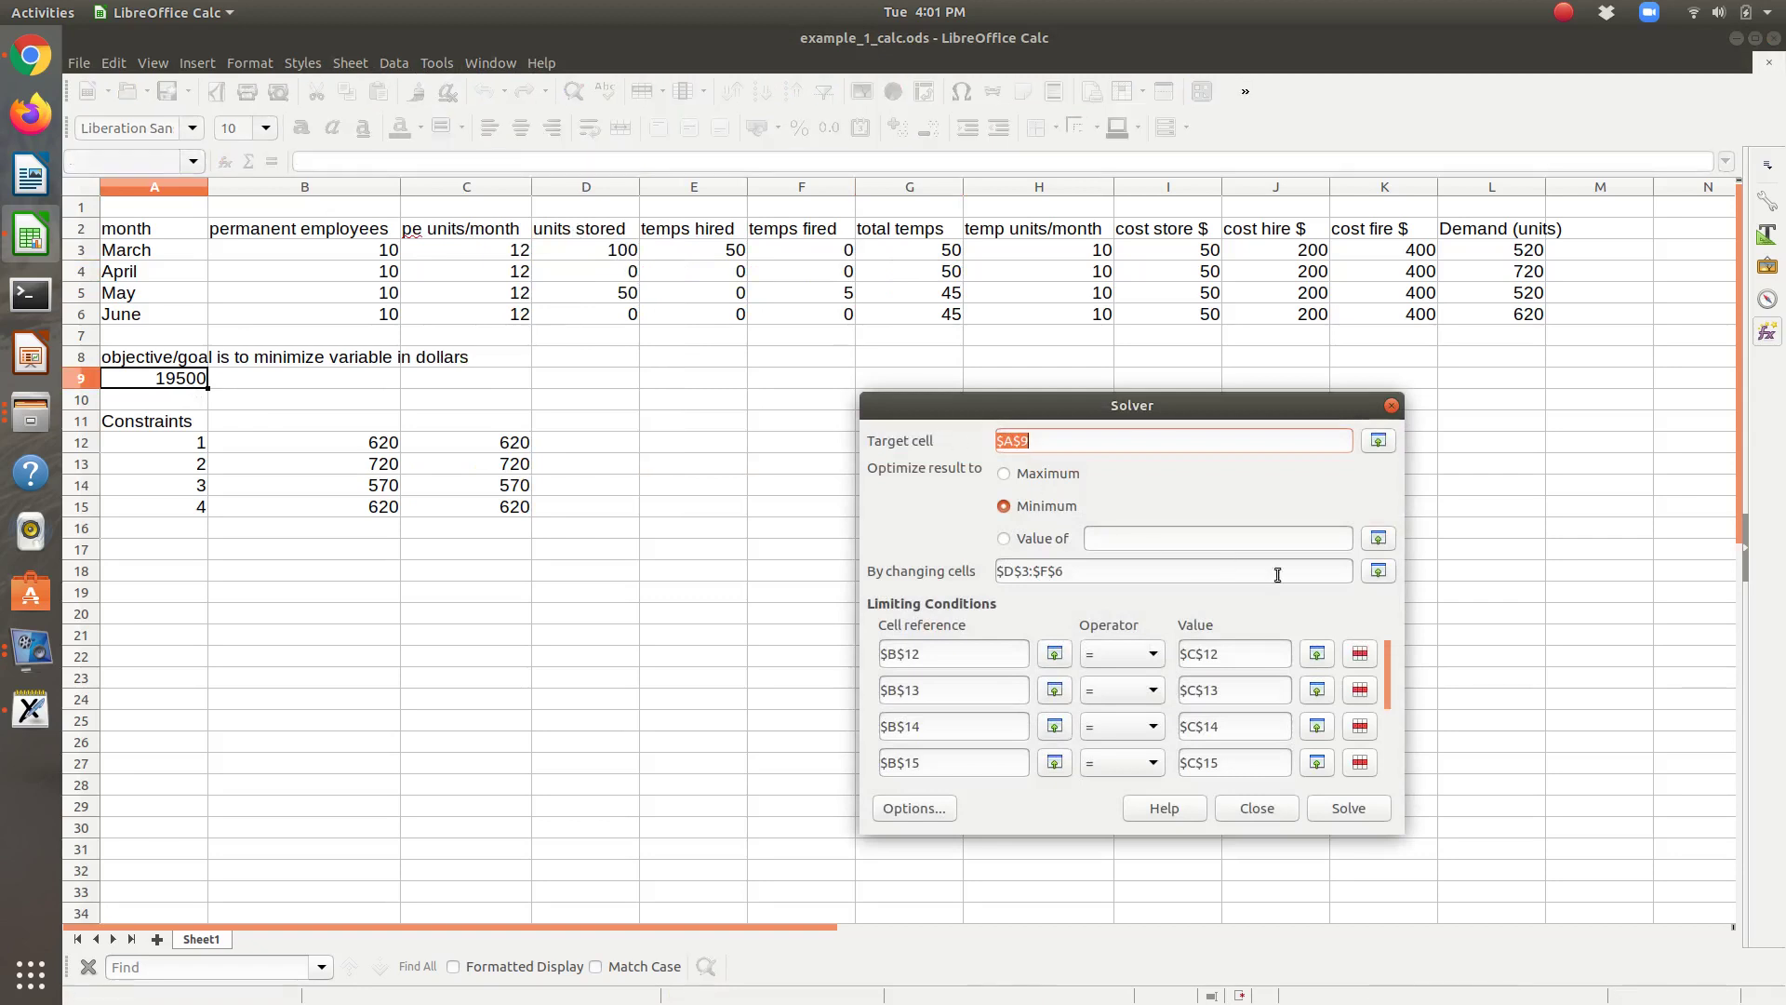
click(1384, 571)
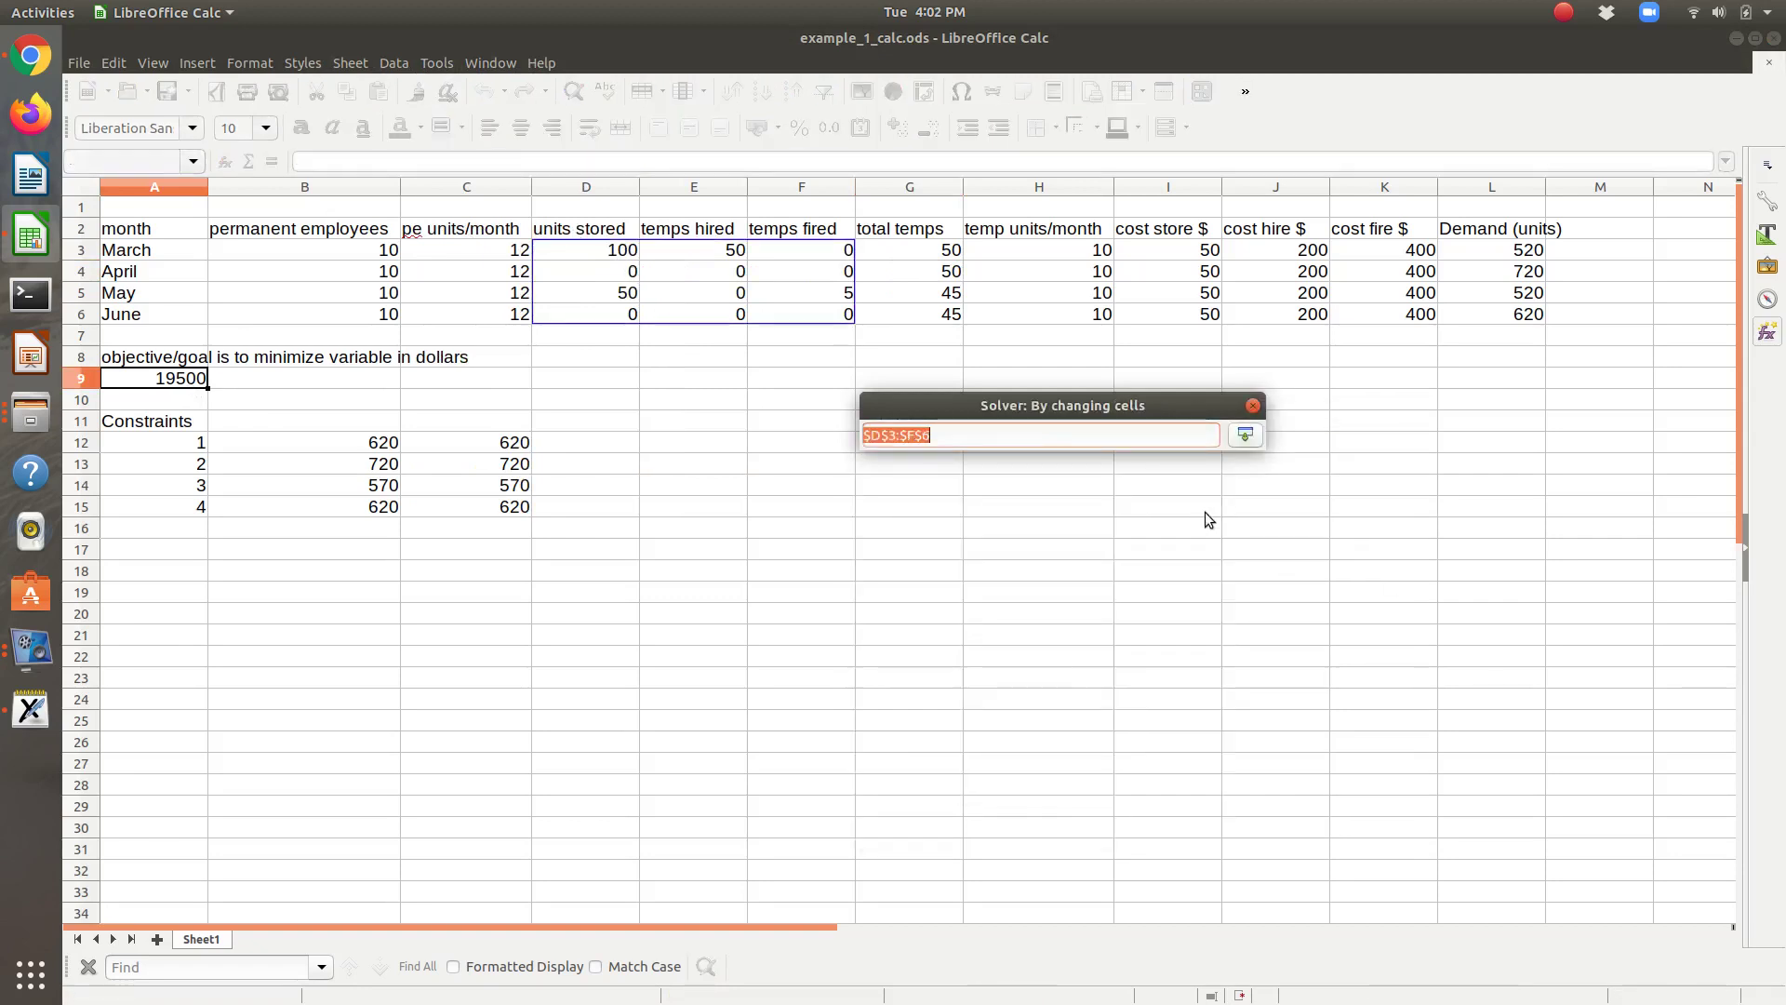
key(Return)
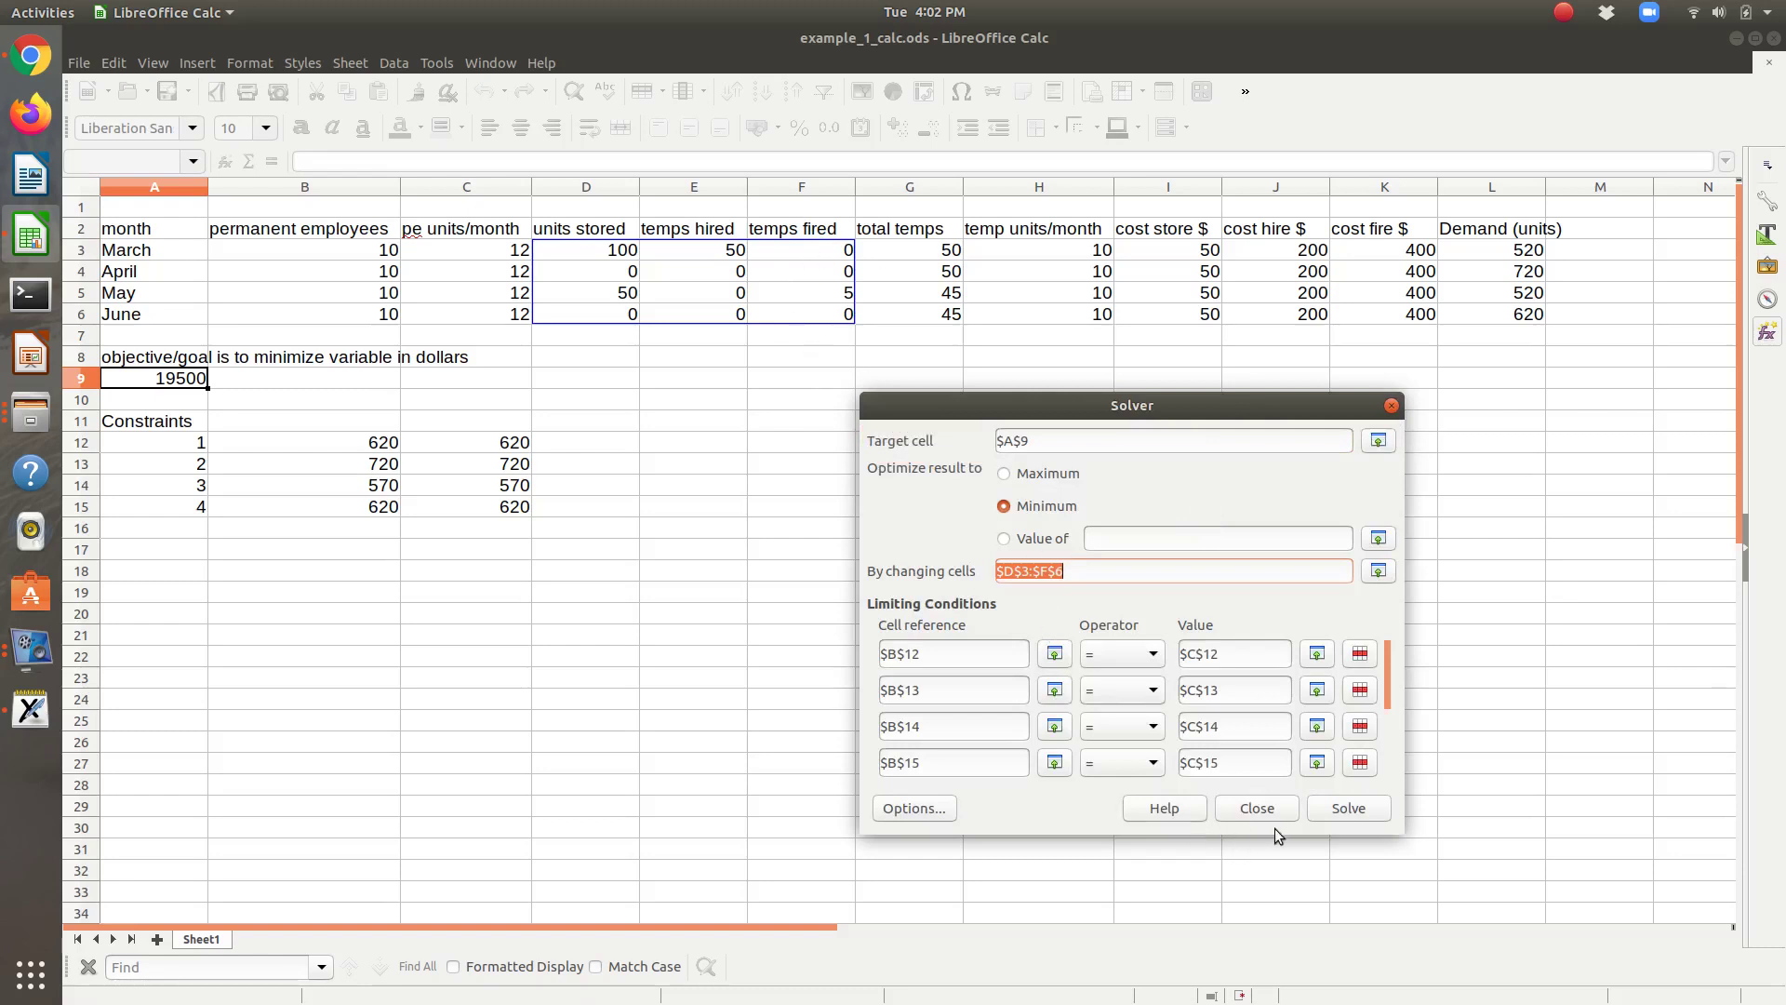
click(1343, 810)
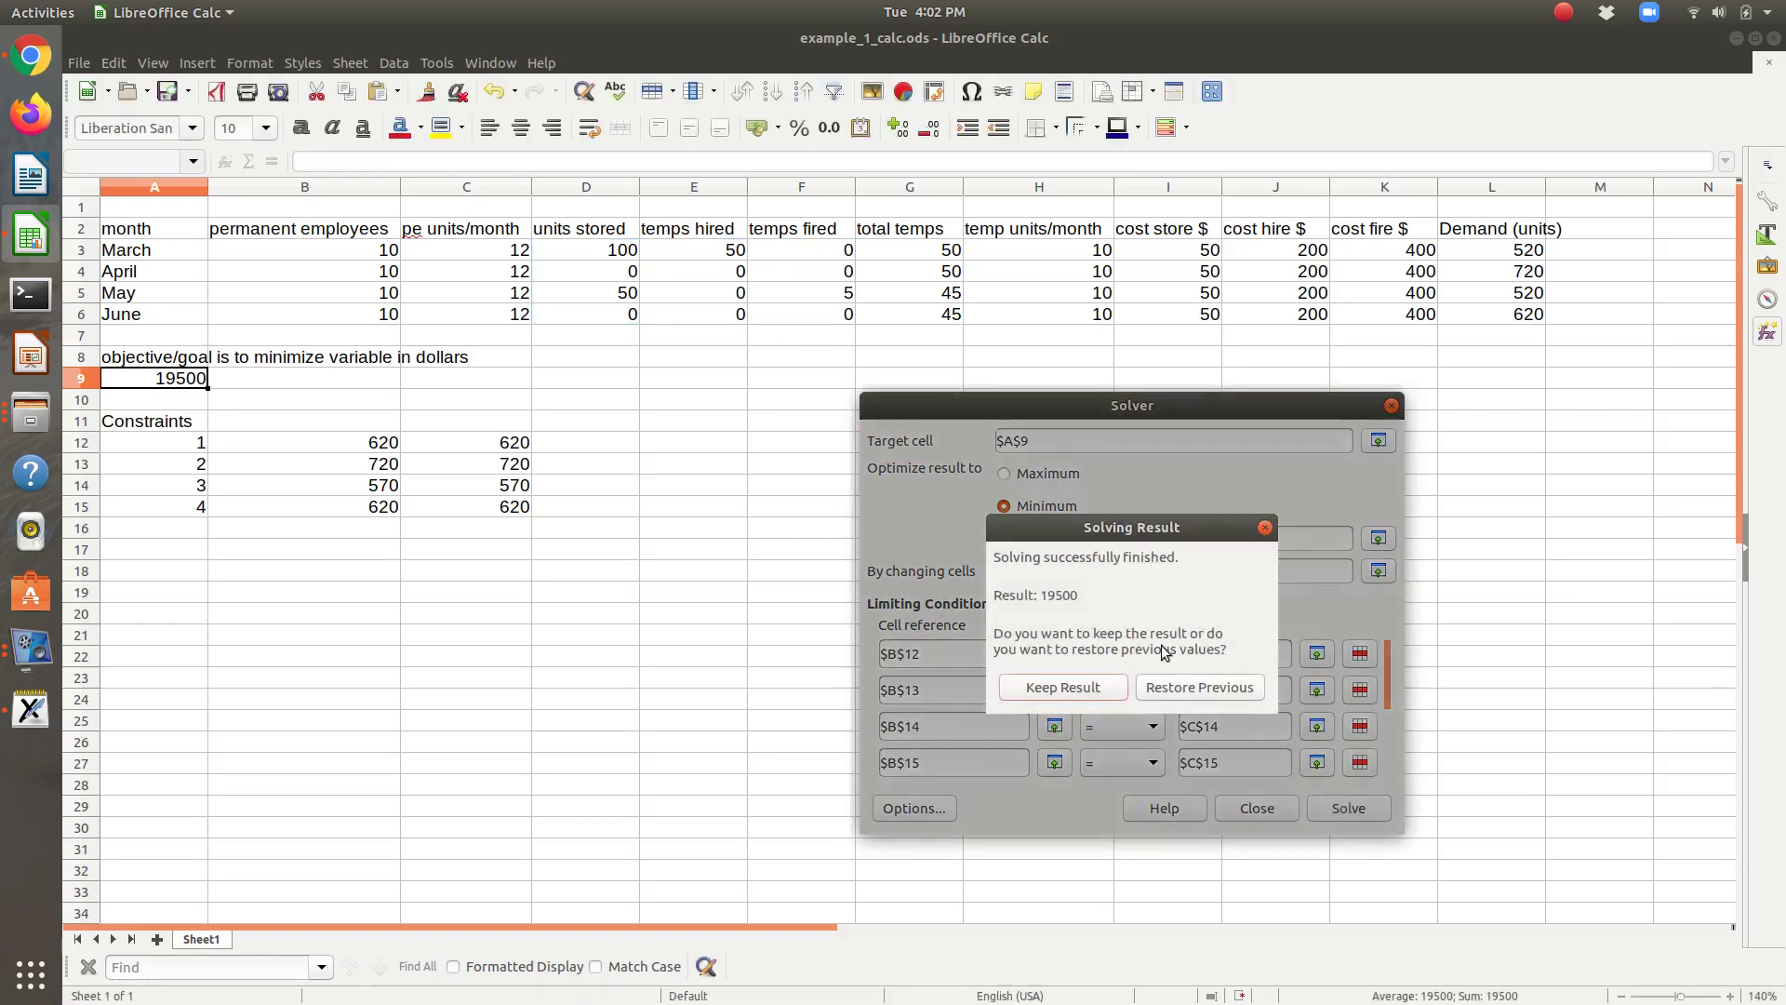
click(1088, 694)
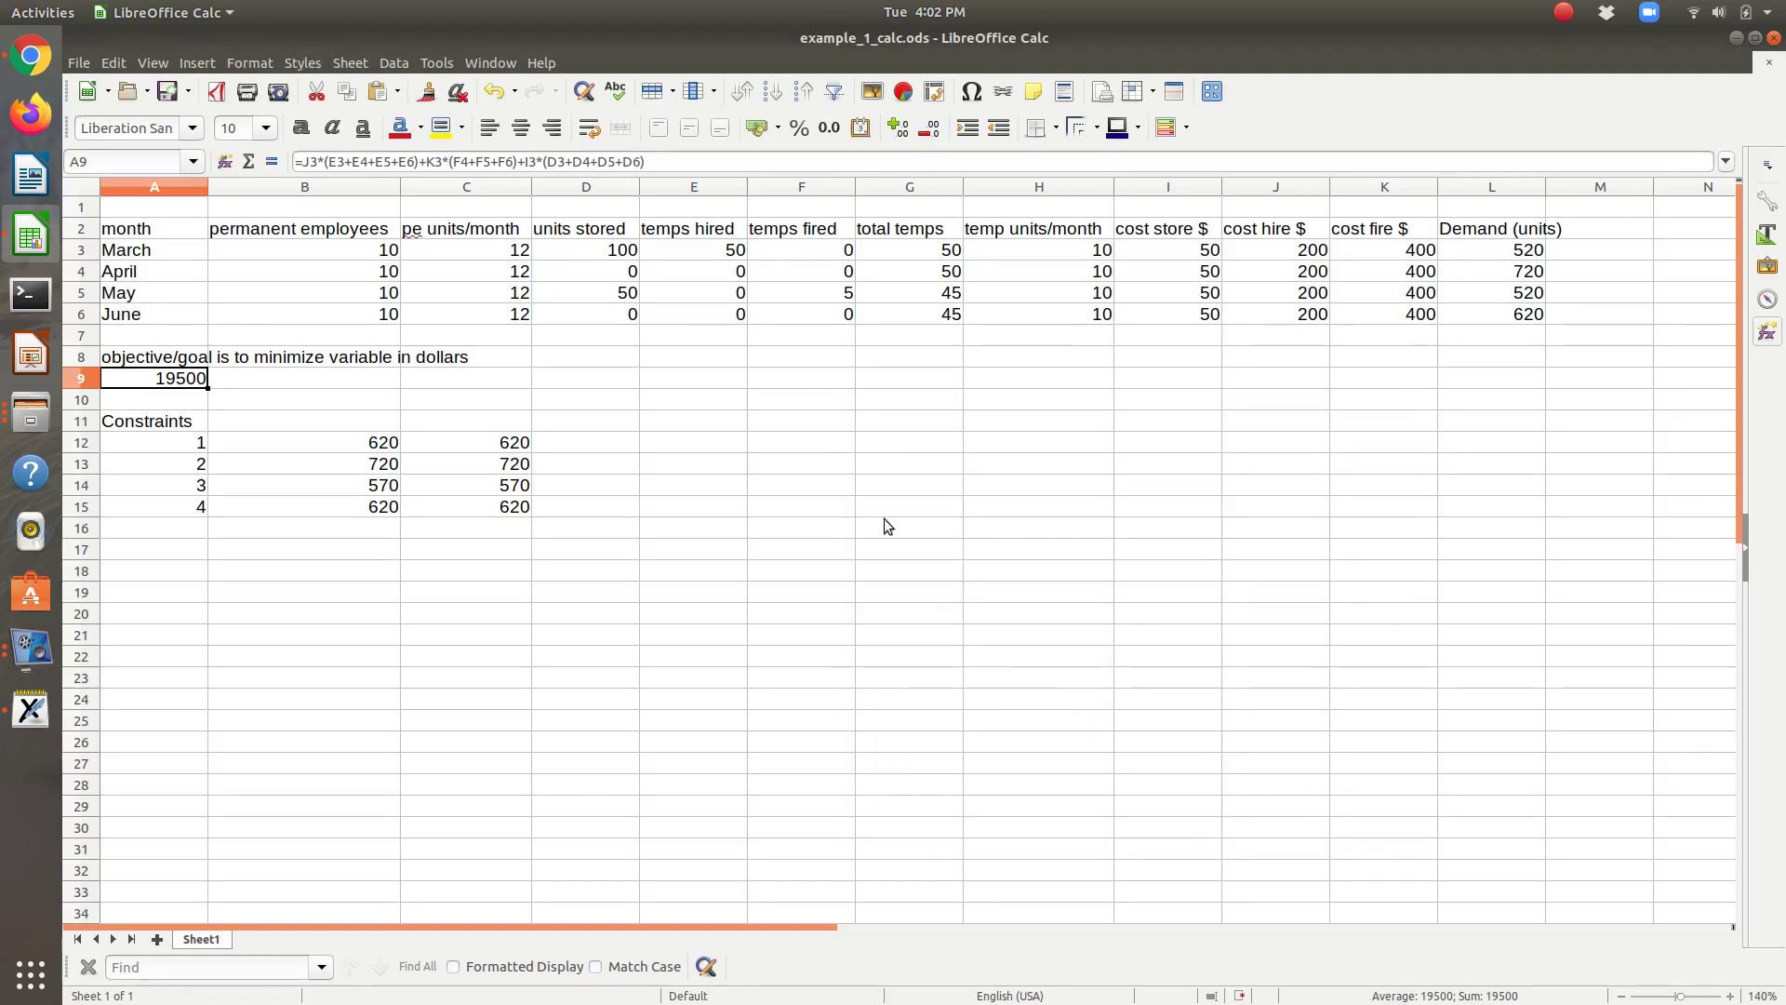
Add F3 to the K3 firing-cost sum in A9's objective, giving K3*(F3+F4+F5+F6)
click(906, 248)
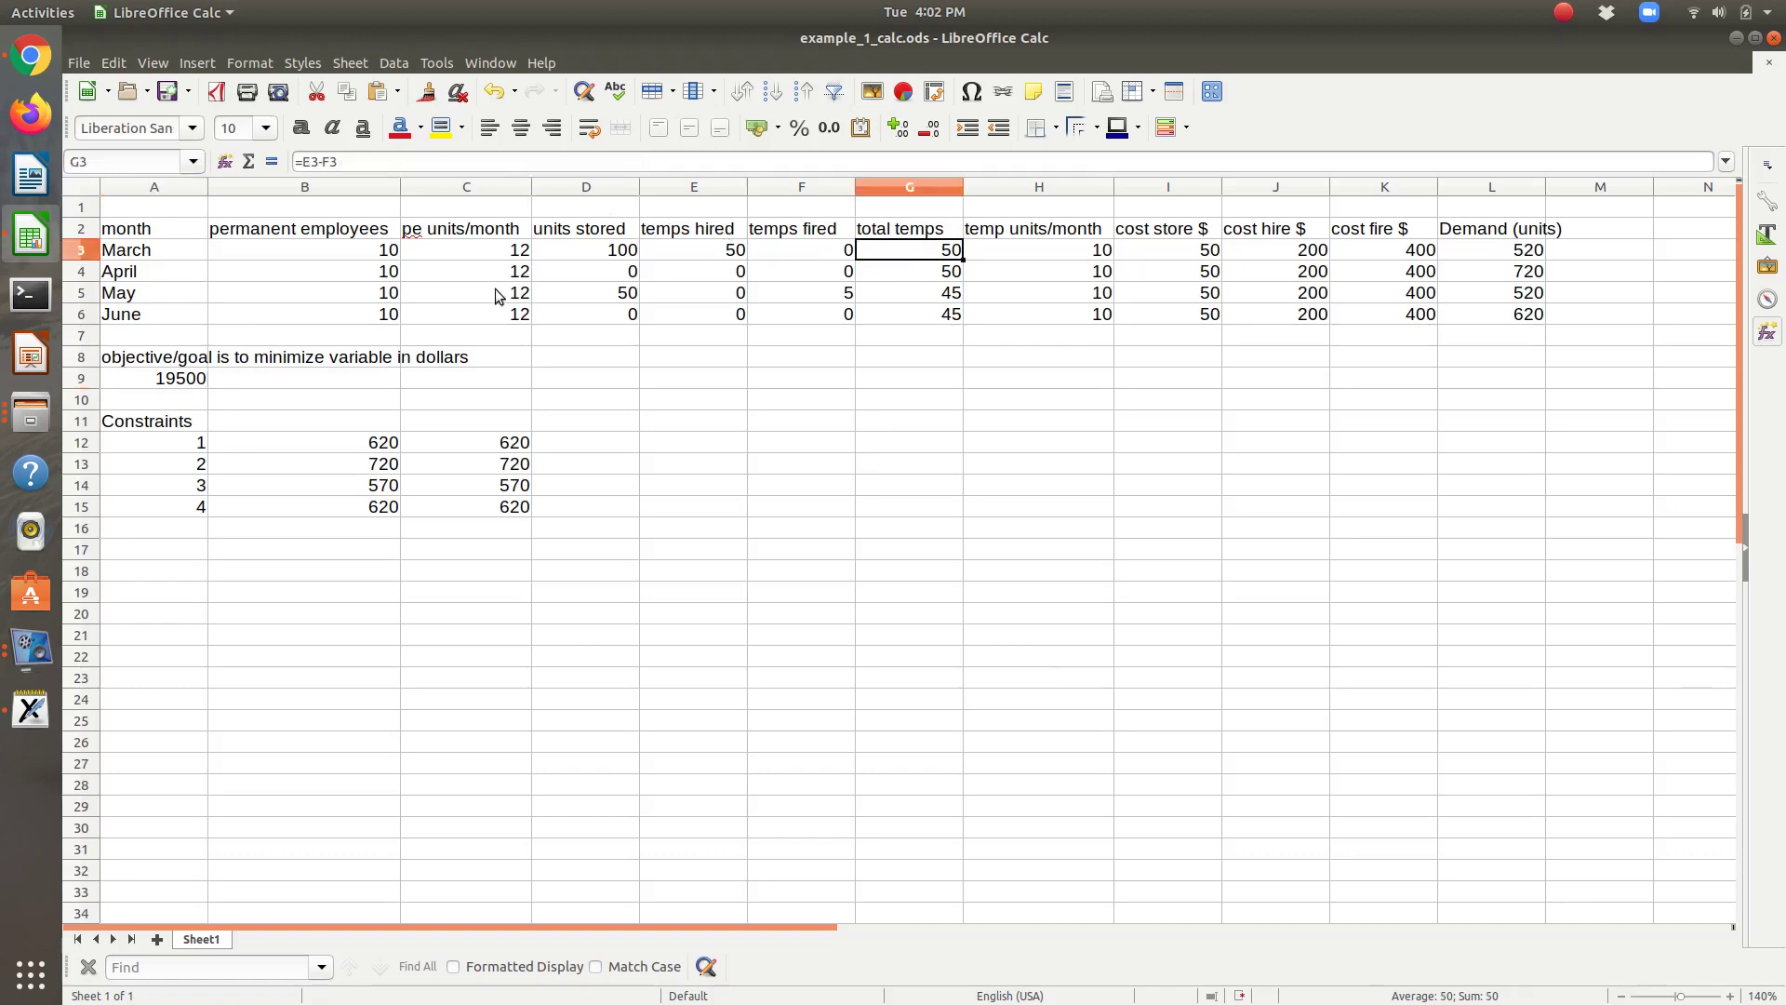
click(191, 381)
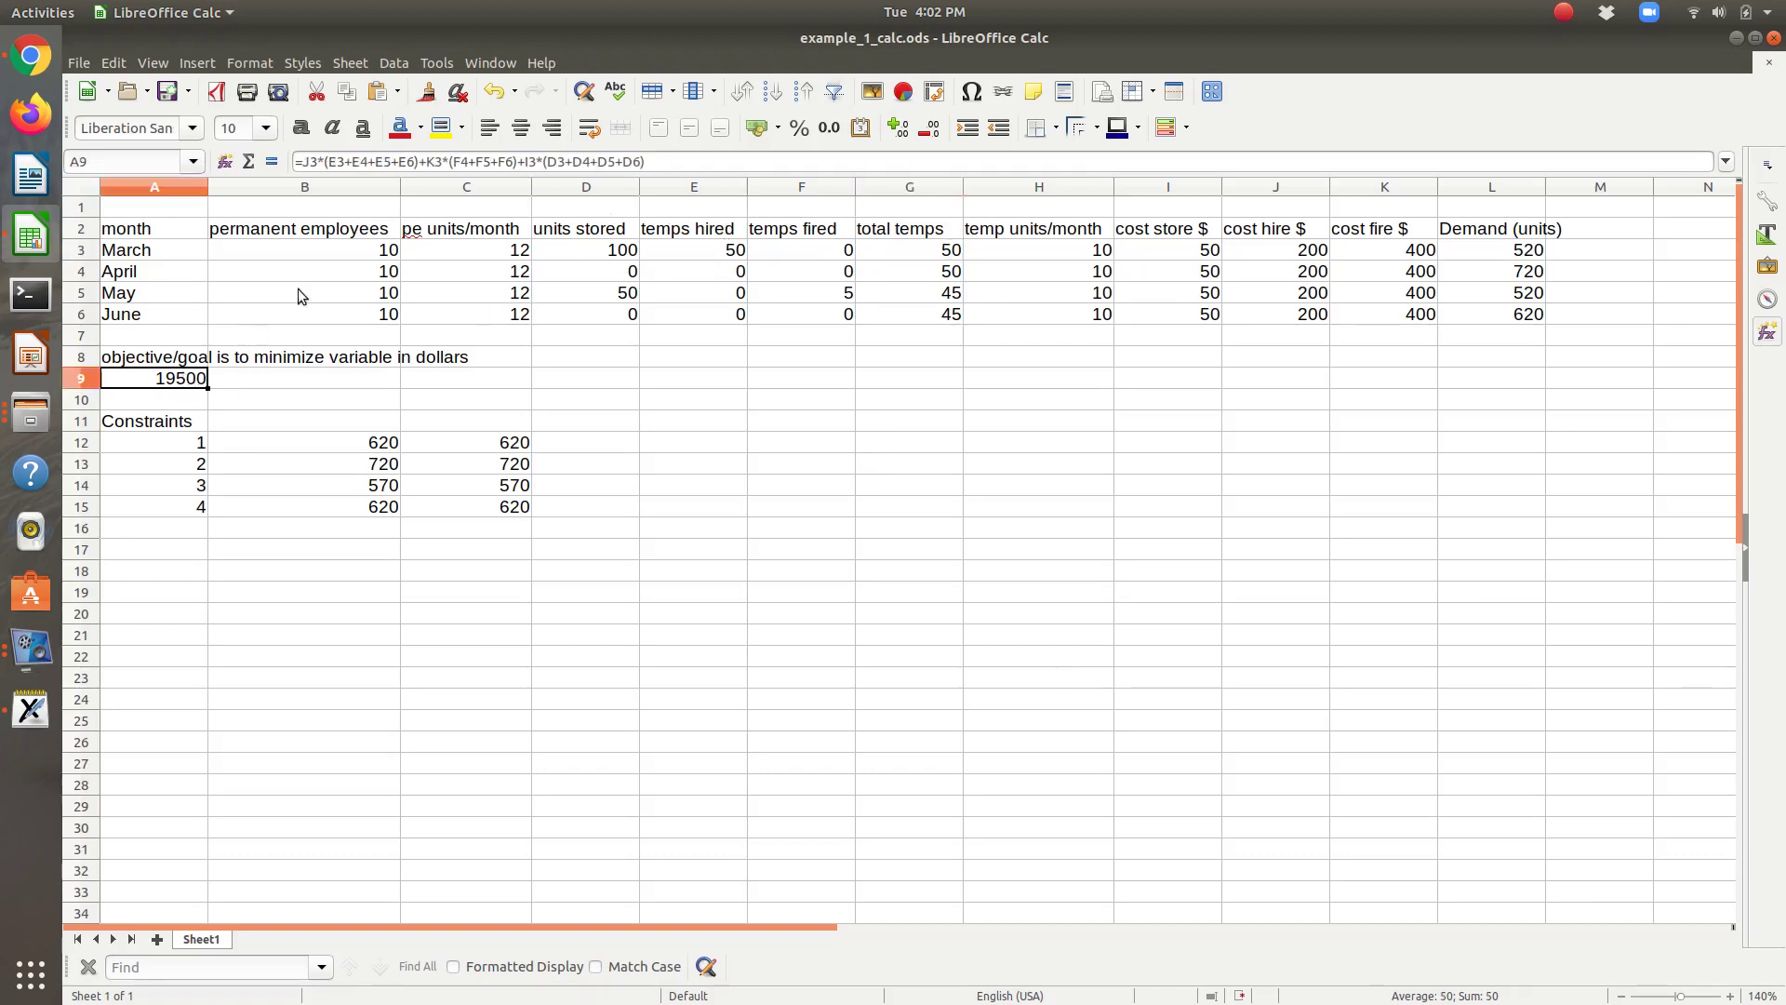
click(459, 162)
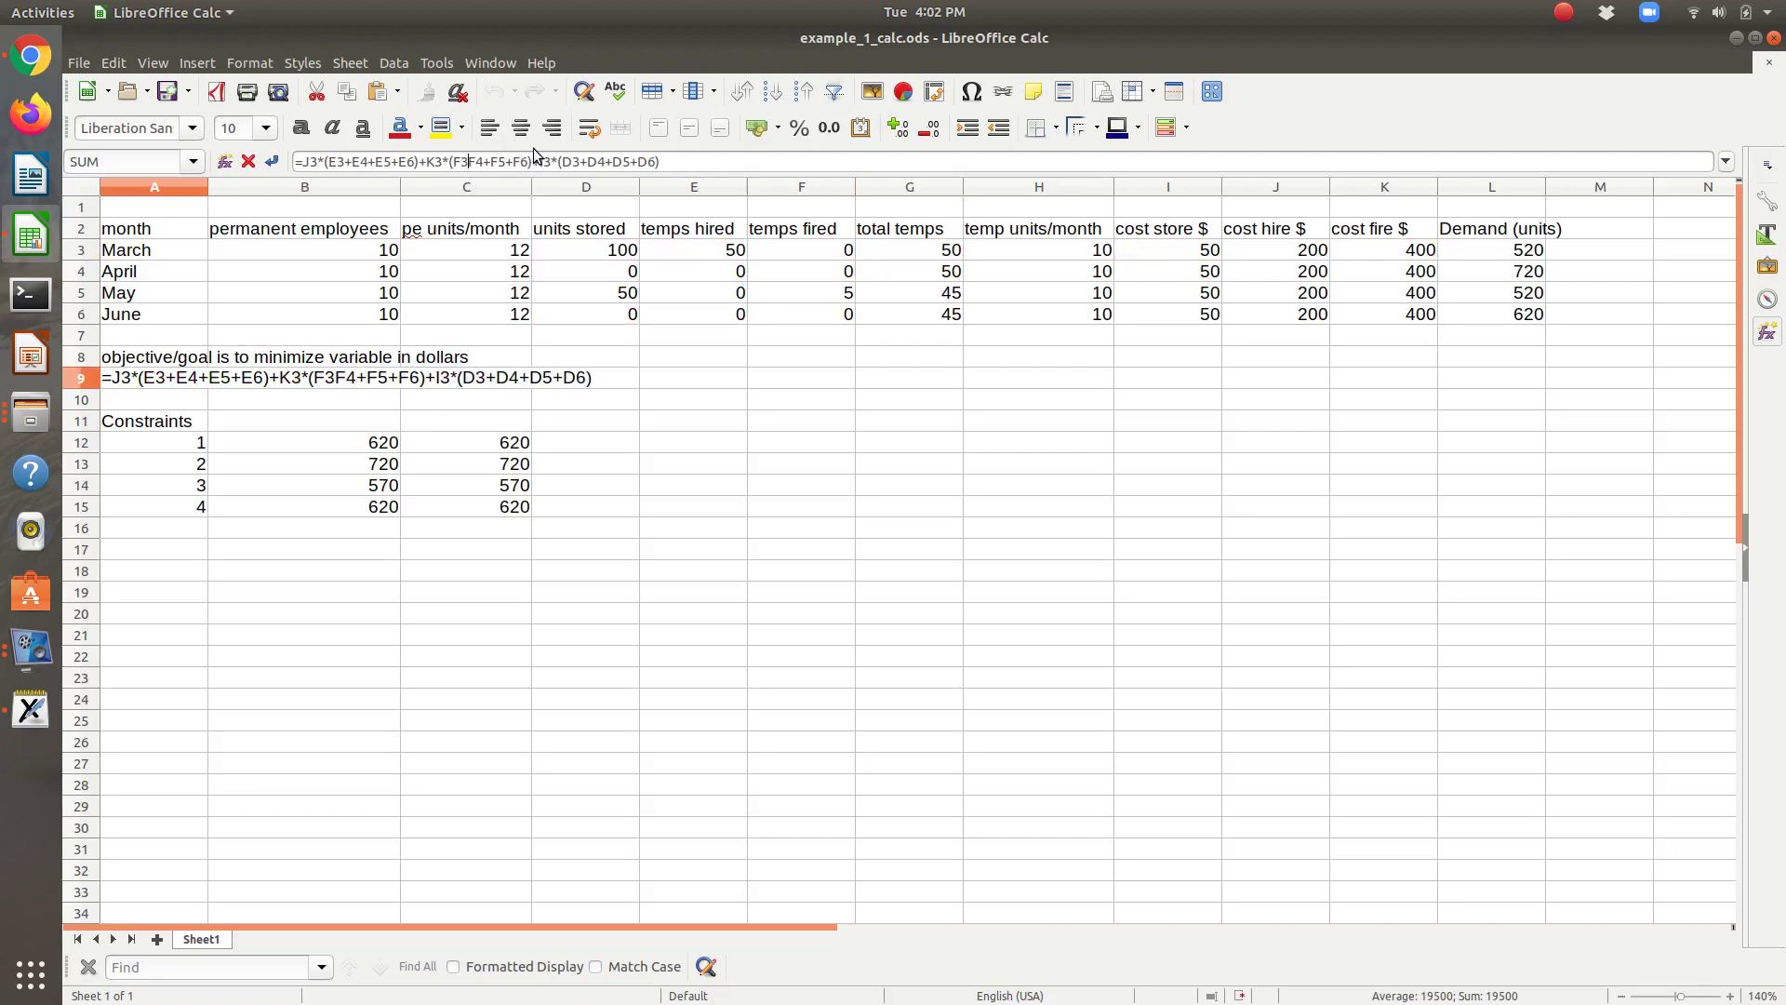
key(Return)
key(Up)
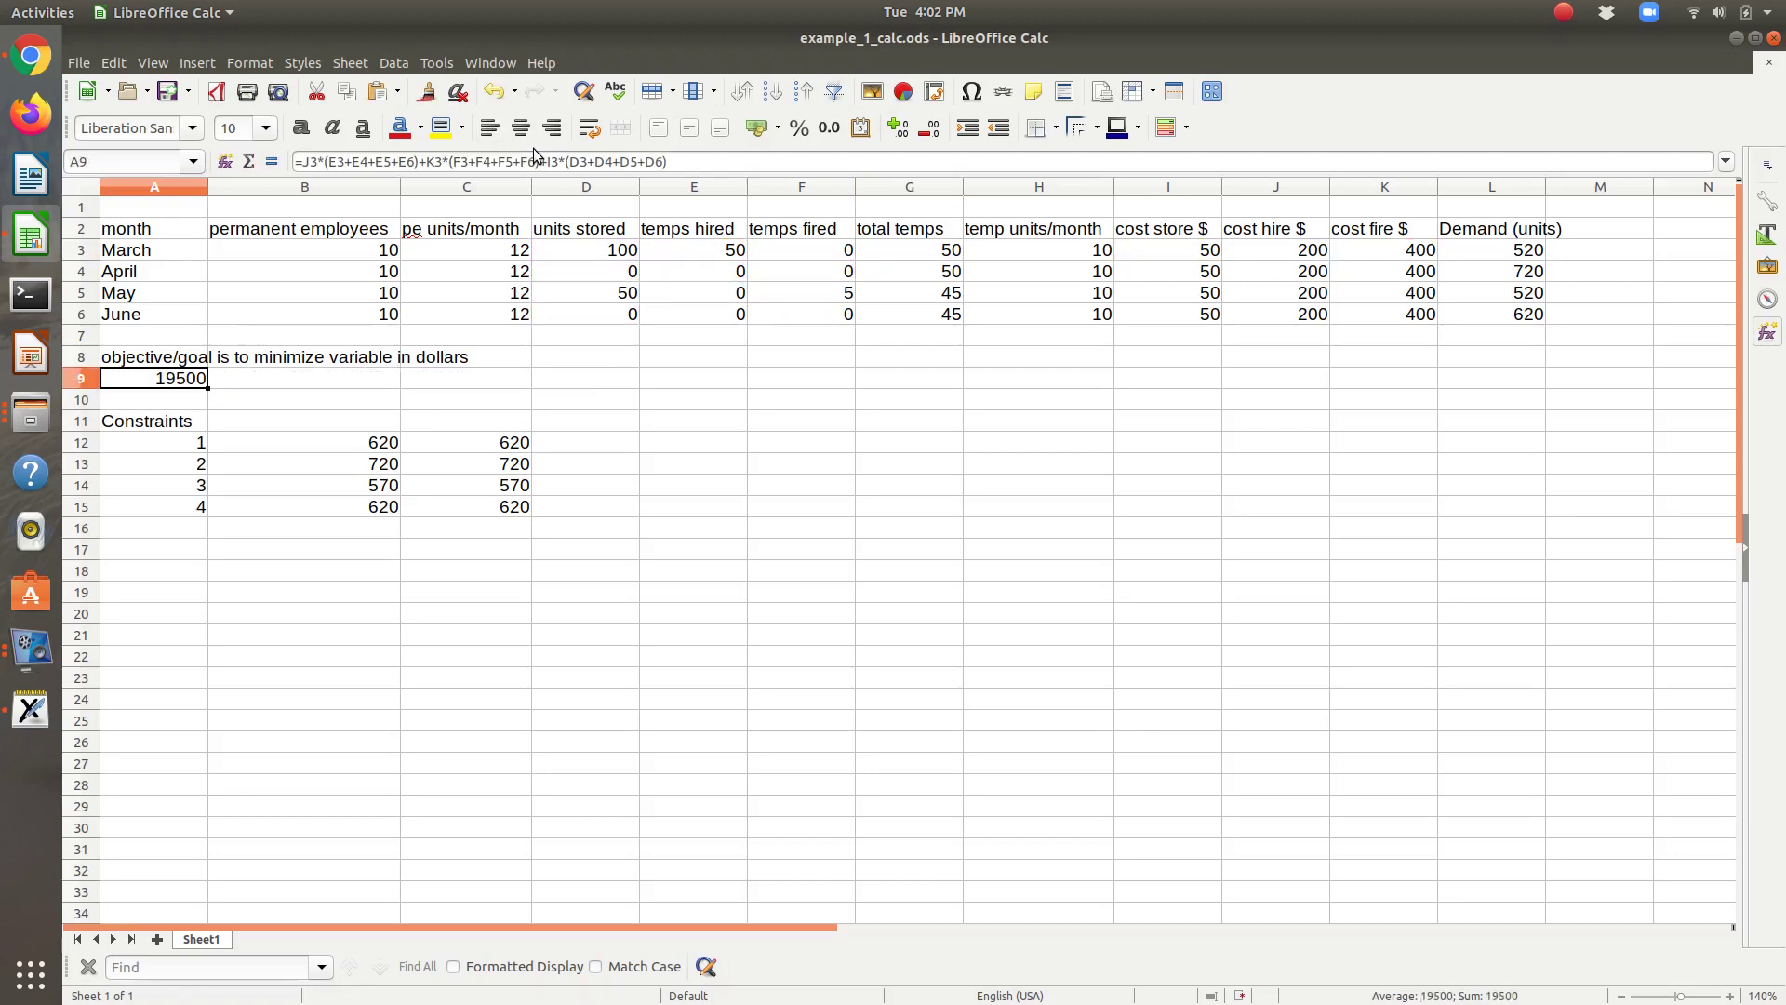
Re-run Solver on the updated objective and keep the 19500 minimum-cost result
click(438, 63)
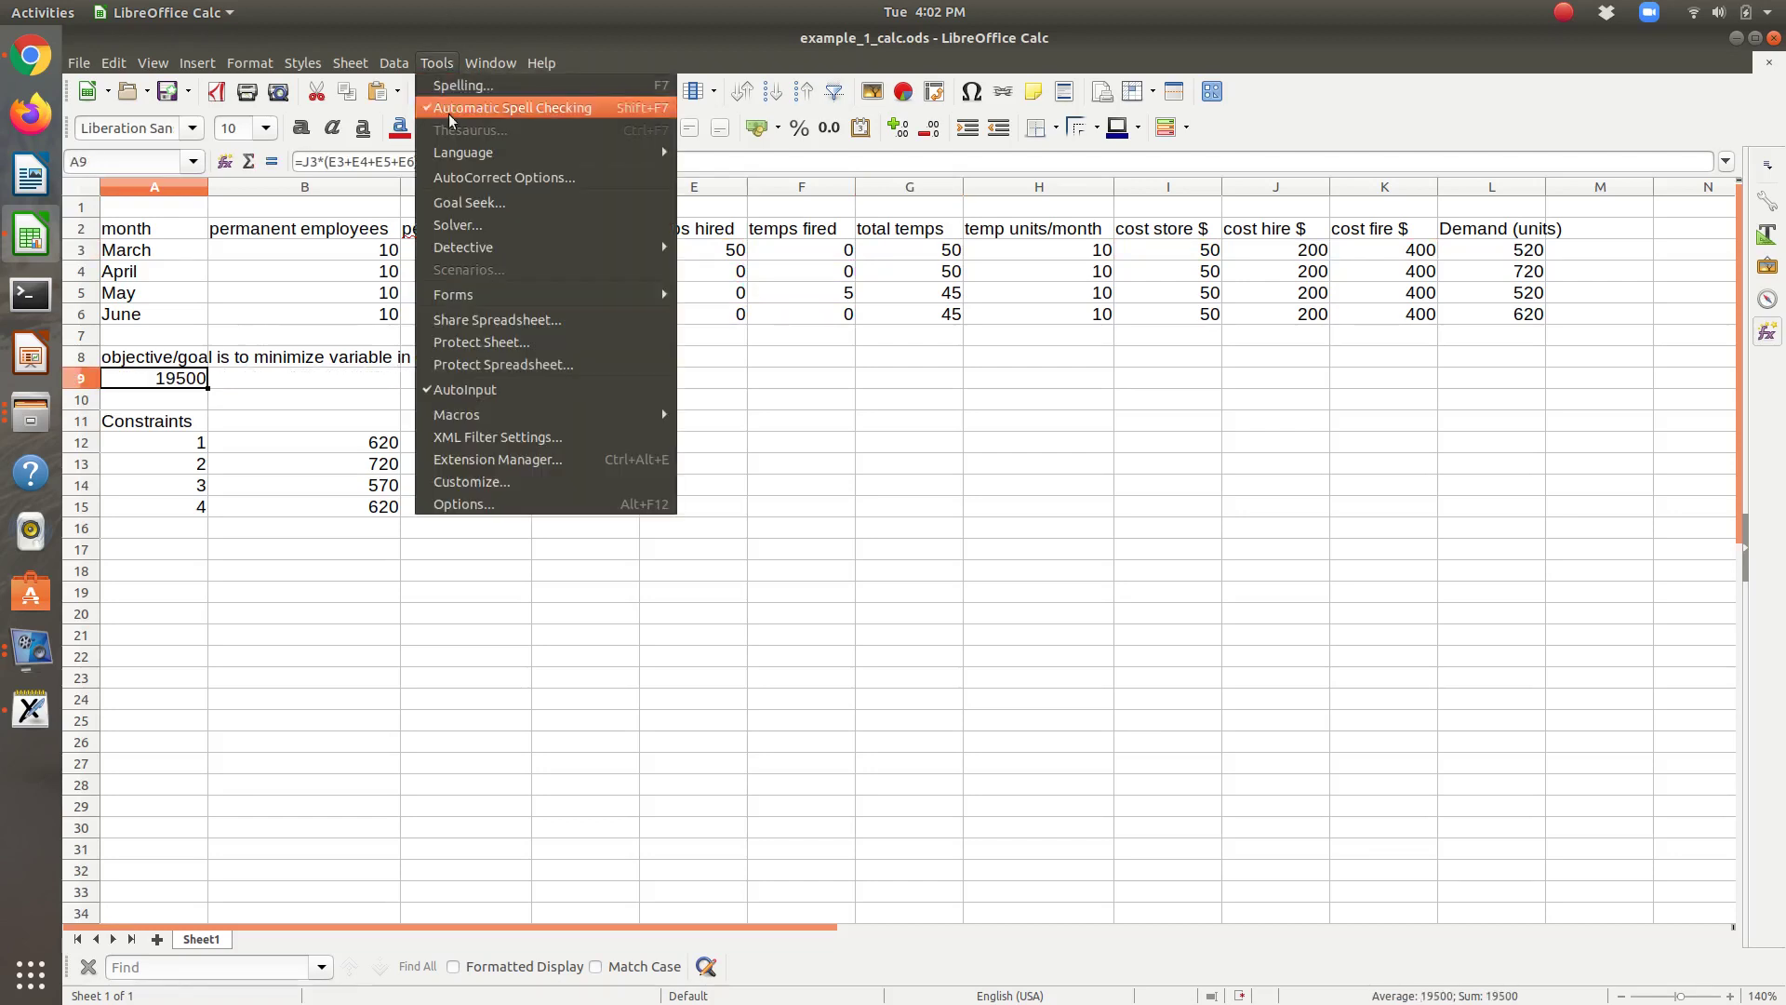
click(469, 226)
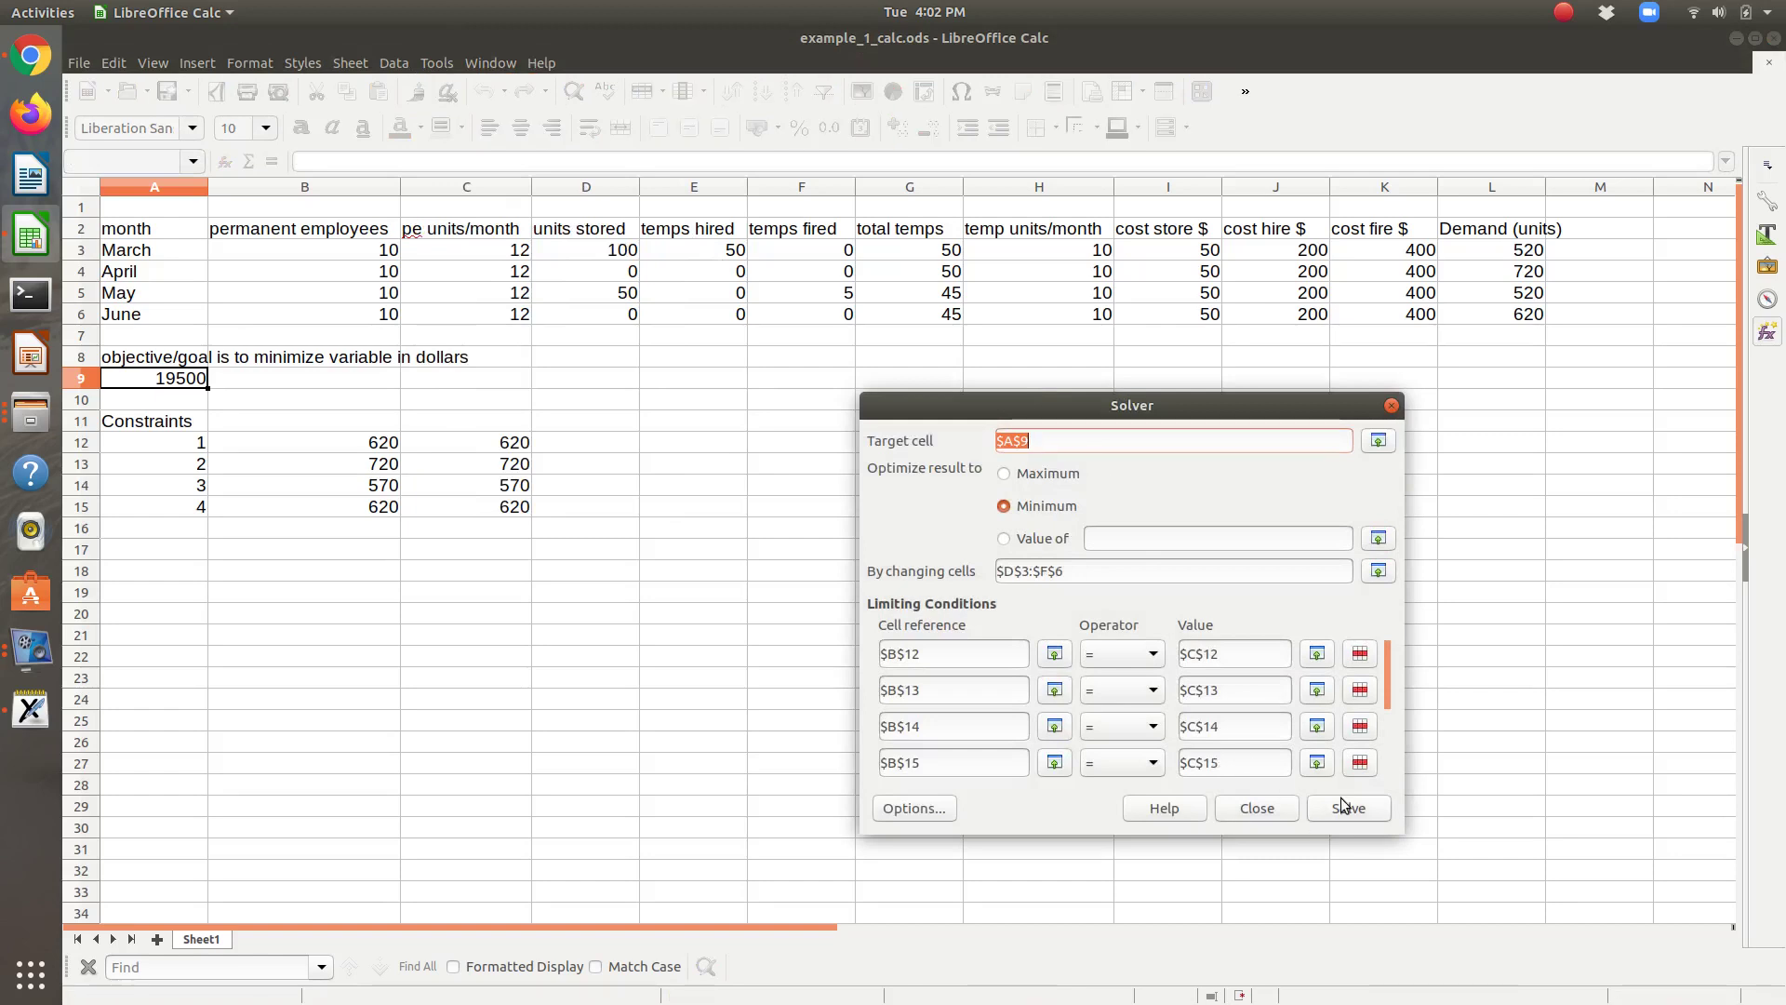
click(1341, 802)
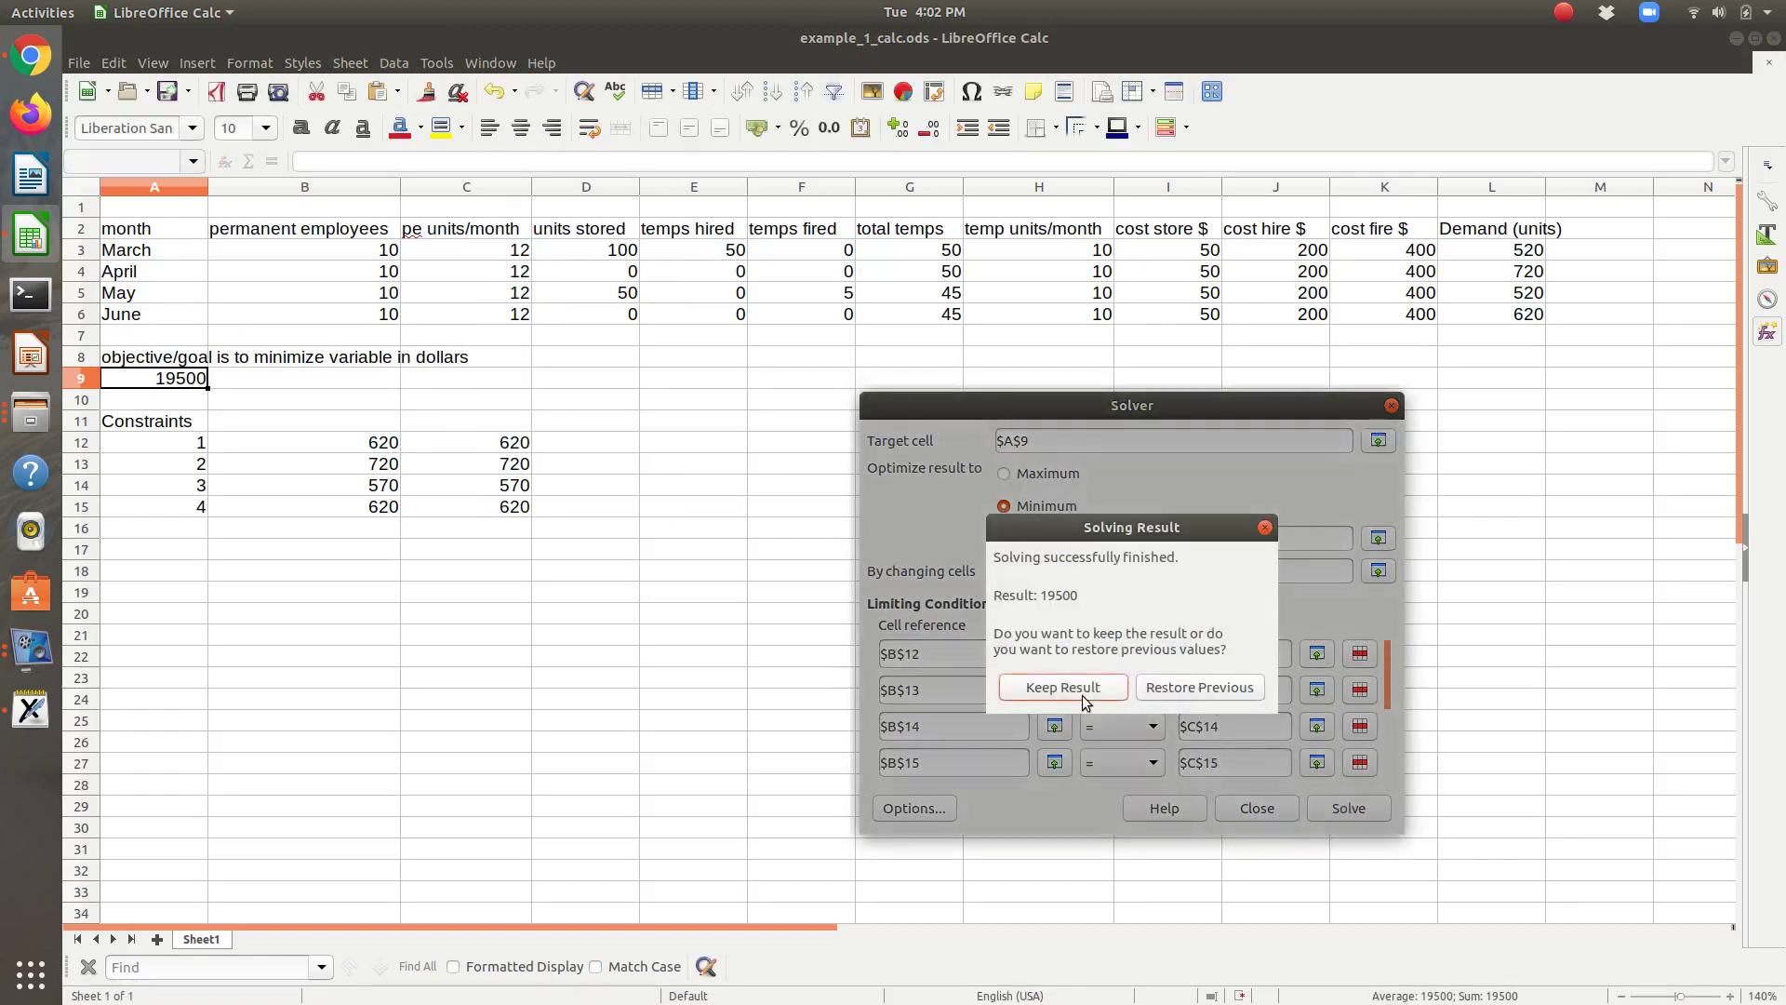
click(1083, 696)
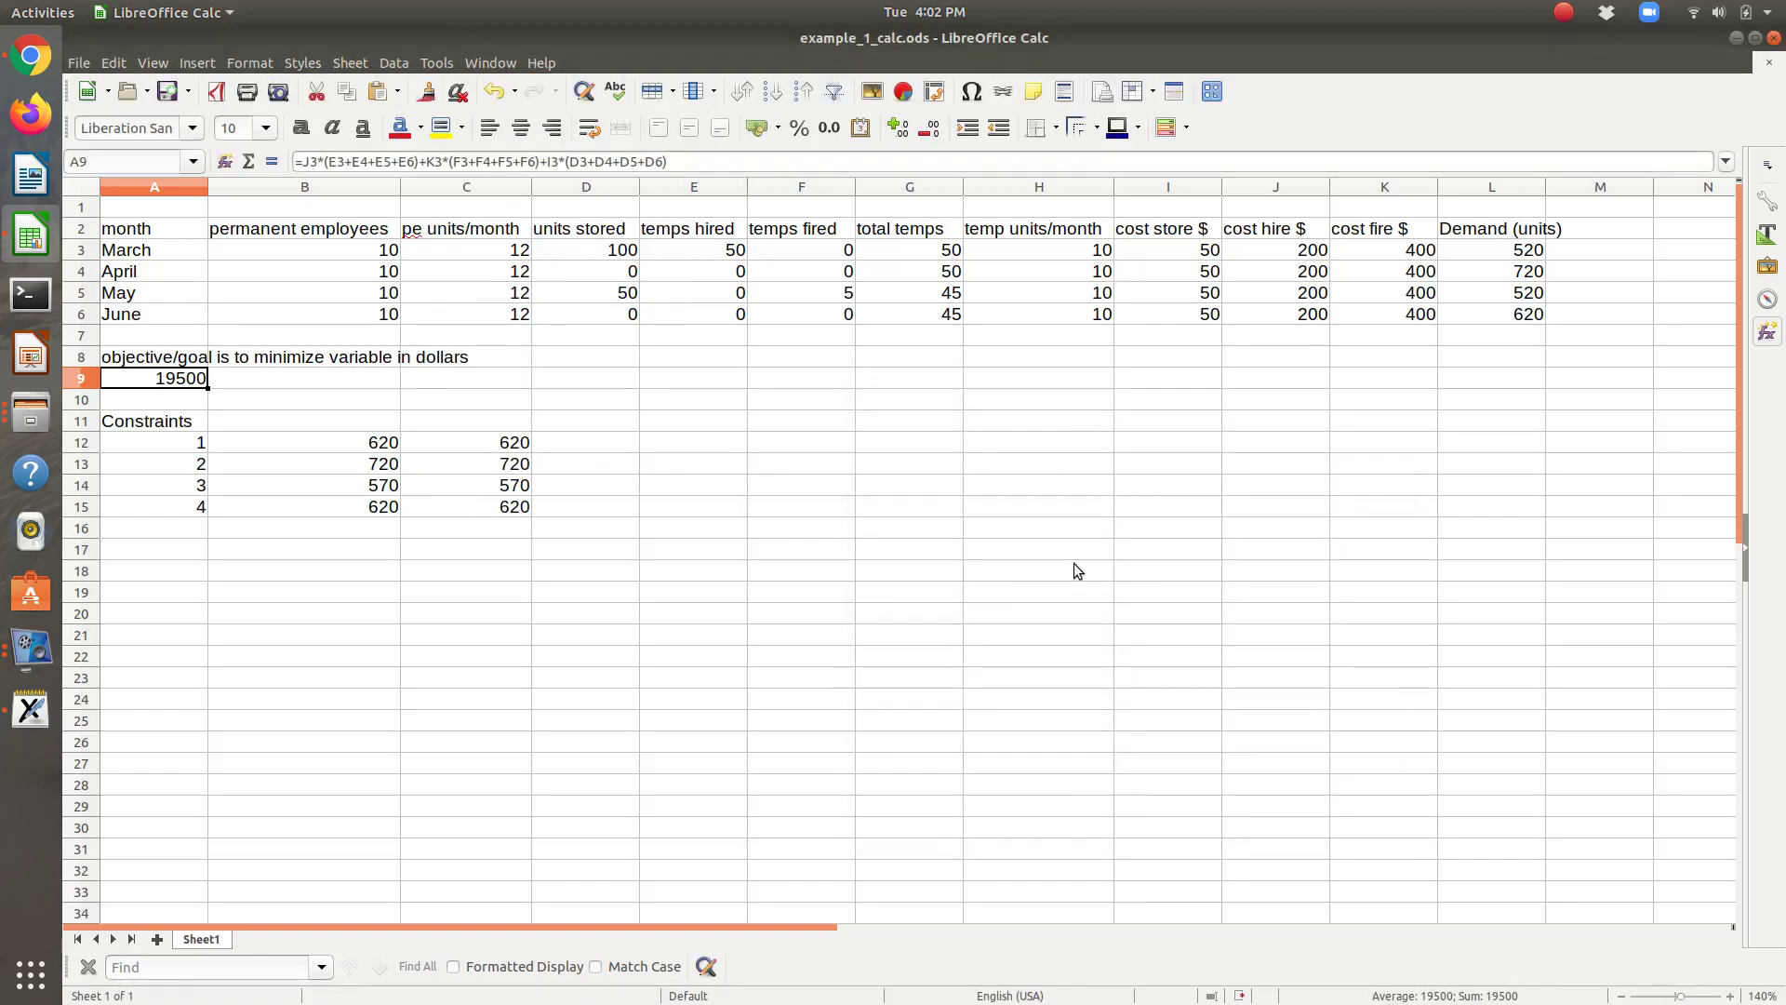